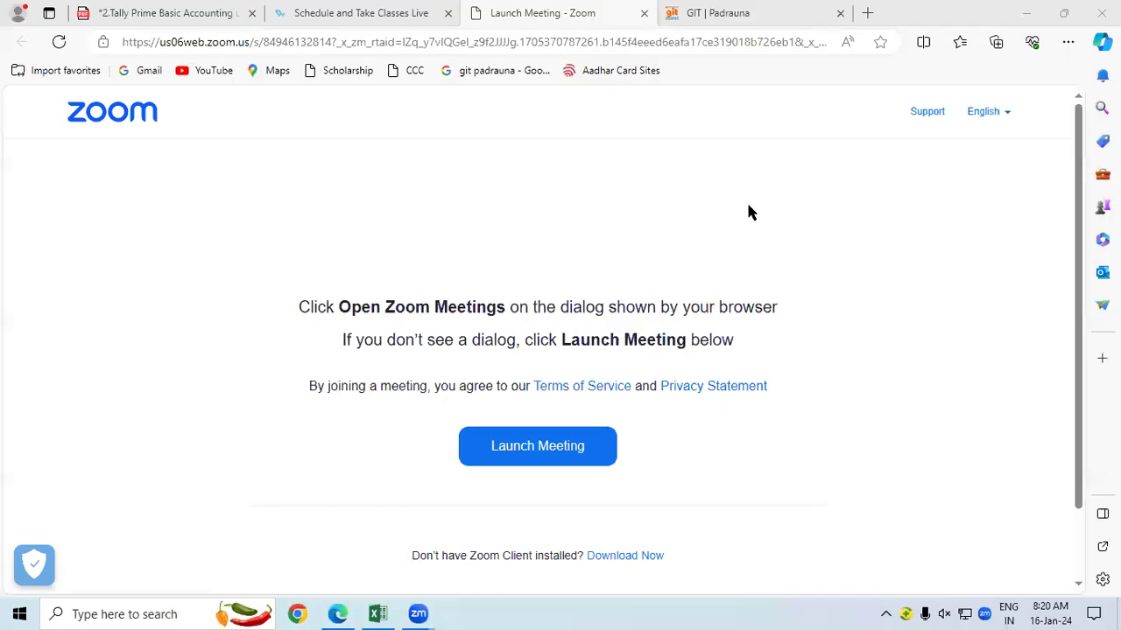
Step: Show the Tally Prime notes PDF zoomed in two steps at the Balance Sheet on page 12
{"action": "left_click", "coordinate": [180, 12]}
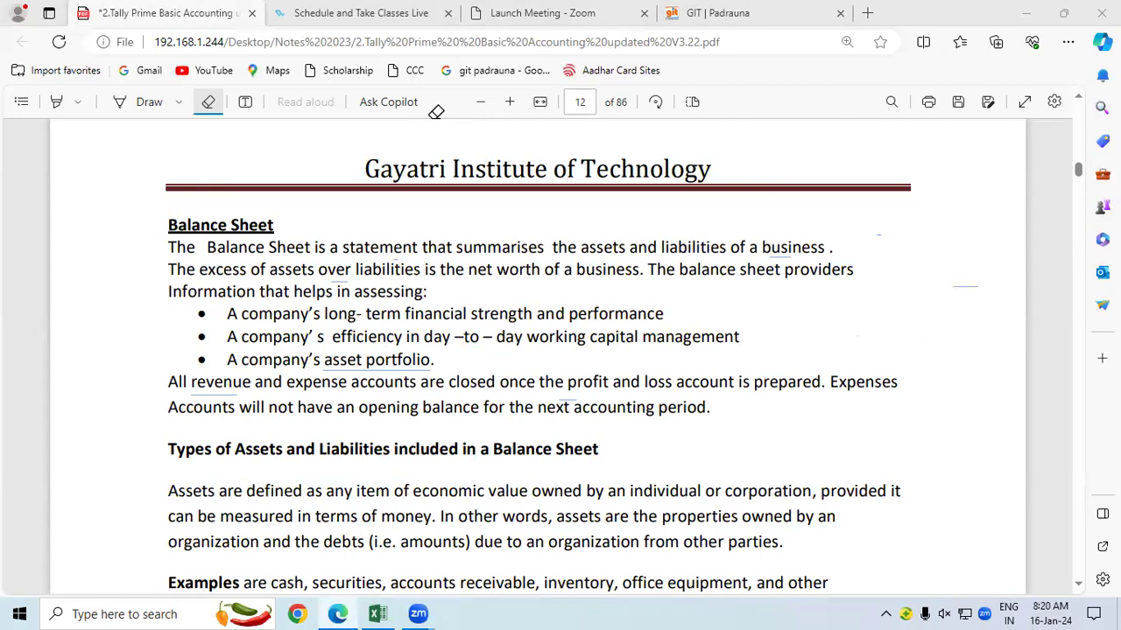
{"action": "left_click", "coordinate": [509, 101]}
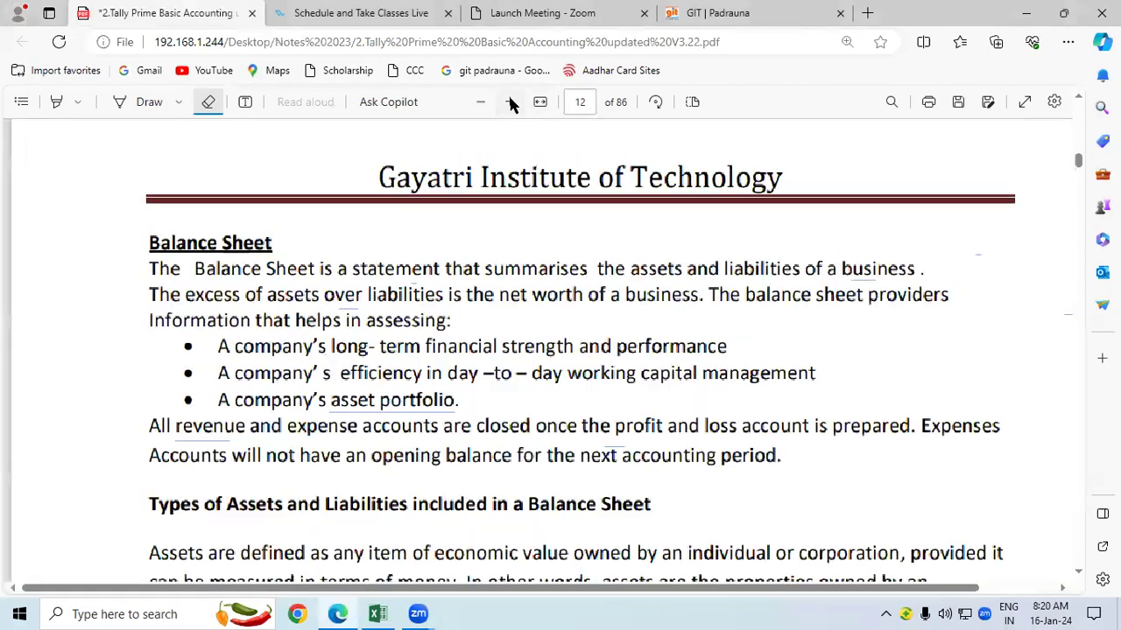
{"action": "left_click", "coordinate": [509, 100]}
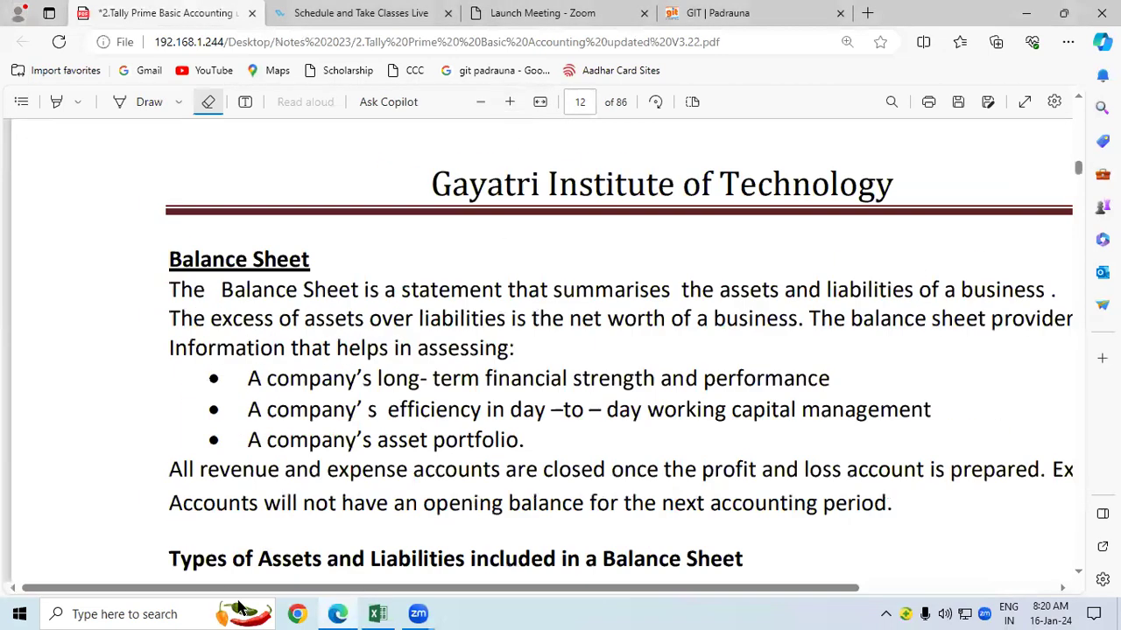
{"action": "scroll", "coordinate": [243, 595], "scroll_direction": "right", "scroll_amount": 2}
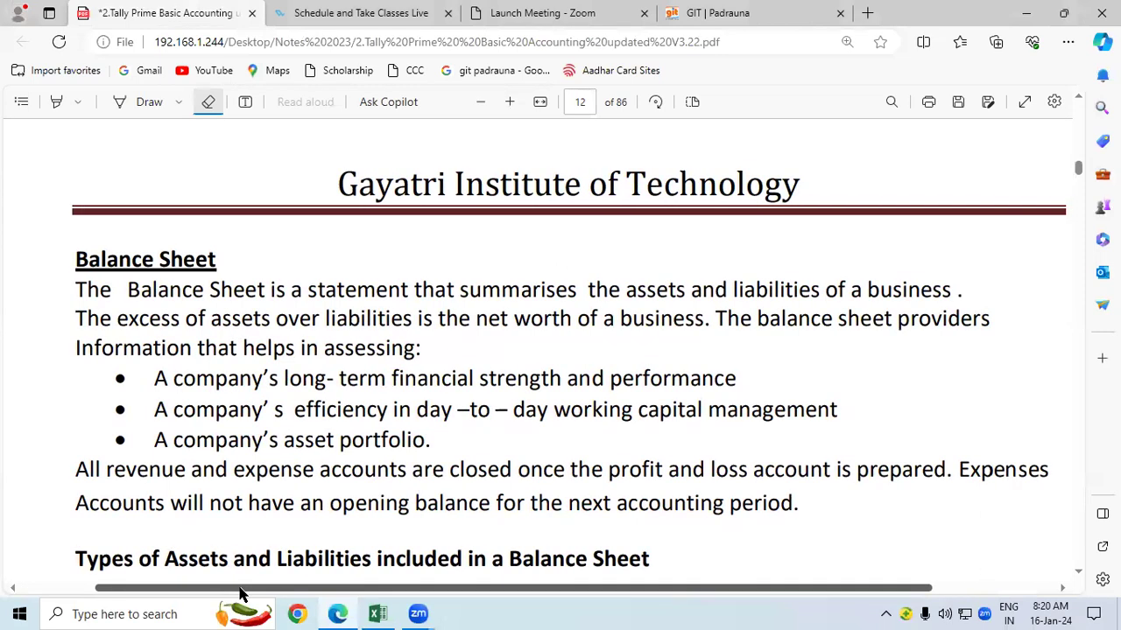
{"action": "left_click", "coordinate": [1078, 573]}
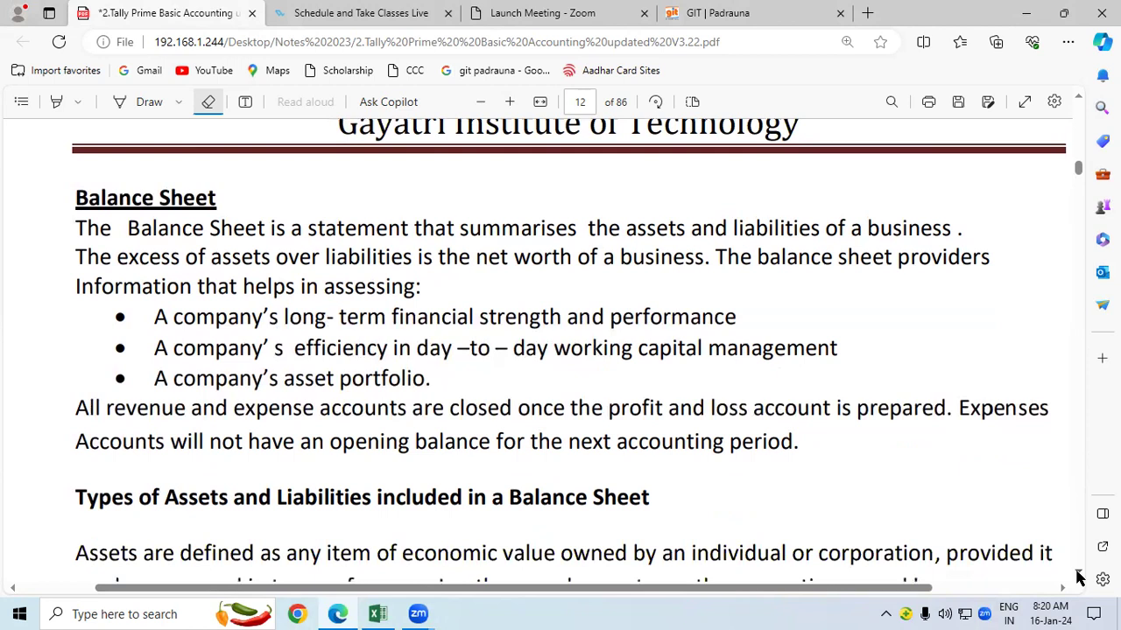
{"action": "left_click", "coordinate": [140, 102]}
{"action": "left_click_drag", "start_coordinate": [918, 280], "coordinate": [929, 383]}
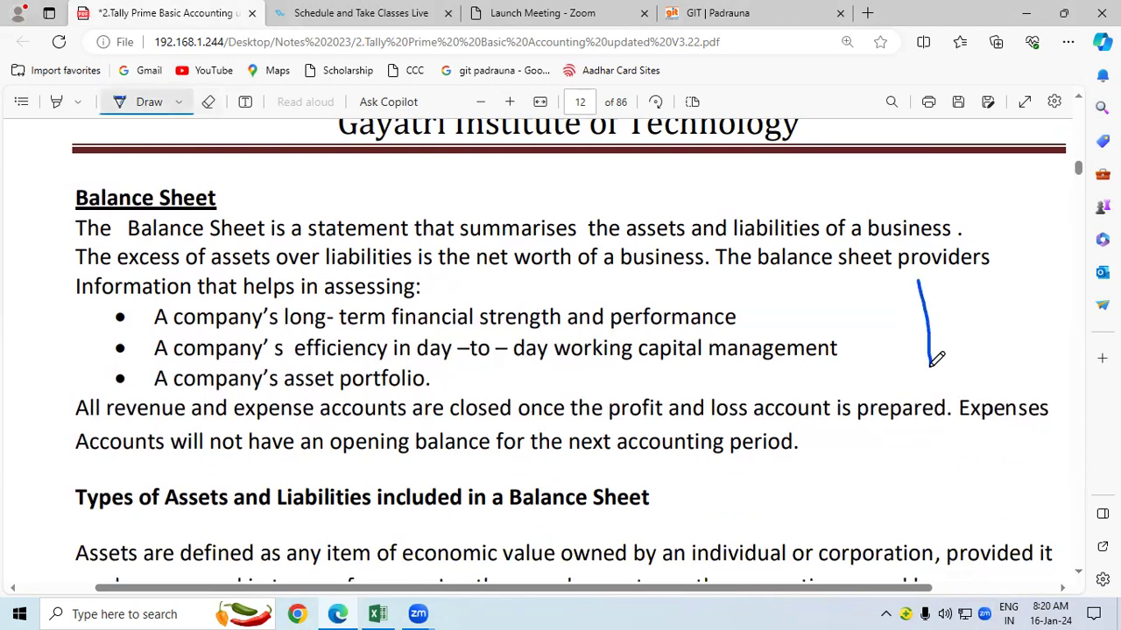
{"action": "left_click_drag", "start_coordinate": [840, 280], "coordinate": [1001, 283]}
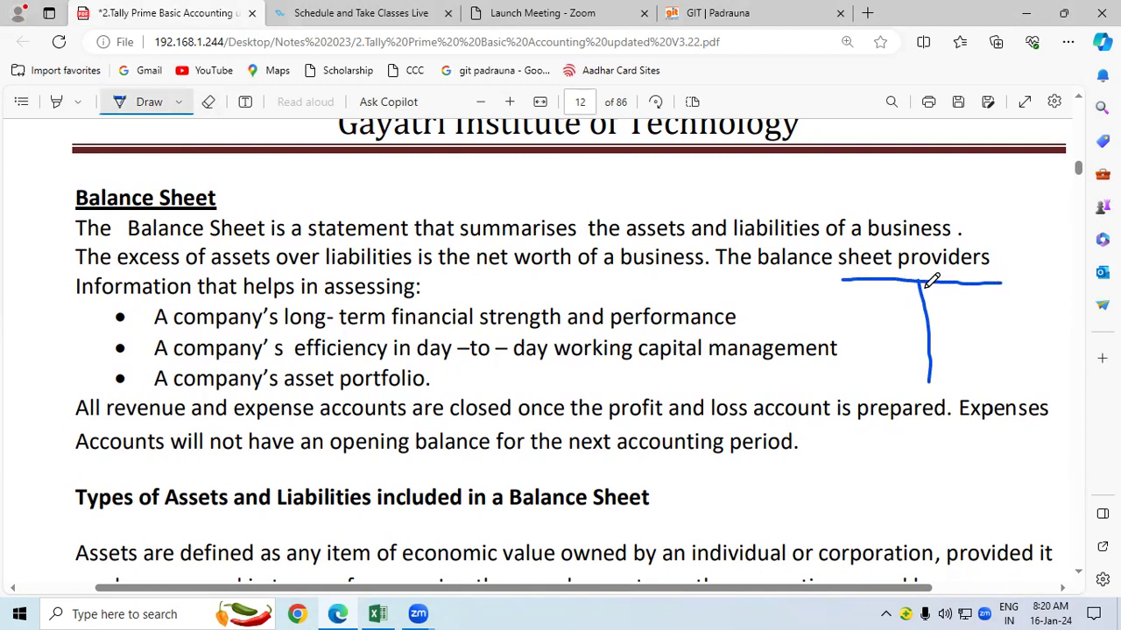
{"action": "left_click_drag", "start_coordinate": [921, 280], "coordinate": [930, 378]}
{"action": "left_click_drag", "start_coordinate": [812, 281], "coordinate": [813, 306]}
{"action": "mouse_move", "coordinate": [1021, 282]}
{"action": "left_mouse_down"}
{"action": "mouse_move", "coordinate": [1021, 302]}
{"action": "mouse_move", "coordinate": [1042, 298]}
{"action": "left_mouse_up"}
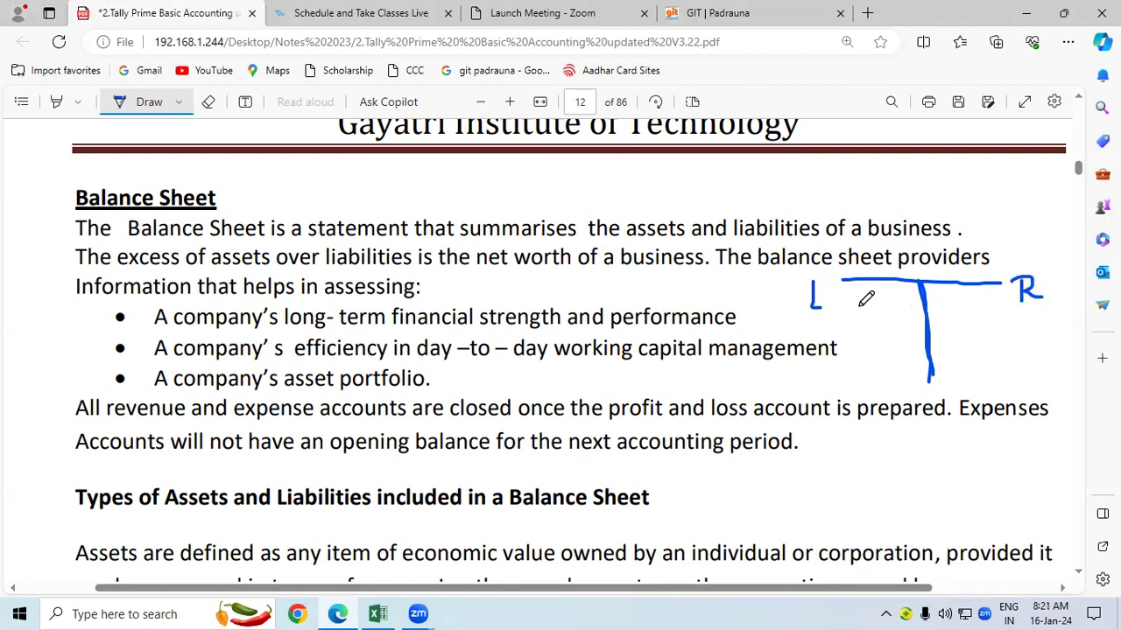
{"action": "mouse_move", "coordinate": [863, 309]}
{"action": "left_mouse_down"}
{"action": "mouse_move", "coordinate": [851, 364]}
{"action": "mouse_move", "coordinate": [869, 362]}
{"action": "left_mouse_up"}
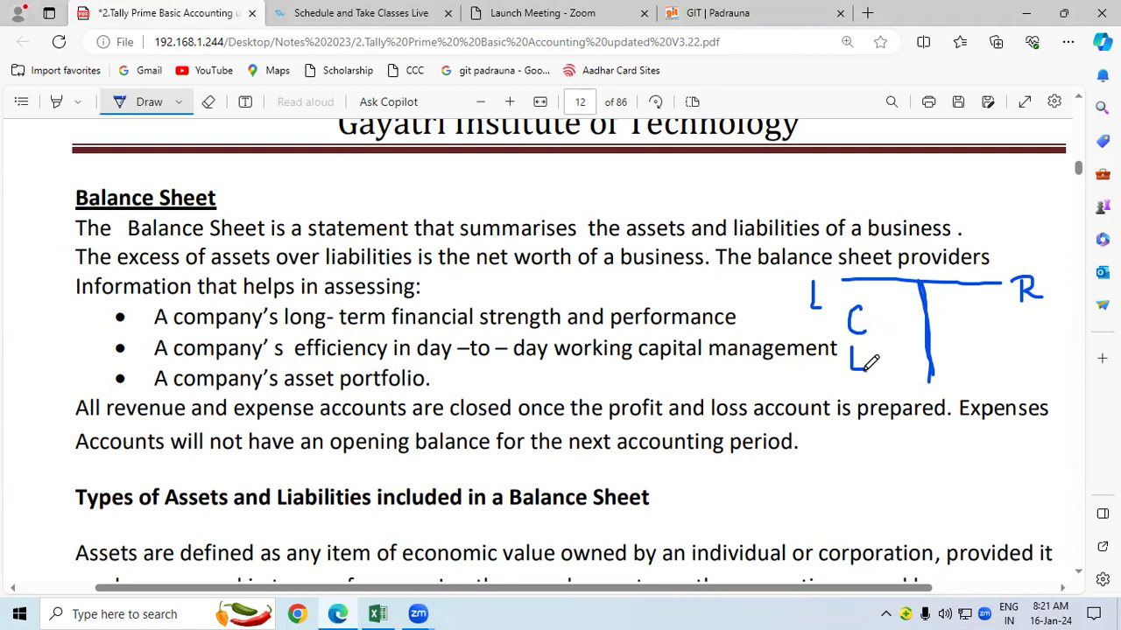
{"action": "mouse_move", "coordinate": [961, 320]}
{"action": "left_mouse_down"}
{"action": "mouse_move", "coordinate": [960, 338]}
{"action": "mouse_move", "coordinate": [968, 319]}
{"action": "mouse_move", "coordinate": [982, 337]}
{"action": "mouse_move", "coordinate": [977, 320]}
{"action": "left_mouse_up"}
{"action": "left_click_drag", "start_coordinate": [814, 298], "coordinate": [828, 311]}
{"action": "left_click_drag", "start_coordinate": [882, 306], "coordinate": [885, 366]}
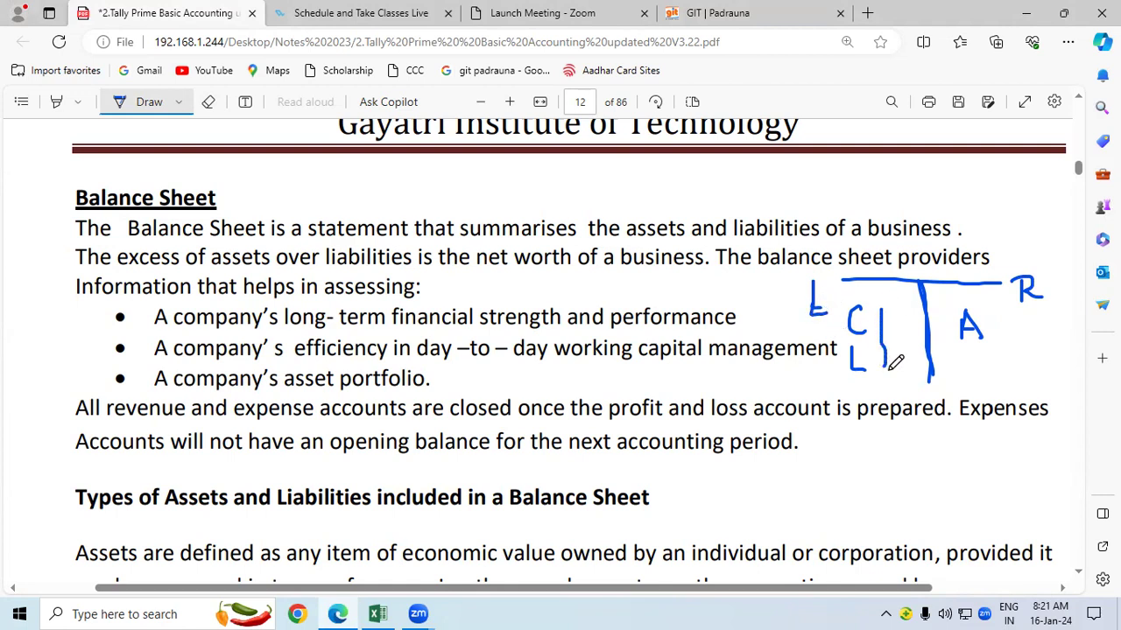
{"action": "left_click_drag", "start_coordinate": [960, 350], "coordinate": [986, 354]}
{"action": "left_click", "coordinate": [208, 101]}
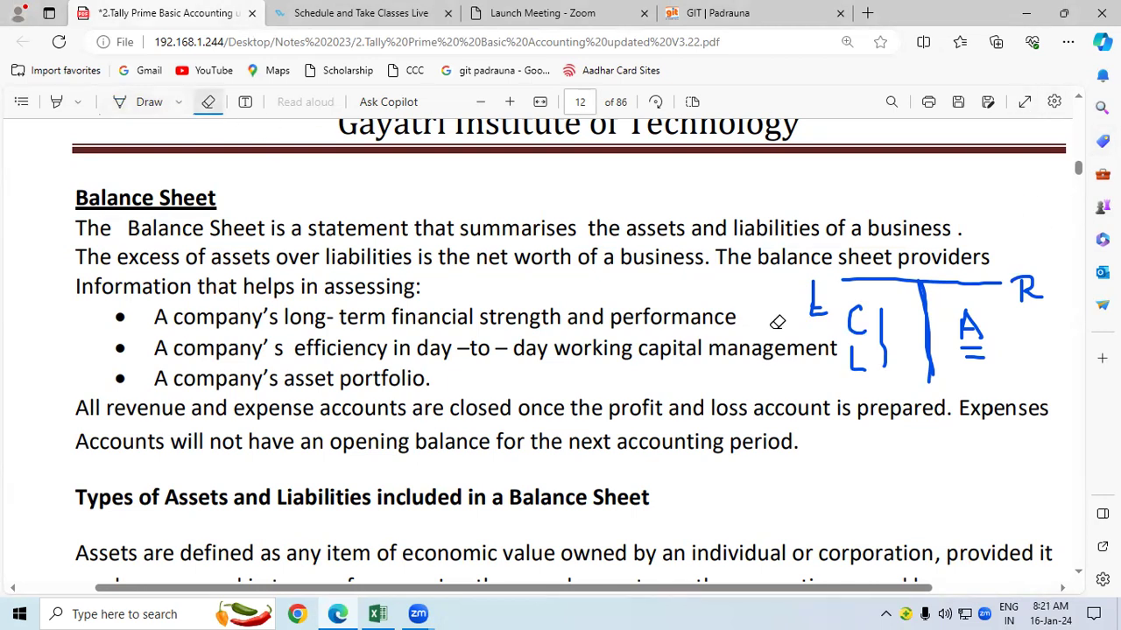
{"action": "mouse_move", "coordinate": [858, 282]}
{"action": "left_mouse_down"}
{"action": "mouse_move", "coordinate": [864, 322]}
{"action": "mouse_move", "coordinate": [893, 310]}
{"action": "mouse_move", "coordinate": [905, 362]}
{"action": "mouse_move", "coordinate": [943, 308]}
{"action": "mouse_move", "coordinate": [984, 343]}
{"action": "mouse_move", "coordinate": [956, 336]}
{"action": "mouse_move", "coordinate": [961, 296]}
{"action": "mouse_move", "coordinate": [1030, 253]}
{"action": "mouse_move", "coordinate": [986, 324]}
{"action": "mouse_move", "coordinate": [797, 321]}
{"action": "left_mouse_up"}
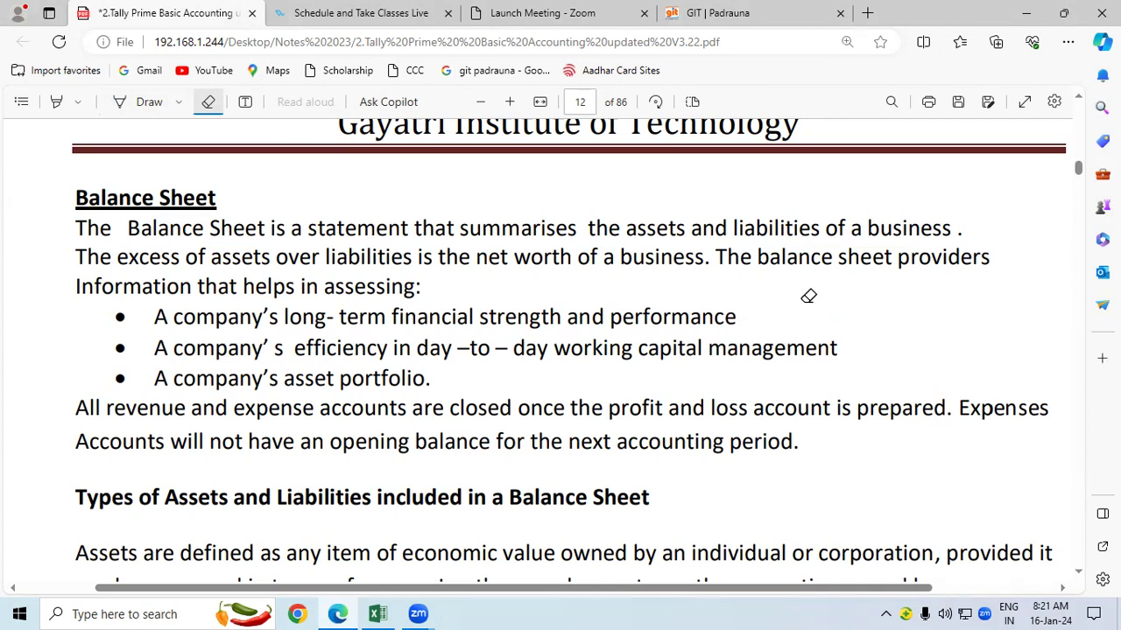
Step: With the Draw pen, handwrite A = C+L right of the bullets, underline C and L, and box it
{"action": "left_click", "coordinate": [145, 102]}
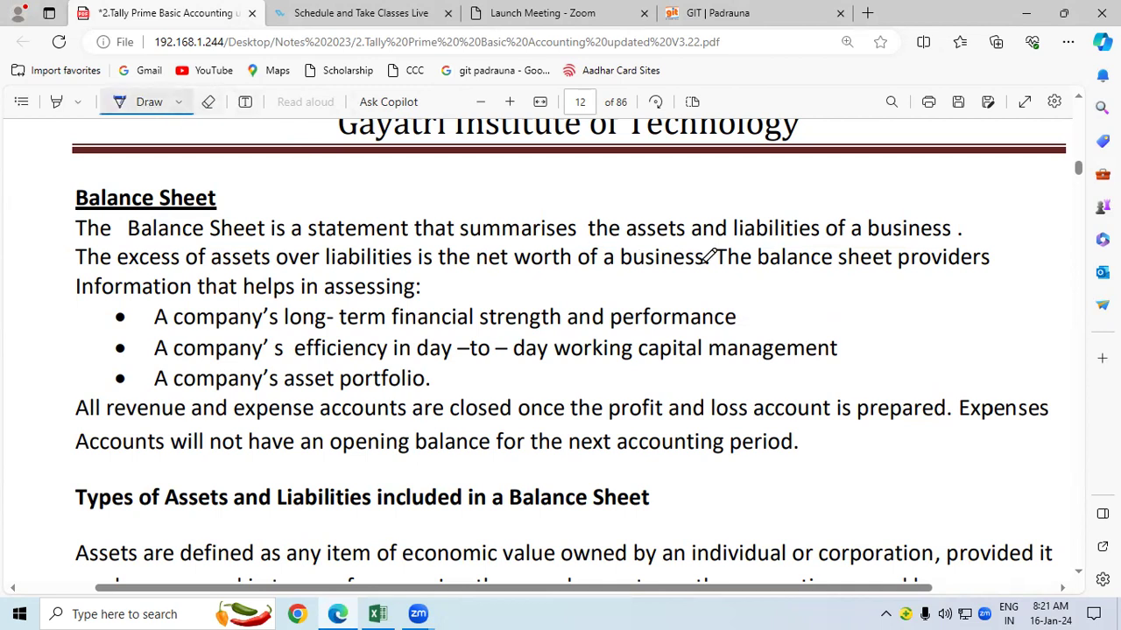
{"action": "mouse_move", "coordinate": [802, 299]}
{"action": "left_mouse_down"}
{"action": "mouse_move", "coordinate": [812, 271]}
{"action": "mouse_move", "coordinate": [826, 294]}
{"action": "mouse_move", "coordinate": [860, 285]}
{"action": "mouse_move", "coordinate": [865, 300]}
{"action": "mouse_move", "coordinate": [910, 305]}
{"action": "mouse_move", "coordinate": [931, 295]}
{"action": "mouse_move", "coordinate": [923, 309]}
{"action": "mouse_move", "coordinate": [943, 289]}
{"action": "mouse_move", "coordinate": [958, 305]}
{"action": "left_mouse_up"}
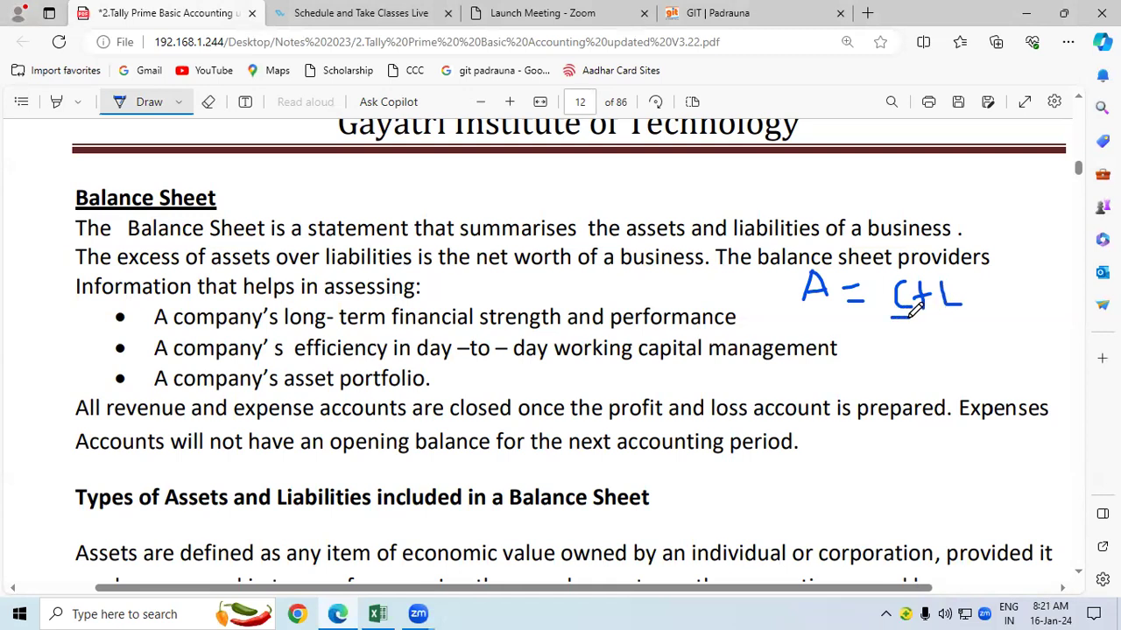
{"action": "mouse_move", "coordinate": [891, 318]}
{"action": "left_mouse_down"}
{"action": "mouse_move", "coordinate": [909, 317]}
{"action": "mouse_move", "coordinate": [907, 329]}
{"action": "mouse_move", "coordinate": [964, 317]}
{"action": "left_mouse_up"}
{"action": "mouse_move", "coordinate": [800, 308]}
{"action": "left_mouse_down"}
{"action": "mouse_move", "coordinate": [819, 265]}
{"action": "mouse_move", "coordinate": [833, 301]}
{"action": "left_mouse_up"}
{"action": "left_click_drag", "start_coordinate": [790, 260], "coordinate": [791, 333]}
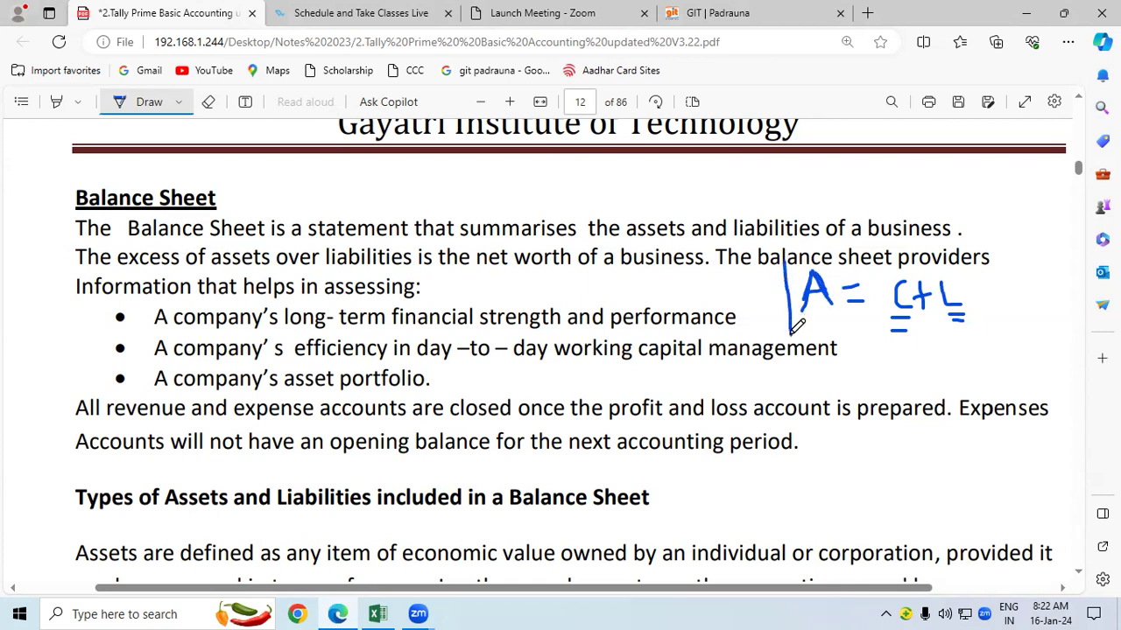
{"action": "mouse_move", "coordinate": [786, 261]}
{"action": "left_mouse_down"}
{"action": "mouse_move", "coordinate": [951, 261]}
{"action": "mouse_move", "coordinate": [1002, 310]}
{"action": "mouse_move", "coordinate": [928, 346]}
{"action": "mouse_move", "coordinate": [814, 347]}
{"action": "mouse_move", "coordinate": [781, 325]}
{"action": "left_mouse_up"}
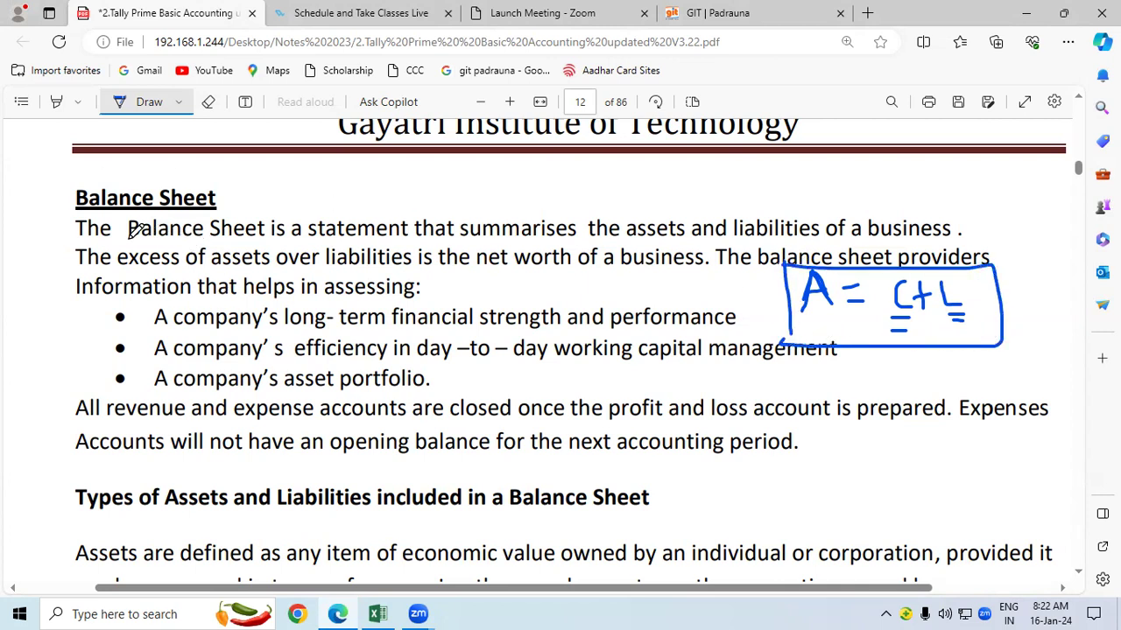
Step: Underline Balance Sheet, statement, summarises, assets, excess of assets, net worth, that and assessing
{"action": "left_click_drag", "start_coordinate": [128, 247], "coordinate": [235, 248]}
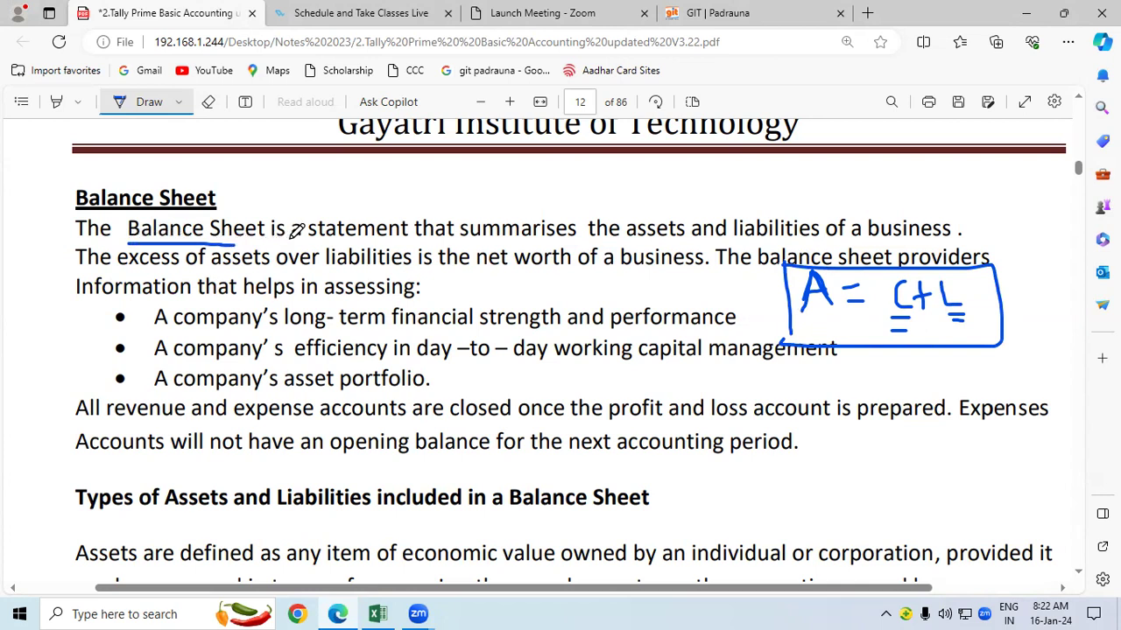
{"action": "left_click_drag", "start_coordinate": [310, 246], "coordinate": [401, 248]}
{"action": "left_click_drag", "start_coordinate": [474, 238], "coordinate": [539, 237]}
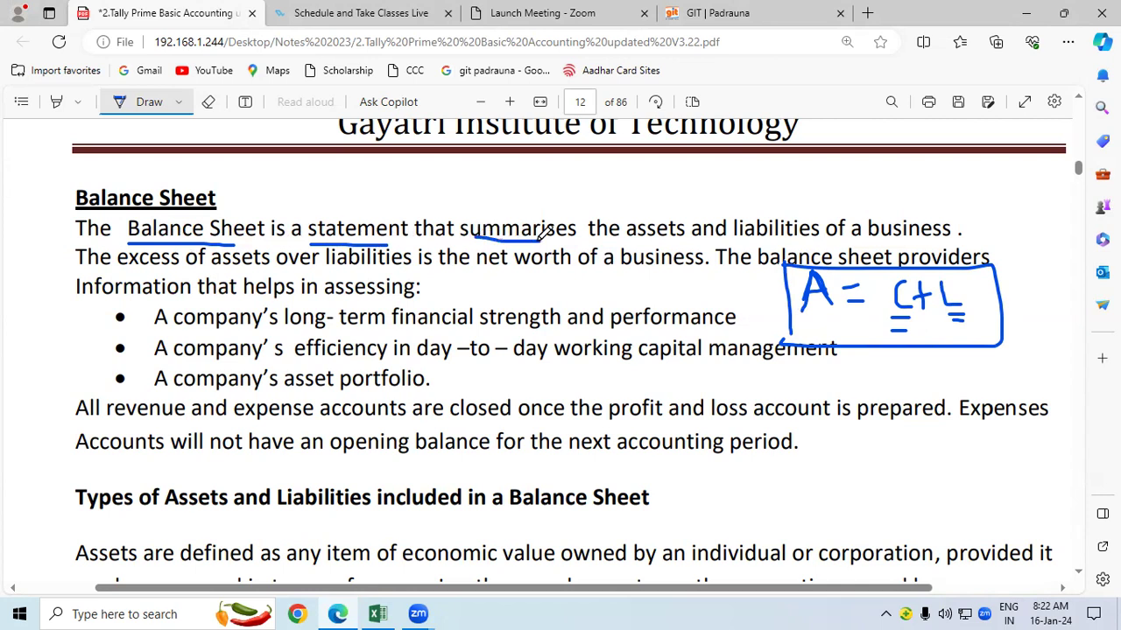
{"action": "left_click_drag", "start_coordinate": [627, 238], "coordinate": [684, 238]}
{"action": "mouse_move", "coordinate": [78, 273]}
{"action": "left_mouse_down"}
{"action": "mouse_move", "coordinate": [263, 280]}
{"action": "mouse_move", "coordinate": [415, 267]}
{"action": "left_mouse_up"}
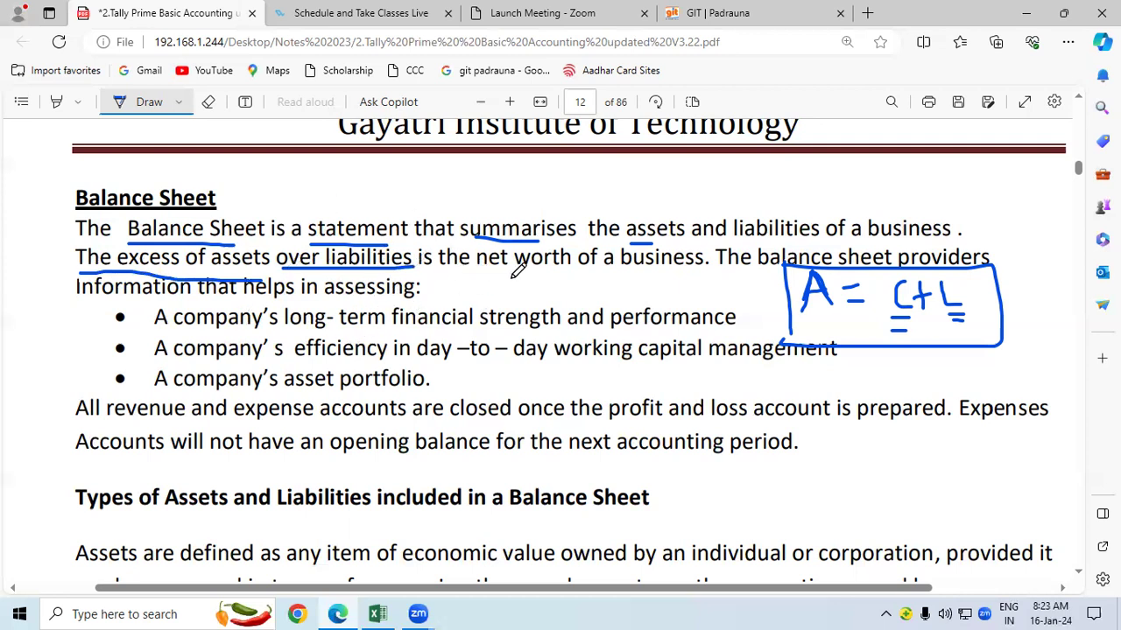
{"action": "left_click_drag", "start_coordinate": [477, 274], "coordinate": [570, 275]}
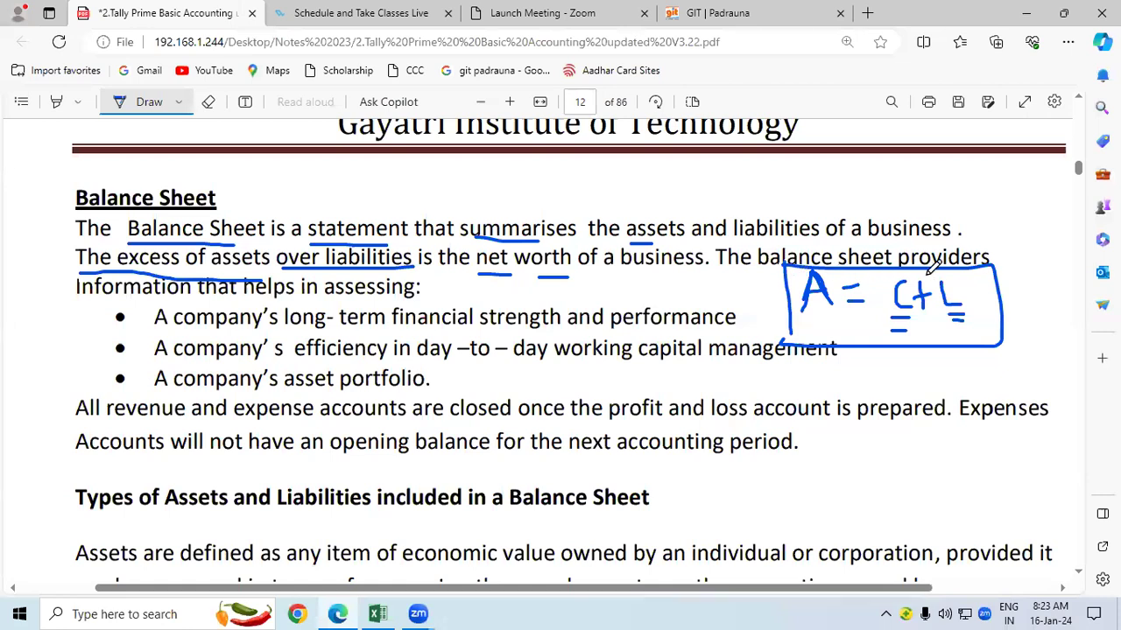
{"action": "left_click_drag", "start_coordinate": [197, 302], "coordinate": [233, 301]}
{"action": "left_click_drag", "start_coordinate": [337, 304], "coordinate": [398, 304]}
Step: Underline long-term financial strength, efficiency and asset portfolio in the bullets, then bracket all three
{"action": "scroll", "coordinate": [1077, 578], "scroll_direction": "down", "scroll_amount": 1}
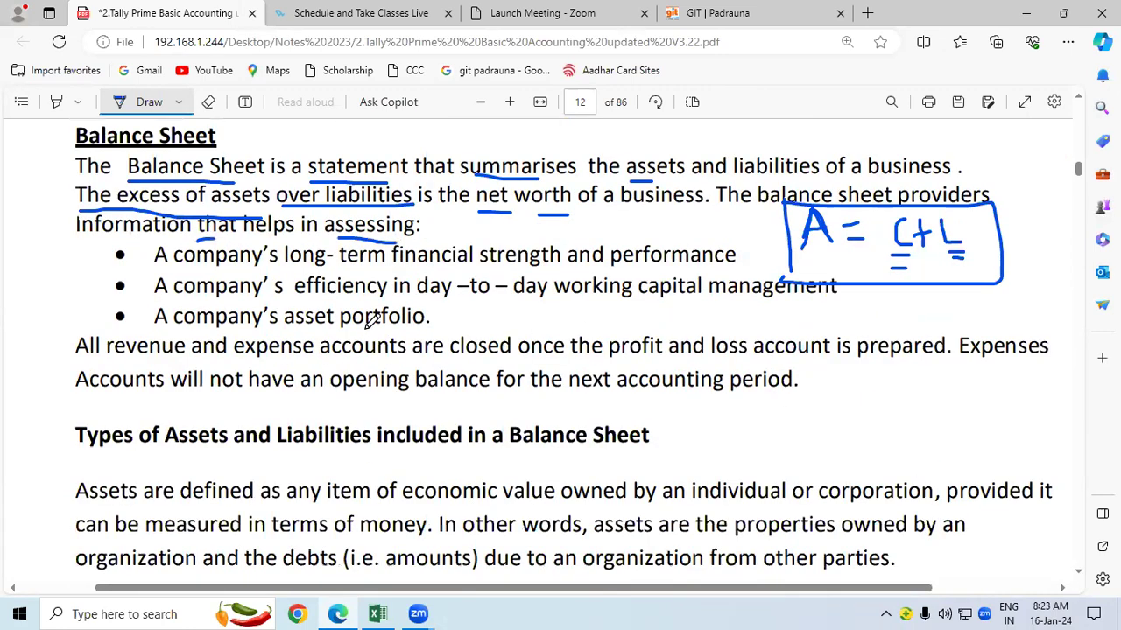
{"action": "left_click_drag", "start_coordinate": [284, 271], "coordinate": [736, 272]}
{"action": "left_click", "coordinate": [741, 257]}
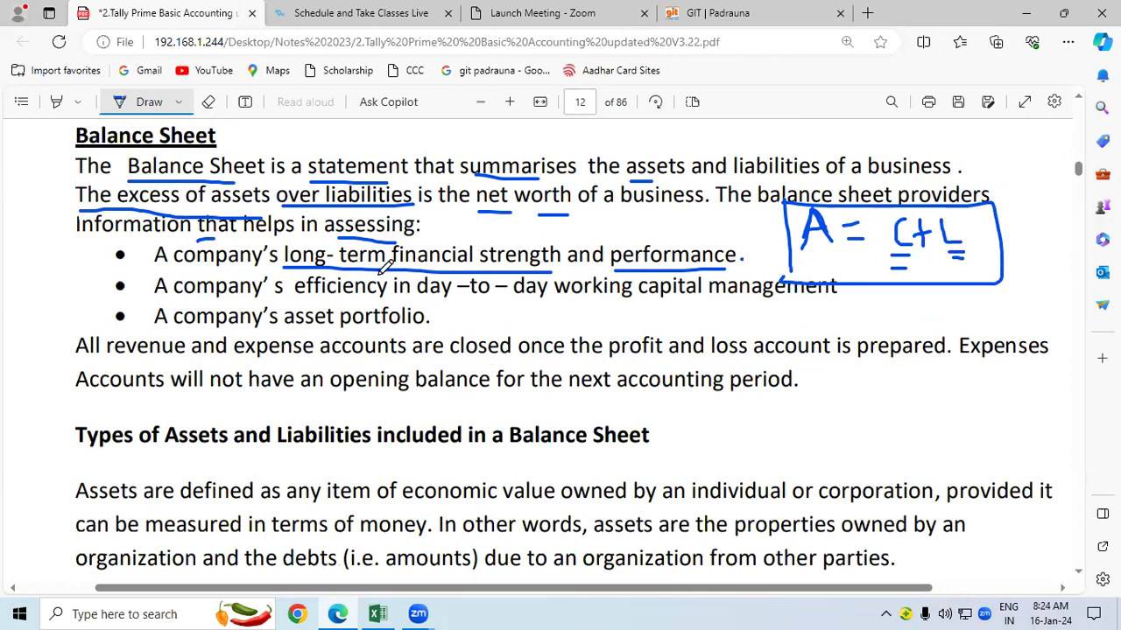
{"action": "left_click_drag", "start_coordinate": [294, 302], "coordinate": [828, 302]}
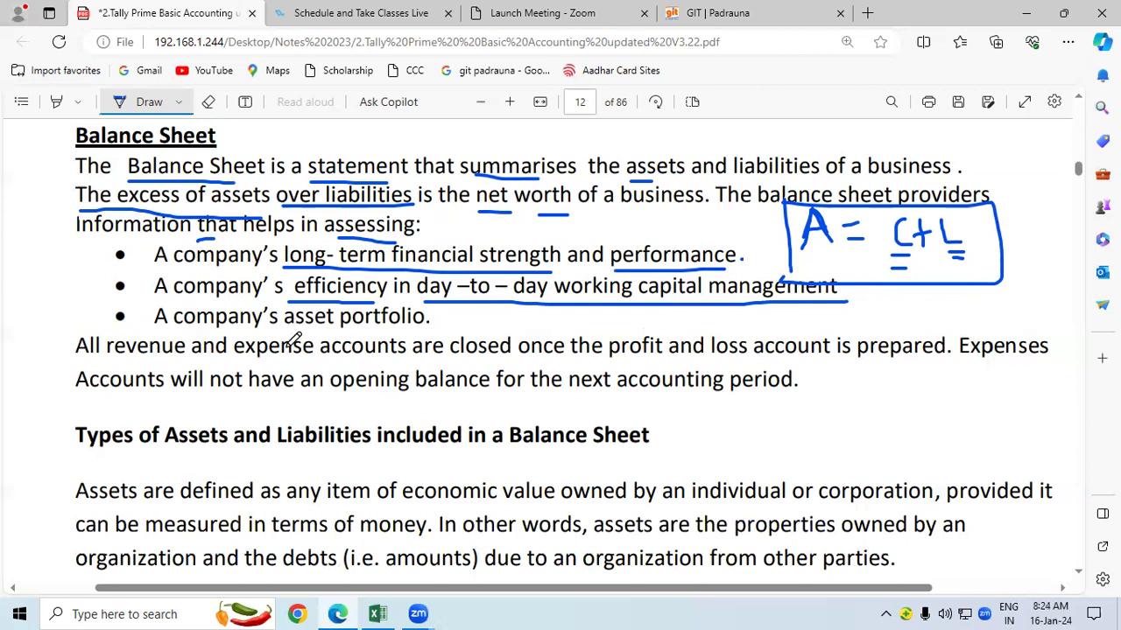
{"action": "left_click_drag", "start_coordinate": [285, 327], "coordinate": [424, 330]}
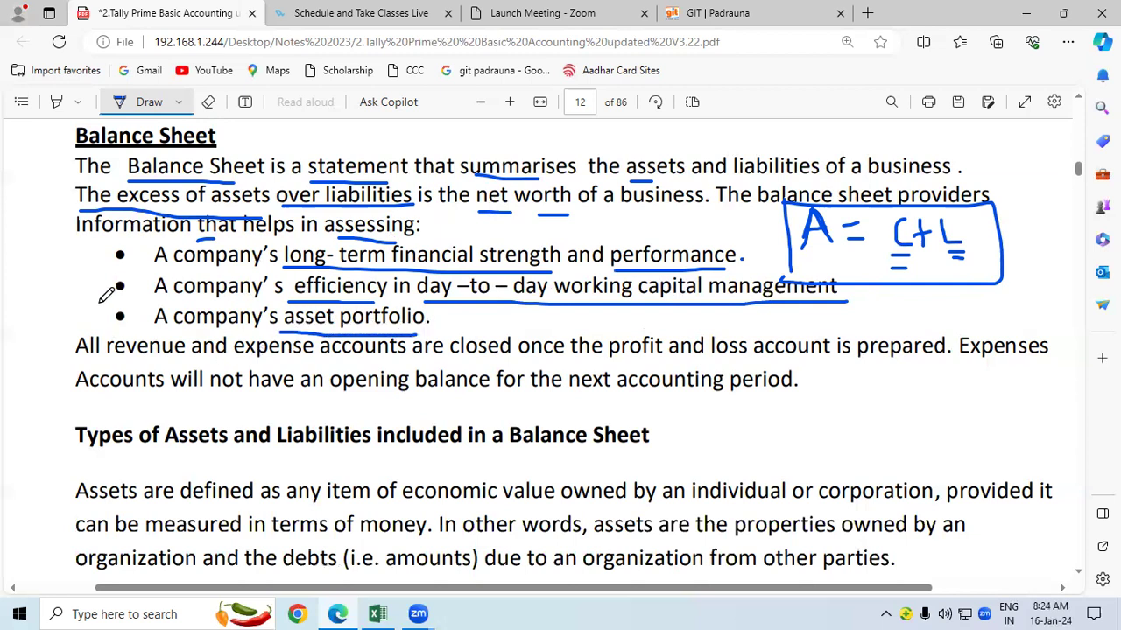
{"action": "mouse_move", "coordinate": [114, 246]}
{"action": "left_mouse_down"}
{"action": "mouse_move", "coordinate": [89, 248]}
{"action": "mouse_move", "coordinate": [87, 261]}
{"action": "mouse_move", "coordinate": [91, 315]}
{"action": "mouse_move", "coordinate": [113, 323]}
{"action": "left_mouse_up"}
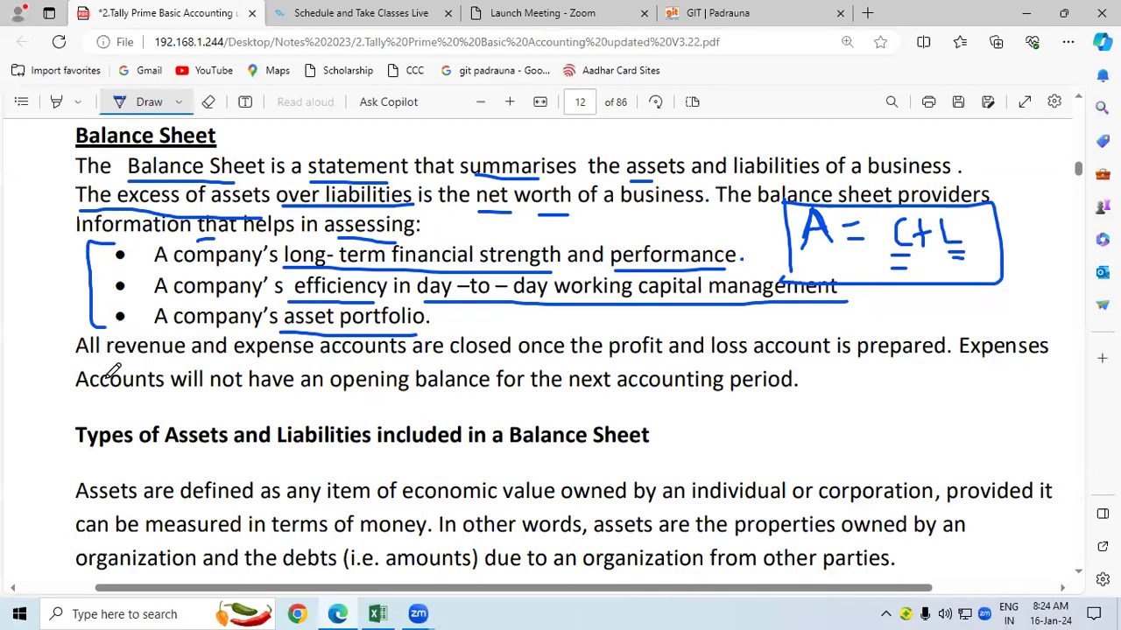
Step: Underline 'All revenue' and 'profit and loss account is prepared' in the following sentence
{"action": "left_click_drag", "start_coordinate": [610, 359], "coordinate": [933, 361]}
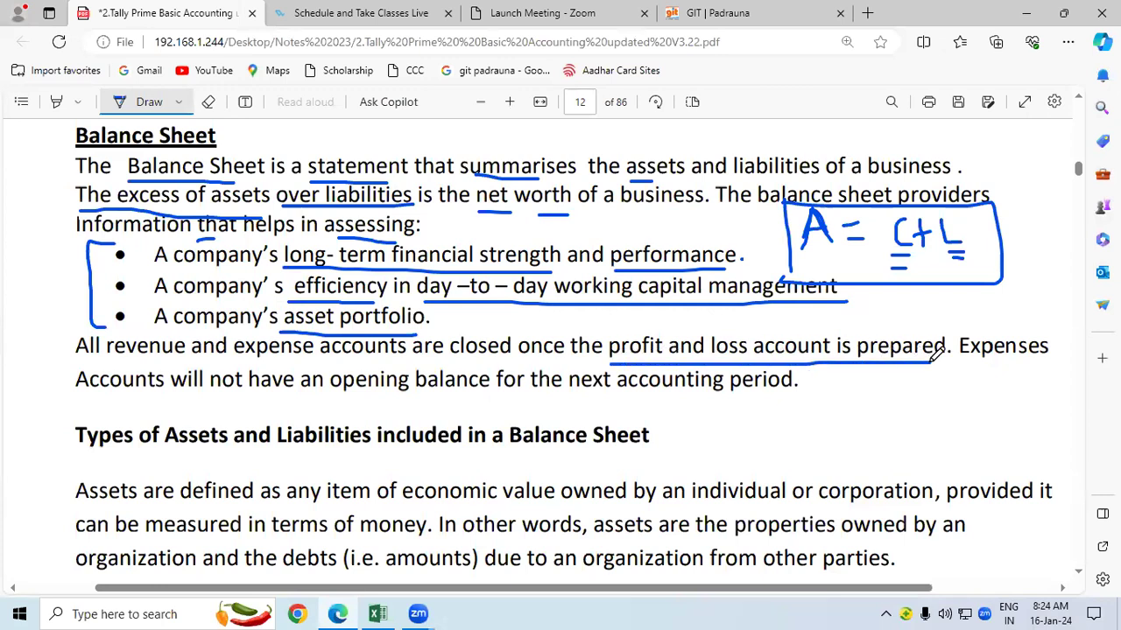
{"action": "left_click_drag", "start_coordinate": [105, 359], "coordinate": [385, 359]}
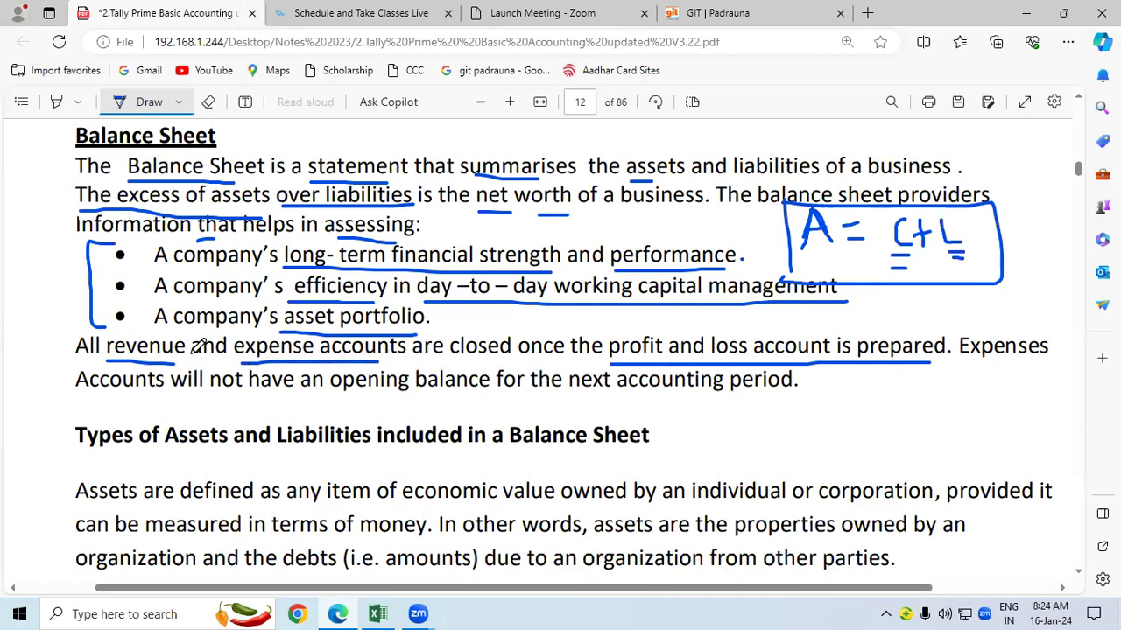
{"action": "left_click_drag", "start_coordinate": [78, 358], "coordinate": [99, 357]}
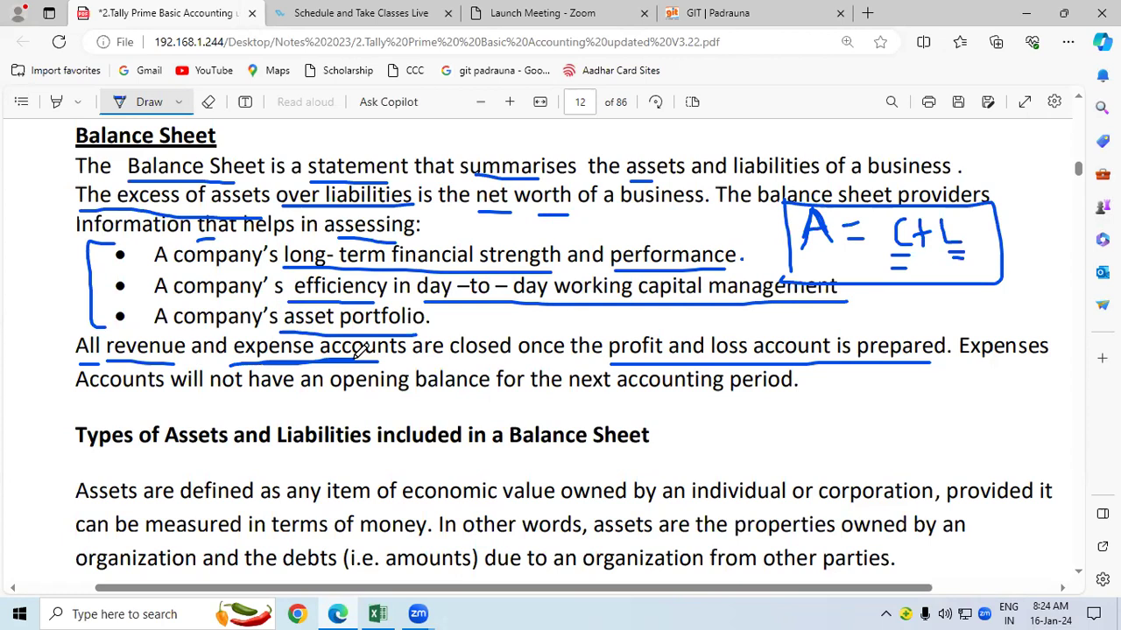
{"action": "left_click", "coordinate": [658, 610]}
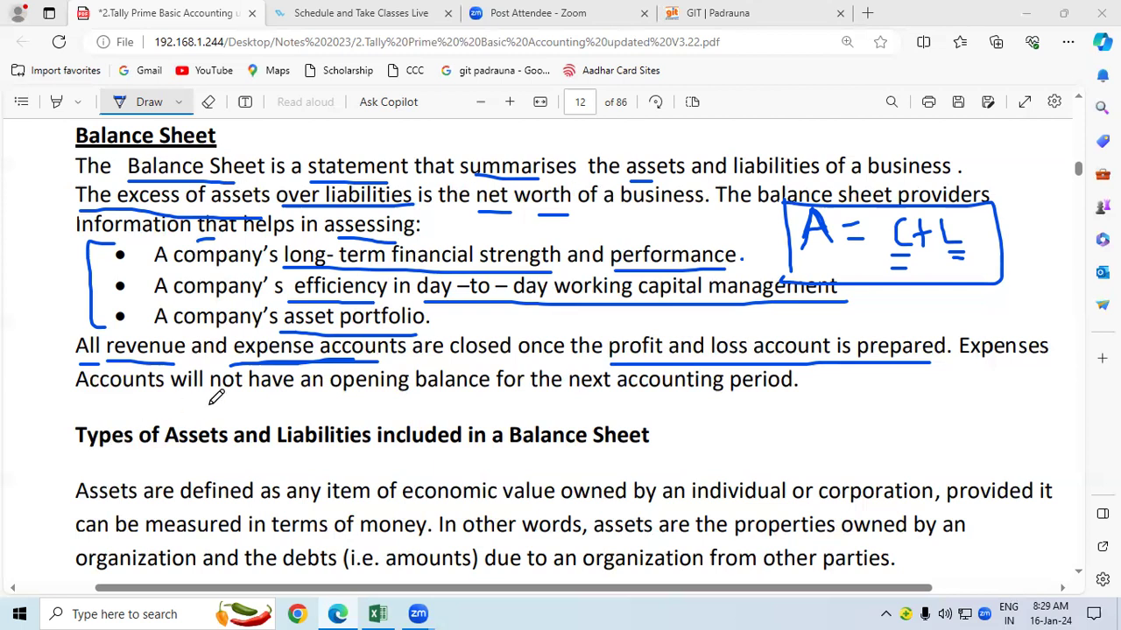
Step: Underline 'opening balance' and 'next accounting period' in the closing sentence
{"action": "left_click_drag", "start_coordinate": [353, 400], "coordinate": [490, 404]}
{"action": "left_click_drag", "start_coordinate": [591, 400], "coordinate": [769, 402]}
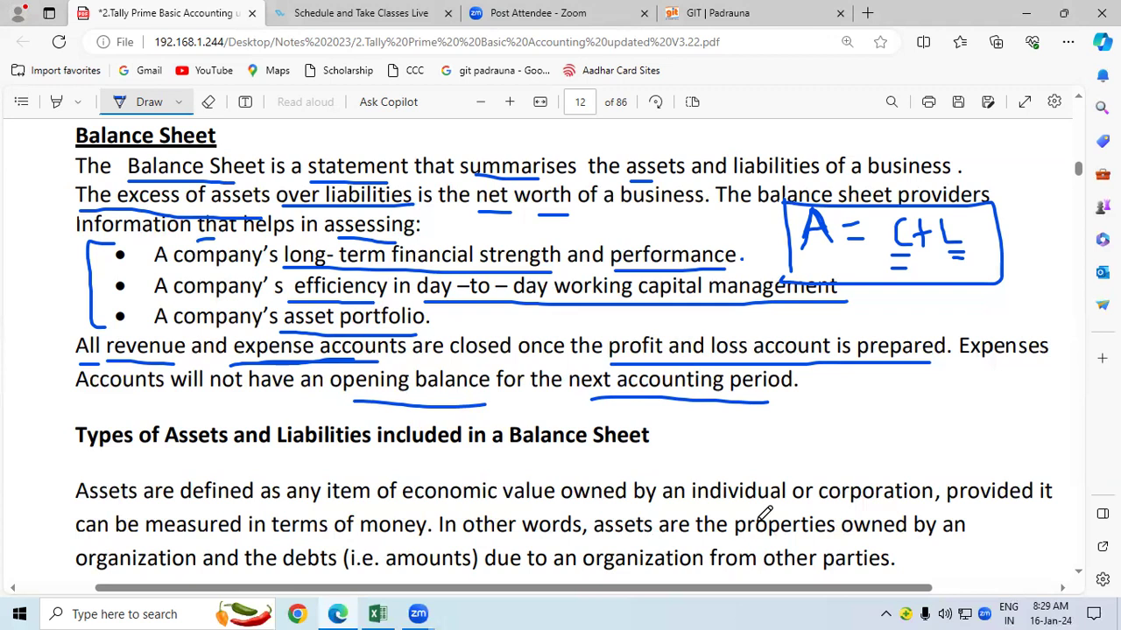
Step: Launch Word by running winword from the Win+R Run dialog
{"action": "key", "text": "super+r"}
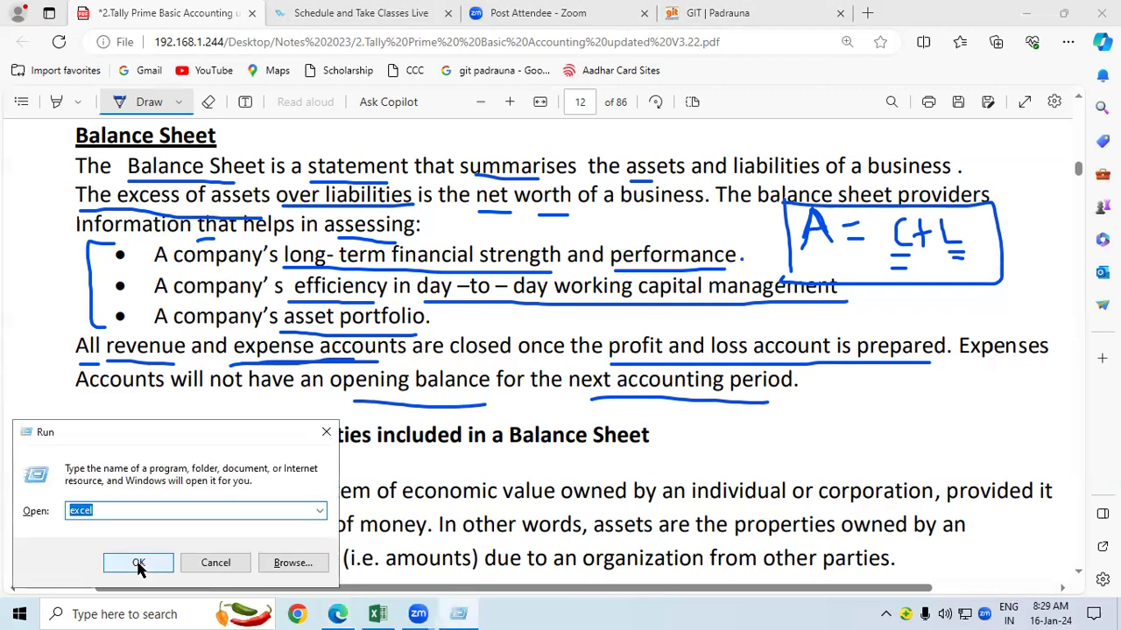
{"action": "type", "text": "win"}
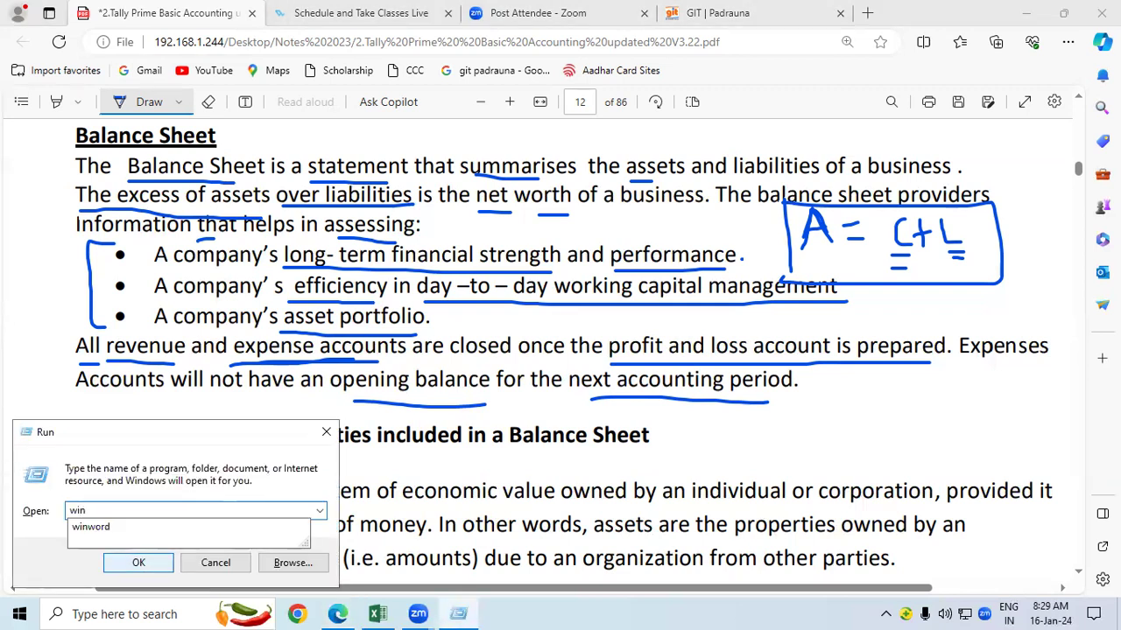
{"action": "type", "text": "word"}
{"action": "left_click", "coordinate": [140, 561]}
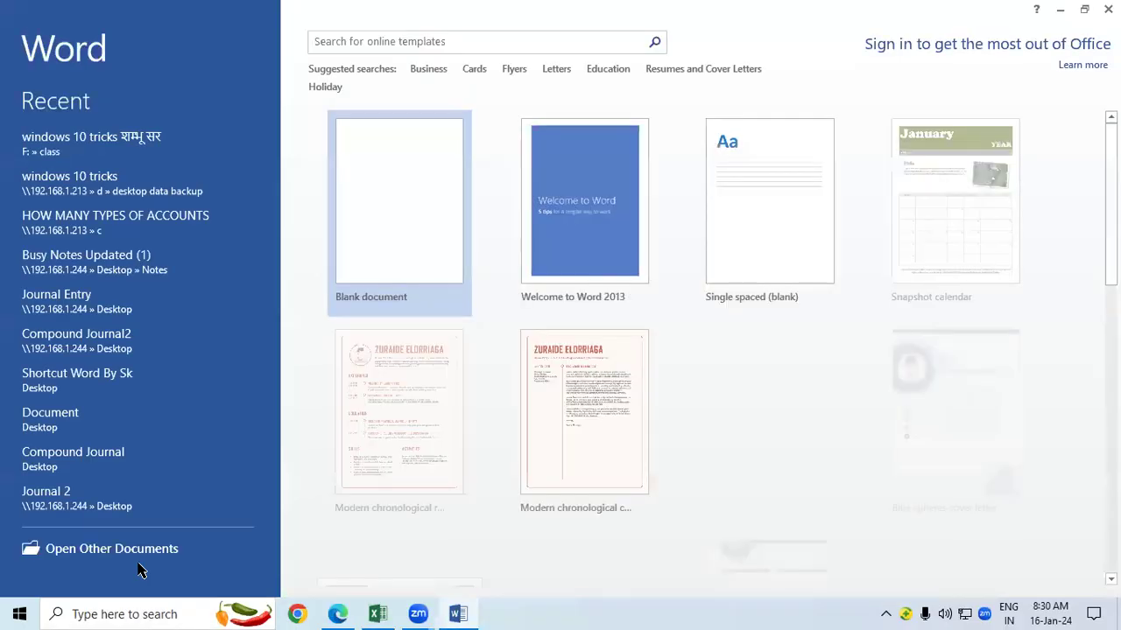
Step: Create a blank Word document and type Capital on its first line
{"action": "left_click", "coordinate": [449, 194]}
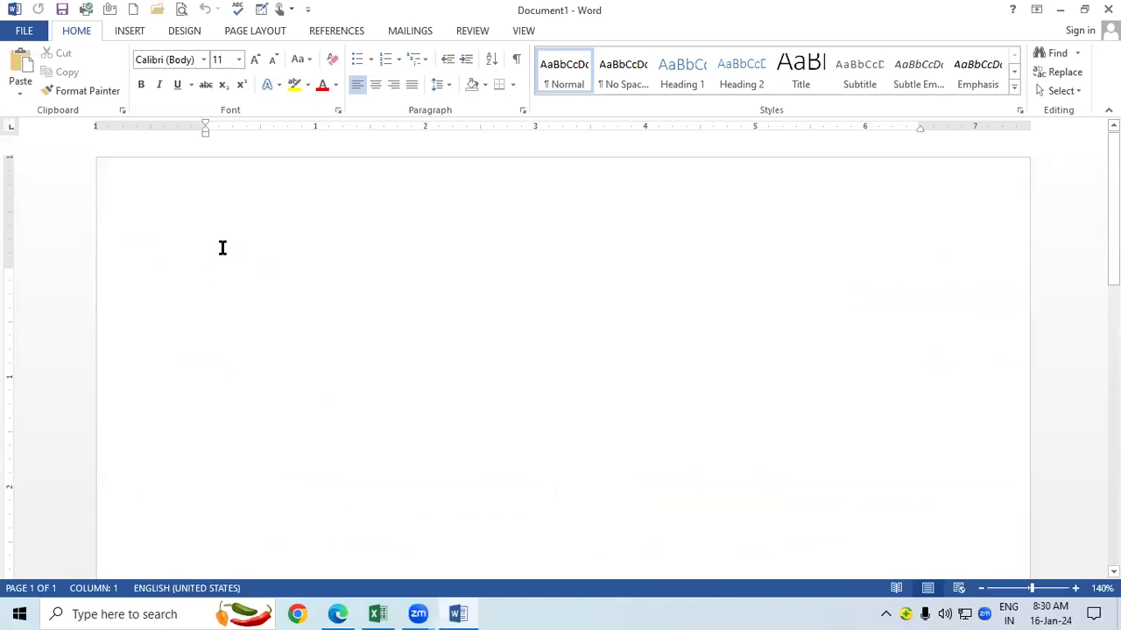
{"action": "type", "text": "Capital"}
Step: Add Liabilities, Assets, Profit and Loss on separate lines below Capital
{"action": "key", "text": "Return"}
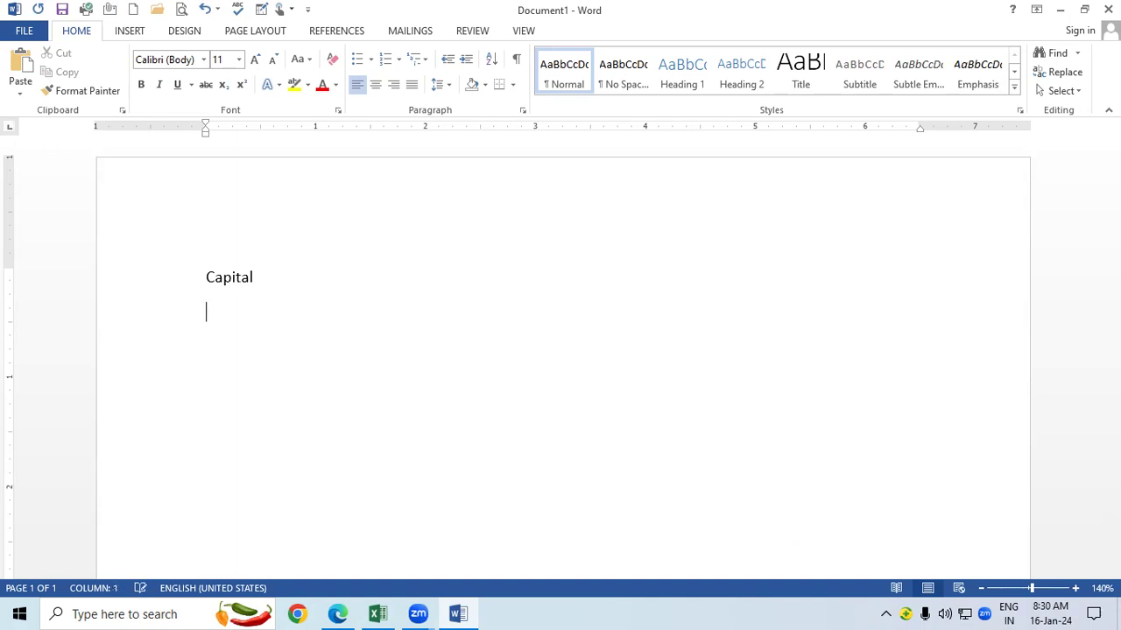
{"action": "type", "text": "Lia"}
{"action": "type", "text": "biliti"}
{"action": "type", "text": "es"}
{"action": "type", "text": "Asse"}
{"action": "type", "text": "ts"}
{"action": "key", "text": "Return"}
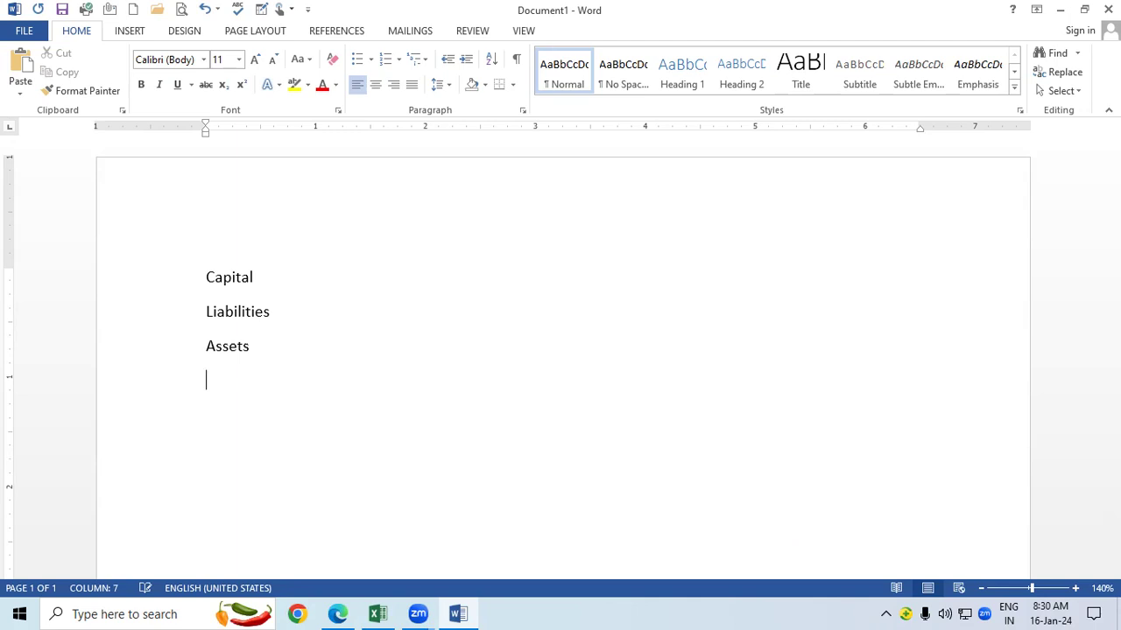
{"action": "type", "text": "Profit"}
{"action": "key", "text": "Return"}
{"action": "type", "text": "Loss"}
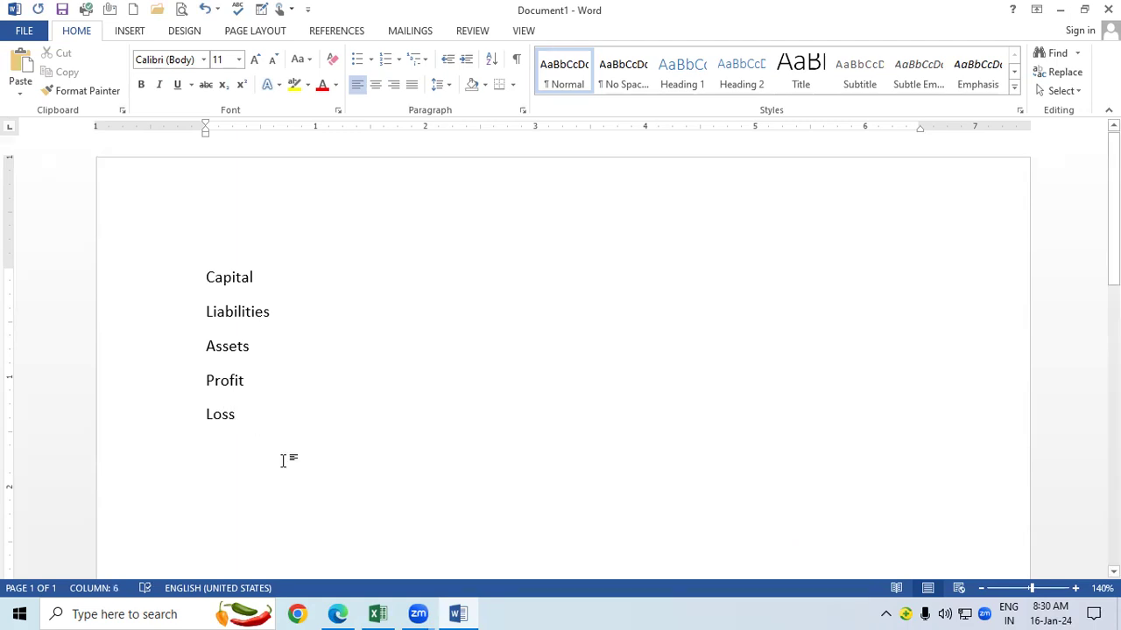
{"action": "left_click_drag", "start_coordinate": [243, 416], "coordinate": [205, 278]}
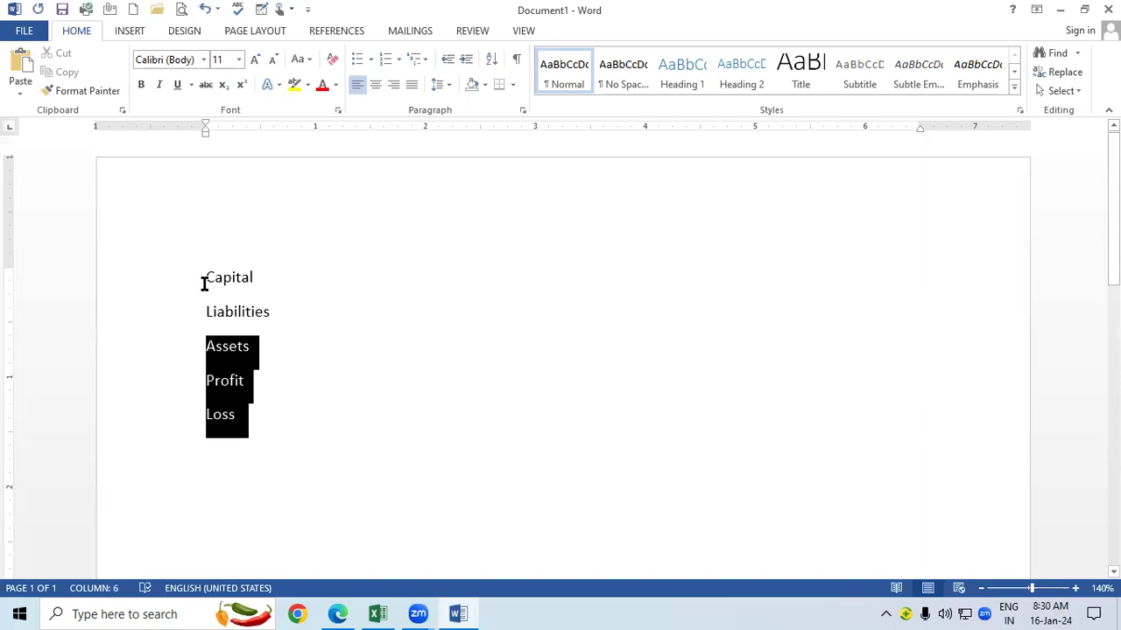
{"action": "left_click", "coordinate": [255, 60]}
{"action": "left_click", "coordinate": [255, 59]}
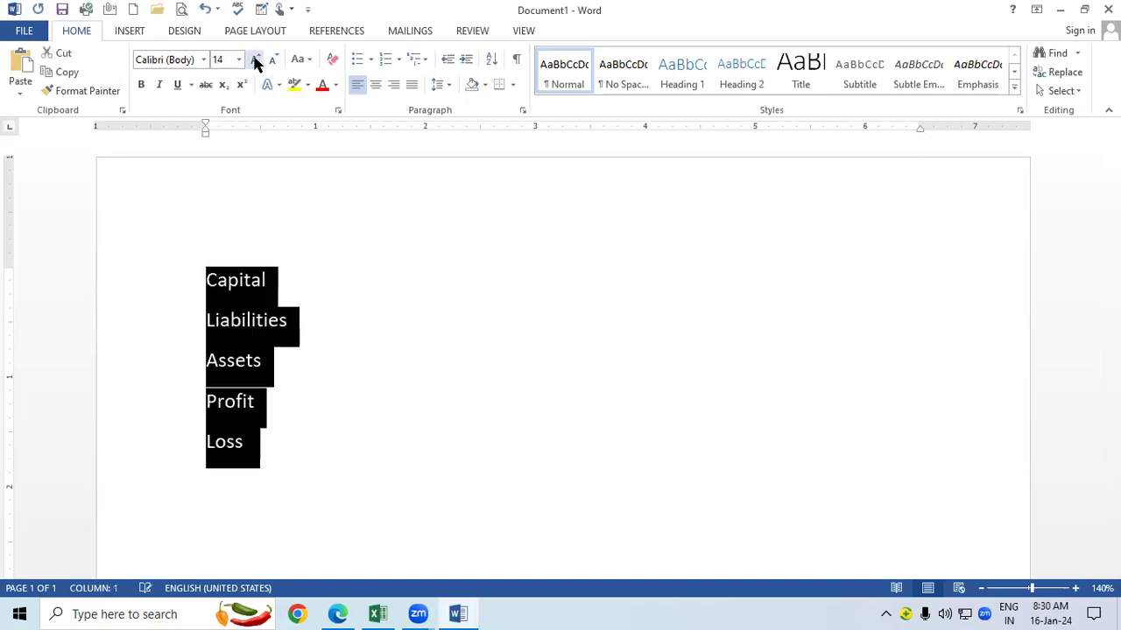
{"action": "left_click", "coordinate": [255, 60]}
{"action": "left_click", "coordinate": [208, 279]}
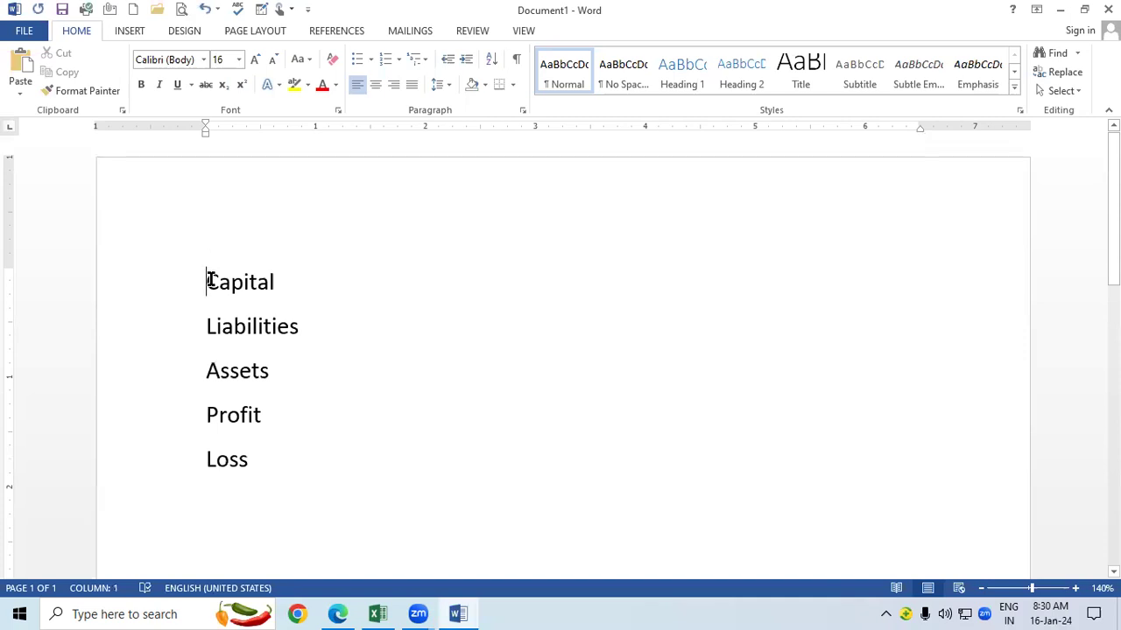
{"action": "left_click_drag", "start_coordinate": [208, 281], "coordinate": [289, 280]}
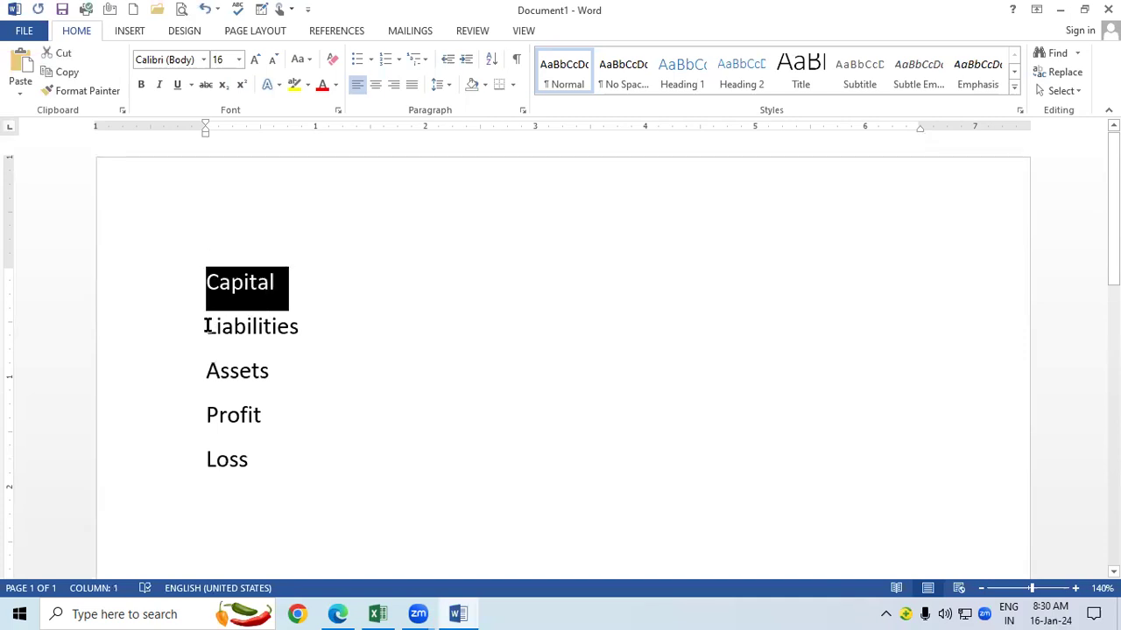
{"action": "left_click_drag", "start_coordinate": [207, 325], "coordinate": [341, 324]}
{"action": "left_click_drag", "start_coordinate": [206, 371], "coordinate": [282, 371]}
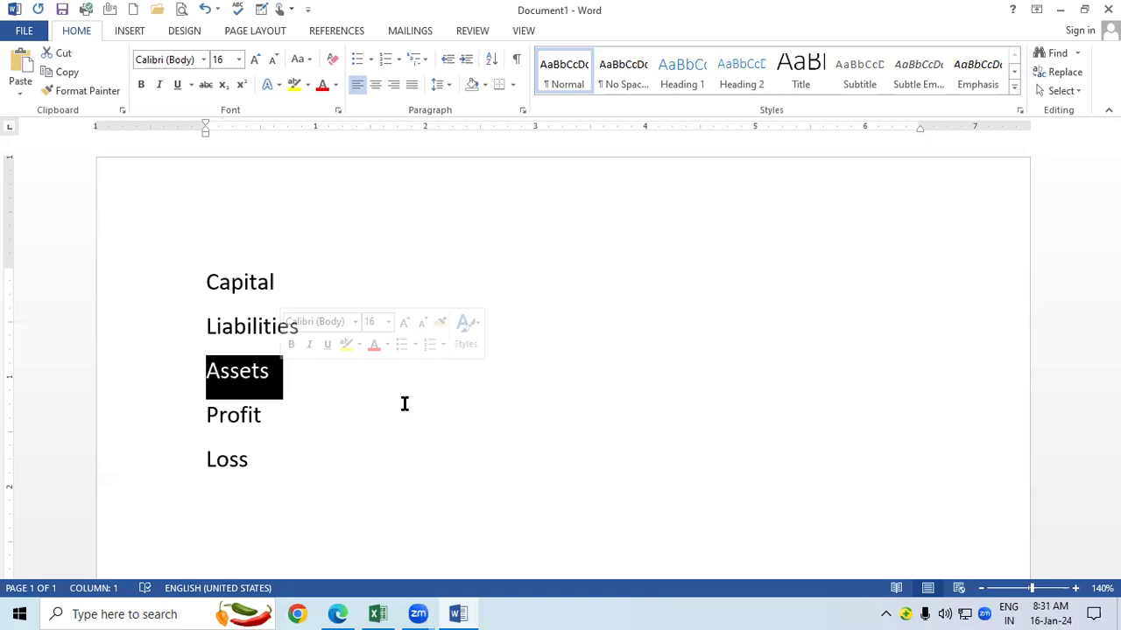
Step: Replace Profit with Revenue and Loss with Expenses in the account list
{"action": "mouse_move", "coordinate": [260, 418]}
{"action": "left_mouse_down"}
{"action": "mouse_move", "coordinate": [209, 418]}
{"action": "mouse_move", "coordinate": [203, 430]}
{"action": "left_mouse_up"}
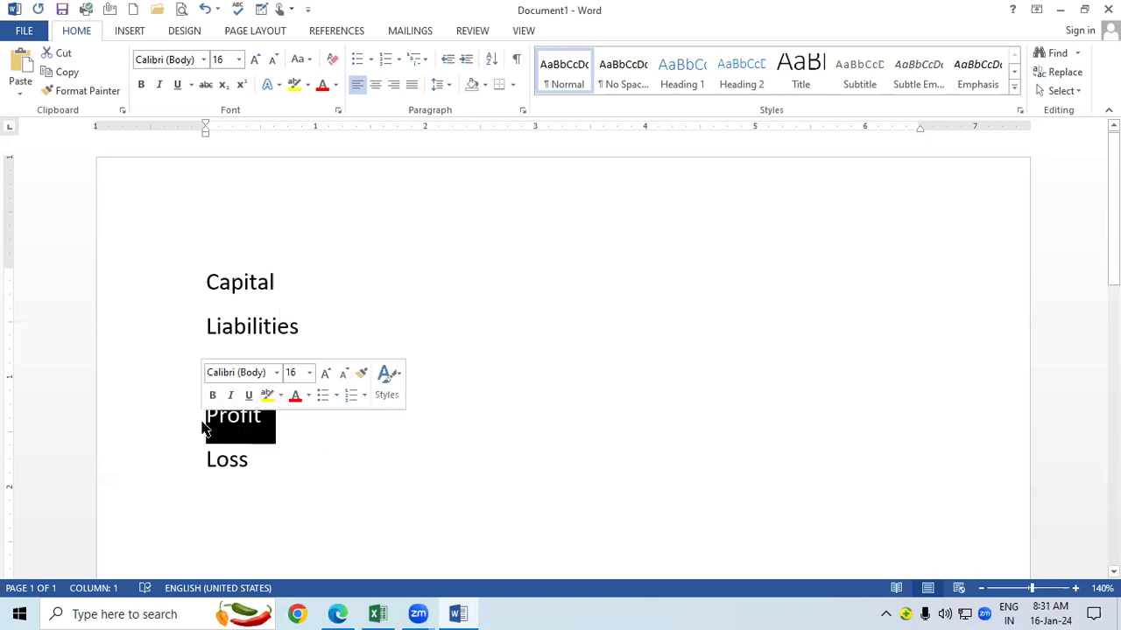
{"action": "type", "text": "Revenue"}
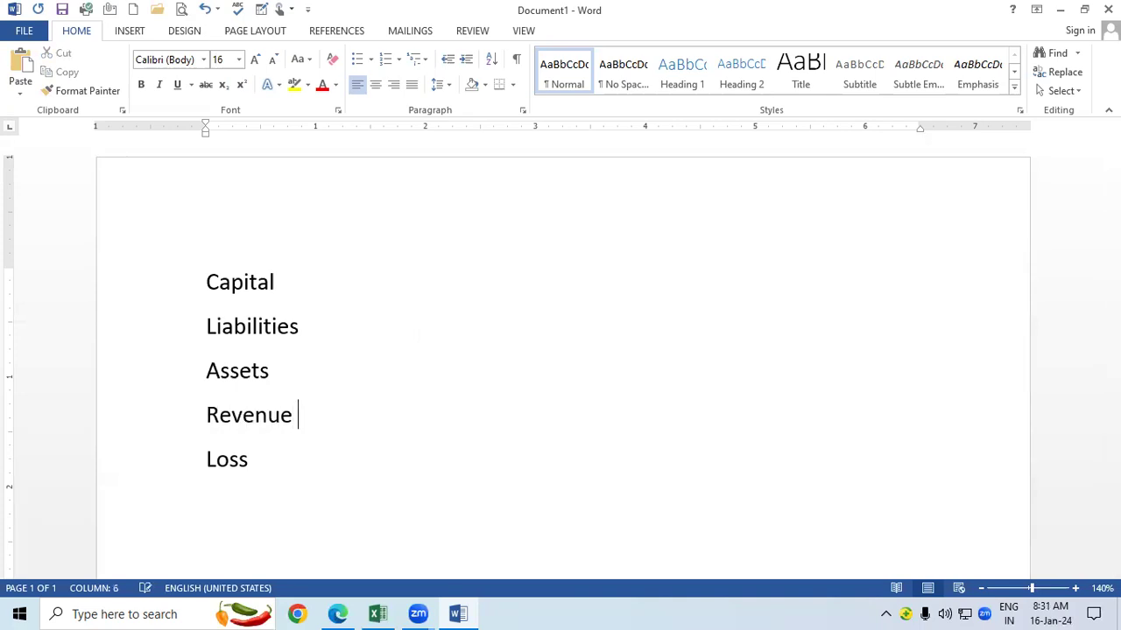
{"action": "left_click", "coordinate": [246, 461]}
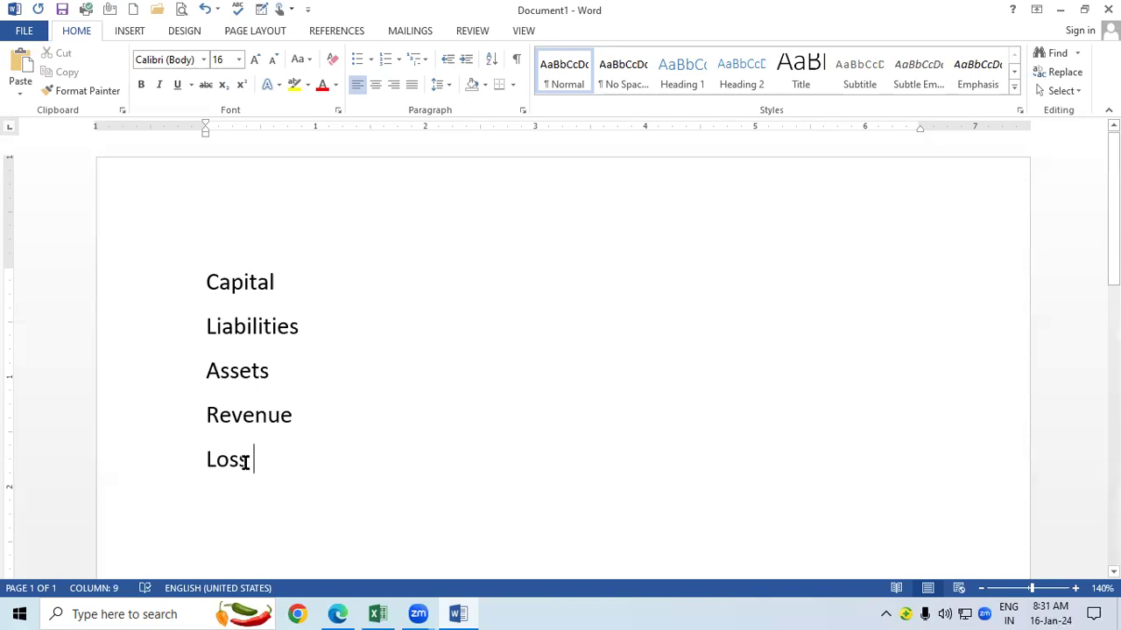
{"action": "left_click_drag", "start_coordinate": [246, 462], "coordinate": [198, 465]}
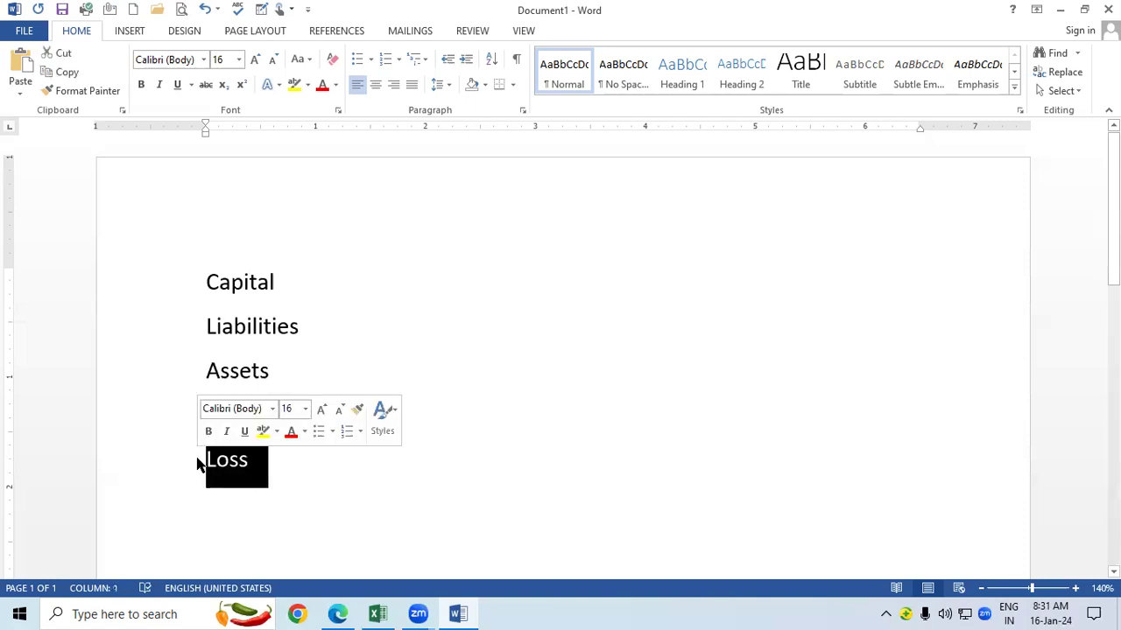
{"action": "type", "text": "Expenses"}
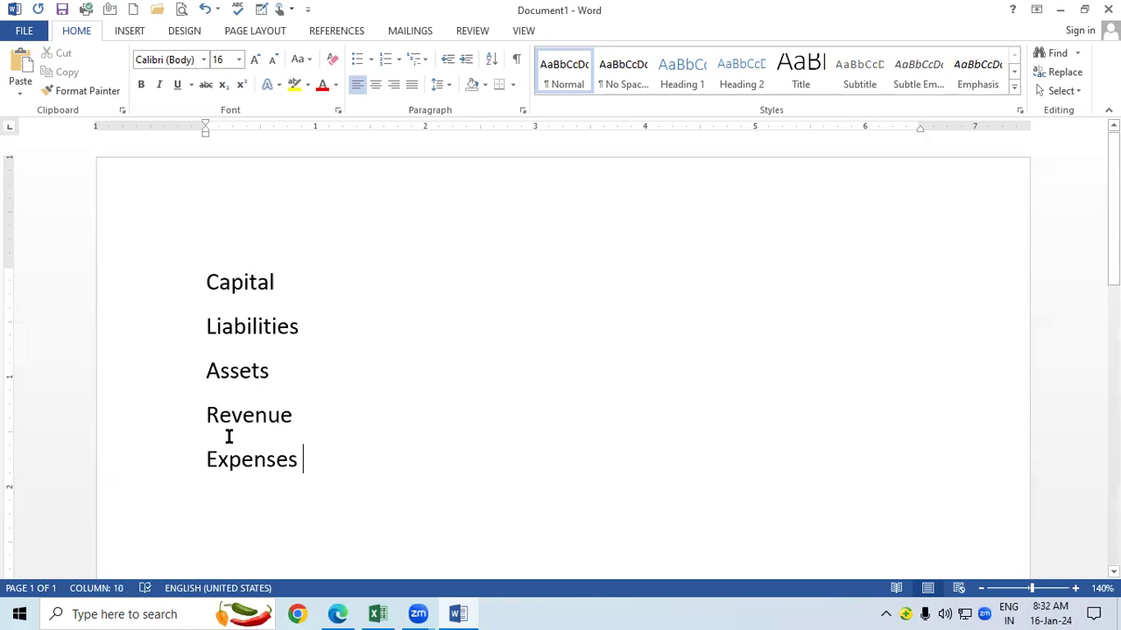
{"action": "left_click", "coordinate": [208, 415]}
{"action": "left_click_drag", "start_coordinate": [226, 435], "coordinate": [273, 452]}
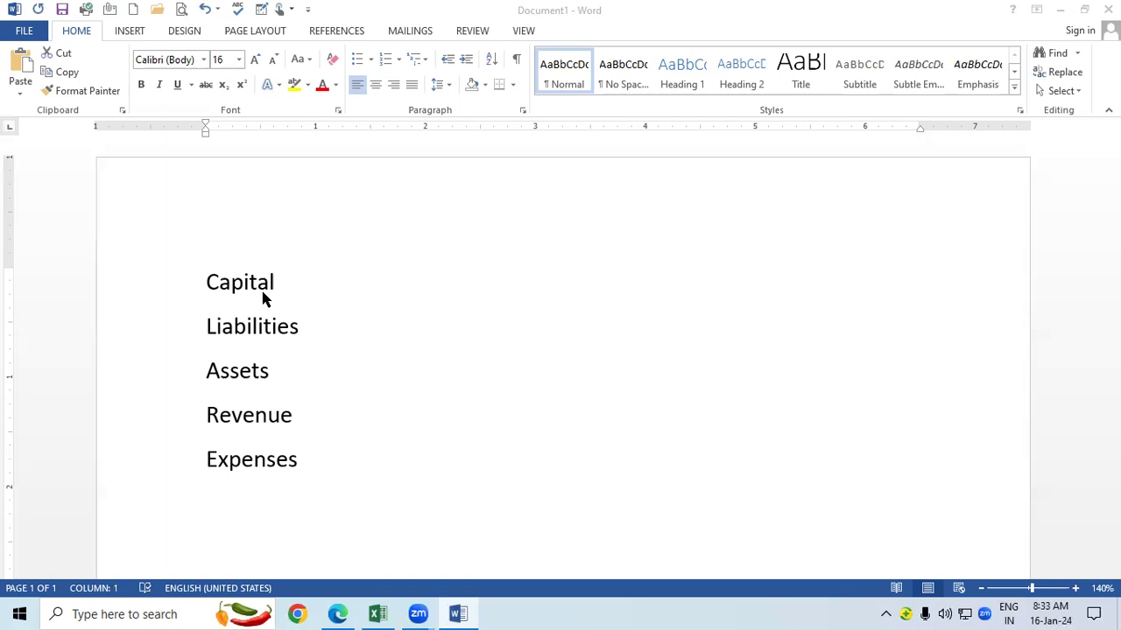
{"action": "key", "text": "shift+Down"}
{"action": "key", "text": "shift+Down"}
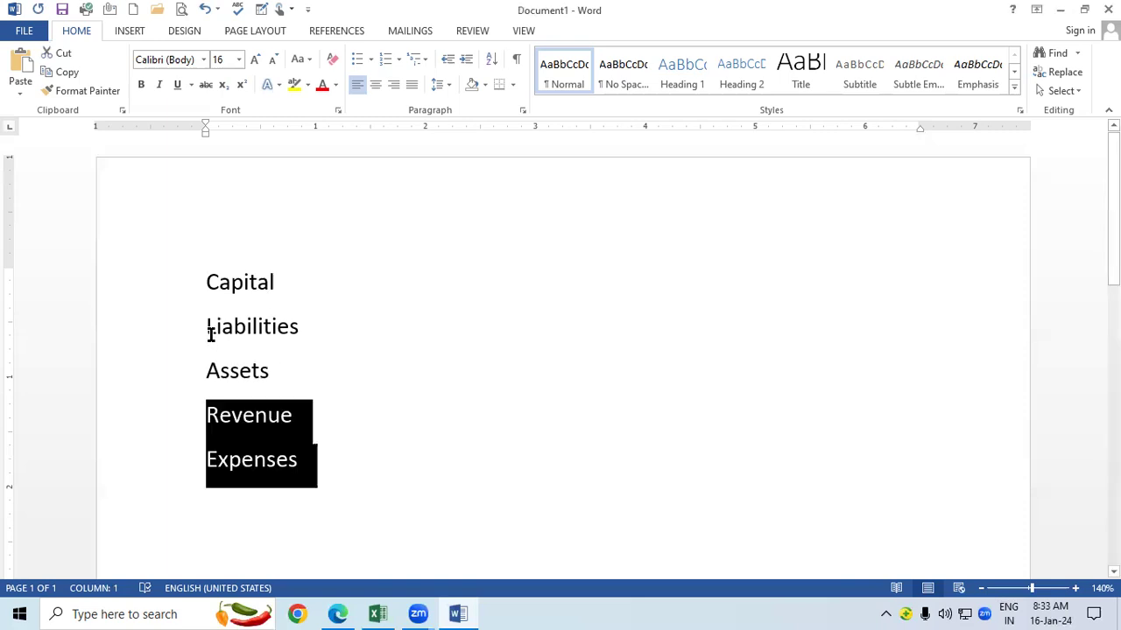
{"action": "left_click", "coordinate": [257, 348]}
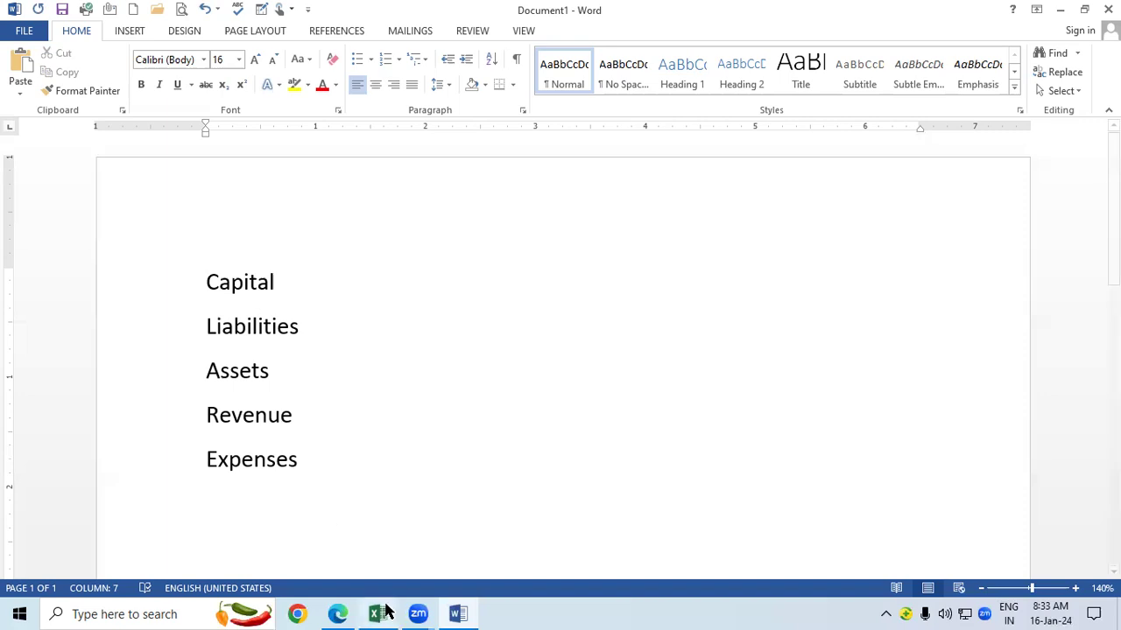
Step: Back in the PDF, underline Current assets, circulating and fluctuating assets in the Current assets section
{"action": "left_click", "coordinate": [356, 610]}
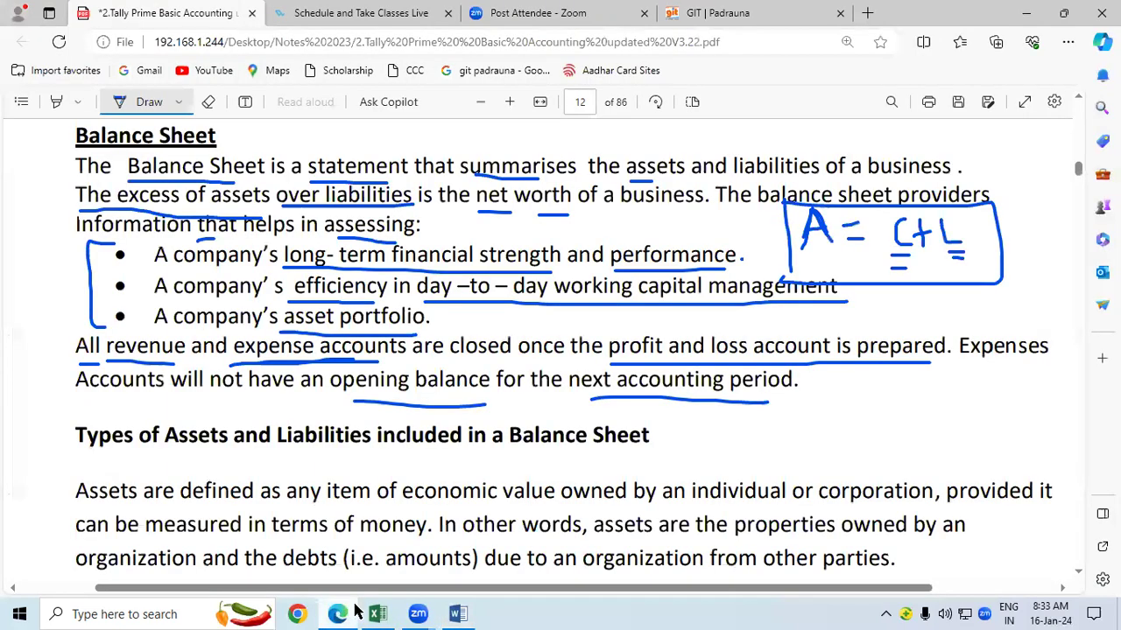
{"action": "scroll", "coordinate": [1077, 576], "scroll_direction": "down", "scroll_amount": 1}
{"action": "scroll", "coordinate": [1077, 576], "scroll_direction": "down", "scroll_amount": 2}
{"action": "scroll", "coordinate": [1077, 576], "scroll_direction": "down", "scroll_amount": 2}
{"action": "scroll", "coordinate": [1077, 576], "scroll_direction": "down", "scroll_amount": 2}
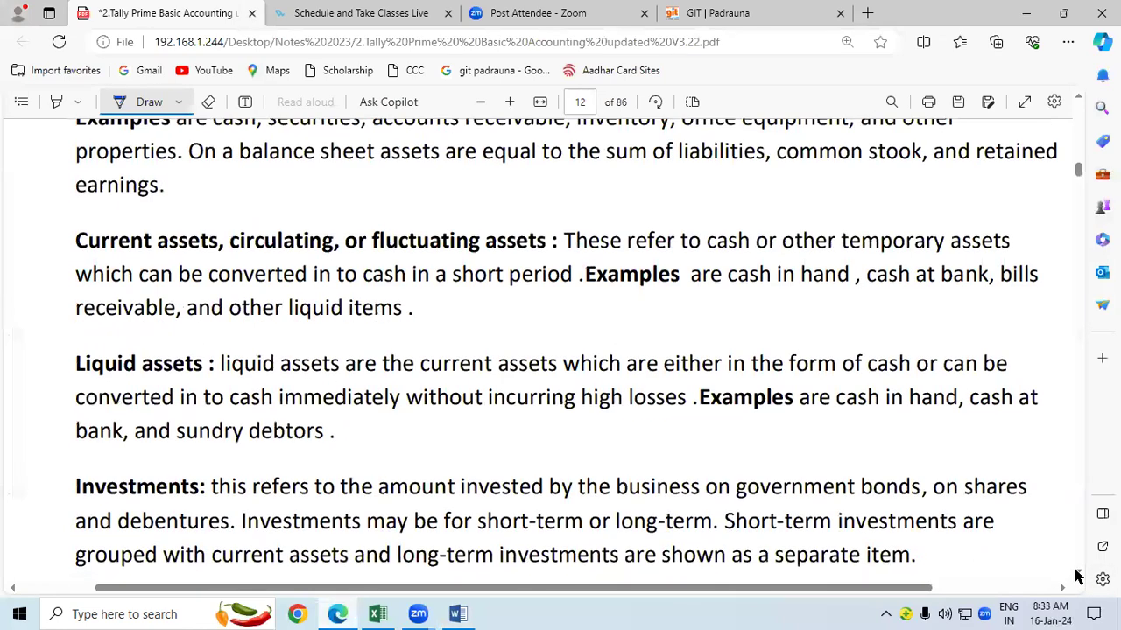
{"action": "left_click_drag", "start_coordinate": [88, 259], "coordinate": [522, 255]}
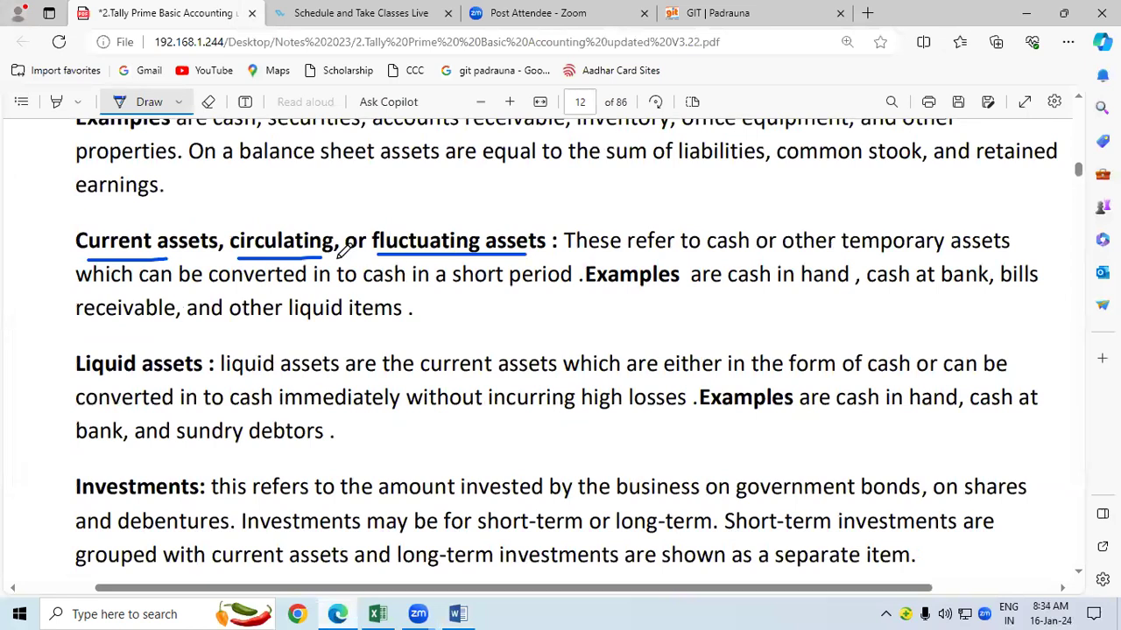
{"action": "left_click_drag", "start_coordinate": [229, 259], "coordinate": [320, 254]}
{"action": "left_click_drag", "start_coordinate": [720, 251], "coordinate": [732, 249]}
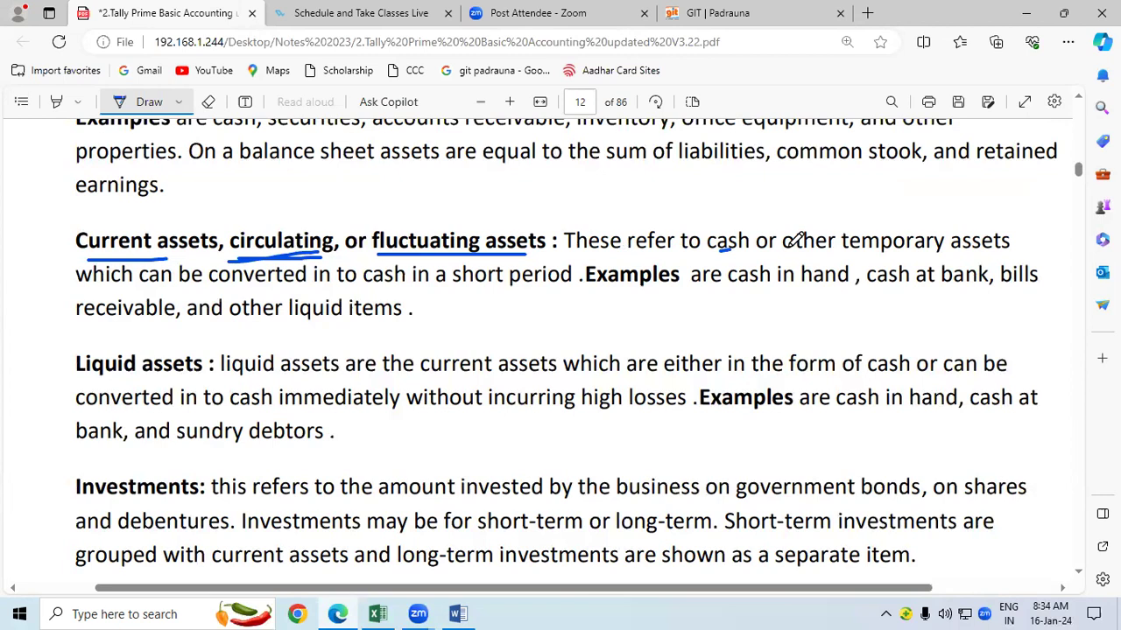
Step: Underline 'cash at', 'receivable', 'other liquid items' and the Current assets heading in blue
{"action": "left_click_drag", "start_coordinate": [892, 284], "coordinate": [927, 284]}
{"action": "left_click_drag", "start_coordinate": [121, 325], "coordinate": [133, 325]}
{"action": "left_click_drag", "start_coordinate": [239, 324], "coordinate": [379, 320]}
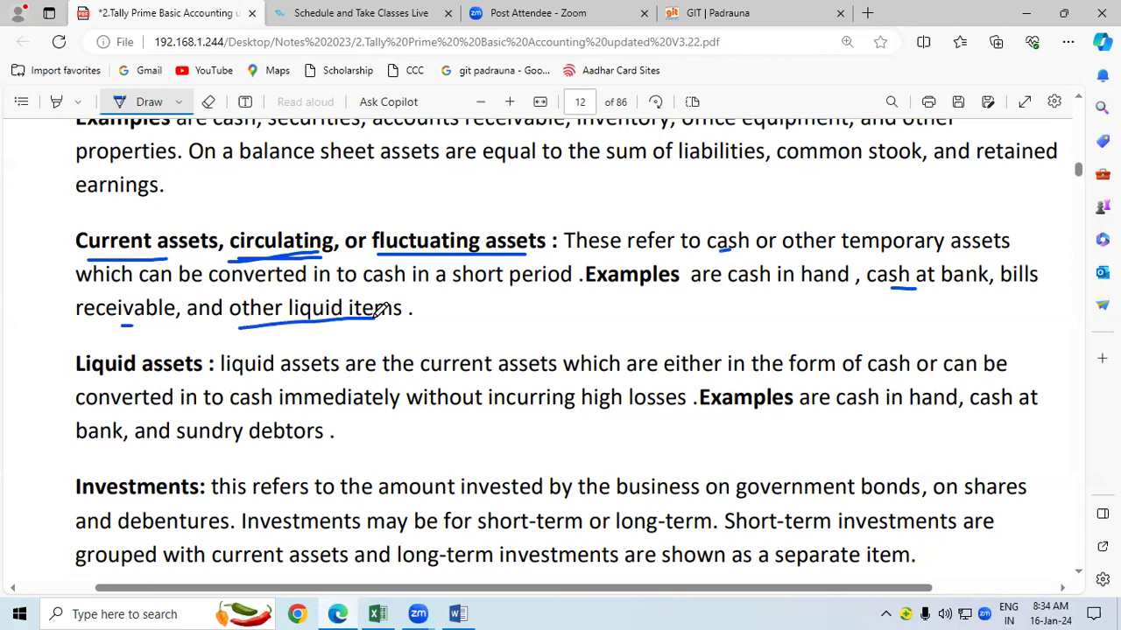
{"action": "left_click_drag", "start_coordinate": [86, 251], "coordinate": [203, 250]}
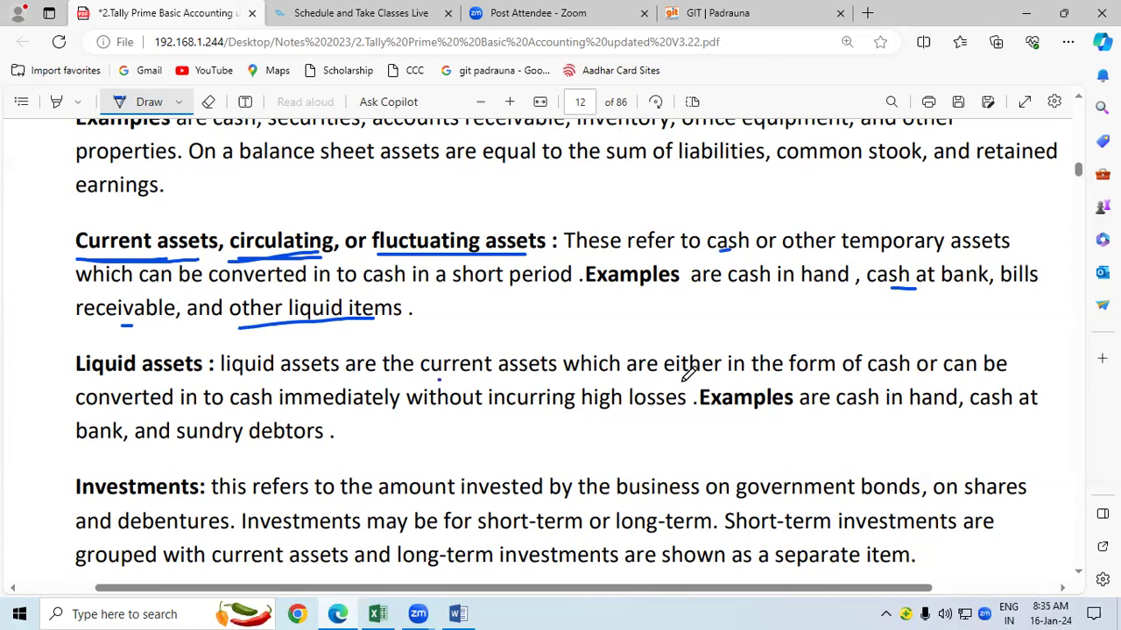
Step: Underline 'of cash', 'in', 'immediately' and 'incurring high losses' in the Liquid assets definition
{"action": "left_click_drag", "start_coordinate": [851, 378], "coordinate": [879, 379]}
{"action": "left_click_drag", "start_coordinate": [161, 409], "coordinate": [206, 409]}
{"action": "left_click_drag", "start_coordinate": [287, 416], "coordinate": [373, 415]}
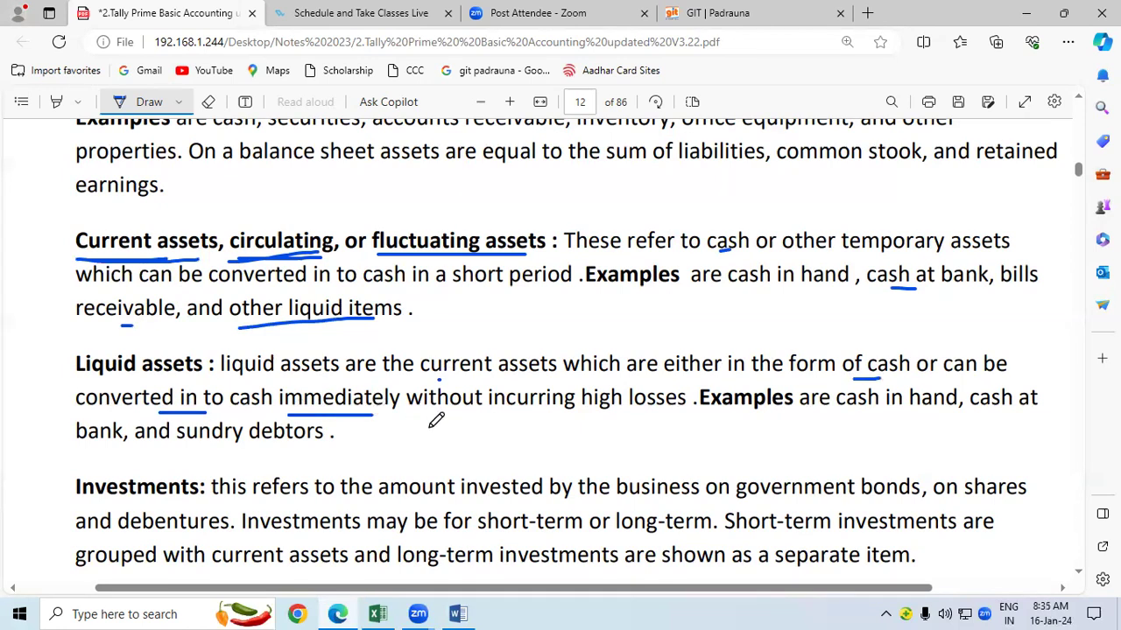
{"action": "left_click_drag", "start_coordinate": [491, 408], "coordinate": [683, 401]}
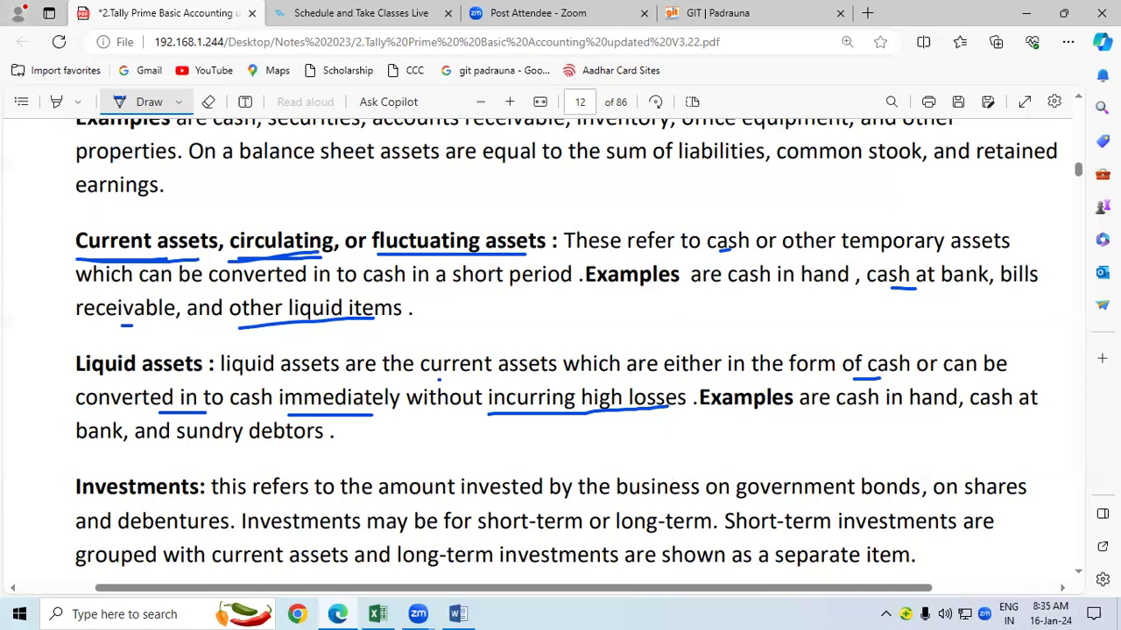
Step: Underline 'refers', 'the', 'business' and 'government' on the first Investments line
{"action": "scroll", "coordinate": [1076, 578], "scroll_direction": "down", "scroll_amount": 3}
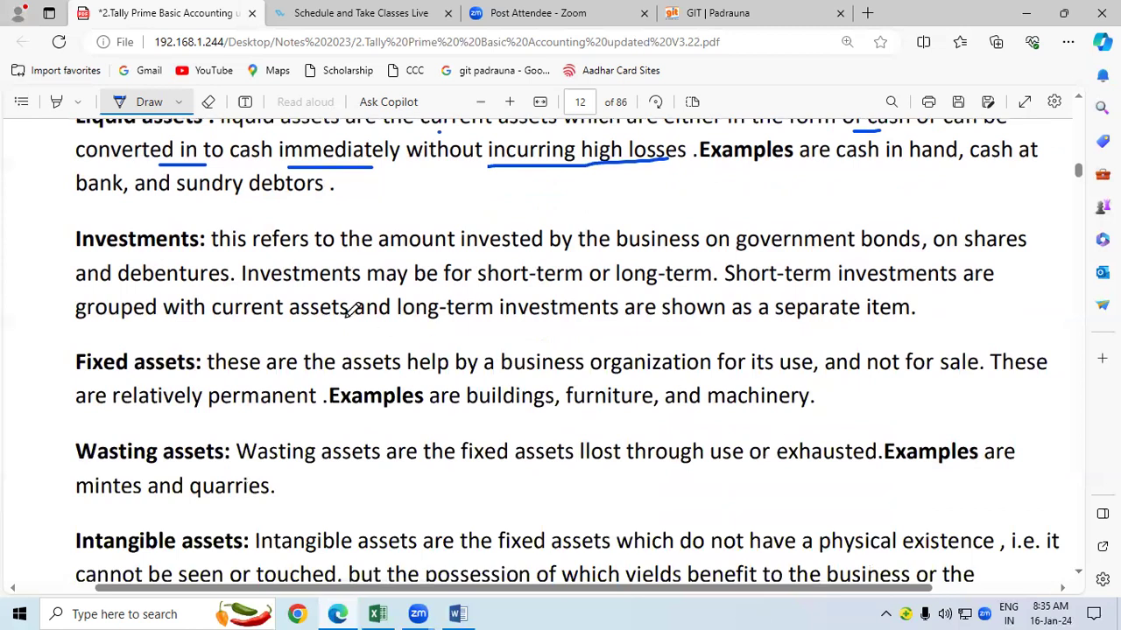
{"action": "left_click_drag", "start_coordinate": [247, 256], "coordinate": [268, 252]}
{"action": "left_click_drag", "start_coordinate": [362, 253], "coordinate": [383, 253]}
{"action": "left_click_drag", "start_coordinate": [637, 251], "coordinate": [675, 251]}
{"action": "left_click_drag", "start_coordinate": [758, 257], "coordinate": [861, 257]}
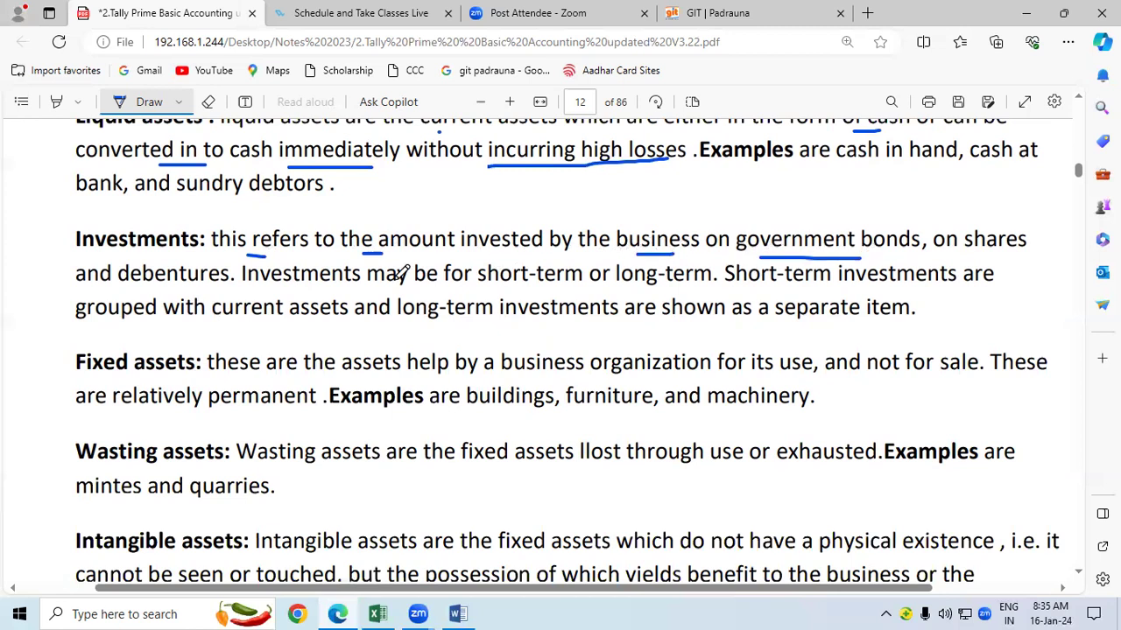
Step: Underline debentures, short-term and long-term, then the opening phrases of the Fixed assets definition
{"action": "left_click_drag", "start_coordinate": [120, 287], "coordinate": [225, 289]}
{"action": "left_click_drag", "start_coordinate": [481, 287], "coordinate": [696, 285]}
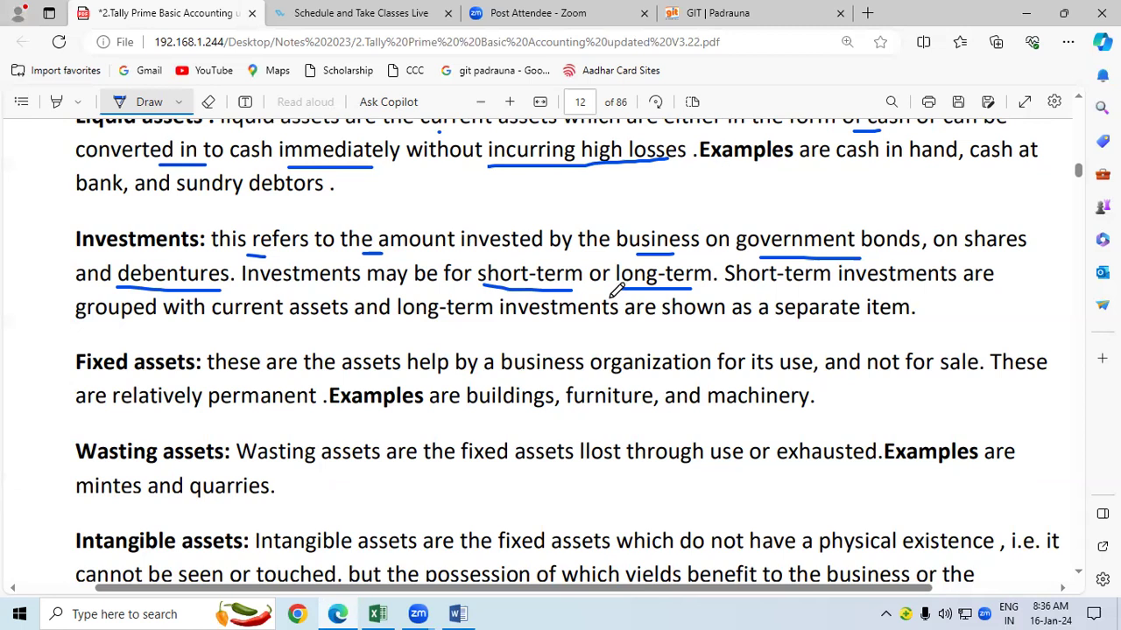
{"action": "left_click_drag", "start_coordinate": [343, 377], "coordinate": [559, 391]}
{"action": "left_click_drag", "start_coordinate": [638, 381], "coordinate": [973, 372]}
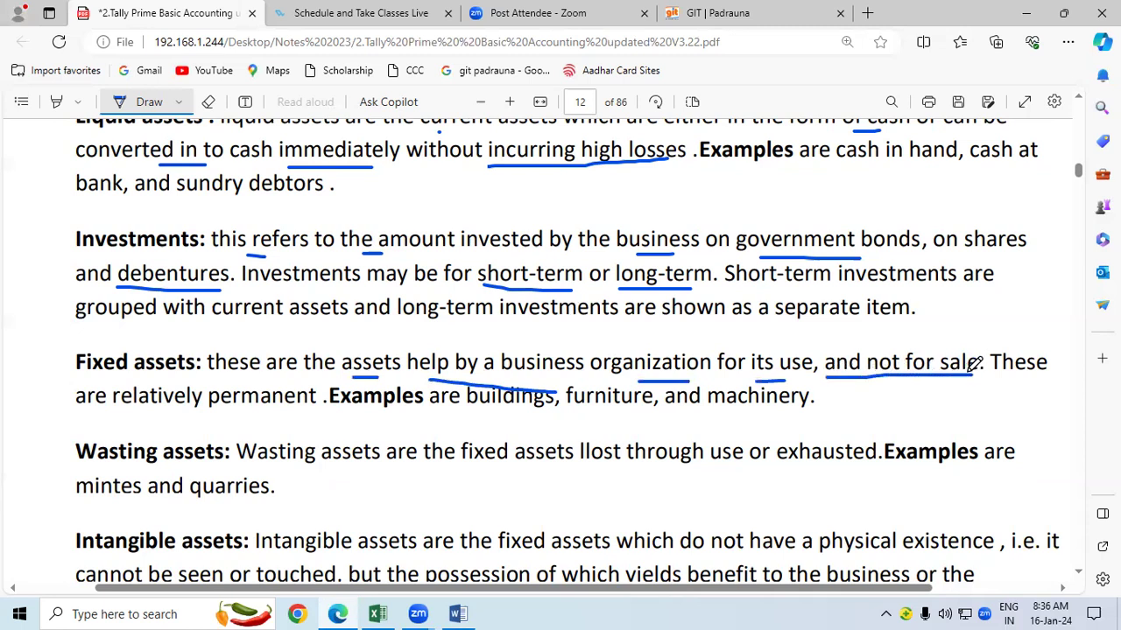
Step: Underline 'relatively permanent' and the examples buildings, furniture and machinery in the Fixed assets paragraph
{"action": "left_click_drag", "start_coordinate": [114, 409], "coordinate": [300, 418]}
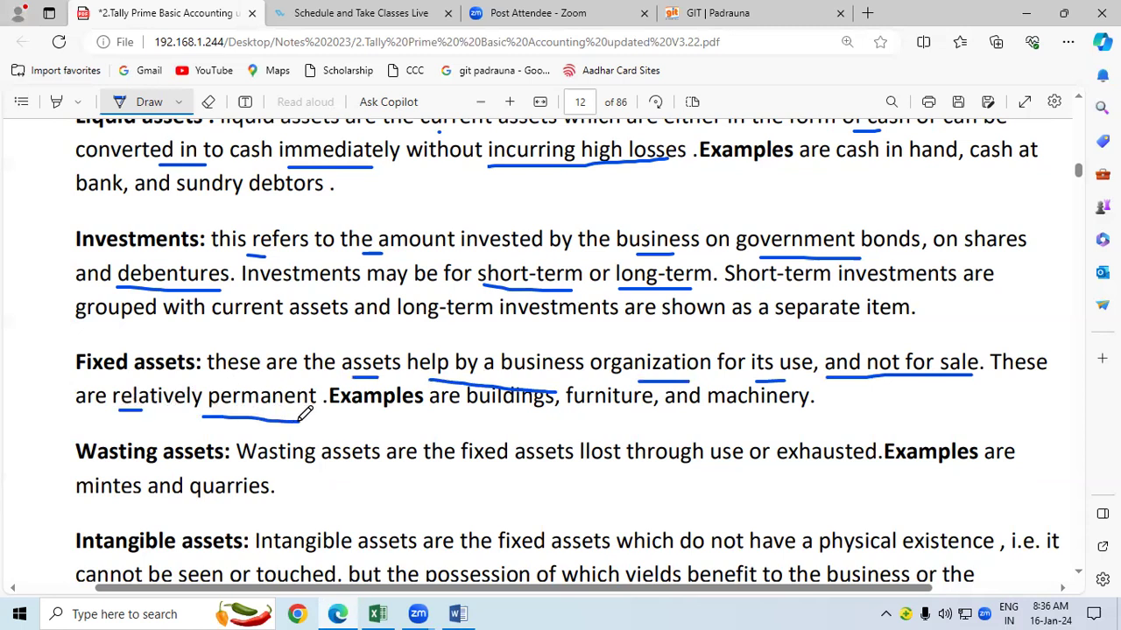
{"action": "left_click_drag", "start_coordinate": [474, 415], "coordinate": [518, 415]}
{"action": "left_click_drag", "start_coordinate": [598, 410], "coordinate": [625, 411]}
{"action": "left_click_drag", "start_coordinate": [730, 406], "coordinate": [775, 409]}
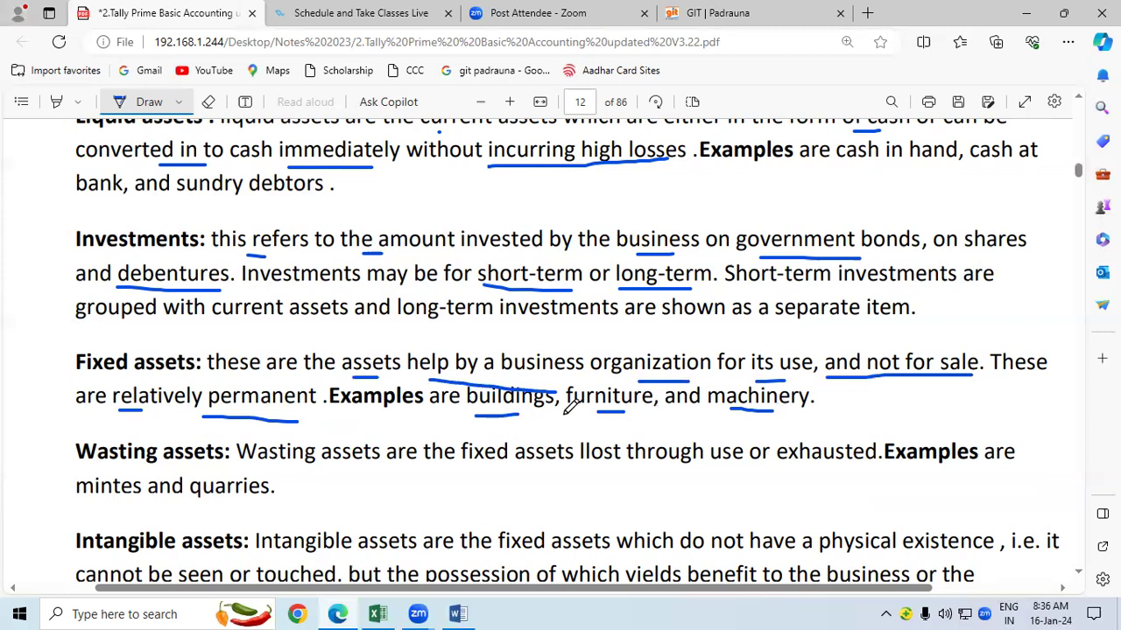
{"action": "left_click_drag", "start_coordinate": [566, 412], "coordinate": [627, 411]}
{"action": "left_click_drag", "start_coordinate": [727, 411], "coordinate": [804, 412]}
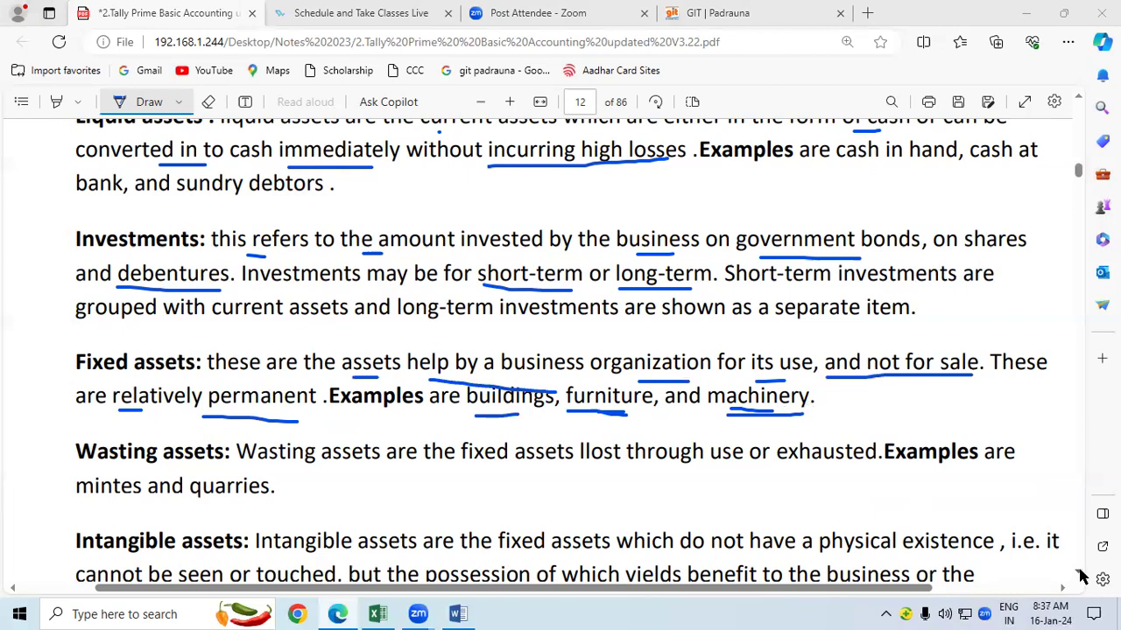
Step: Underline Wasting, 'lost through', 'exhausted' and the examples mintes and quarries in Wasting assets
{"action": "scroll", "coordinate": [1081, 576], "scroll_direction": "down", "scroll_amount": 2}
{"action": "scroll", "coordinate": [1081, 576], "scroll_direction": "down", "scroll_amount": 2}
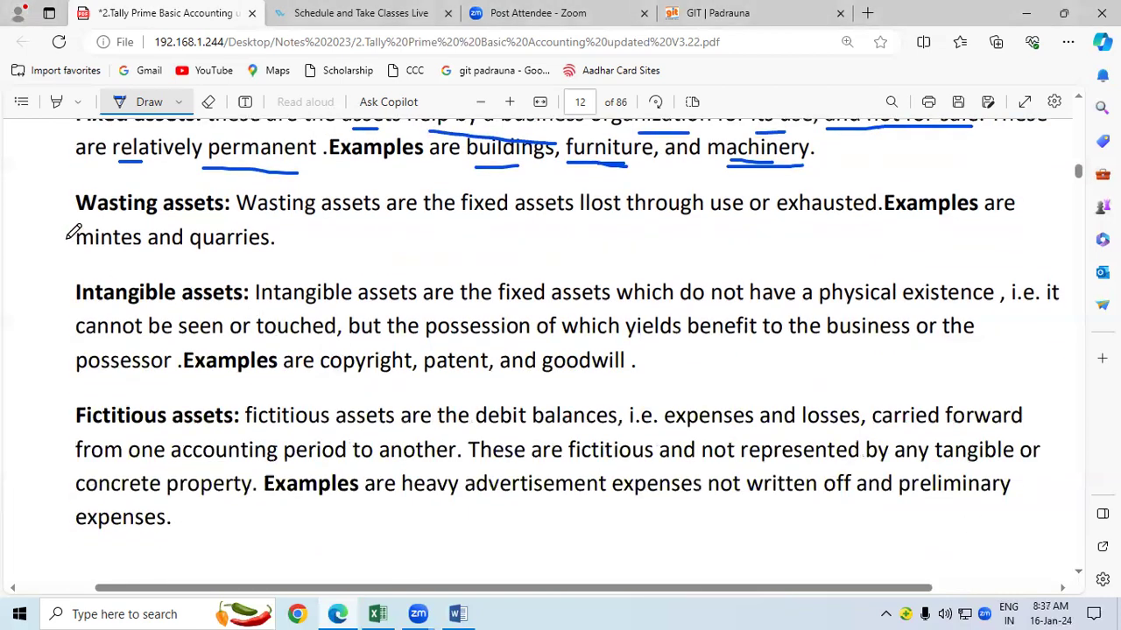
{"action": "left_click_drag", "start_coordinate": [85, 221], "coordinate": [146, 221]}
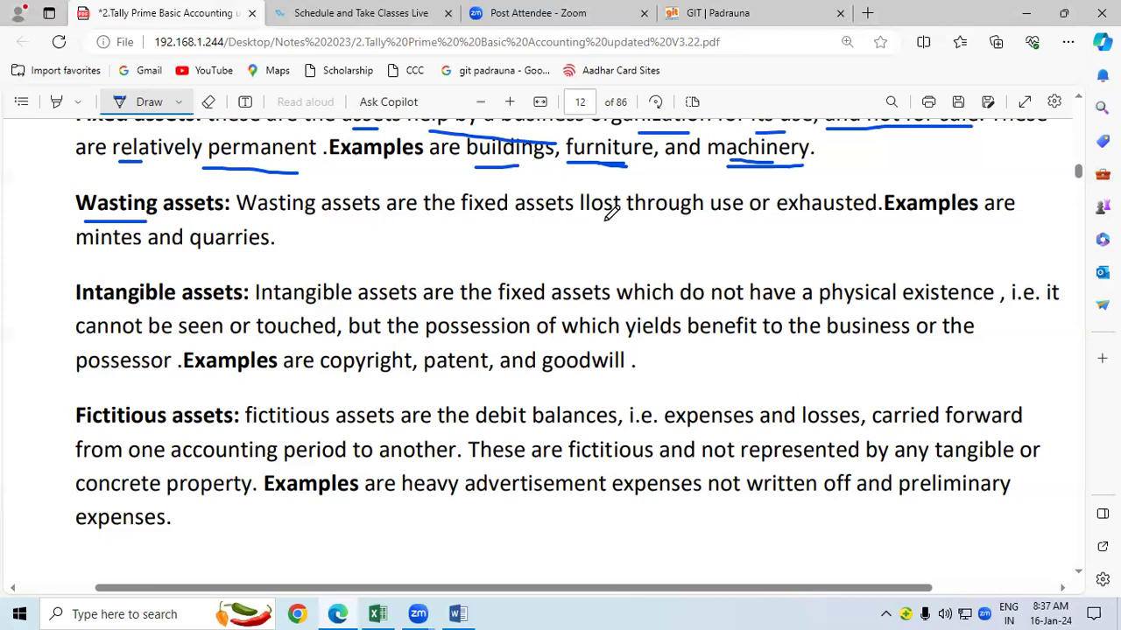
{"action": "left_click_drag", "start_coordinate": [593, 222], "coordinate": [706, 219]}
{"action": "left_click_drag", "start_coordinate": [775, 222], "coordinate": [876, 222]}
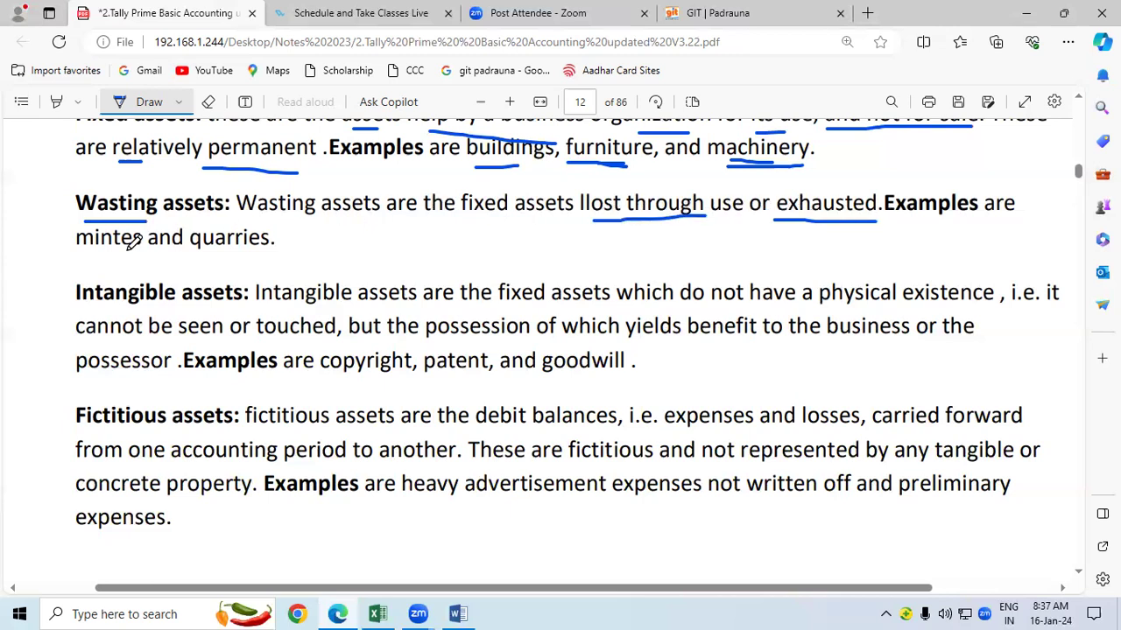
{"action": "left_click_drag", "start_coordinate": [70, 252], "coordinate": [118, 252]}
{"action": "left_click_drag", "start_coordinate": [198, 250], "coordinate": [260, 250]}
Step: Underline the Intangible assets heading, 'physical existence', 'seen', 'touched' and 'yields benefit to the'
{"action": "left_click_drag", "start_coordinate": [75, 310], "coordinate": [327, 306]}
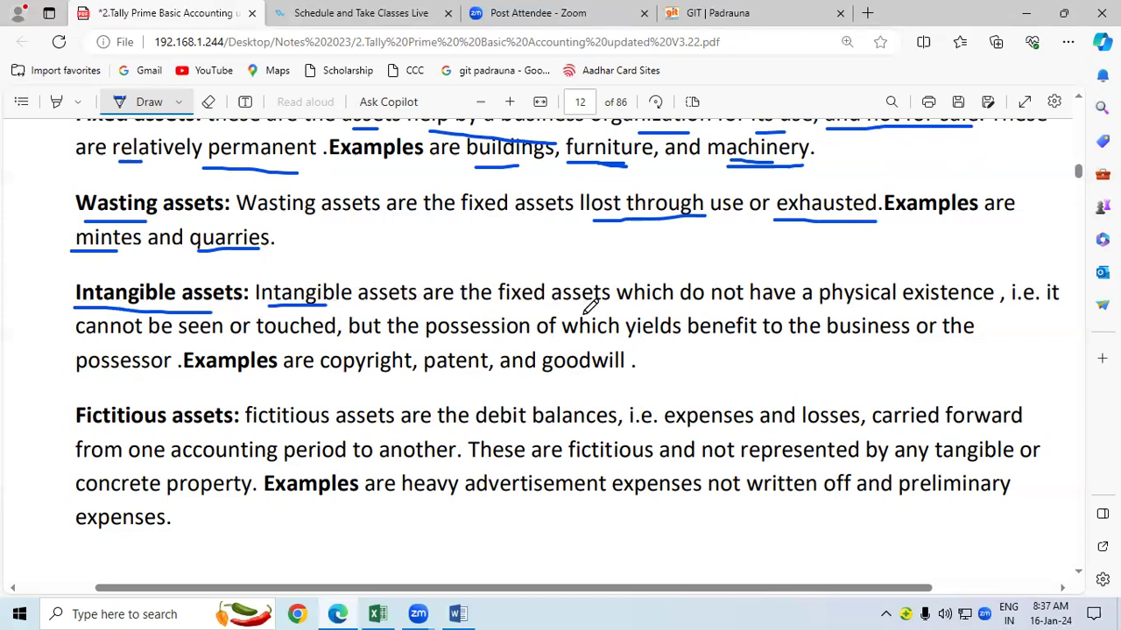
{"action": "left_click_drag", "start_coordinate": [818, 311], "coordinate": [984, 312]}
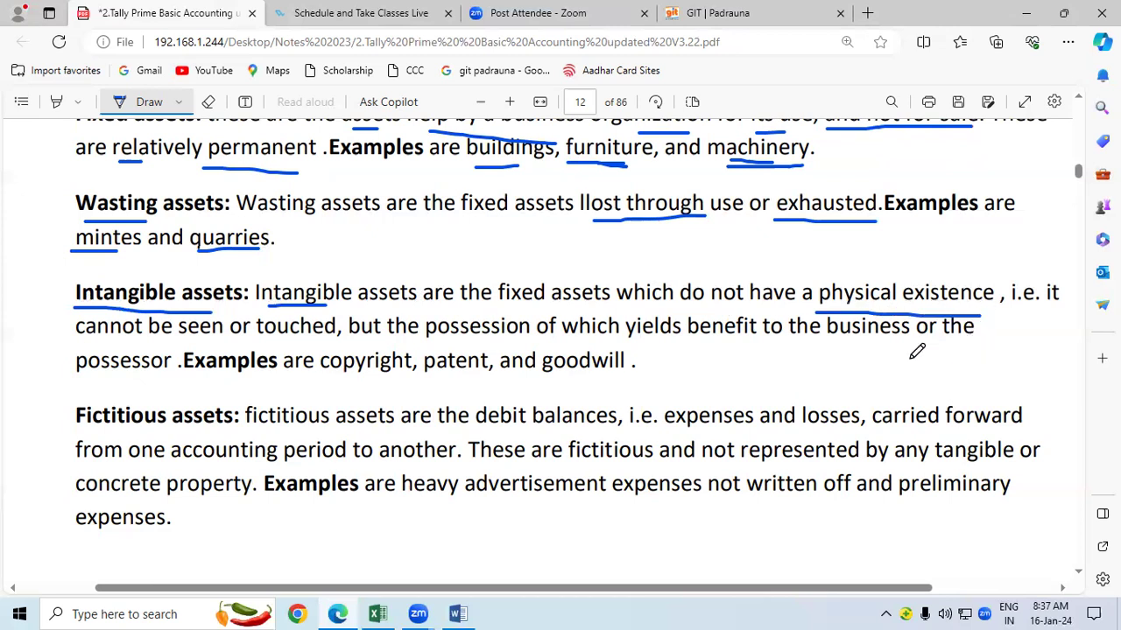
{"action": "left_click_drag", "start_coordinate": [178, 341], "coordinate": [331, 343]}
{"action": "left_click_drag", "start_coordinate": [313, 343], "coordinate": [336, 345]}
{"action": "left_click_drag", "start_coordinate": [563, 340], "coordinate": [814, 345]}
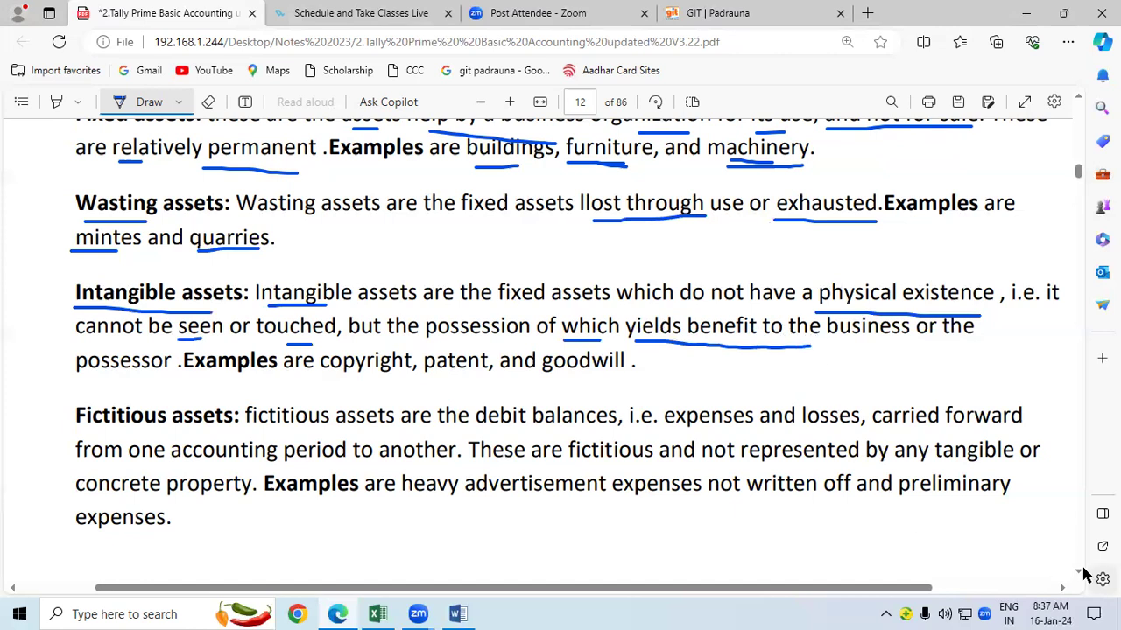
{"action": "left_click", "coordinate": [1078, 572]}
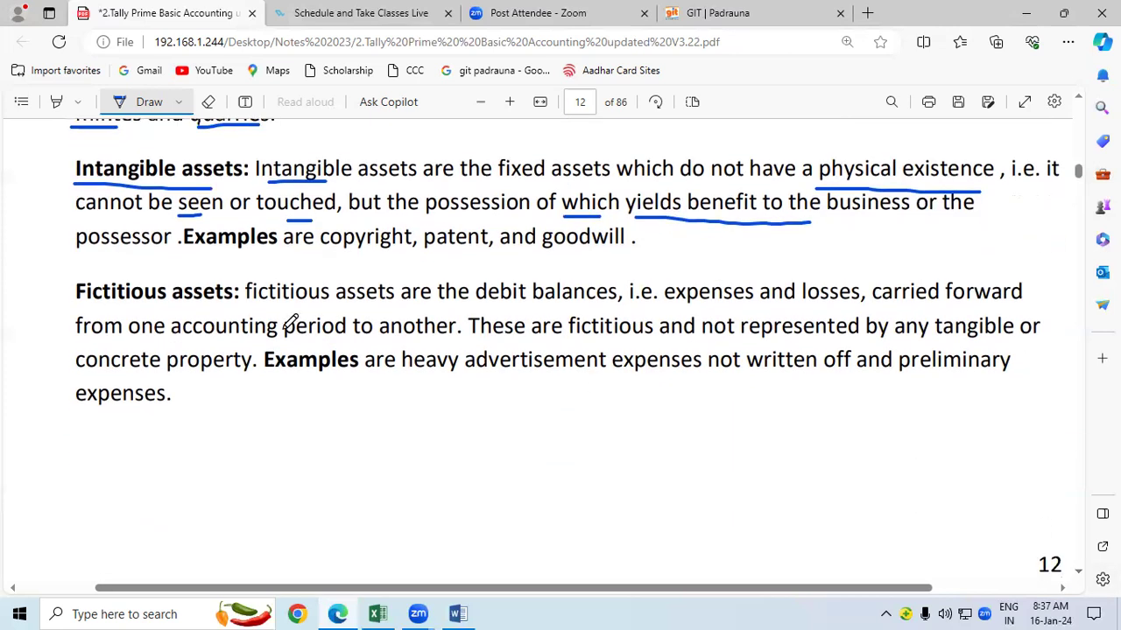
Step: Underline the Intangible assets examples copyright, patent and goodwill
{"action": "left_click_drag", "start_coordinate": [320, 256], "coordinate": [455, 250]}
{"action": "left_click_drag", "start_coordinate": [544, 257], "coordinate": [632, 258]}
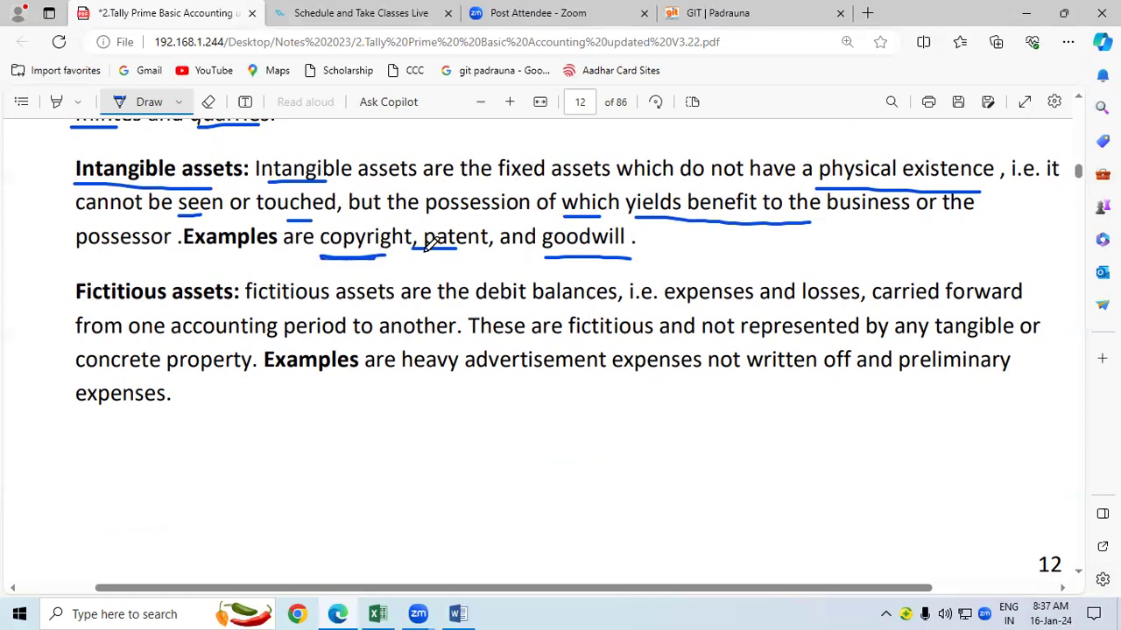
{"action": "left_click_drag", "start_coordinate": [429, 246], "coordinate": [470, 249]}
{"action": "left_click_drag", "start_coordinate": [541, 250], "coordinate": [613, 246]}
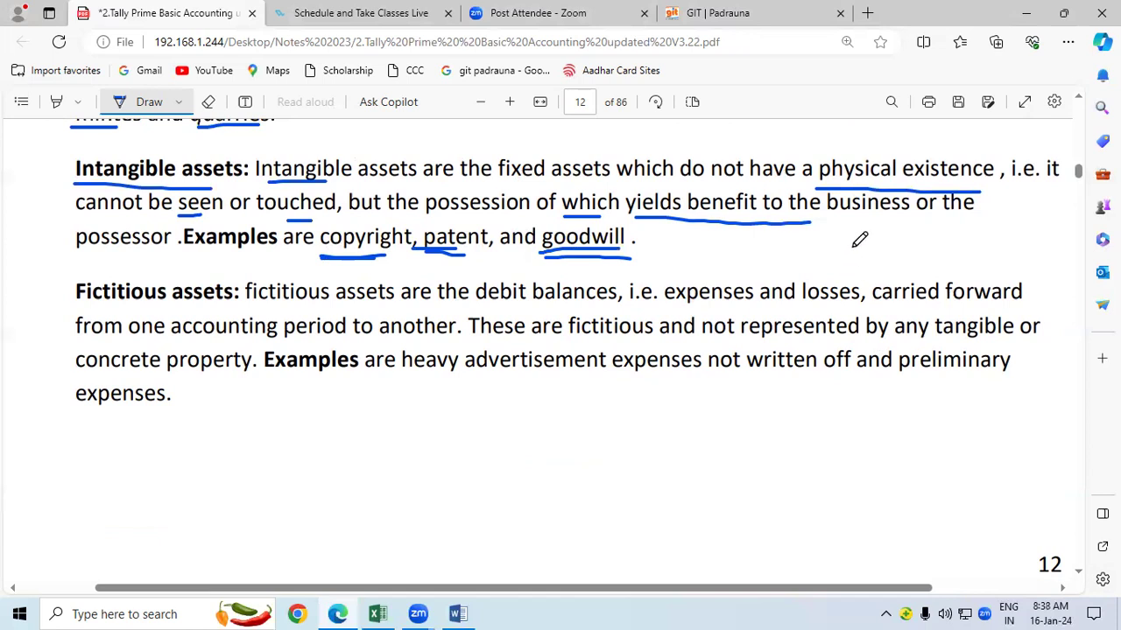
Step: Handwrite 10 beside goodwill, undoing one stray stroke, and draw a box around it
{"action": "mouse_move", "coordinate": [852, 233]}
{"action": "left_mouse_down"}
{"action": "mouse_move", "coordinate": [852, 257]}
{"action": "mouse_move", "coordinate": [876, 252]}
{"action": "mouse_move", "coordinate": [867, 243]}
{"action": "left_mouse_up"}
{"action": "key", "text": "ctrl+z"}
{"action": "left_click_drag", "start_coordinate": [876, 240], "coordinate": [863, 235]}
{"action": "left_click_drag", "start_coordinate": [832, 220], "coordinate": [831, 267]}
{"action": "mouse_move", "coordinate": [832, 221]}
{"action": "left_mouse_down"}
{"action": "mouse_move", "coordinate": [896, 225]}
{"action": "mouse_move", "coordinate": [895, 254]}
{"action": "mouse_move", "coordinate": [836, 266]}
{"action": "left_mouse_up"}
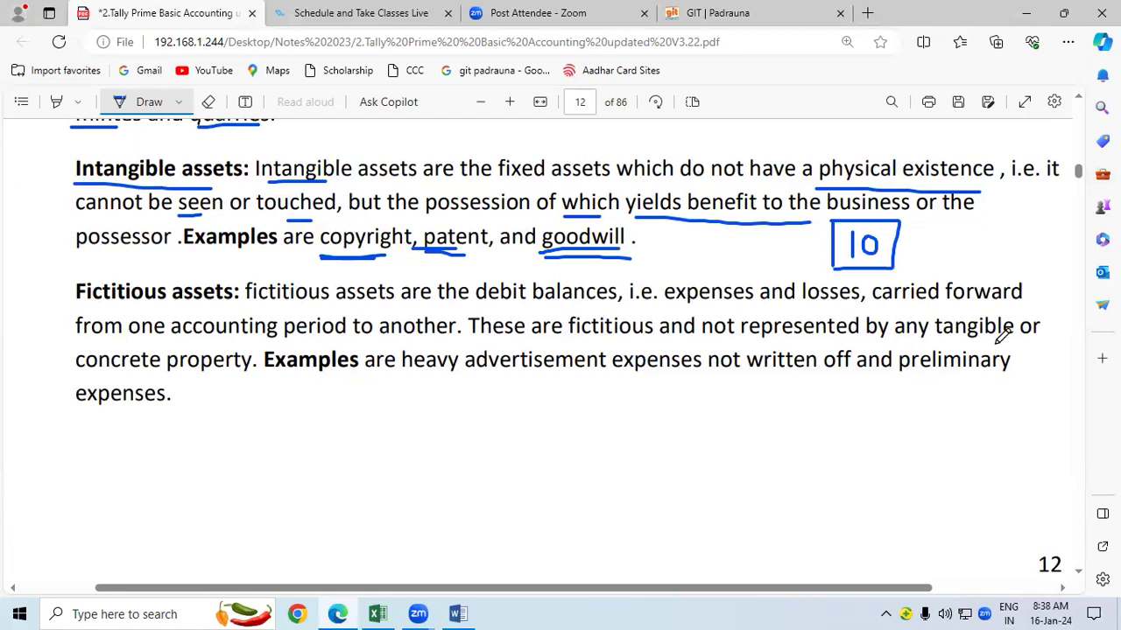
Step: Write '– 15k' after the boxed 10, box the 15k, and lengthen the underline under patent
{"action": "left_click_drag", "start_coordinate": [930, 245], "coordinate": [1000, 254]}
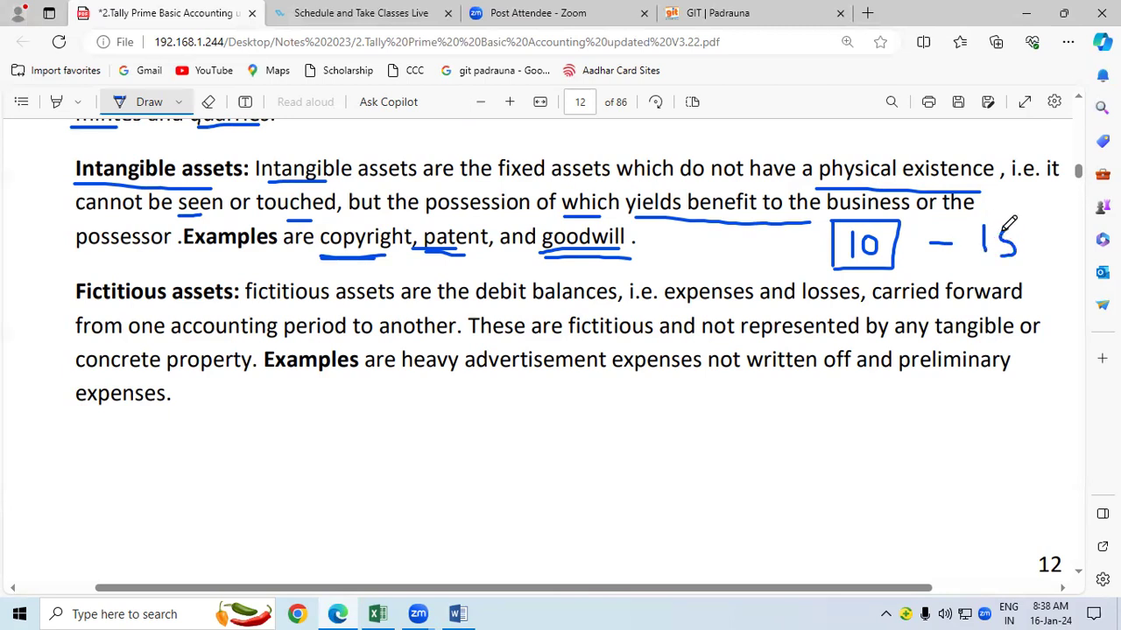
{"action": "mouse_move", "coordinate": [1028, 226]}
{"action": "left_mouse_down"}
{"action": "mouse_move", "coordinate": [1030, 254]}
{"action": "mouse_move", "coordinate": [1033, 240]}
{"action": "mouse_move", "coordinate": [1047, 252]}
{"action": "left_mouse_up"}
{"action": "left_click_drag", "start_coordinate": [971, 221], "coordinate": [972, 265]}
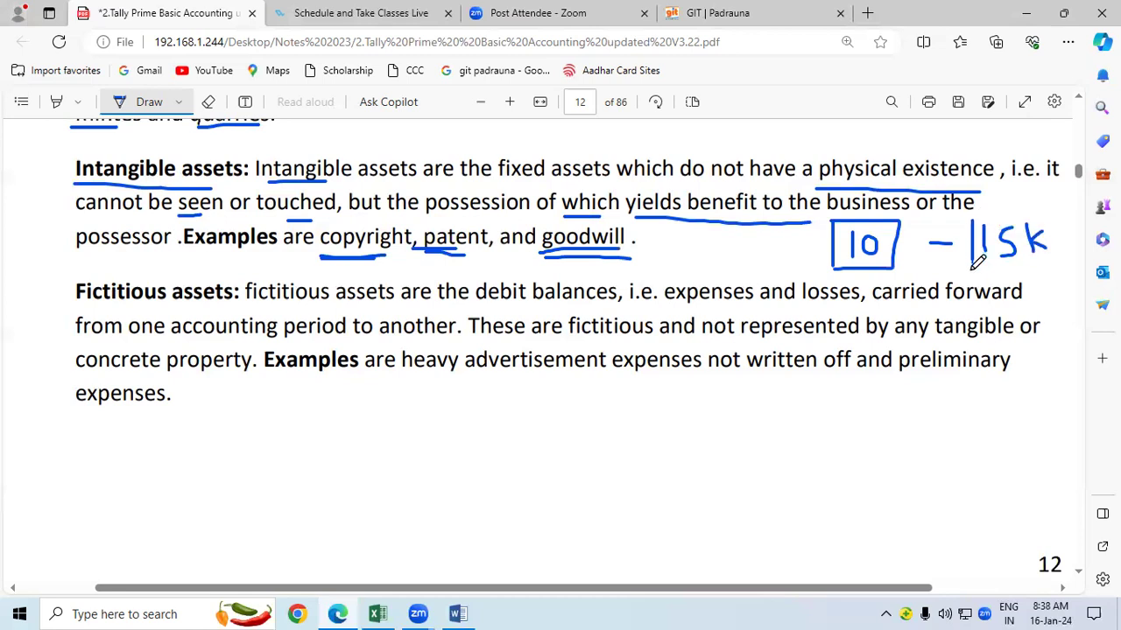
{"action": "mouse_move", "coordinate": [970, 220]}
{"action": "left_mouse_down"}
{"action": "mouse_move", "coordinate": [1070, 255]}
{"action": "mouse_move", "coordinate": [974, 270]}
{"action": "left_mouse_up"}
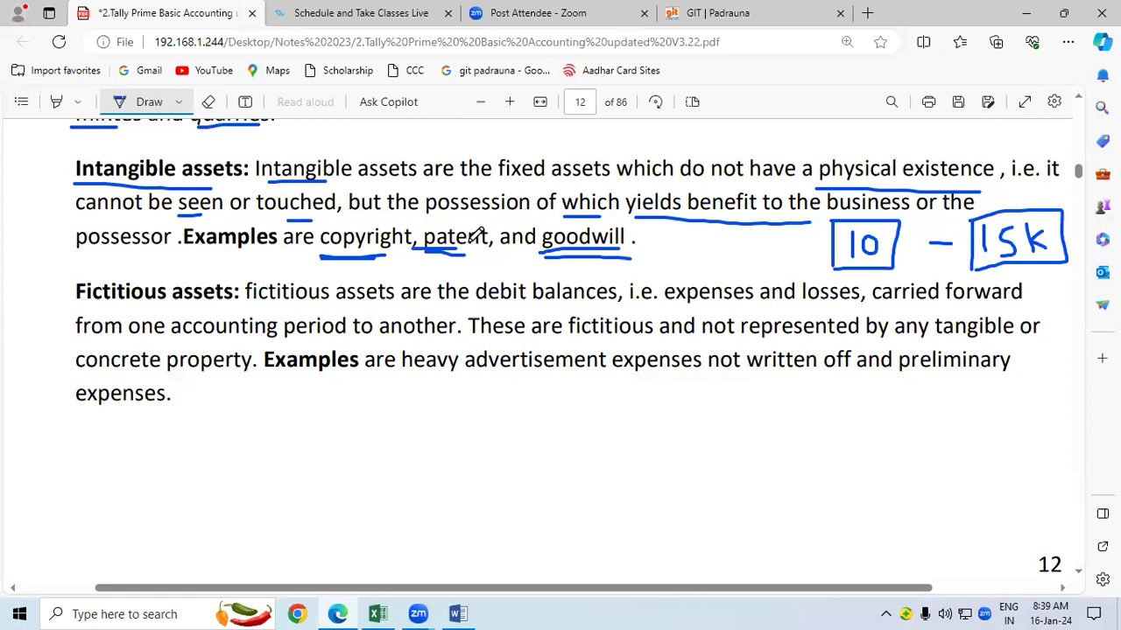
{"action": "left_click_drag", "start_coordinate": [420, 249], "coordinate": [482, 249]}
Step: Underline the Fictitious assets heading, 'are the debit balances', 'expenses and losses' and 'one accounting period to another'
{"action": "left_click_drag", "start_coordinate": [87, 309], "coordinate": [130, 309]}
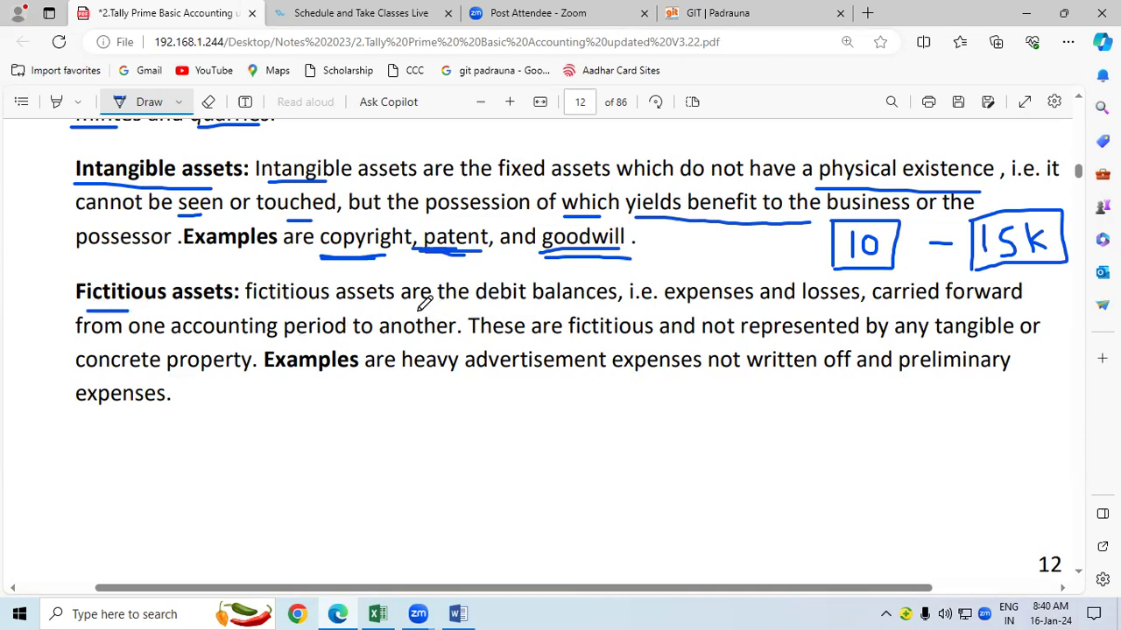
{"action": "left_click_drag", "start_coordinate": [414, 308], "coordinate": [603, 307]}
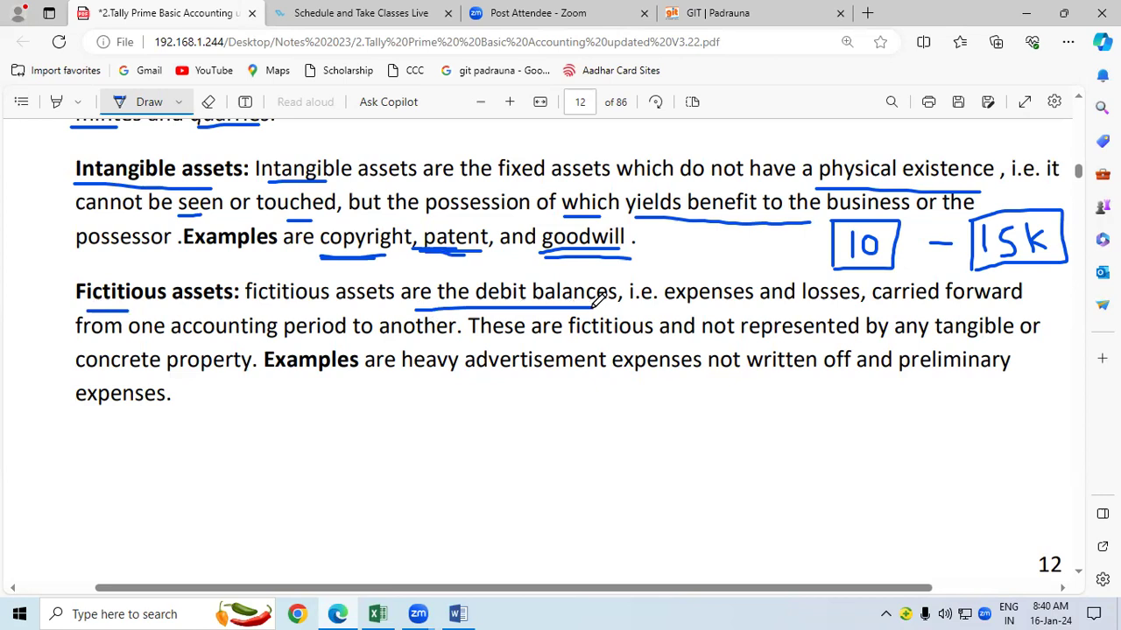
{"action": "left_click_drag", "start_coordinate": [681, 308], "coordinate": [851, 308]}
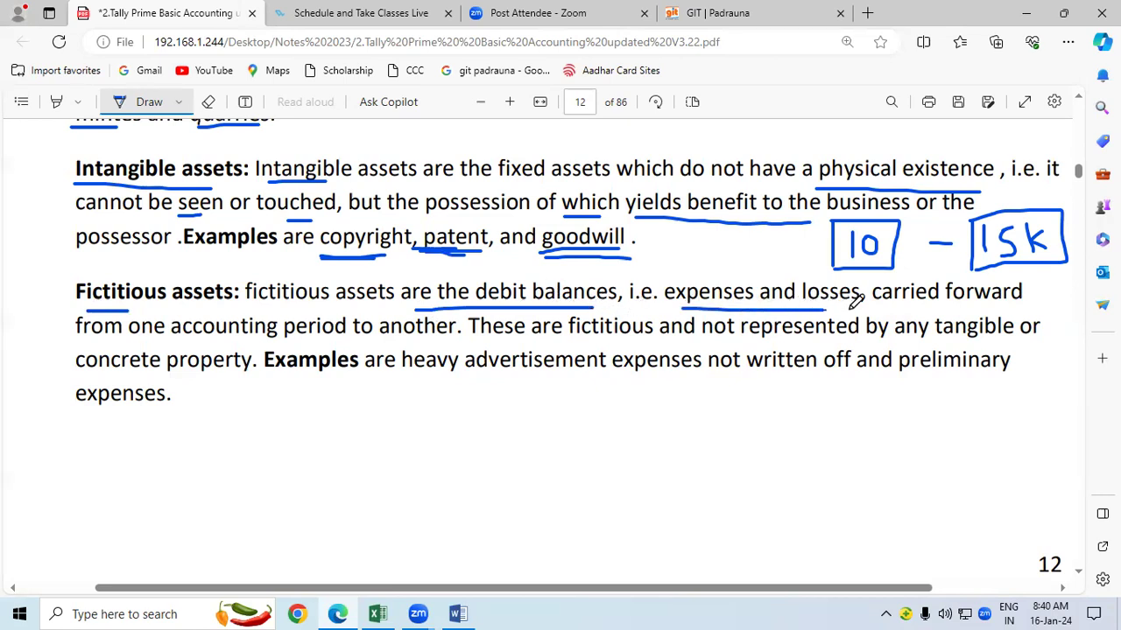
{"action": "left_click_drag", "start_coordinate": [130, 342], "coordinate": [442, 344]}
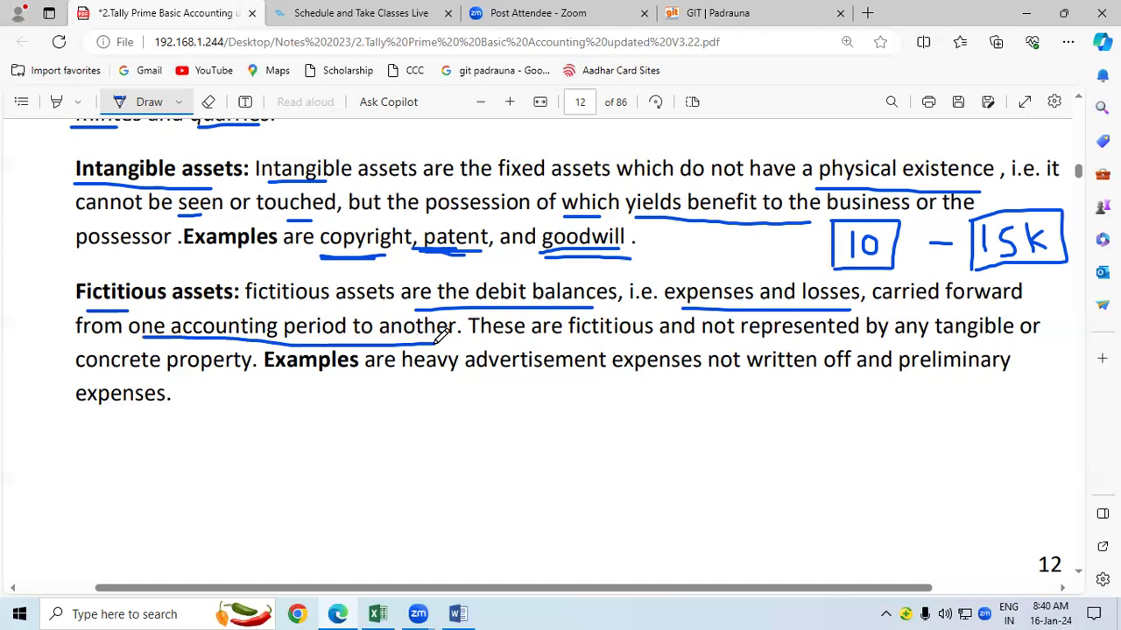
Step: Underline 'fictitious', the not-represented-by-tangible-property phrase, 'concrete property' and the closing word 'expenses'
{"action": "left_click_drag", "start_coordinate": [555, 344], "coordinate": [660, 343]}
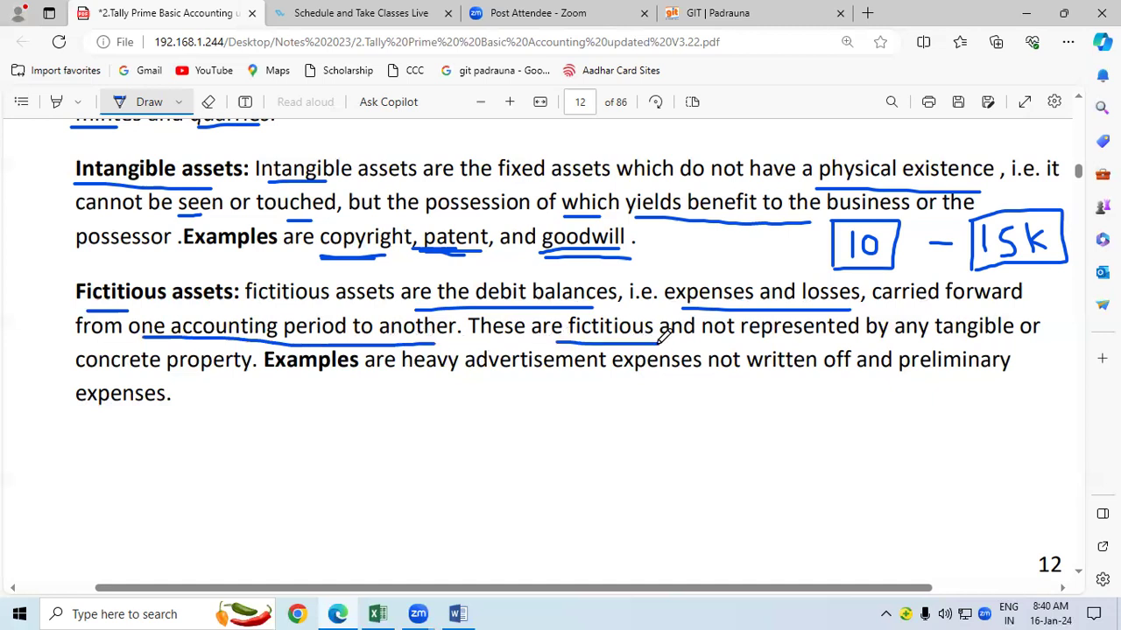
{"action": "left_click_drag", "start_coordinate": [750, 343], "coordinate": [1003, 343]}
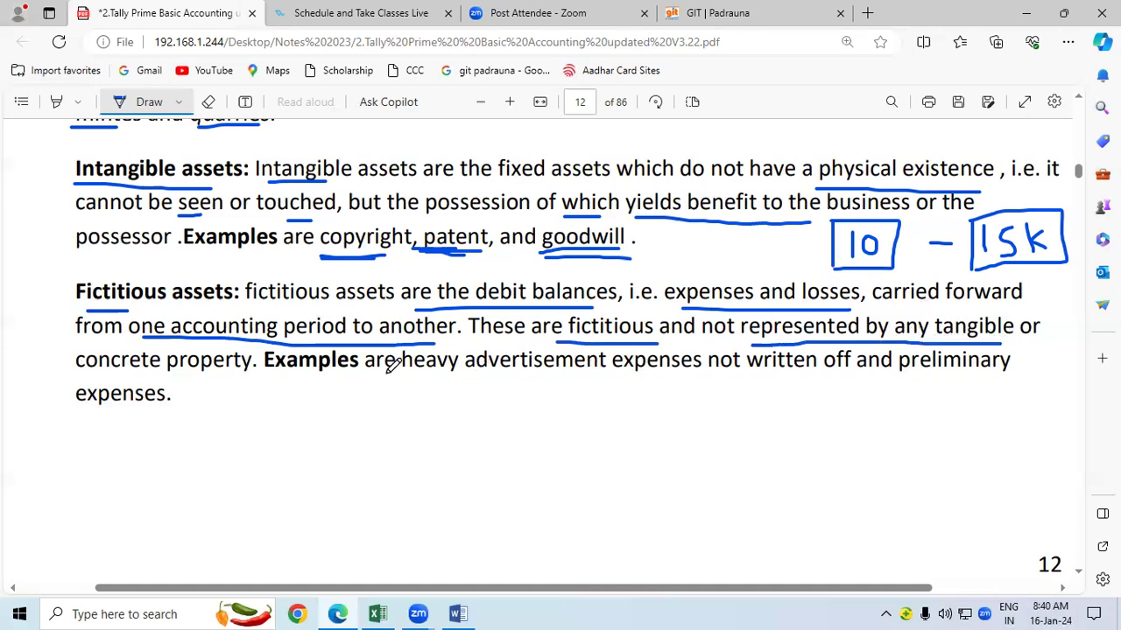
{"action": "left_click_drag", "start_coordinate": [69, 374], "coordinate": [679, 374]}
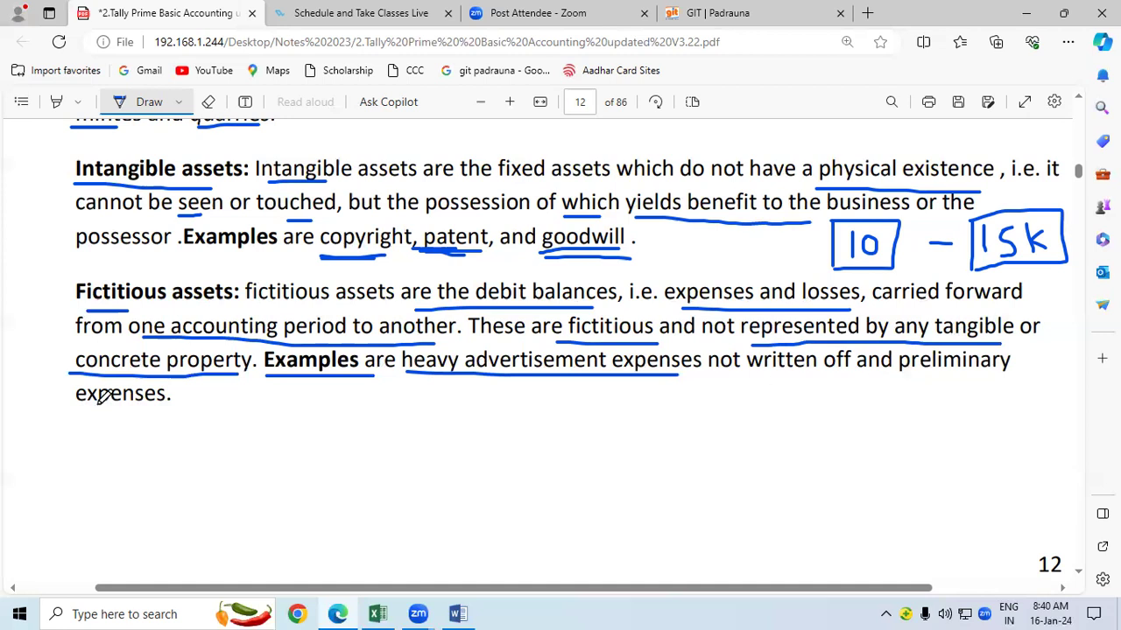
{"action": "left_click_drag", "start_coordinate": [79, 405], "coordinate": [119, 404]}
Step: Scroll to page 13 and erase the ticks, bracket, amounts and underlines on the Liabilities side of the table
{"action": "scroll", "coordinate": [1079, 574], "scroll_direction": "down", "scroll_amount": 2}
{"action": "scroll", "coordinate": [1079, 575], "scroll_direction": "down", "scroll_amount": 1}
{"action": "scroll", "coordinate": [1079, 575], "scroll_direction": "down", "scroll_amount": 3}
{"action": "scroll", "coordinate": [1079, 575], "scroll_direction": "down", "scroll_amount": 3}
{"action": "scroll", "coordinate": [1078, 575], "scroll_direction": "down", "scroll_amount": 1}
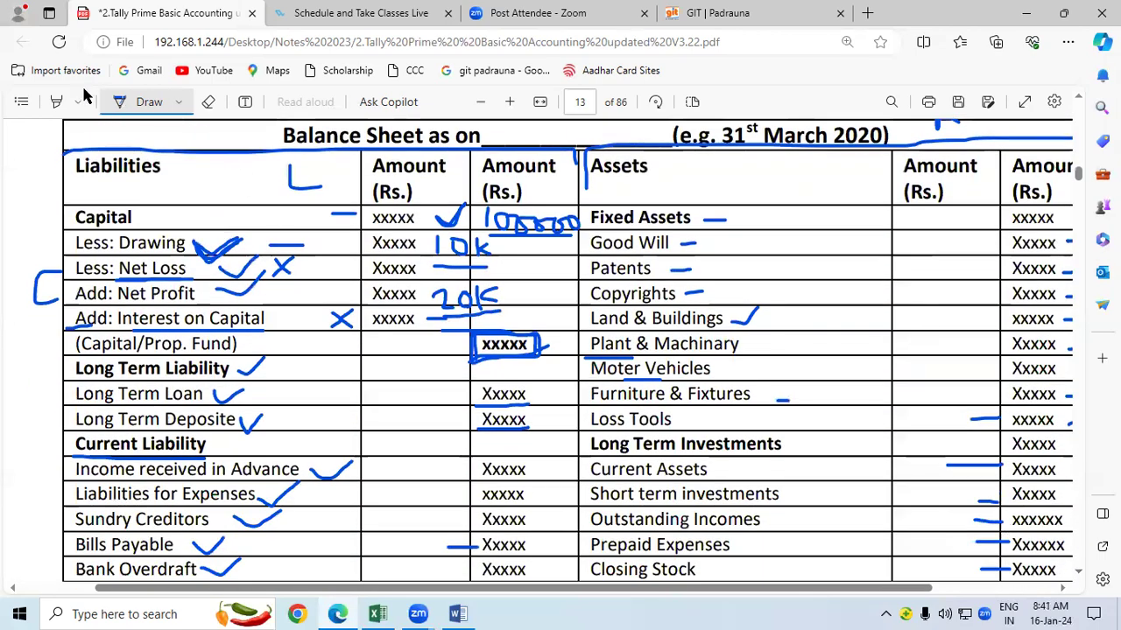
{"action": "left_click", "coordinate": [208, 101]}
{"action": "mouse_move", "coordinate": [321, 173]}
{"action": "left_mouse_down"}
{"action": "mouse_move", "coordinate": [207, 341]}
{"action": "mouse_move", "coordinate": [222, 214]}
{"action": "mouse_move", "coordinate": [77, 217]}
{"action": "left_mouse_up"}
{"action": "mouse_move", "coordinate": [35, 313]}
{"action": "left_mouse_down"}
{"action": "mouse_move", "coordinate": [73, 154]}
{"action": "mouse_move", "coordinate": [158, 172]}
{"action": "left_mouse_up"}
{"action": "mouse_move", "coordinate": [324, 317]}
{"action": "left_mouse_down"}
{"action": "mouse_move", "coordinate": [473, 246]}
{"action": "mouse_move", "coordinate": [536, 188]}
{"action": "mouse_move", "coordinate": [503, 252]}
{"action": "mouse_move", "coordinate": [488, 342]}
{"action": "mouse_move", "coordinate": [440, 228]}
{"action": "left_mouse_up"}
{"action": "mouse_move", "coordinate": [350, 292]}
{"action": "left_mouse_down"}
{"action": "mouse_move", "coordinate": [280, 272]}
{"action": "mouse_move", "coordinate": [330, 286]}
{"action": "mouse_move", "coordinate": [295, 375]}
{"action": "left_mouse_up"}
{"action": "mouse_move", "coordinate": [380, 206]}
{"action": "left_mouse_down"}
{"action": "mouse_move", "coordinate": [348, 298]}
{"action": "mouse_move", "coordinate": [442, 241]}
{"action": "left_mouse_up"}
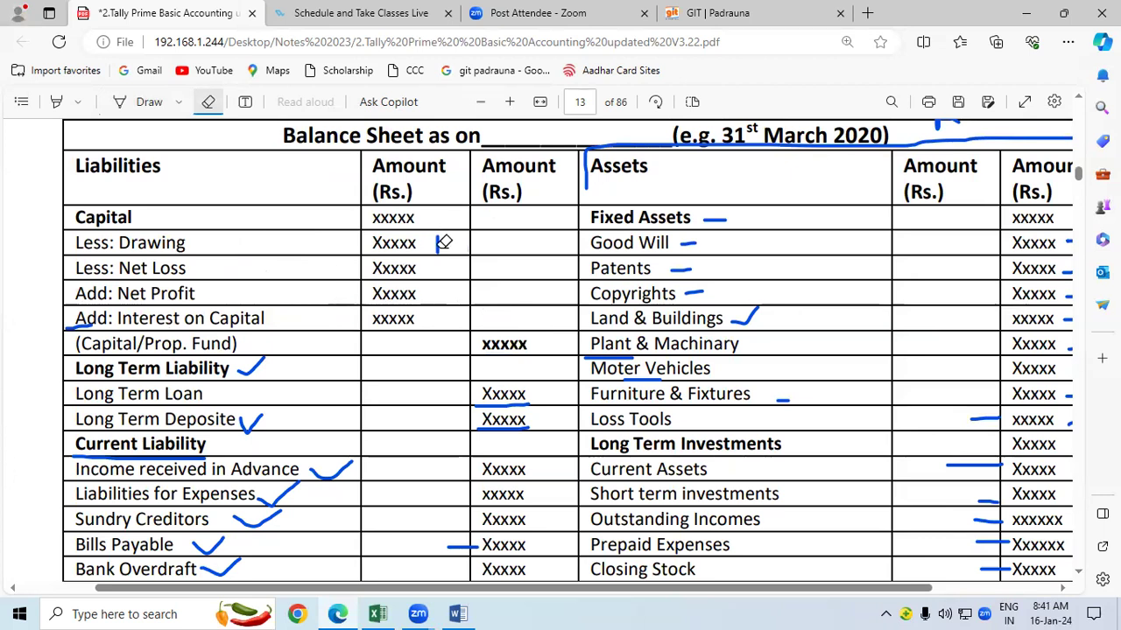
{"action": "mouse_move", "coordinate": [16, 441]}
{"action": "left_mouse_down"}
{"action": "mouse_move", "coordinate": [240, 420]}
{"action": "mouse_move", "coordinate": [246, 345]}
{"action": "mouse_move", "coordinate": [247, 503]}
{"action": "mouse_move", "coordinate": [343, 452]}
{"action": "mouse_move", "coordinate": [209, 581]}
{"action": "mouse_move", "coordinate": [282, 469]}
{"action": "left_mouse_up"}
Step: Erase the remaining ink near Bills Payable, the fixed asset items, Land & Buildings and the right-hand columns
{"action": "left_click_drag", "start_coordinate": [179, 573], "coordinate": [313, 523]}
{"action": "left_click_drag", "start_coordinate": [478, 334], "coordinate": [493, 435]}
{"action": "left_click_drag", "start_coordinate": [464, 512], "coordinate": [329, 471]}
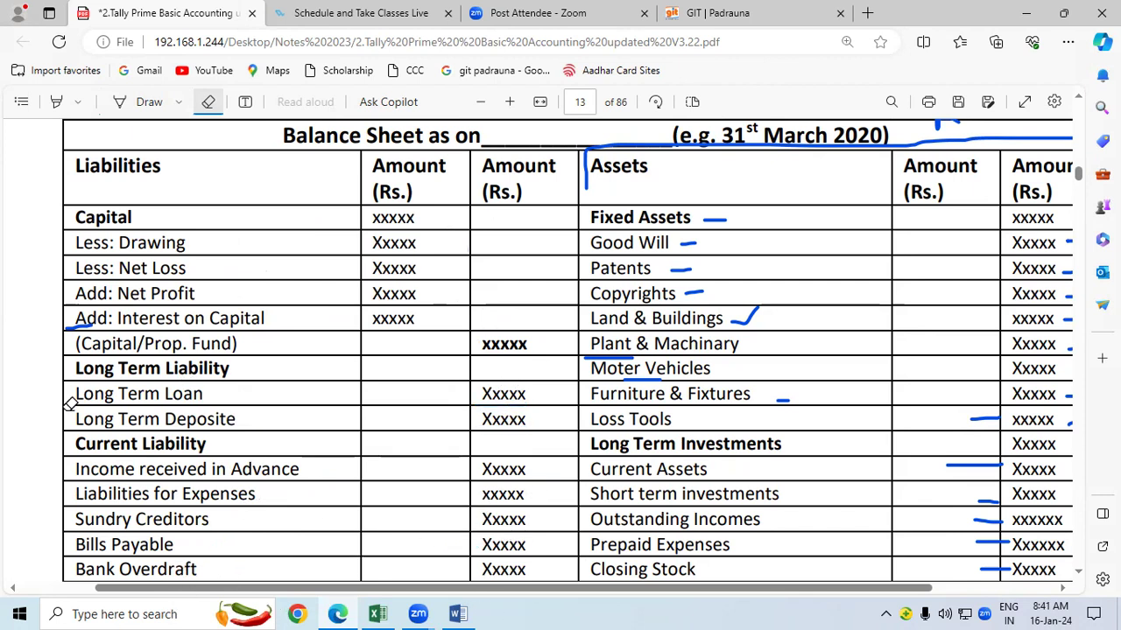
{"action": "left_click_drag", "start_coordinate": [87, 289], "coordinate": [91, 358]}
{"action": "left_click_drag", "start_coordinate": [732, 180], "coordinate": [661, 296]}
{"action": "left_click_drag", "start_coordinate": [564, 430], "coordinate": [600, 268]}
{"action": "left_click_drag", "start_coordinate": [744, 394], "coordinate": [786, 401]}
{"action": "mouse_move", "coordinate": [690, 128]}
{"action": "left_mouse_down"}
{"action": "mouse_move", "coordinate": [938, 106]}
{"action": "mouse_move", "coordinate": [926, 196]}
{"action": "left_mouse_up"}
{"action": "mouse_move", "coordinate": [967, 521]}
{"action": "left_mouse_down"}
{"action": "mouse_move", "coordinate": [1000, 366]}
{"action": "mouse_move", "coordinate": [1004, 476]}
{"action": "mouse_move", "coordinate": [1058, 358]}
{"action": "mouse_move", "coordinate": [1060, 220]}
{"action": "left_mouse_up"}
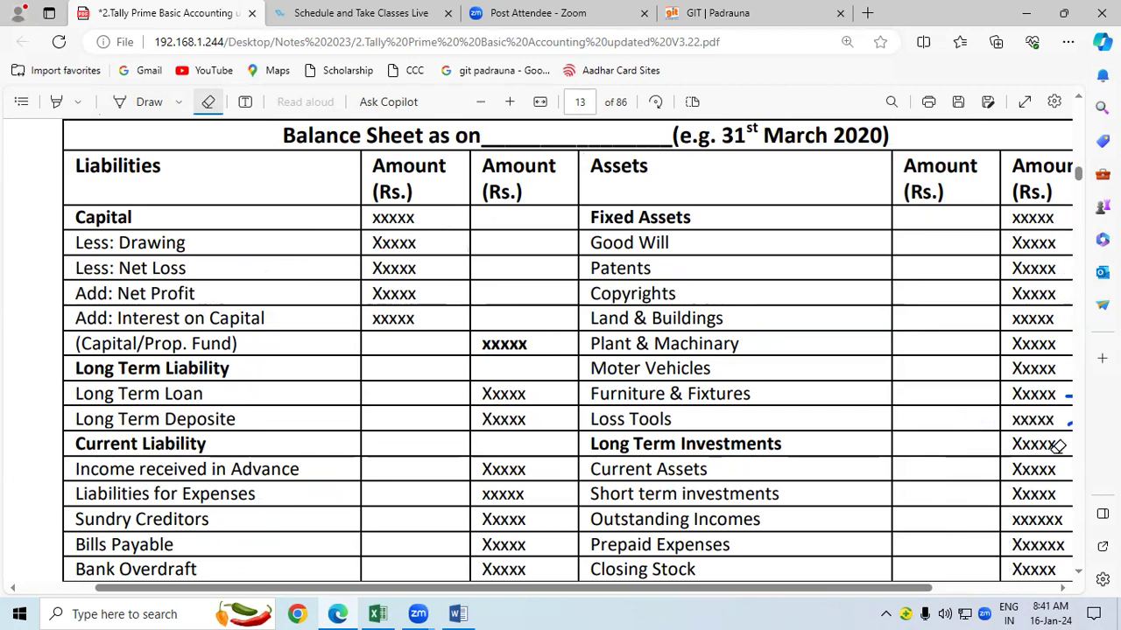
Step: With the pen, underline Liabilities and Assets, link them with an arc, tick Capital and mark its amount
{"action": "left_click", "coordinate": [134, 105]}
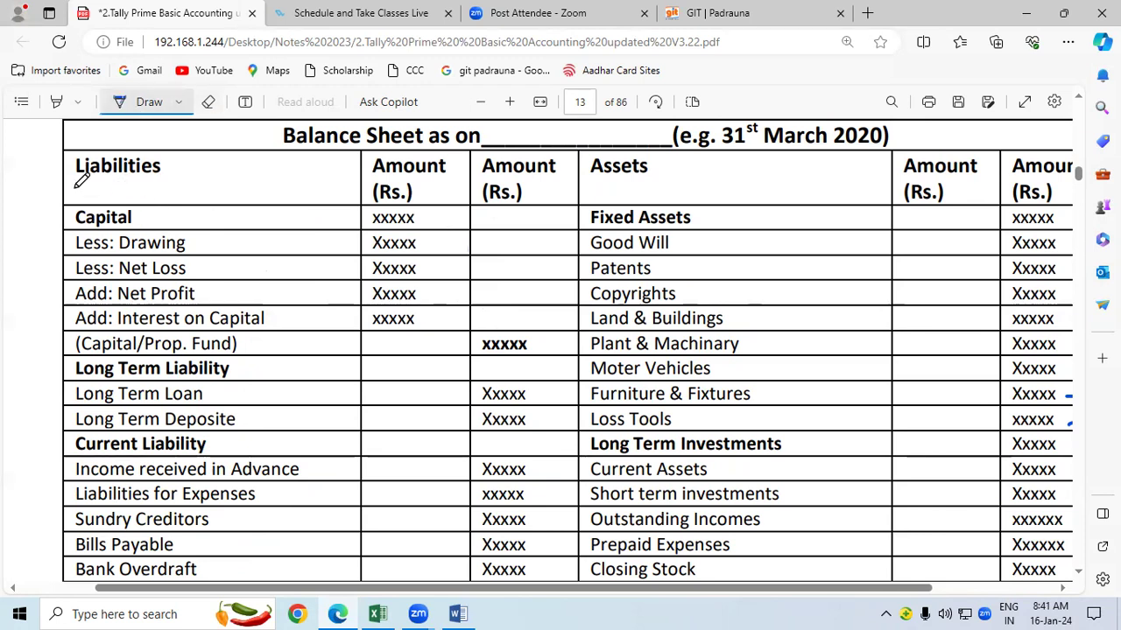
{"action": "left_click_drag", "start_coordinate": [74, 181], "coordinate": [119, 186]}
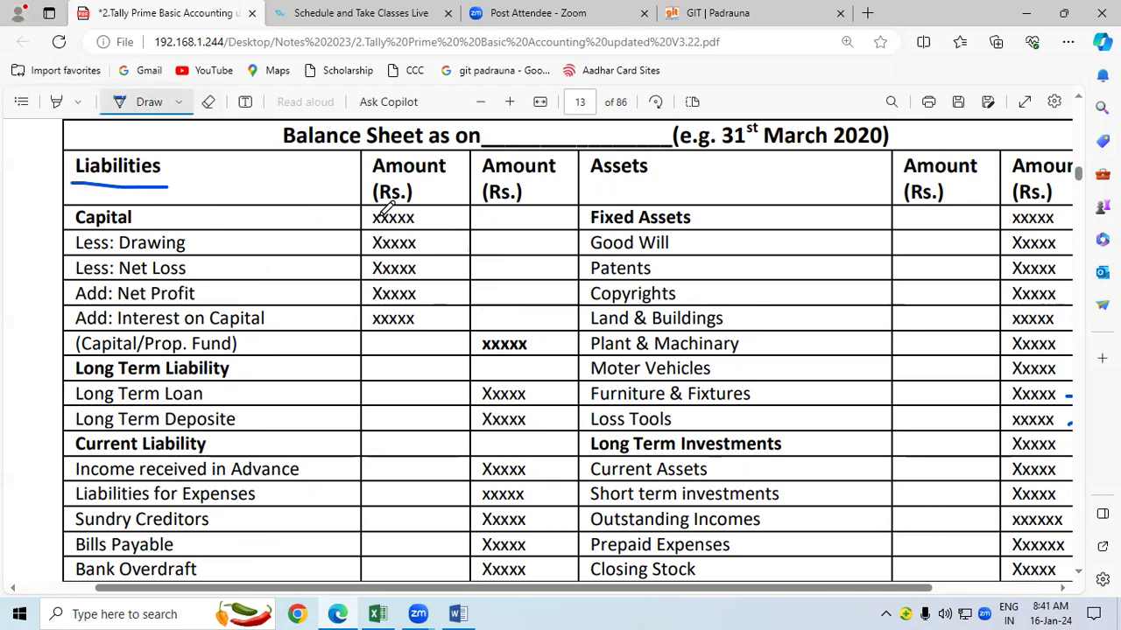
{"action": "left_click_drag", "start_coordinate": [591, 182], "coordinate": [636, 182]}
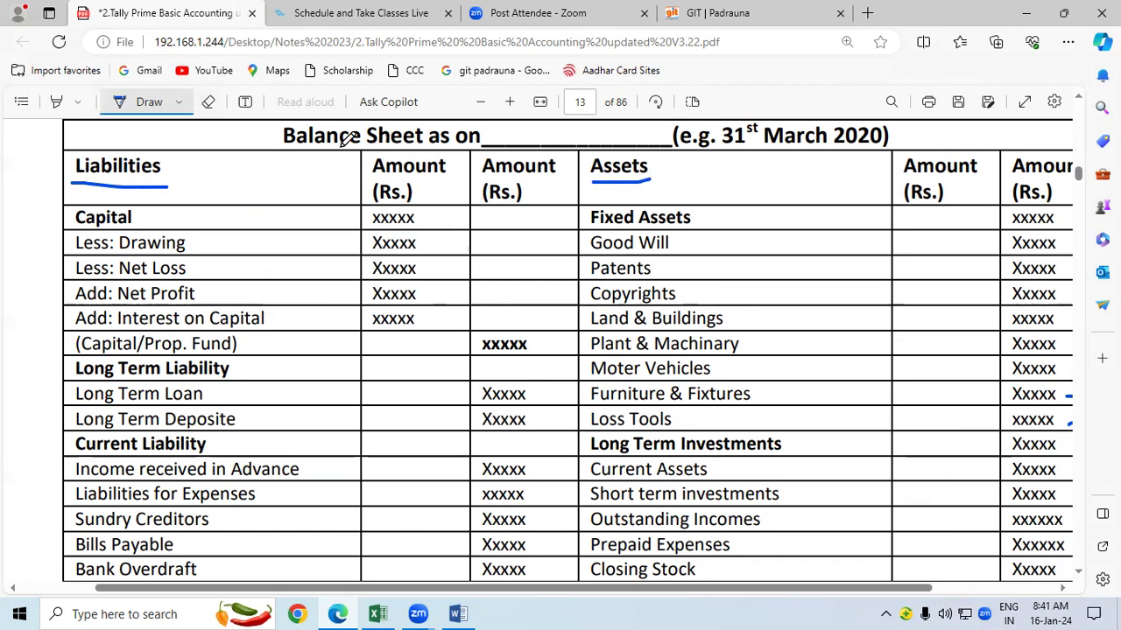
{"action": "left_click_drag", "start_coordinate": [89, 150], "coordinate": [569, 172]}
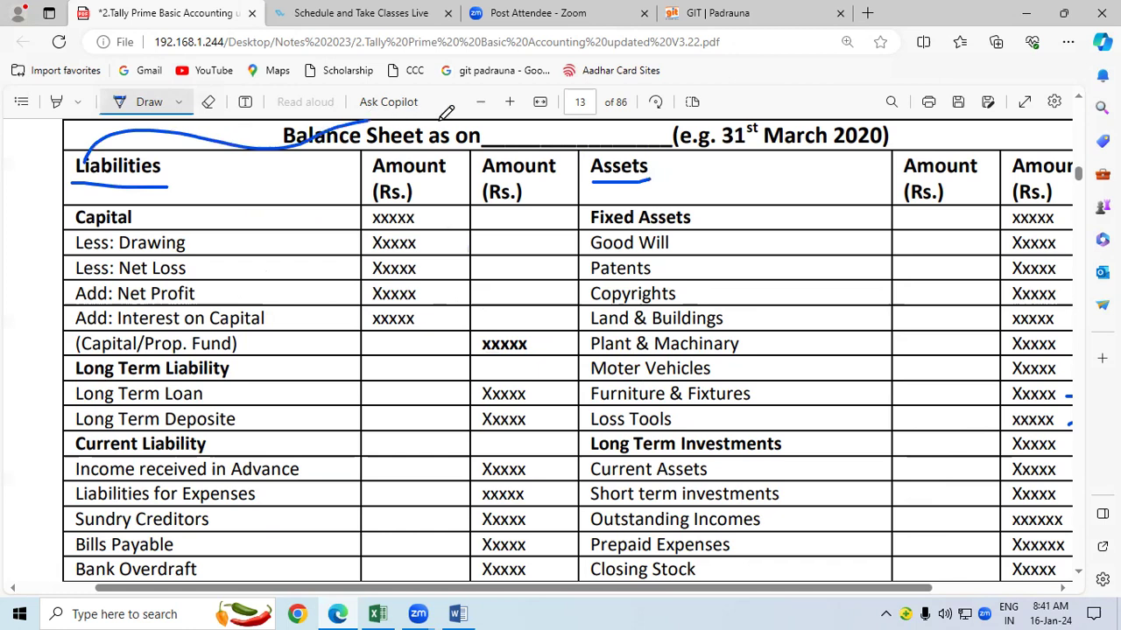
{"action": "left_click_drag", "start_coordinate": [595, 185], "coordinate": [1068, 196]}
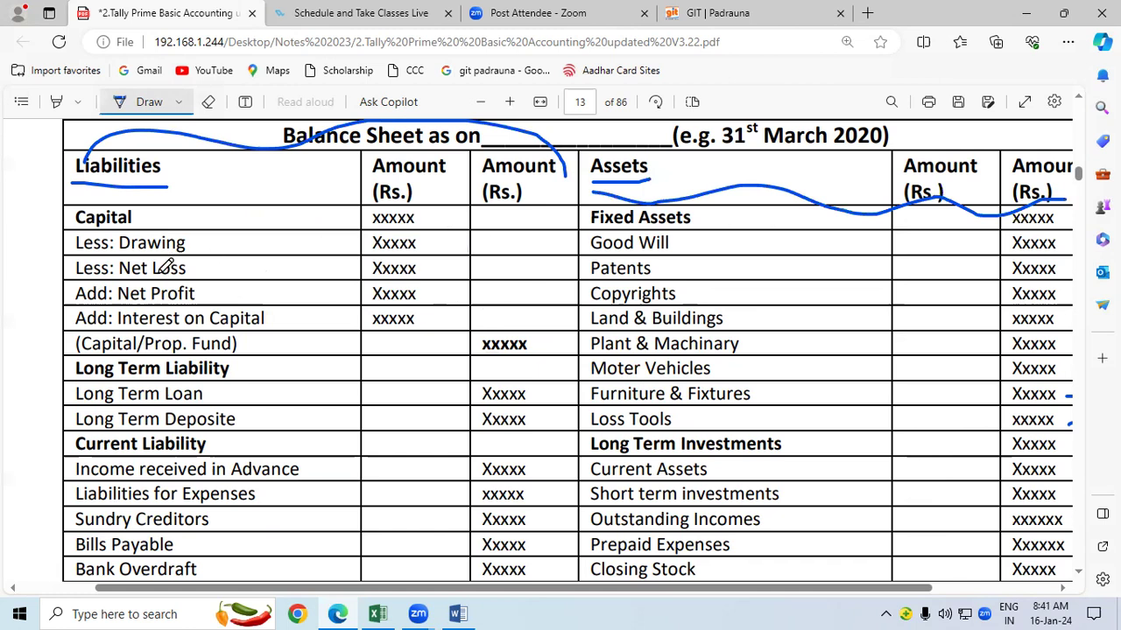
{"action": "mouse_move", "coordinate": [140, 217]}
{"action": "left_mouse_down"}
{"action": "mouse_move", "coordinate": [154, 225]}
{"action": "mouse_move", "coordinate": [170, 209]}
{"action": "left_mouse_up"}
{"action": "mouse_move", "coordinate": [365, 212]}
{"action": "left_mouse_down"}
{"action": "mouse_move", "coordinate": [463, 213]}
{"action": "mouse_move", "coordinate": [359, 227]}
{"action": "left_mouse_up"}
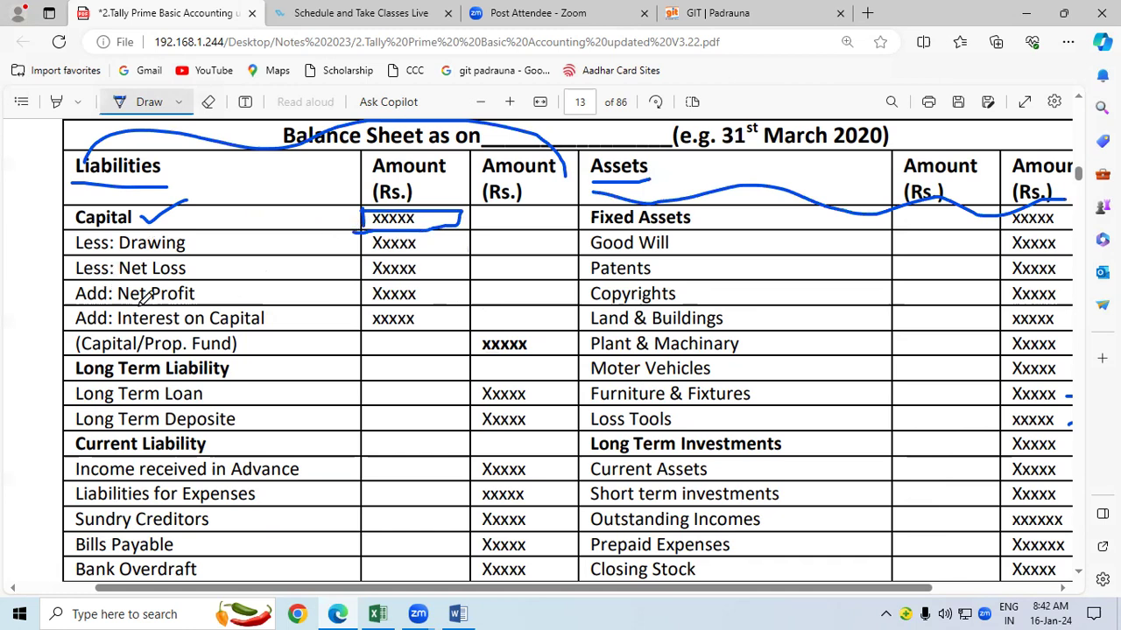
Step: Underline 'Less: Drawing' and 'Less: Net Loss' with their amounts, and tick the Net Loss row
{"action": "left_click_drag", "start_coordinate": [120, 251], "coordinate": [184, 252]}
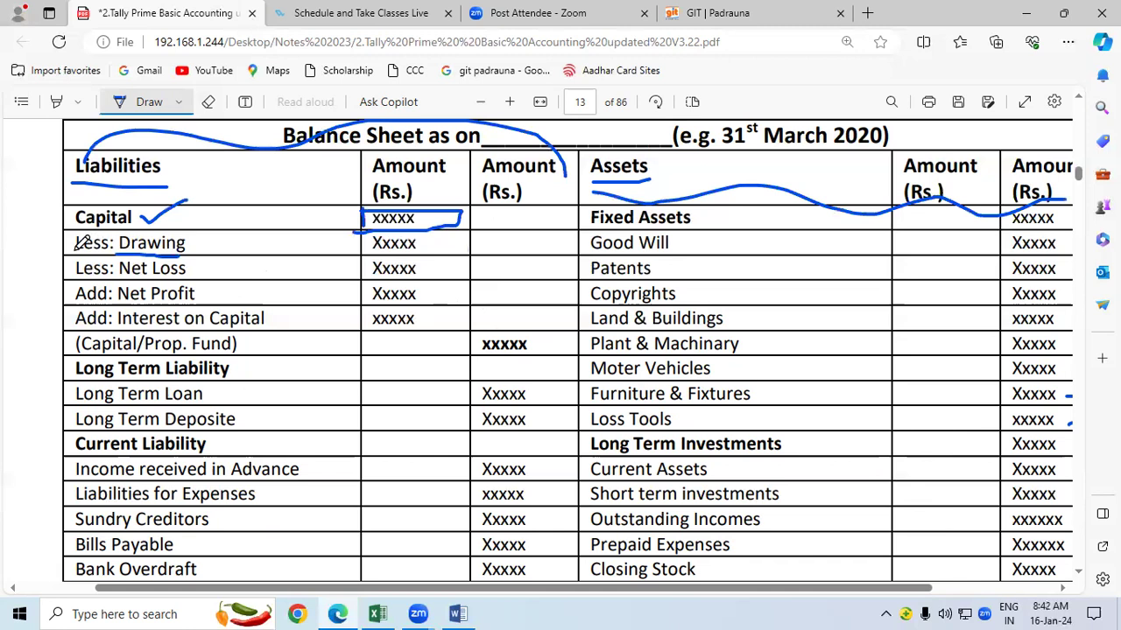
{"action": "left_click_drag", "start_coordinate": [68, 251], "coordinate": [103, 252]}
{"action": "left_click_drag", "start_coordinate": [373, 254], "coordinate": [418, 254]}
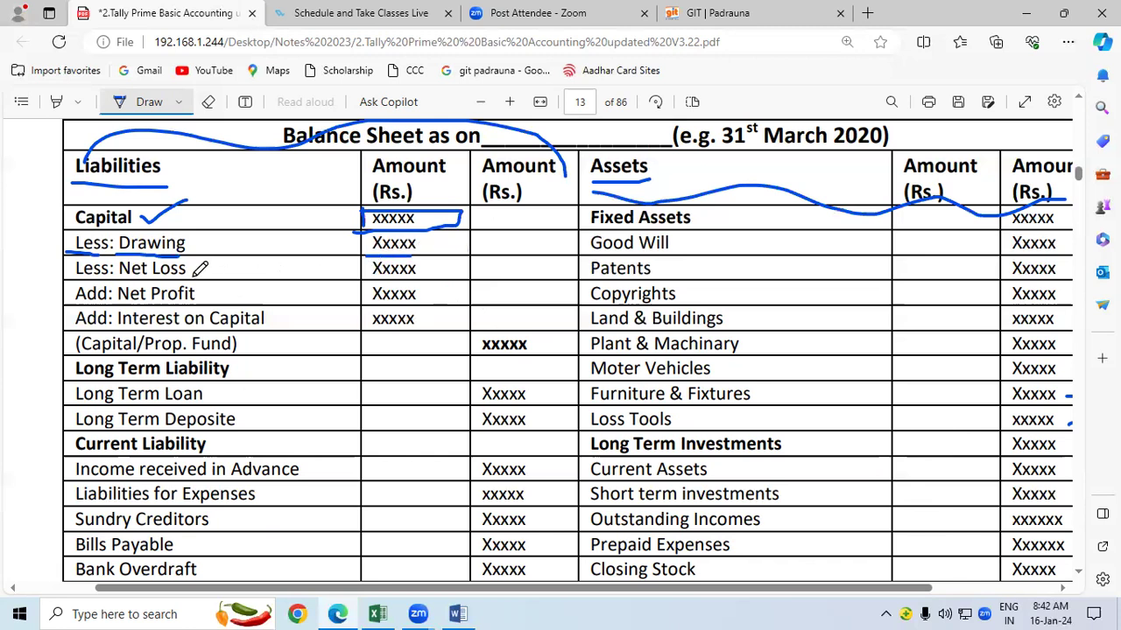
{"action": "left_click_drag", "start_coordinate": [194, 275], "coordinate": [190, 275]}
{"action": "left_click_drag", "start_coordinate": [362, 279], "coordinate": [419, 279]}
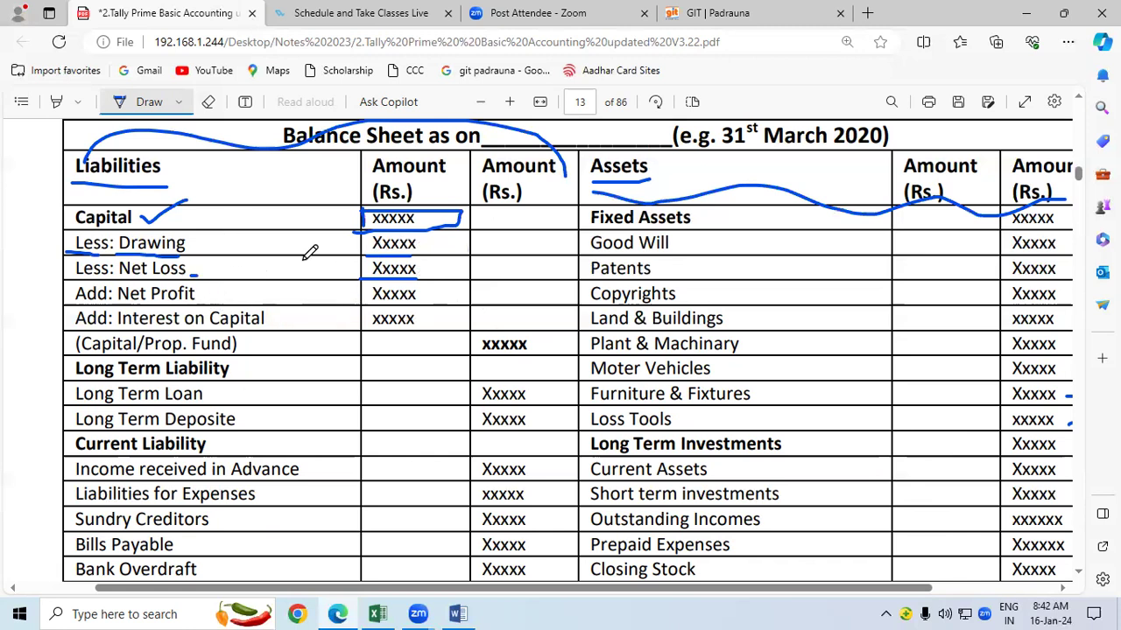
{"action": "left_click_drag", "start_coordinate": [121, 276], "coordinate": [191, 277]}
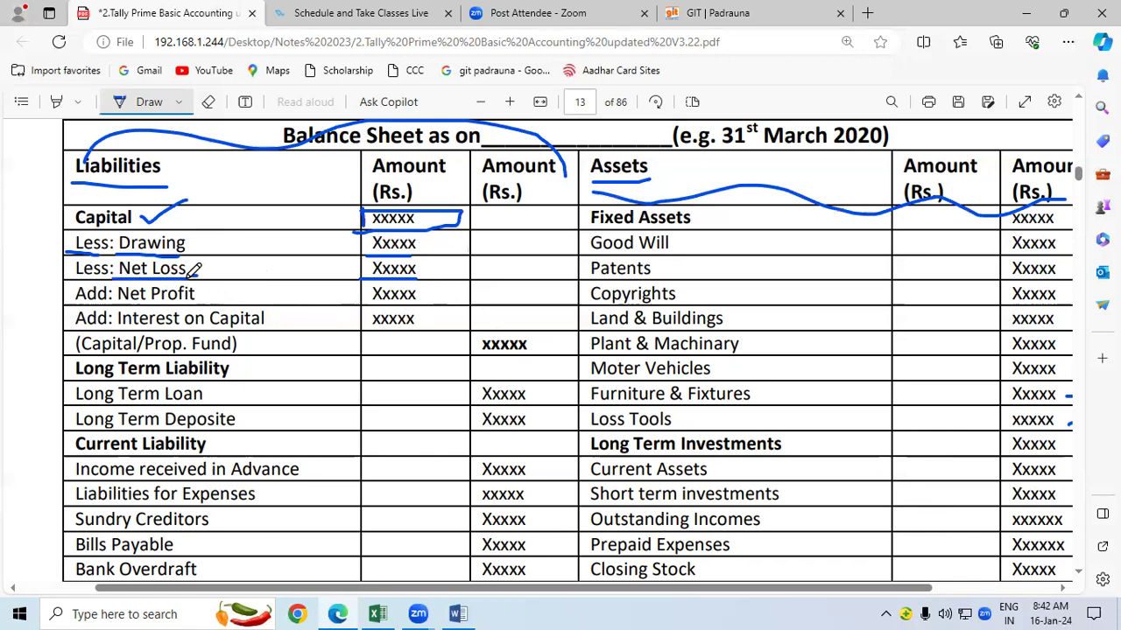
{"action": "left_click_drag", "start_coordinate": [189, 278], "coordinate": [107, 278]}
{"action": "left_click_drag", "start_coordinate": [188, 274], "coordinate": [224, 267]}
Step: Underline Net Profit and Interest on Capital, link amounts to the Capital/Prop. Fund total, mark Long Term Liability
{"action": "left_click_drag", "start_coordinate": [122, 301], "coordinate": [197, 302]}
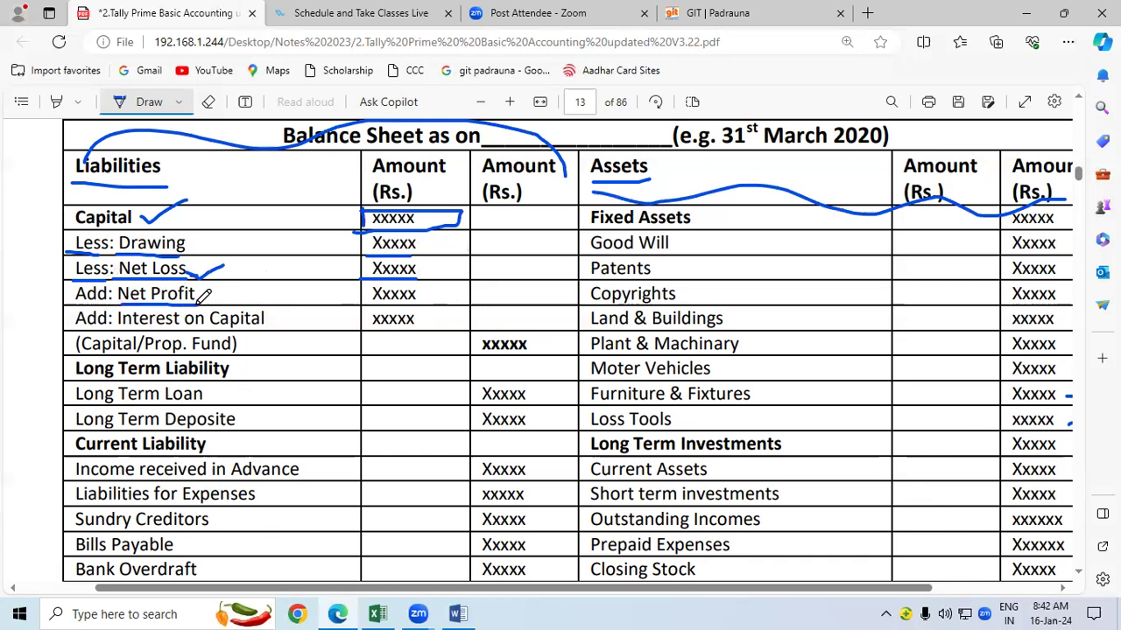
{"action": "left_click_drag", "start_coordinate": [109, 333], "coordinate": [274, 324]}
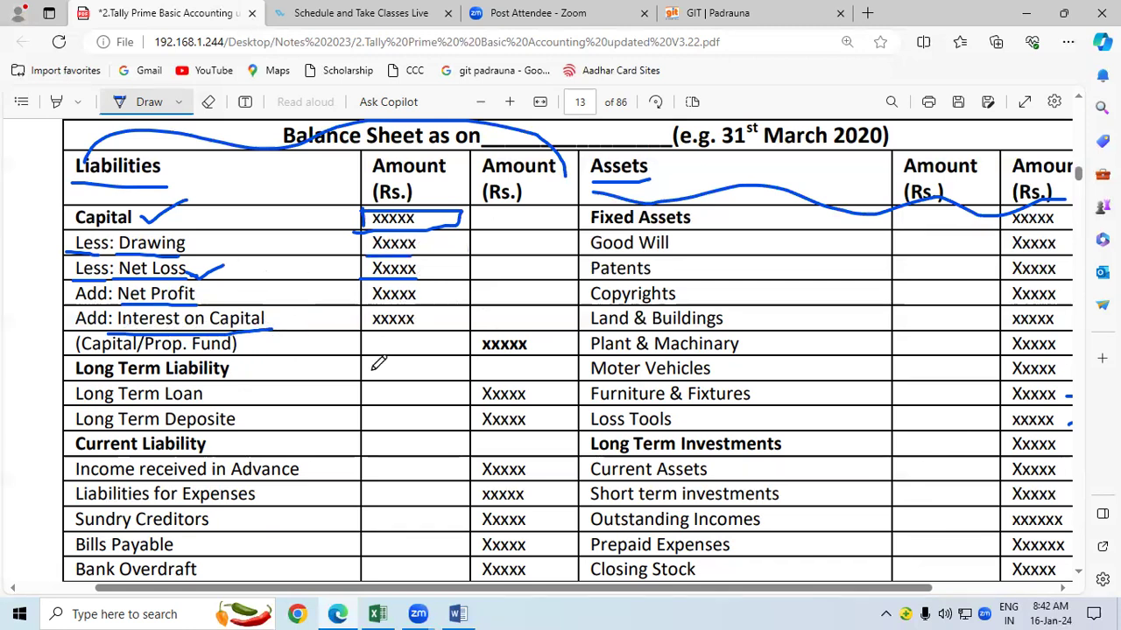
{"action": "left_click_drag", "start_coordinate": [362, 331], "coordinate": [413, 330]}
{"action": "mouse_move", "coordinate": [456, 226]}
{"action": "left_mouse_down"}
{"action": "mouse_move", "coordinate": [454, 332]}
{"action": "mouse_move", "coordinate": [539, 337]}
{"action": "left_mouse_up"}
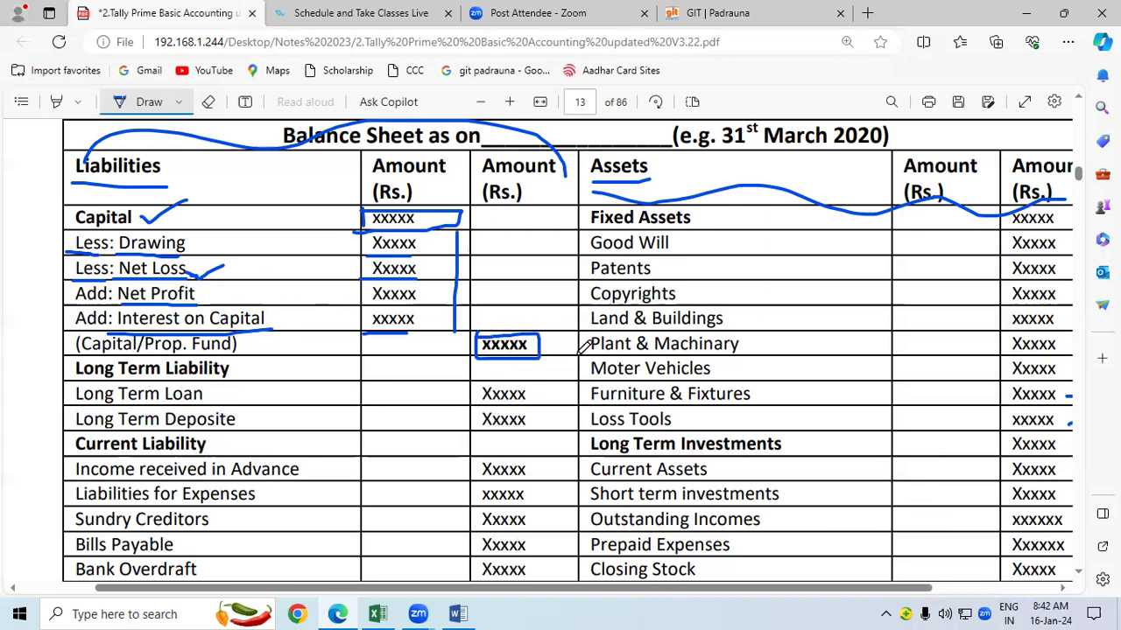
{"action": "left_click_drag", "start_coordinate": [543, 337], "coordinate": [473, 196]}
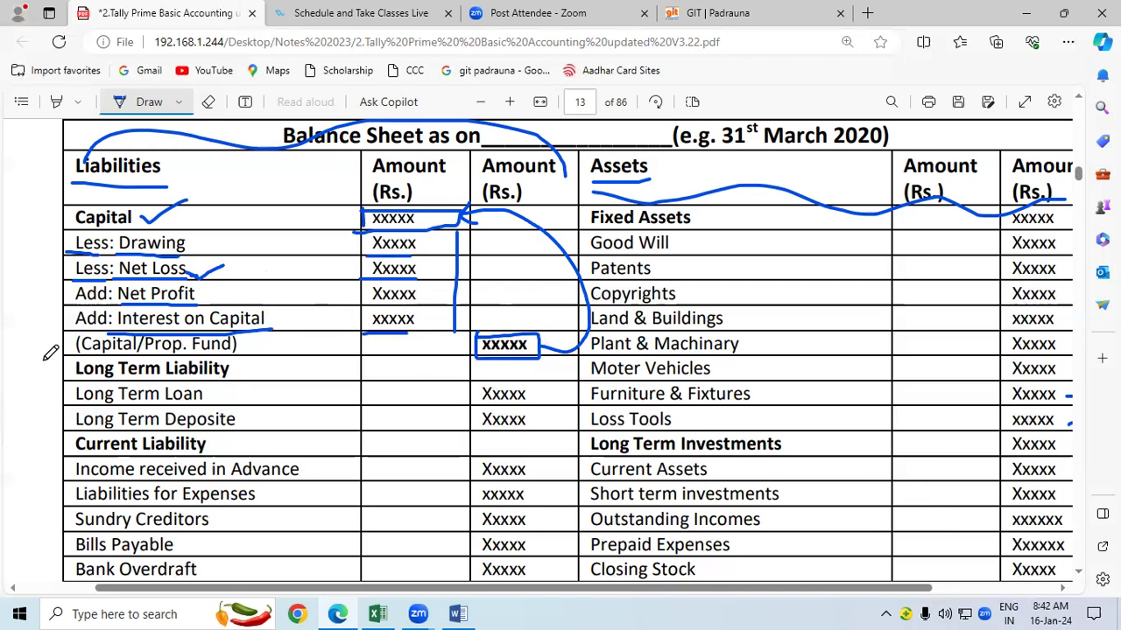
{"action": "left_click_drag", "start_coordinate": [68, 378], "coordinate": [228, 378]}
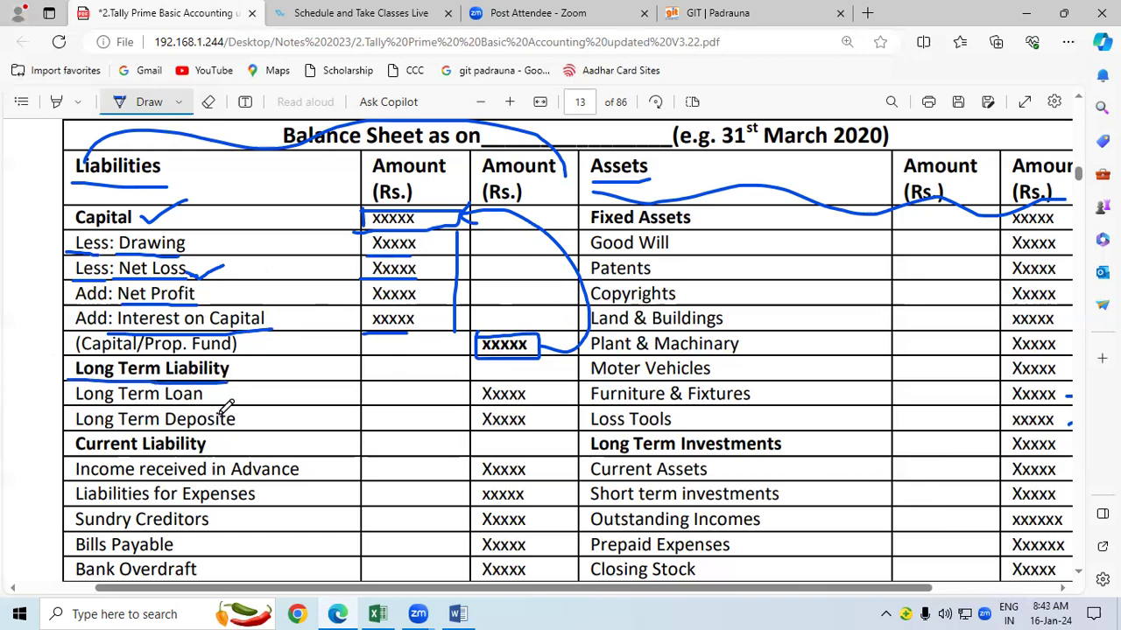
{"action": "left_click_drag", "start_coordinate": [210, 397], "coordinate": [249, 385]}
Step: Underline the Long Term Loan amount and the word 'Deposite', then tick the Long Term Deposite row
{"action": "left_click_drag", "start_coordinate": [480, 406], "coordinate": [526, 406]}
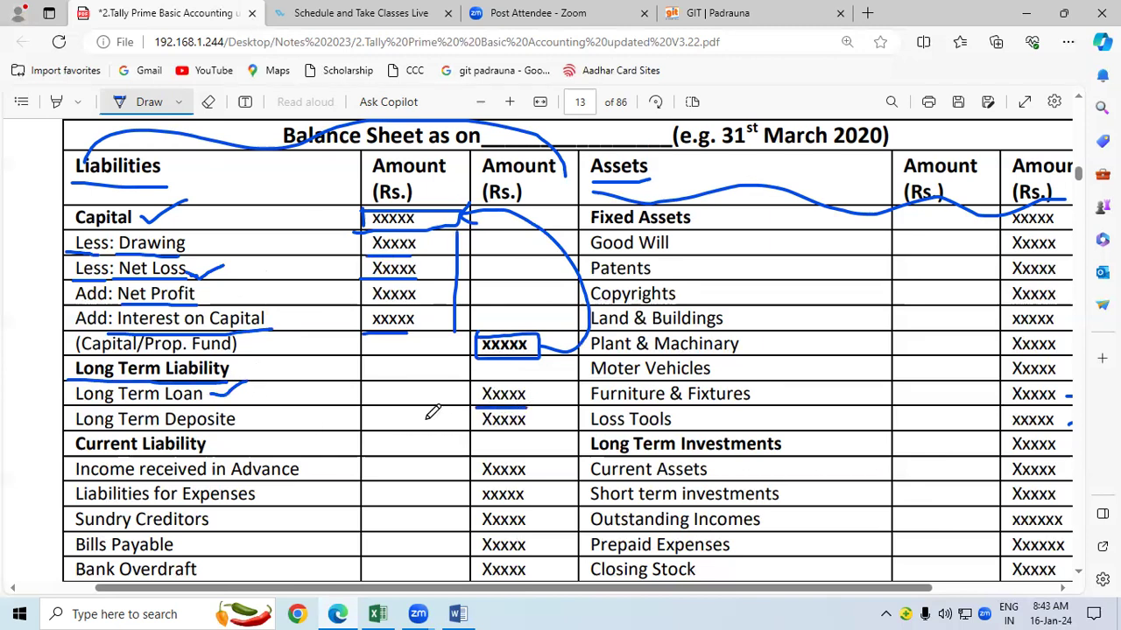
{"action": "left_click_drag", "start_coordinate": [166, 428], "coordinate": [237, 429]}
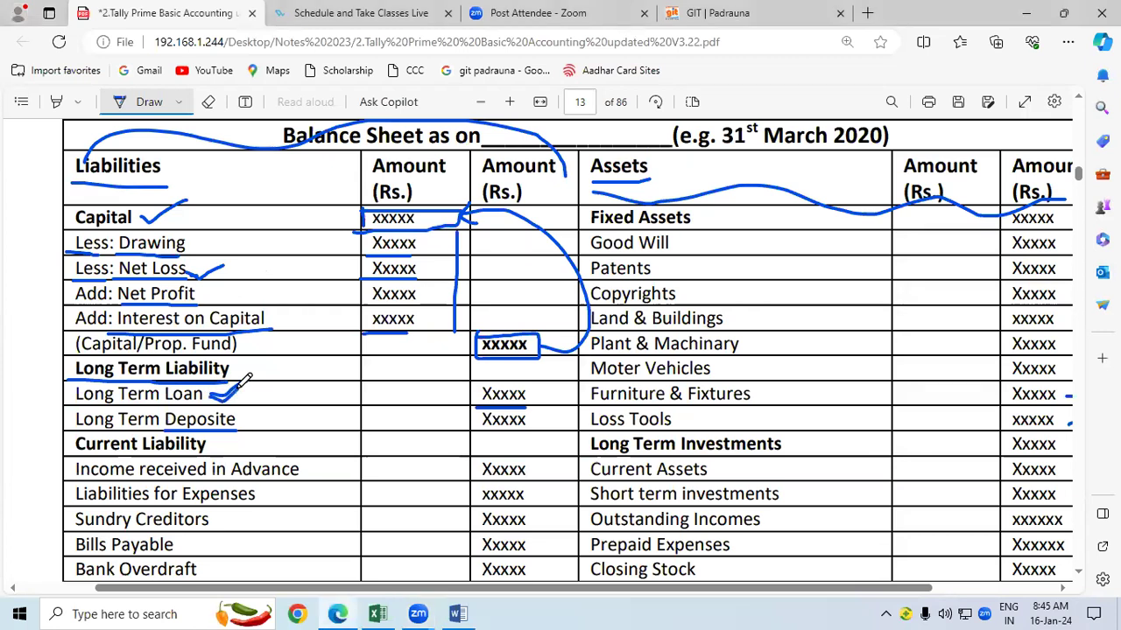
{"action": "left_click_drag", "start_coordinate": [250, 423], "coordinate": [264, 416]}
Step: Underline Income received in Advance and Liabilities for Expenses, and mark the Sundry Creditors row and amount
{"action": "scroll", "coordinate": [1080, 574], "scroll_direction": "down", "scroll_amount": 3}
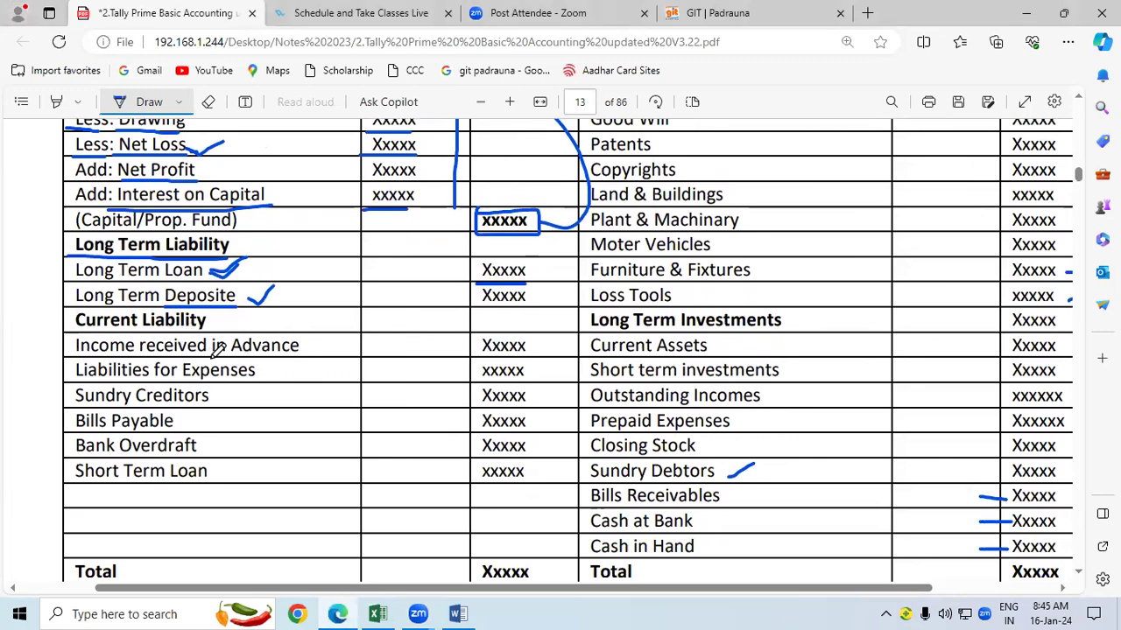
{"action": "left_click_drag", "start_coordinate": [139, 358], "coordinate": [176, 357]}
{"action": "left_click_drag", "start_coordinate": [77, 382], "coordinate": [133, 380]}
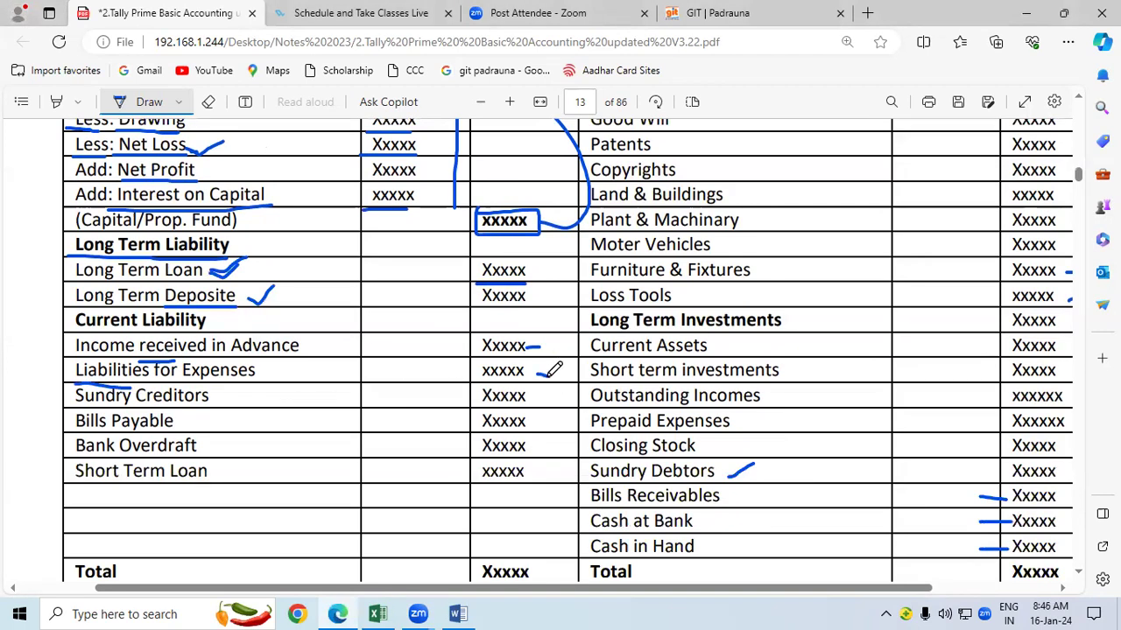
{"action": "left_click", "coordinate": [217, 397]}
{"action": "left_click_drag", "start_coordinate": [536, 399], "coordinate": [552, 398]}
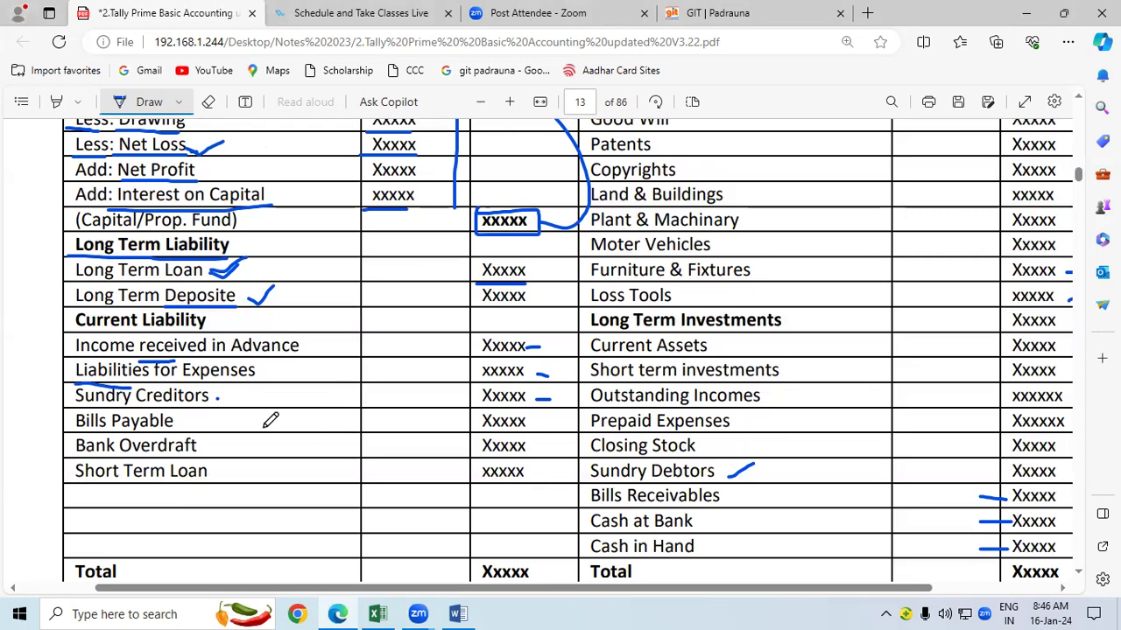
Step: Dash the Bills Payable row and amount and the Bank Overdraft row, and underline the Short Term Loan amount
{"action": "left_click_drag", "start_coordinate": [241, 425], "coordinate": [261, 424]}
{"action": "left_click_drag", "start_coordinate": [532, 422], "coordinate": [543, 421]}
{"action": "left_click_drag", "start_coordinate": [231, 445], "coordinate": [242, 444]}
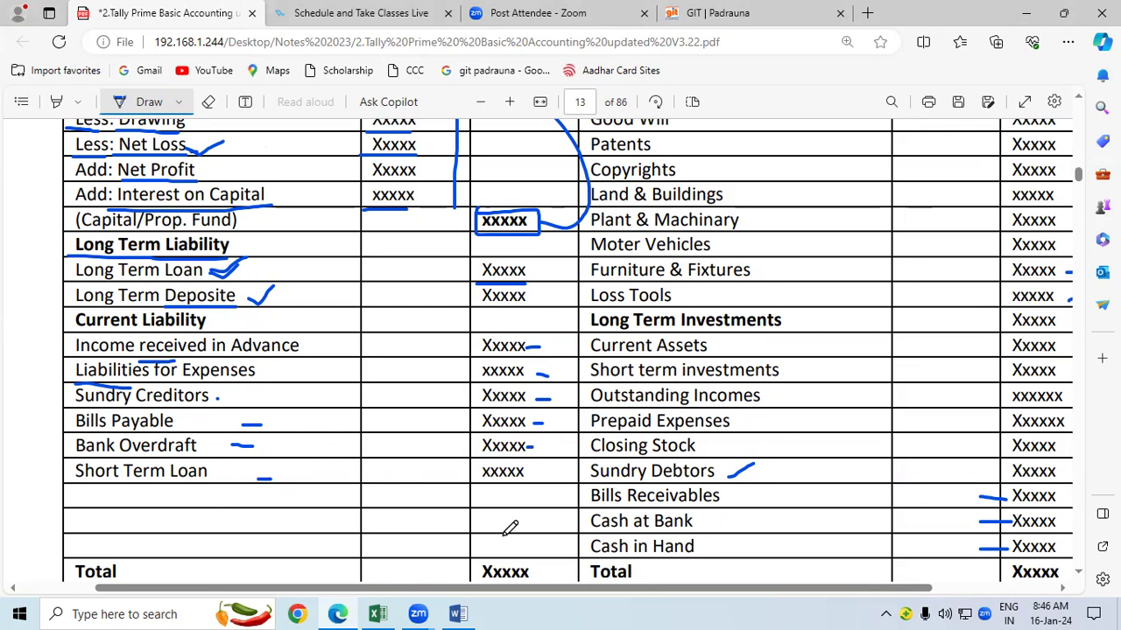
{"action": "left_click_drag", "start_coordinate": [481, 482], "coordinate": [529, 487]}
Step: Dash Good Will, Patents and Copyrights and their amounts in the fixed-asset column
{"action": "scroll", "coordinate": [1064, 118], "scroll_direction": "up", "scroll_amount": 1}
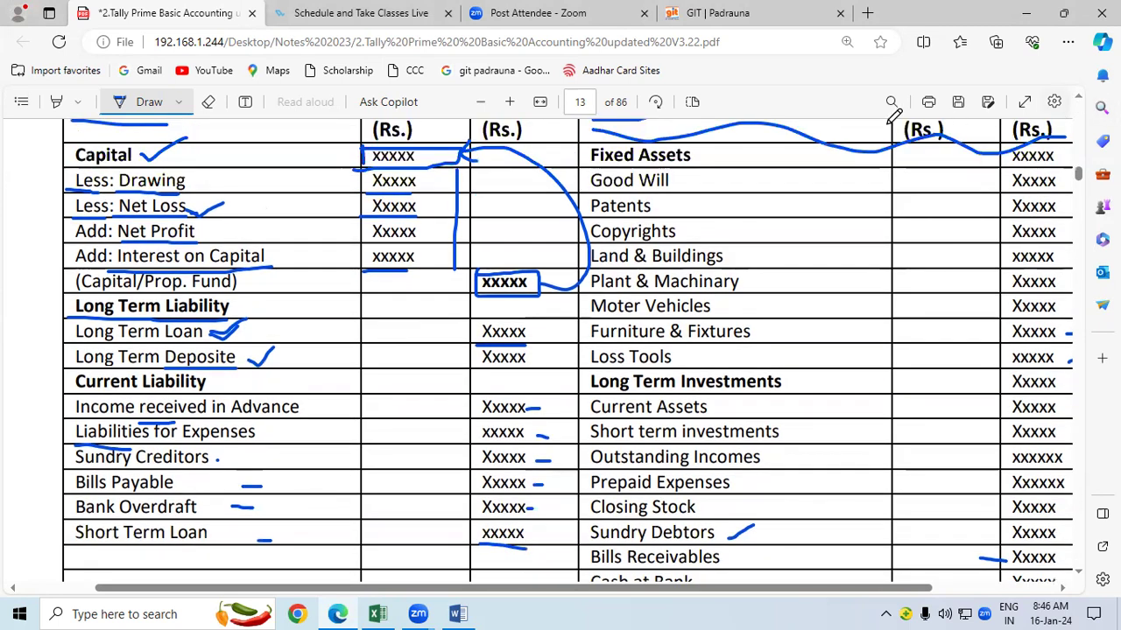
{"action": "left_click_drag", "start_coordinate": [681, 182], "coordinate": [701, 182]}
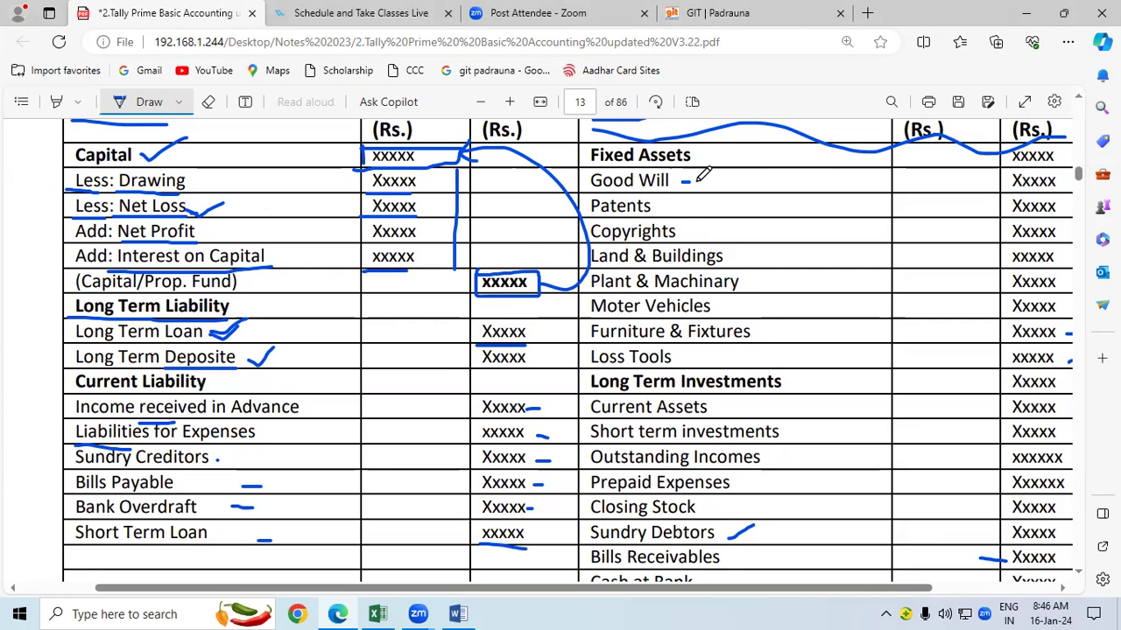
{"action": "left_click_drag", "start_coordinate": [1014, 181], "coordinate": [998, 183]}
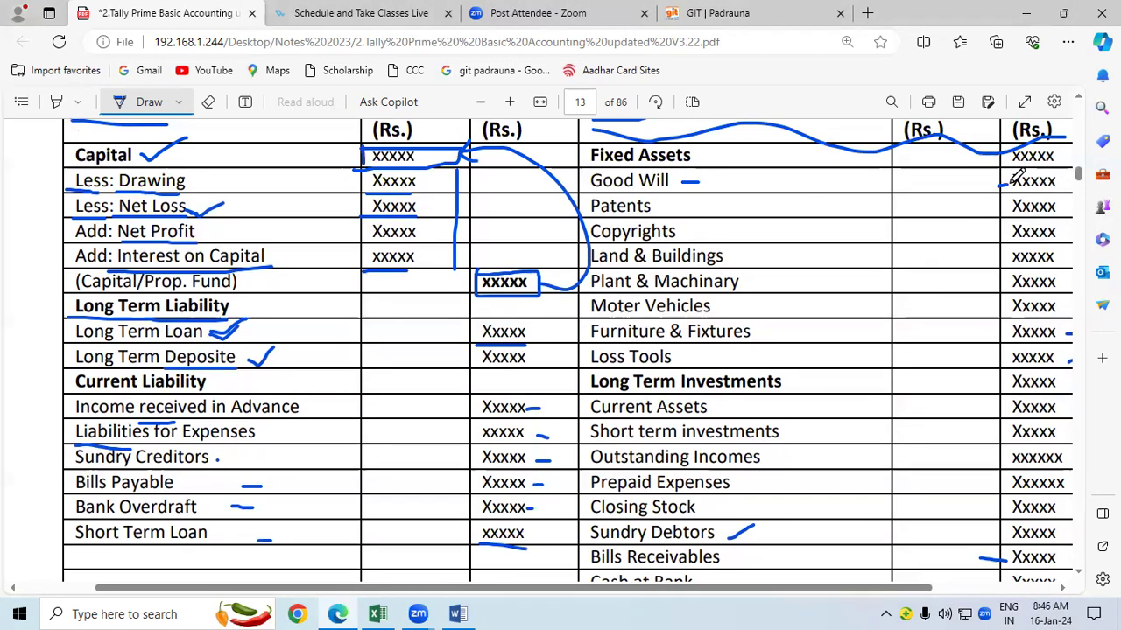
{"action": "left_click_drag", "start_coordinate": [673, 209], "coordinate": [700, 226]}
{"action": "left_click_drag", "start_coordinate": [1012, 231], "coordinate": [994, 232]}
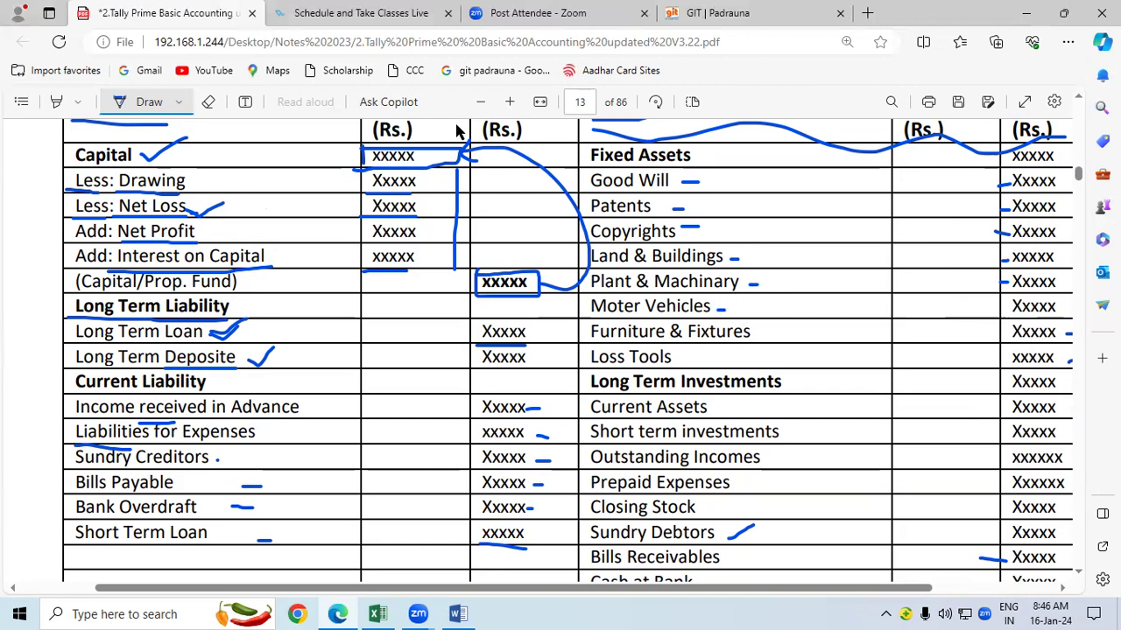
Step: Erase the stray dashes from Good Will through Moter Vehicles and the wavy header scribble
{"action": "left_click", "coordinate": [208, 102]}
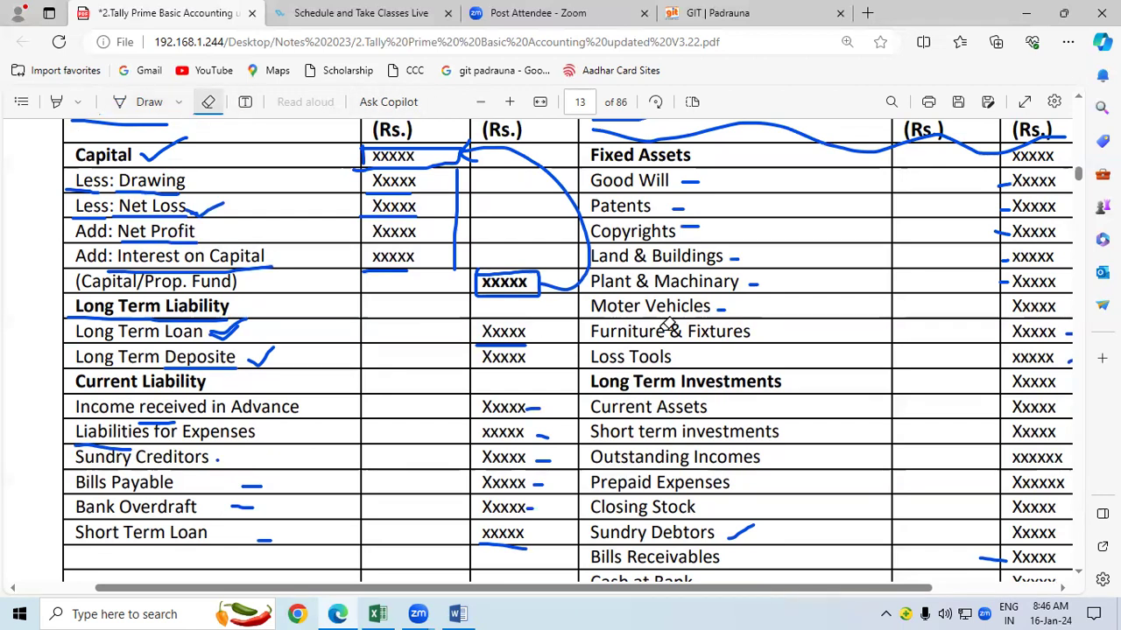
{"action": "mouse_move", "coordinate": [734, 251]}
{"action": "left_mouse_down"}
{"action": "mouse_move", "coordinate": [745, 300]}
{"action": "mouse_move", "coordinate": [718, 312]}
{"action": "left_mouse_up"}
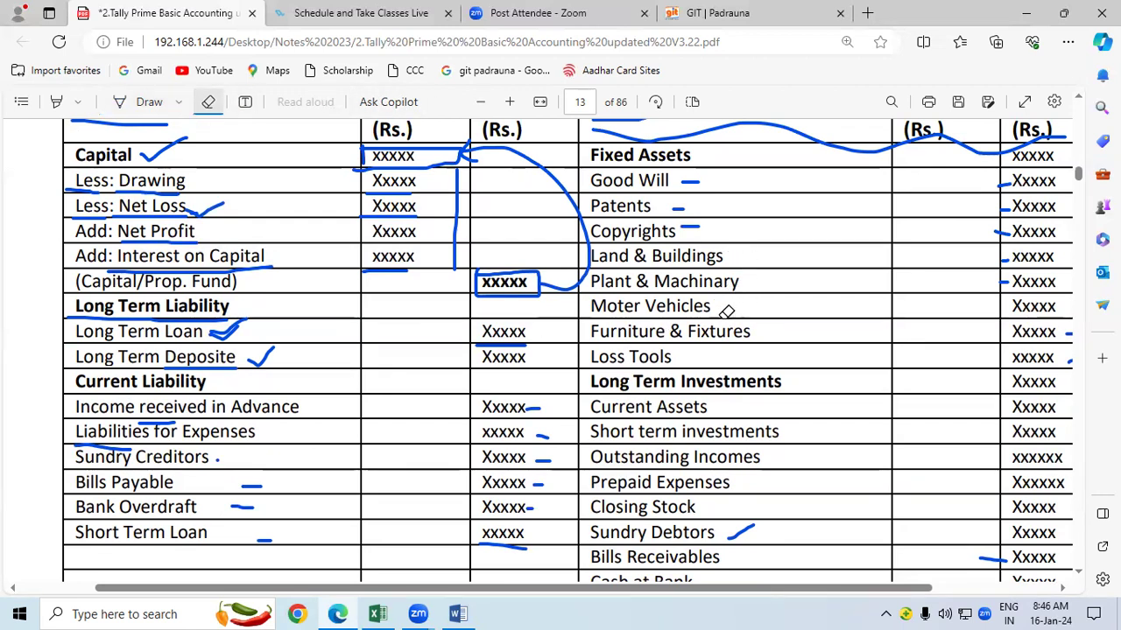
{"action": "mouse_move", "coordinate": [720, 236]}
{"action": "left_mouse_down"}
{"action": "mouse_move", "coordinate": [682, 184]}
{"action": "mouse_move", "coordinate": [695, 131]}
{"action": "left_mouse_up"}
{"action": "left_click", "coordinate": [661, 133]}
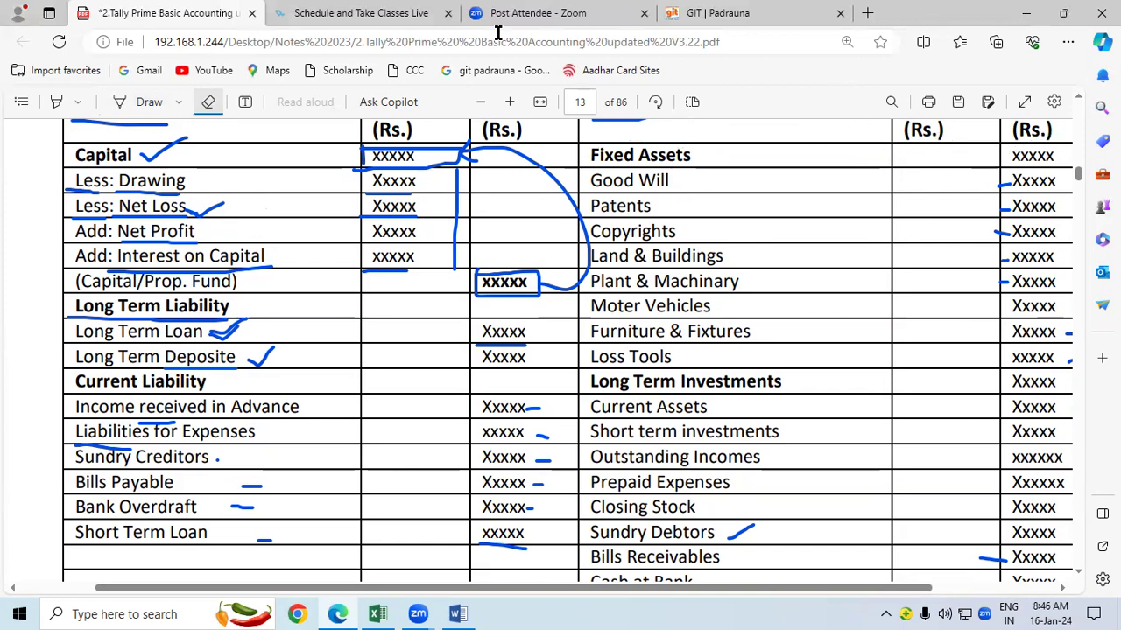
Step: With the pen, tick Furniture & Fixtures and dash Loss Tools and its amount
{"action": "left_click", "coordinate": [133, 103]}
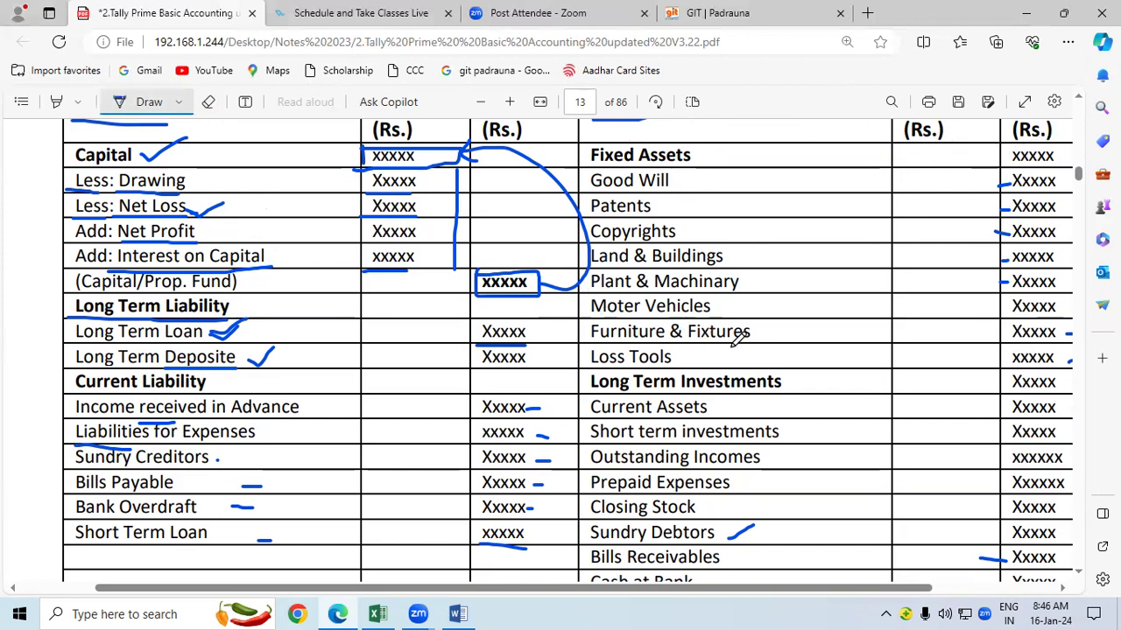
{"action": "left_click_drag", "start_coordinate": [767, 335], "coordinate": [779, 324]}
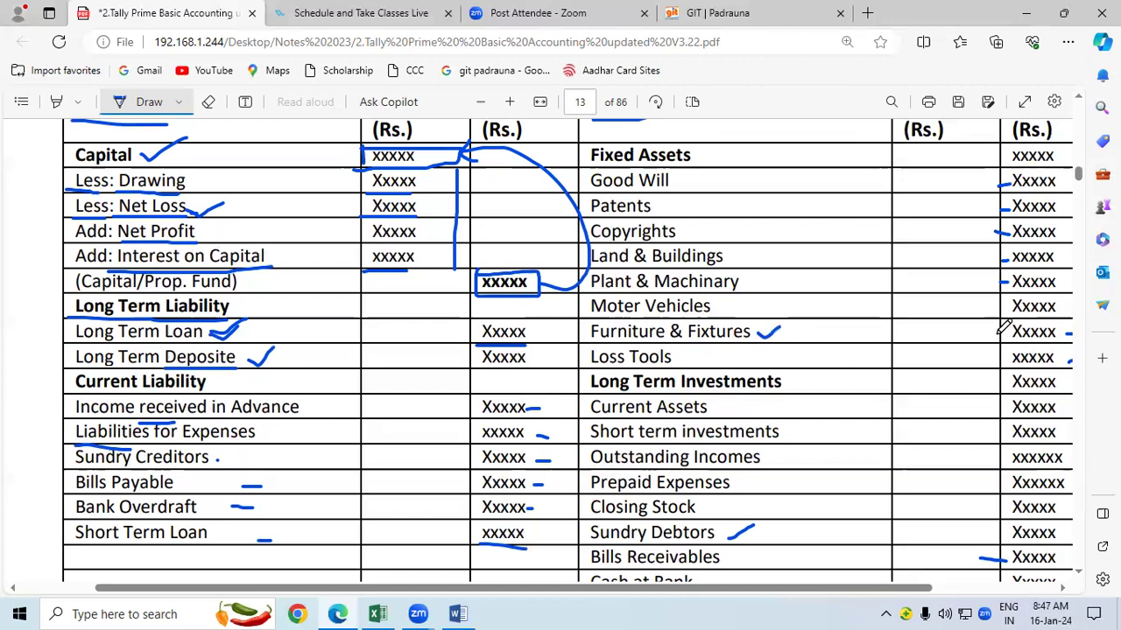
{"action": "left_click_drag", "start_coordinate": [701, 361], "coordinate": [713, 357]}
{"action": "left_click_drag", "start_coordinate": [987, 360], "coordinate": [999, 359]}
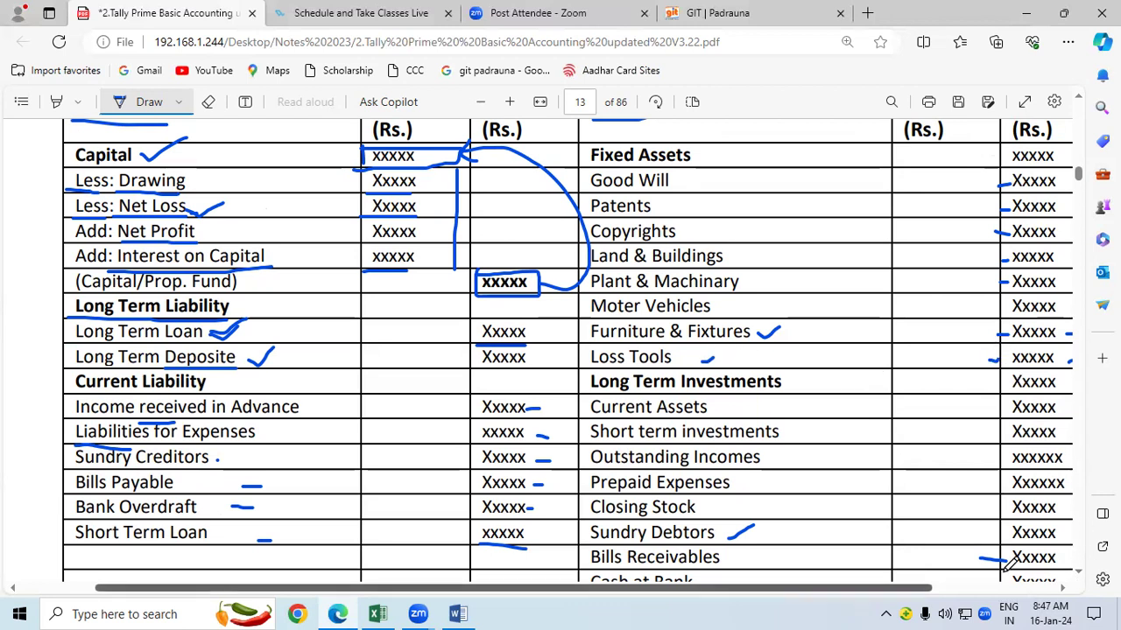
Step: Mark the Current Assets amount and underline Short term investments, Outstanding Incomes and Prepaid Expenses with their amounts
{"action": "scroll", "coordinate": [1020, 578], "scroll_direction": "right", "scroll_amount": 3}
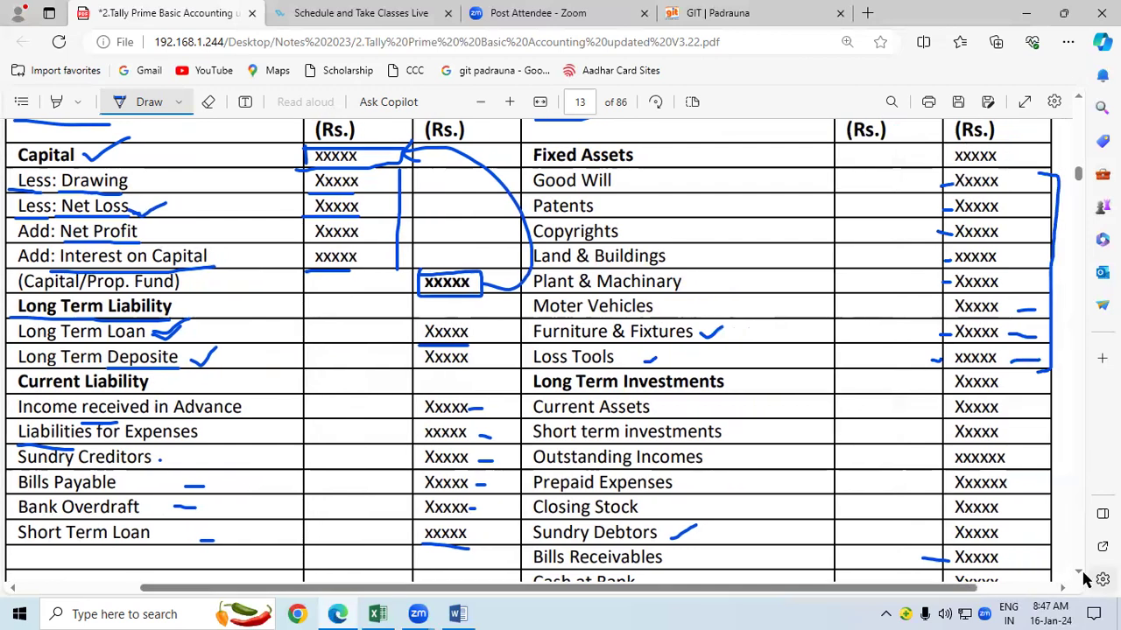
{"action": "scroll", "coordinate": [1086, 577], "scroll_direction": "down", "scroll_amount": 3}
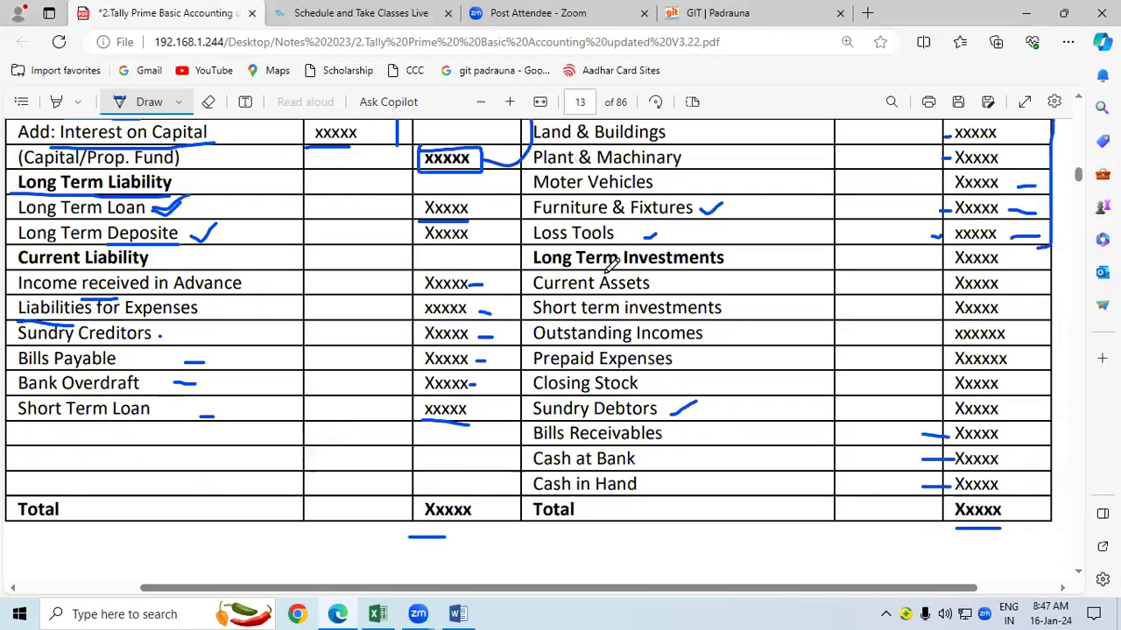
{"action": "left_click_drag", "start_coordinate": [933, 284], "coordinate": [949, 282]}
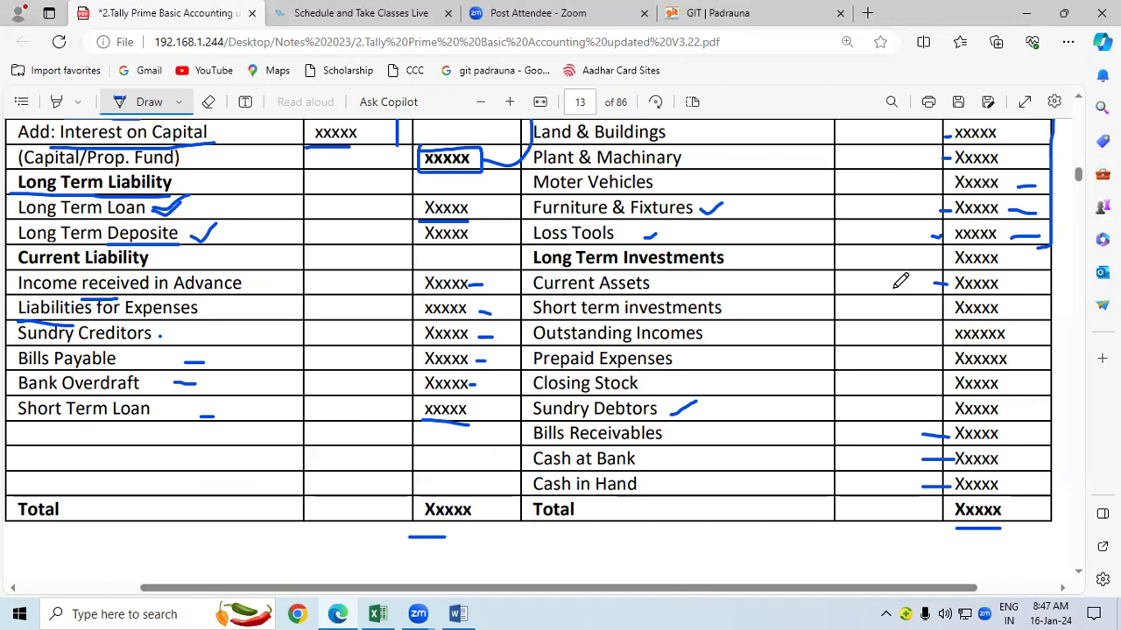
{"action": "left_click_drag", "start_coordinate": [543, 314], "coordinate": [727, 317]}
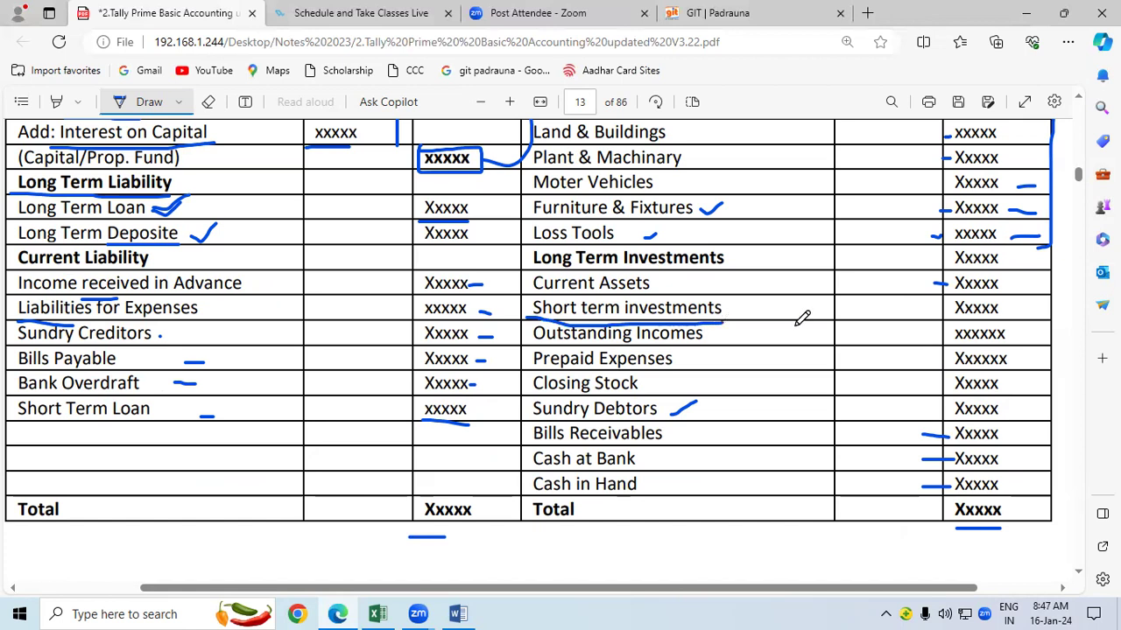
{"action": "left_click_drag", "start_coordinate": [932, 308], "coordinate": [948, 307]}
{"action": "left_click_drag", "start_coordinate": [531, 349], "coordinate": [732, 329]}
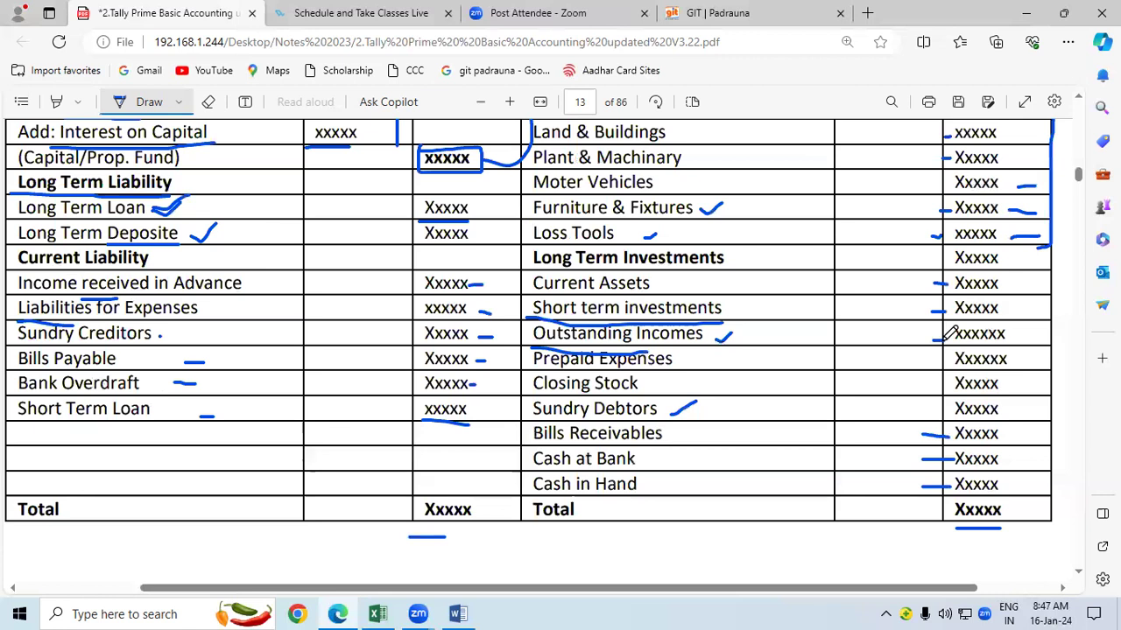
{"action": "left_click_drag", "start_coordinate": [541, 366], "coordinate": [666, 368]}
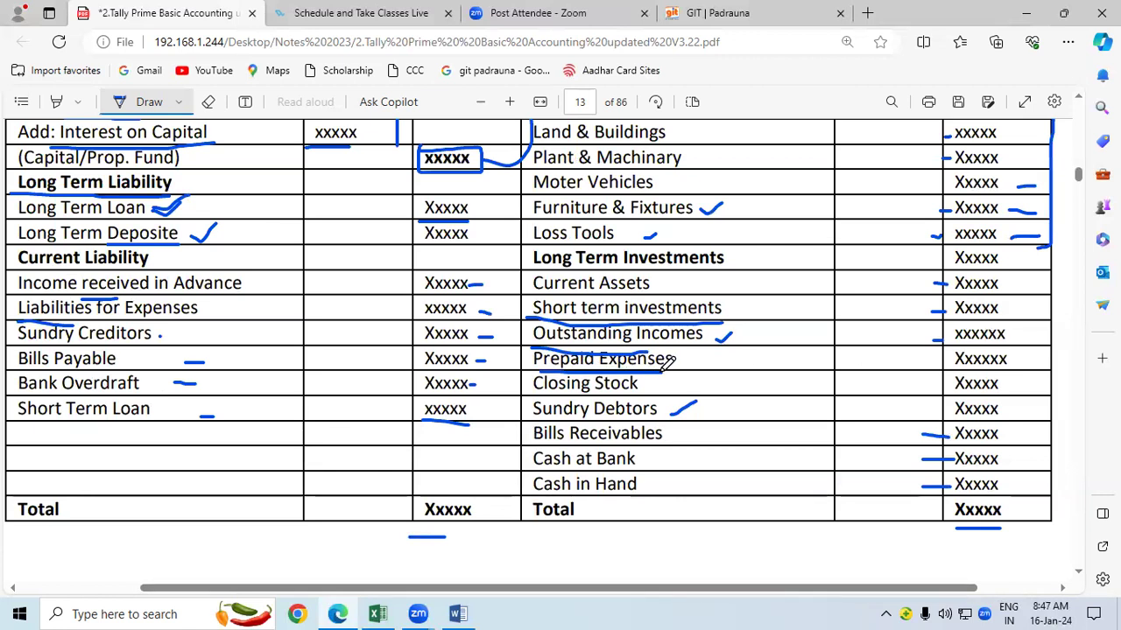
{"action": "left_click_drag", "start_coordinate": [930, 361], "coordinate": [923, 367]}
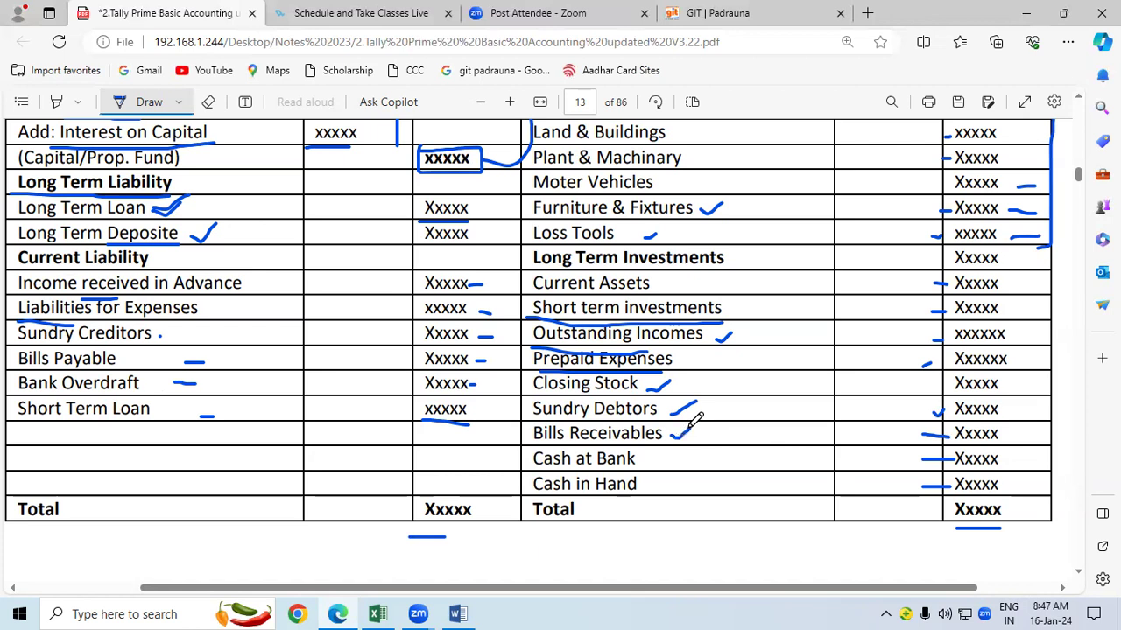
Step: Tick Bills Receivables and Cash at Bank, bracket the cash amounts, and mark both Total amounts
{"action": "left_click_drag", "start_coordinate": [670, 432], "coordinate": [692, 427]}
{"action": "left_click_drag", "start_coordinate": [929, 461], "coordinate": [933, 458]}
{"action": "left_click_drag", "start_coordinate": [933, 489], "coordinate": [933, 461]}
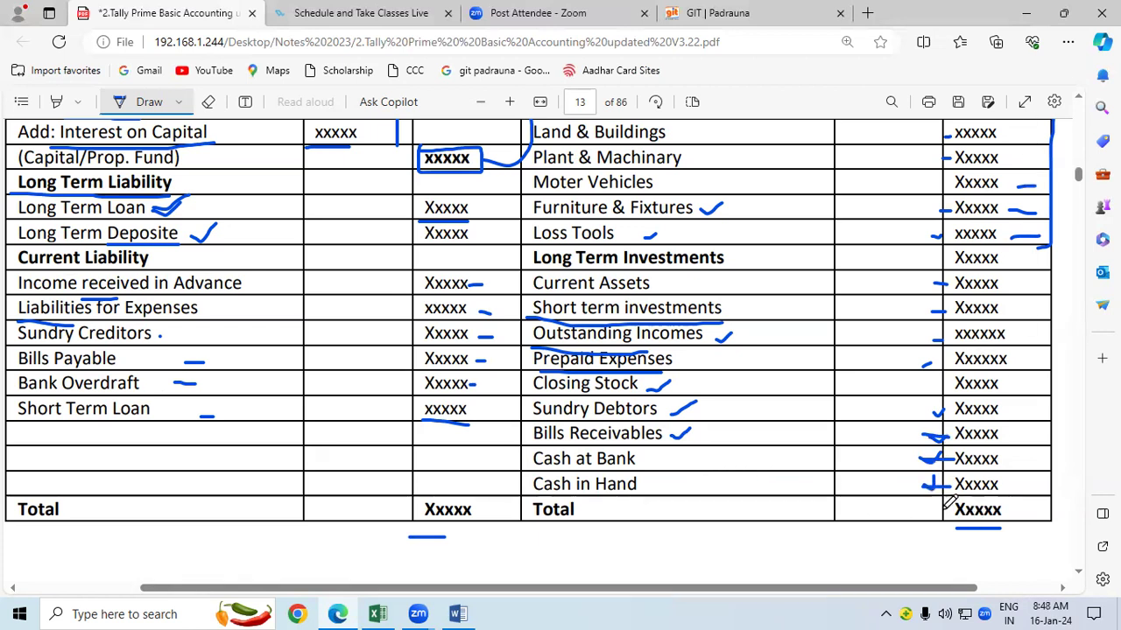
{"action": "left_click_drag", "start_coordinate": [938, 504], "coordinate": [995, 495]}
{"action": "left_click_drag", "start_coordinate": [429, 496], "coordinate": [501, 494]}
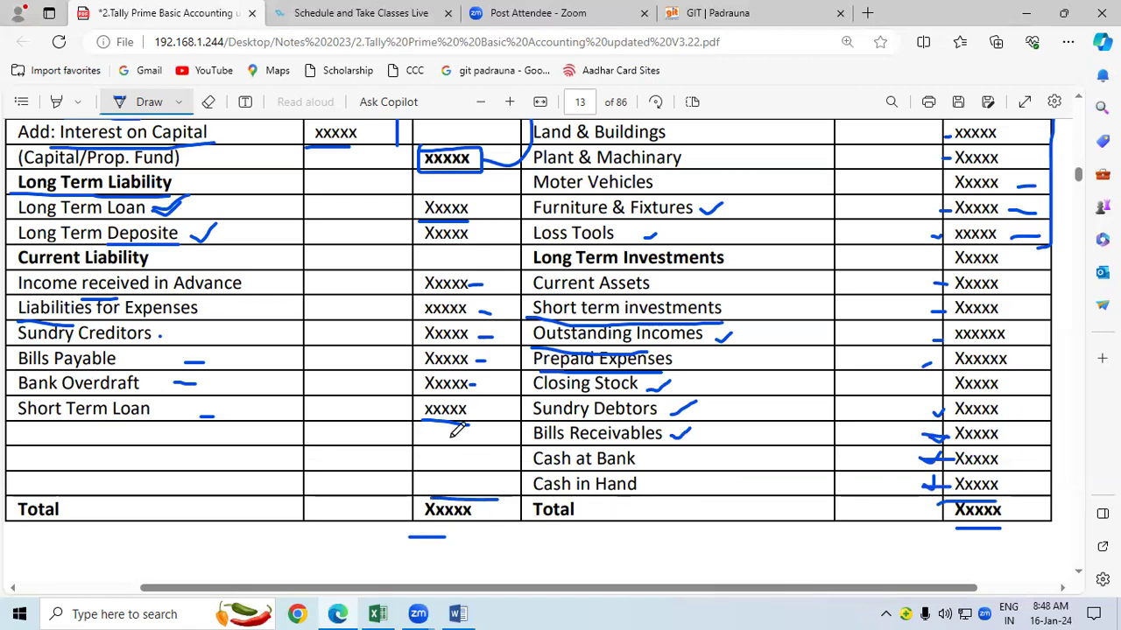
Step: Erase all the blue pen marks across the balance sheet table, including the Long Term Liability underline
{"action": "left_click", "coordinate": [208, 101]}
{"action": "mouse_move", "coordinate": [475, 146]}
{"action": "left_mouse_down"}
{"action": "mouse_move", "coordinate": [452, 493]}
{"action": "mouse_move", "coordinate": [440, 505]}
{"action": "mouse_move", "coordinate": [453, 443]}
{"action": "mouse_move", "coordinate": [569, 429]}
{"action": "mouse_move", "coordinate": [674, 261]}
{"action": "mouse_move", "coordinate": [685, 477]}
{"action": "mouse_move", "coordinate": [725, 229]}
{"action": "left_mouse_up"}
{"action": "mouse_move", "coordinate": [671, 260]}
{"action": "left_mouse_down"}
{"action": "mouse_move", "coordinate": [652, 233]}
{"action": "mouse_move", "coordinate": [718, 208]}
{"action": "left_mouse_up"}
{"action": "mouse_move", "coordinate": [937, 170]}
{"action": "left_mouse_down"}
{"action": "mouse_move", "coordinate": [915, 425]}
{"action": "mouse_move", "coordinate": [950, 330]}
{"action": "mouse_move", "coordinate": [931, 426]}
{"action": "mouse_move", "coordinate": [964, 526]}
{"action": "mouse_move", "coordinate": [989, 524]}
{"action": "left_mouse_up"}
{"action": "left_click_drag", "start_coordinate": [1040, 199], "coordinate": [1039, 238]}
{"action": "left_click_drag", "start_coordinate": [534, 111], "coordinate": [485, 183]}
{"action": "mouse_move", "coordinate": [366, 111]}
{"action": "left_mouse_down"}
{"action": "mouse_move", "coordinate": [94, 243]}
{"action": "mouse_move", "coordinate": [174, 191]}
{"action": "mouse_move", "coordinate": [217, 181]}
{"action": "mouse_move", "coordinate": [101, 321]}
{"action": "mouse_move", "coordinate": [75, 290]}
{"action": "mouse_move", "coordinate": [193, 358]}
{"action": "mouse_move", "coordinate": [198, 394]}
{"action": "mouse_move", "coordinate": [170, 357]}
{"action": "left_mouse_up"}
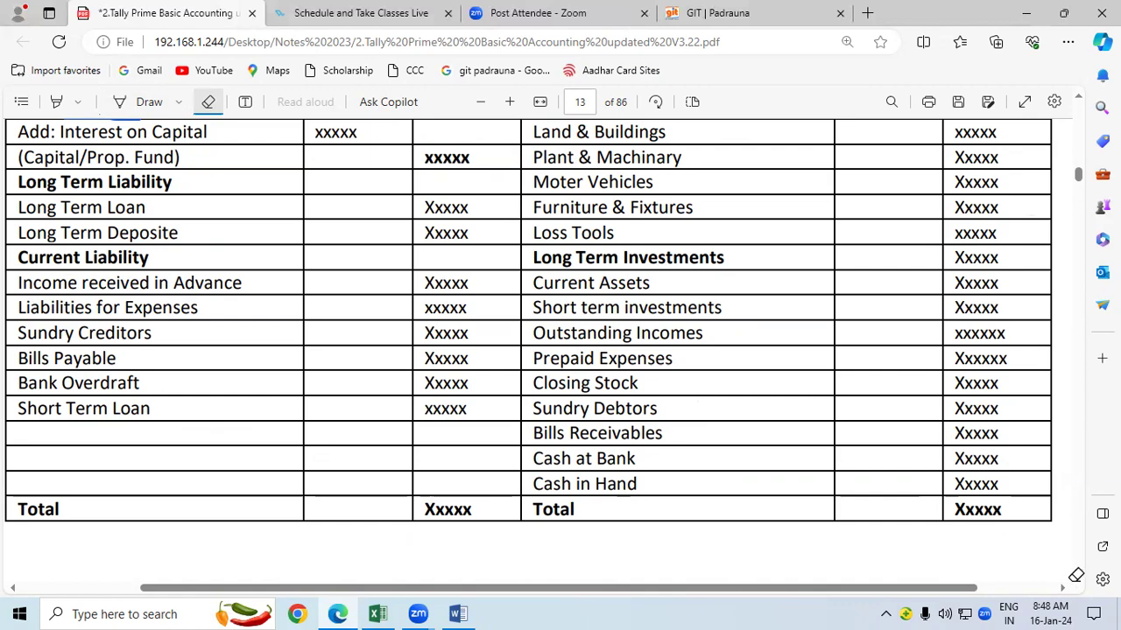
Step: Scroll down to the 31 March 2021 trial balance table, zoom out, and bring the Capital row into view
{"action": "scroll", "coordinate": [1083, 578], "scroll_direction": "down", "scroll_amount": 2}
{"action": "scroll", "coordinate": [1082, 578], "scroll_direction": "down", "scroll_amount": 1}
{"action": "scroll", "coordinate": [1082, 578], "scroll_direction": "down", "scroll_amount": 2}
{"action": "scroll", "coordinate": [1083, 578], "scroll_direction": "down", "scroll_amount": 1}
{"action": "scroll", "coordinate": [1083, 578], "scroll_direction": "down", "scroll_amount": 2}
{"action": "scroll", "coordinate": [1082, 578], "scroll_direction": "down", "scroll_amount": 1}
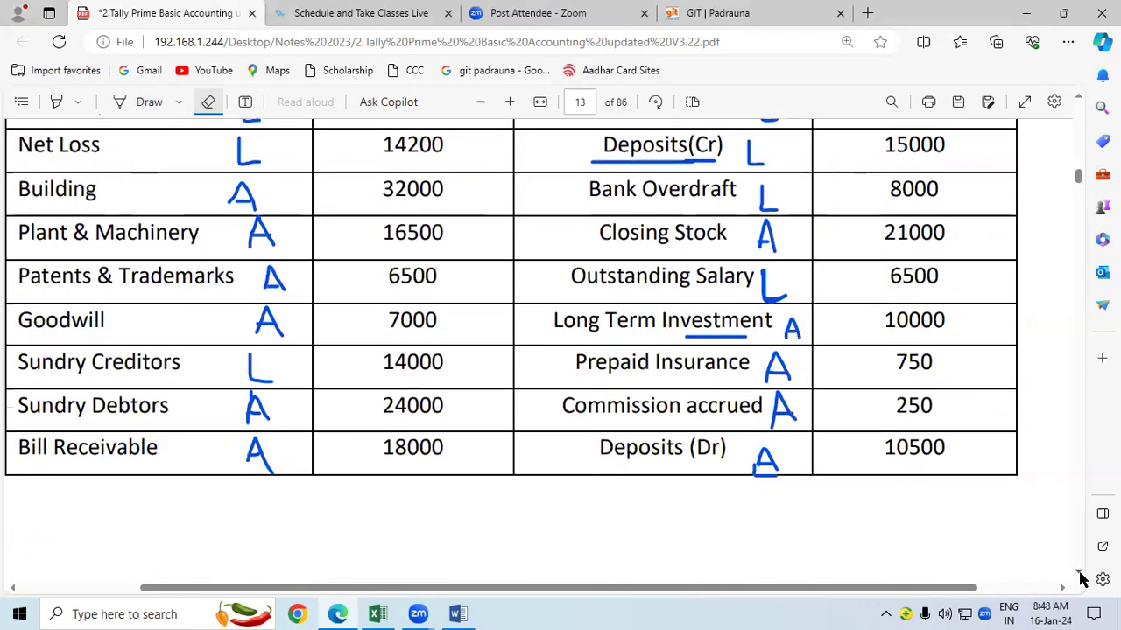
{"action": "left_click", "coordinate": [480, 102]}
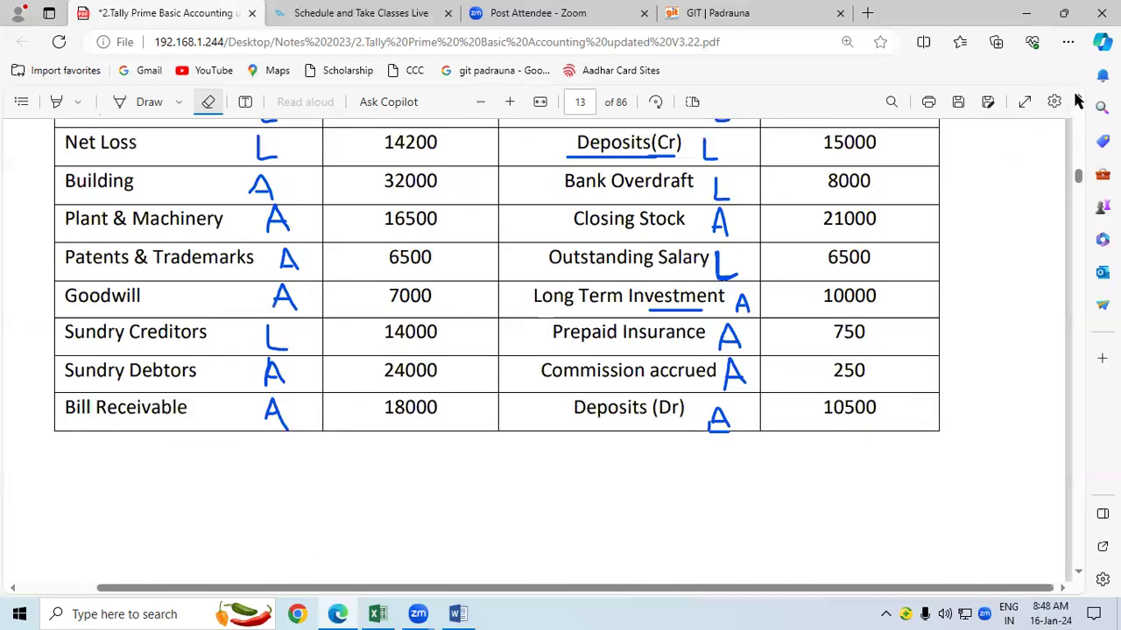
{"action": "scroll", "coordinate": [1075, 103], "scroll_direction": "up", "scroll_amount": 1}
{"action": "scroll", "coordinate": [1077, 102], "scroll_direction": "up", "scroll_amount": 1}
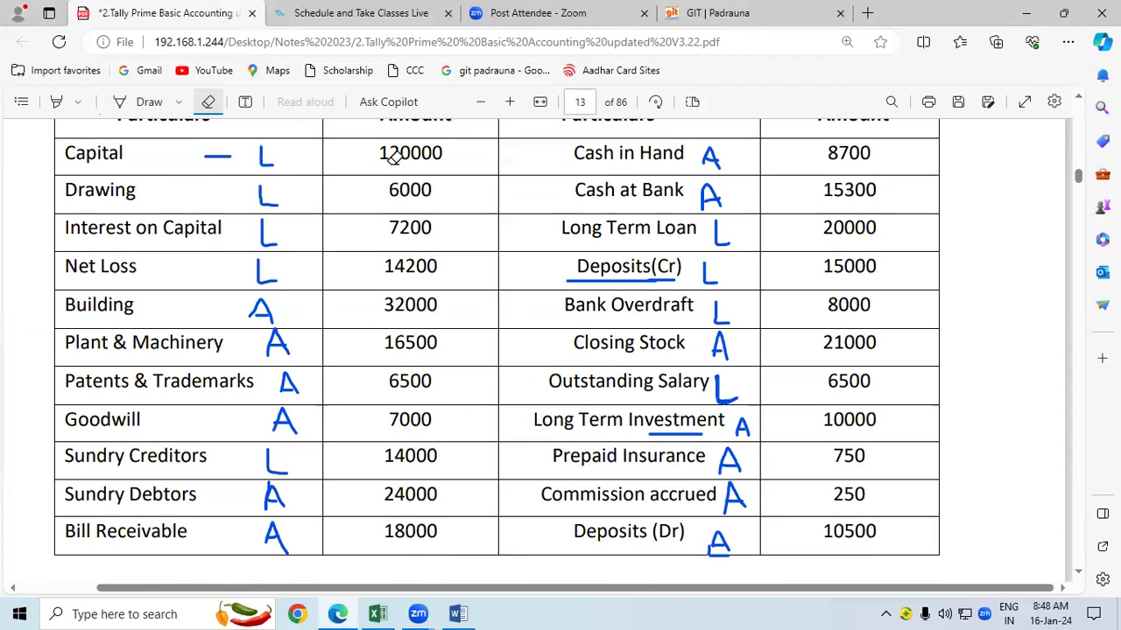
Step: With the pen, dash the L/A labels for Capital, Drawing, Interest on Capital, Net Loss and Building
{"action": "left_click", "coordinate": [137, 103]}
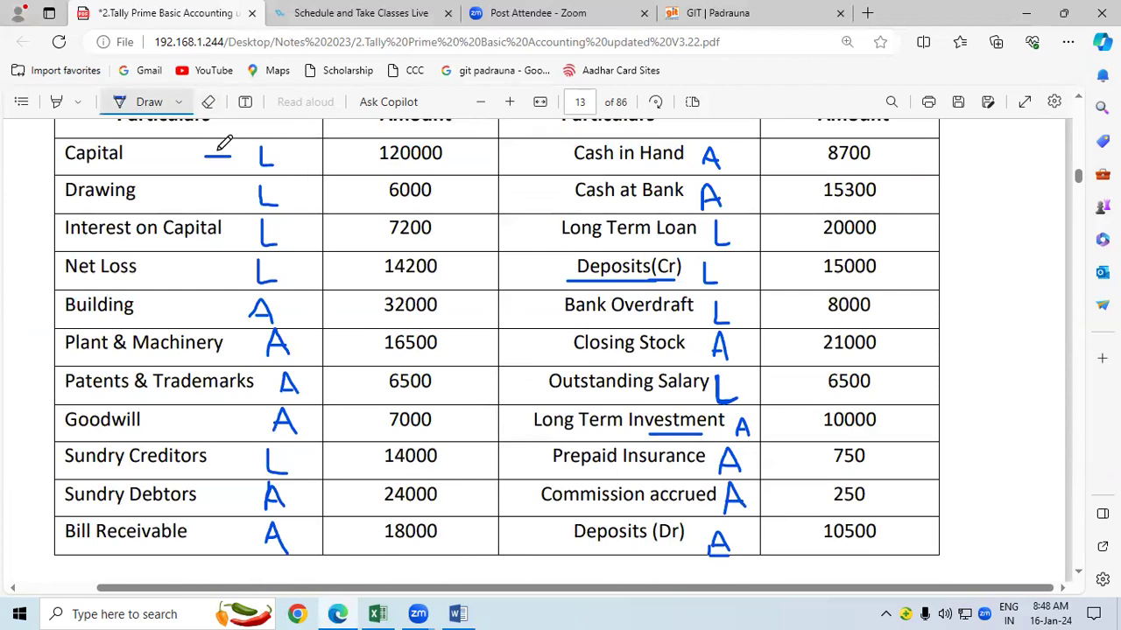
{"action": "left_click_drag", "start_coordinate": [208, 153], "coordinate": [231, 155]}
{"action": "left_click_drag", "start_coordinate": [207, 190], "coordinate": [224, 190]}
{"action": "left_click_drag", "start_coordinate": [294, 197], "coordinate": [309, 197]}
{"action": "left_click_drag", "start_coordinate": [212, 248], "coordinate": [226, 249]}
{"action": "left_click_drag", "start_coordinate": [295, 237], "coordinate": [306, 237]}
{"action": "left_click_drag", "start_coordinate": [200, 278], "coordinate": [214, 277]}
{"action": "left_click_drag", "start_coordinate": [287, 274], "coordinate": [303, 272]}
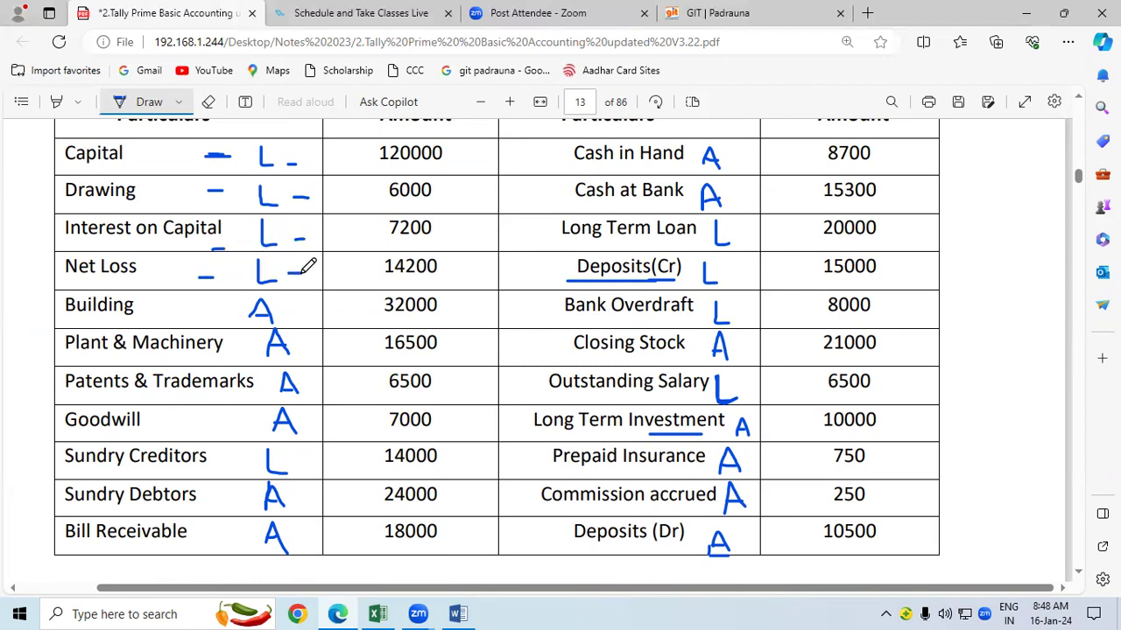
{"action": "left_click_drag", "start_coordinate": [201, 315], "coordinate": [221, 318]}
Step: Mark Plant & Machinery, Patents & Trademarks, Goodwill, Sundry Creditors, Sundry Debtors and Bill Receivable beside their L/A labels
{"action": "left_click_drag", "start_coordinate": [229, 356], "coordinate": [253, 355]}
{"action": "left_click_drag", "start_coordinate": [118, 400], "coordinate": [207, 409]}
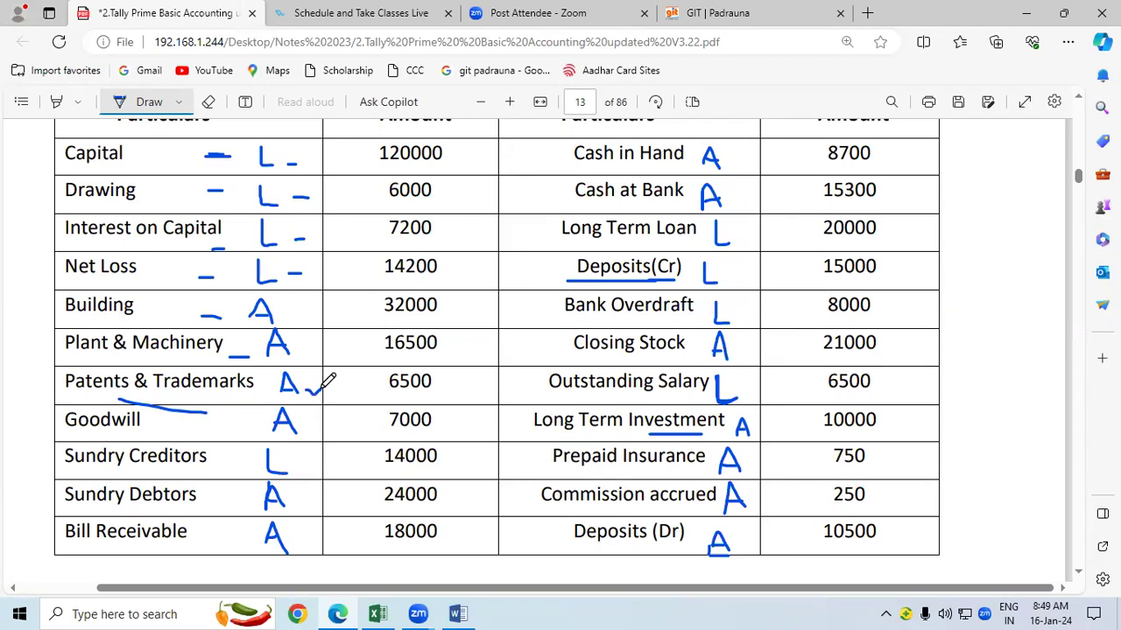
{"action": "left_click_drag", "start_coordinate": [190, 426], "coordinate": [226, 429]}
{"action": "left_click_drag", "start_coordinate": [304, 430], "coordinate": [320, 434]}
{"action": "left_click_drag", "start_coordinate": [202, 470], "coordinate": [217, 471]}
{"action": "left_click_drag", "start_coordinate": [270, 472], "coordinate": [291, 474]}
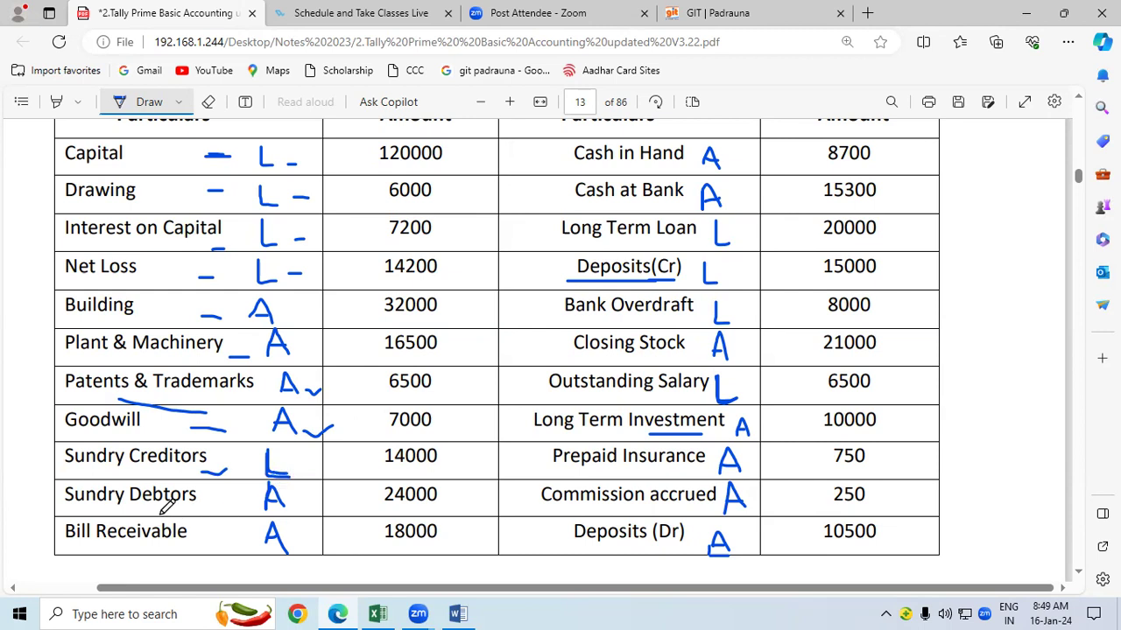
{"action": "left_click_drag", "start_coordinate": [219, 500], "coordinate": [235, 502]}
{"action": "left_click_drag", "start_coordinate": [195, 546], "coordinate": [234, 546]}
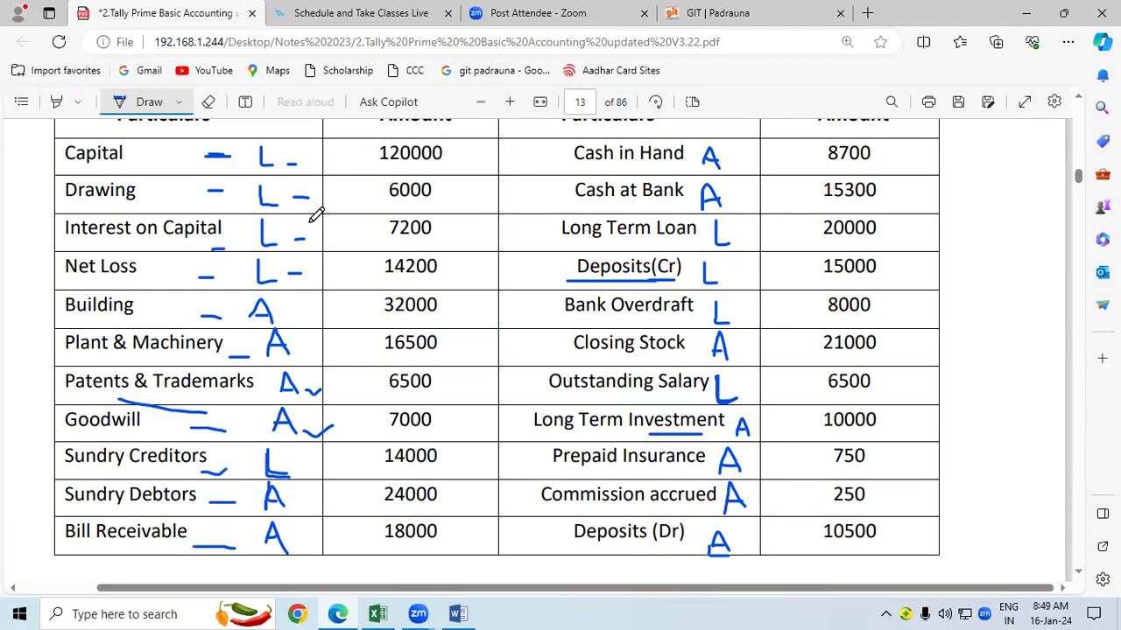
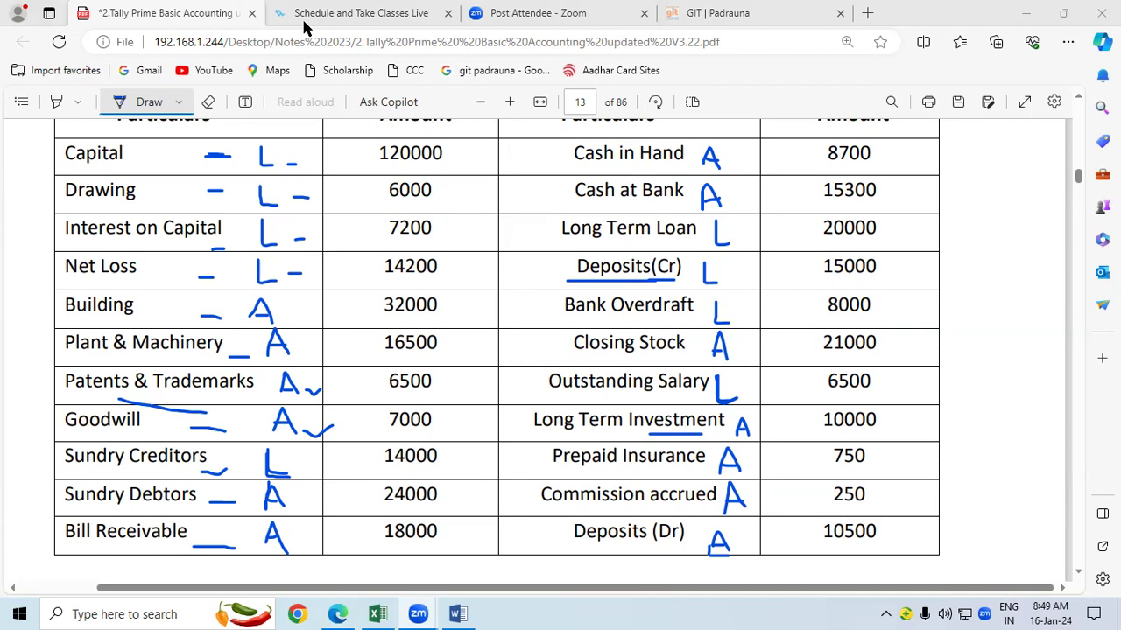
Step: Zoom the PDF out so the particulars table fits, then scroll down to page 14's worked balance sheet
{"action": "left_click", "coordinate": [480, 104]}
{"action": "left_click", "coordinate": [1078, 99]}
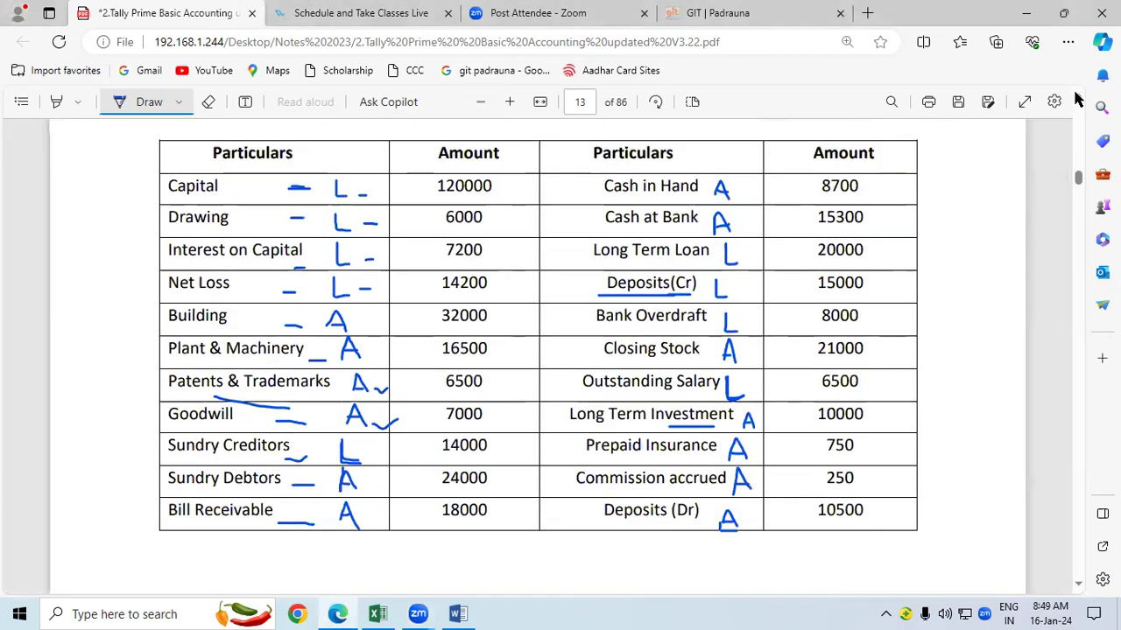
{"action": "left_click", "coordinate": [1079, 585]}
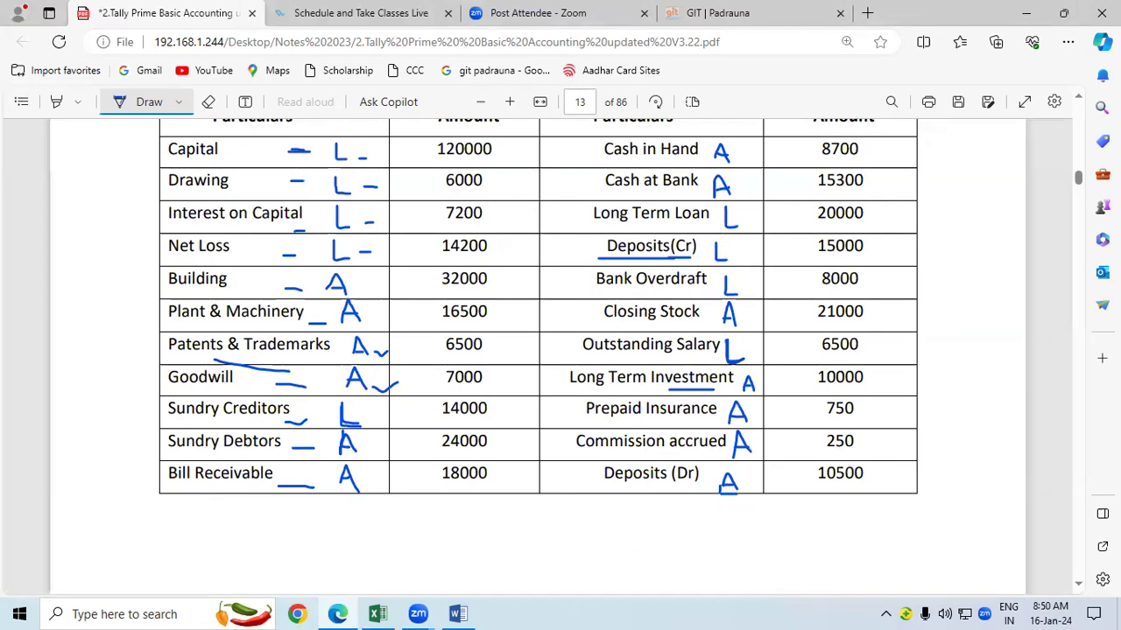
{"action": "scroll", "coordinate": [1078, 589], "scroll_direction": "down", "scroll_amount": 2}
{"action": "scroll", "coordinate": [1079, 588], "scroll_direction": "down", "scroll_amount": 2}
{"action": "scroll", "coordinate": [1079, 588], "scroll_direction": "down", "scroll_amount": 5}
{"action": "scroll", "coordinate": [1079, 588], "scroll_direction": "down", "scroll_amount": 2}
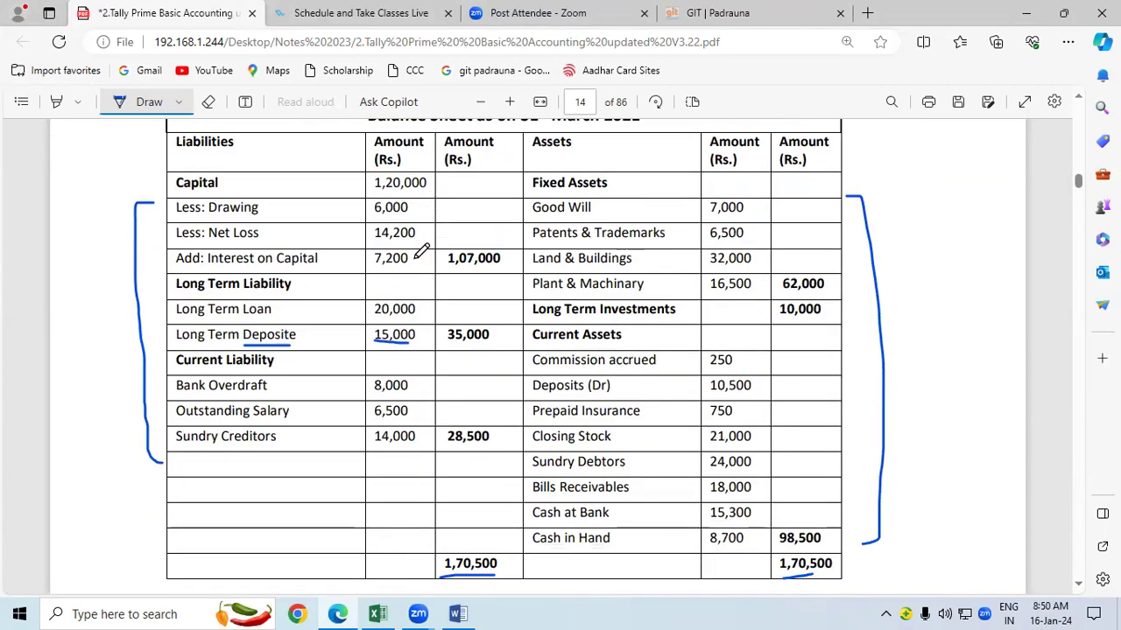
Step: Underline and tick the capital figures 1,20,000, 6,000 and 14,200 in pen
{"action": "left_click_drag", "start_coordinate": [369, 190], "coordinate": [427, 189]}
{"action": "left_click_drag", "start_coordinate": [372, 216], "coordinate": [410, 216]}
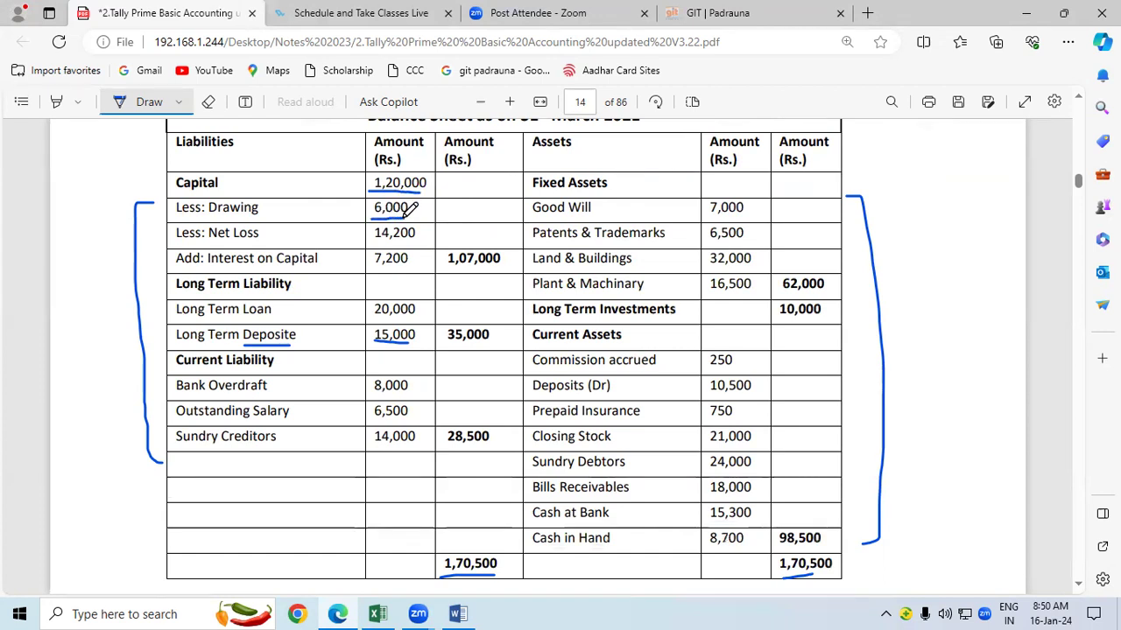
{"action": "left_click_drag", "start_coordinate": [372, 246], "coordinate": [417, 245]}
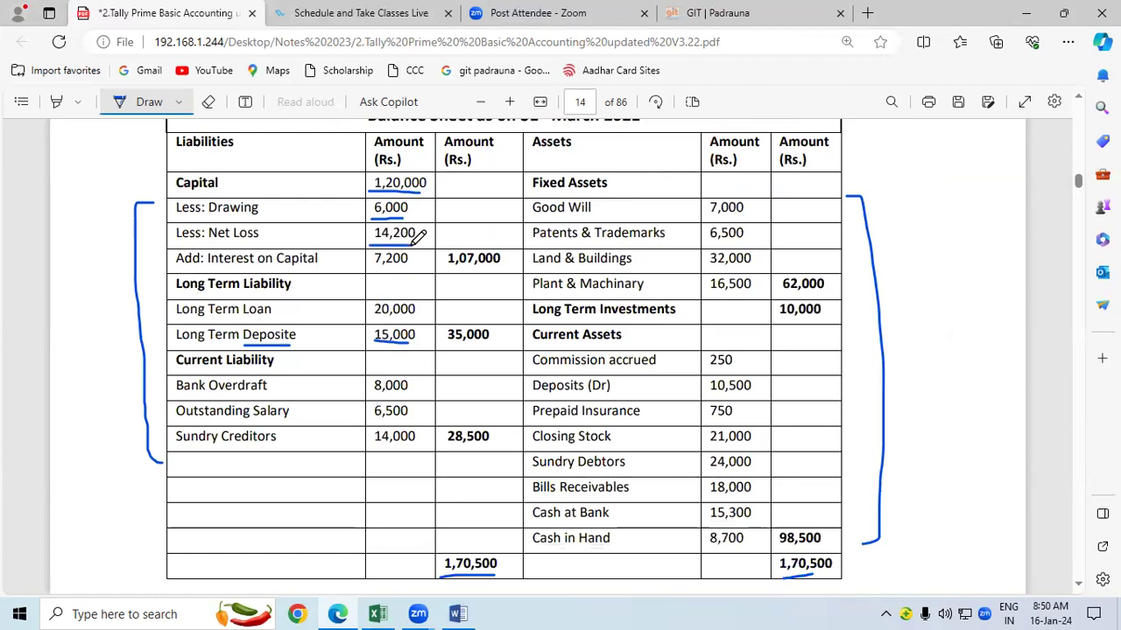
{"action": "left_click_drag", "start_coordinate": [298, 269], "coordinate": [409, 271]}
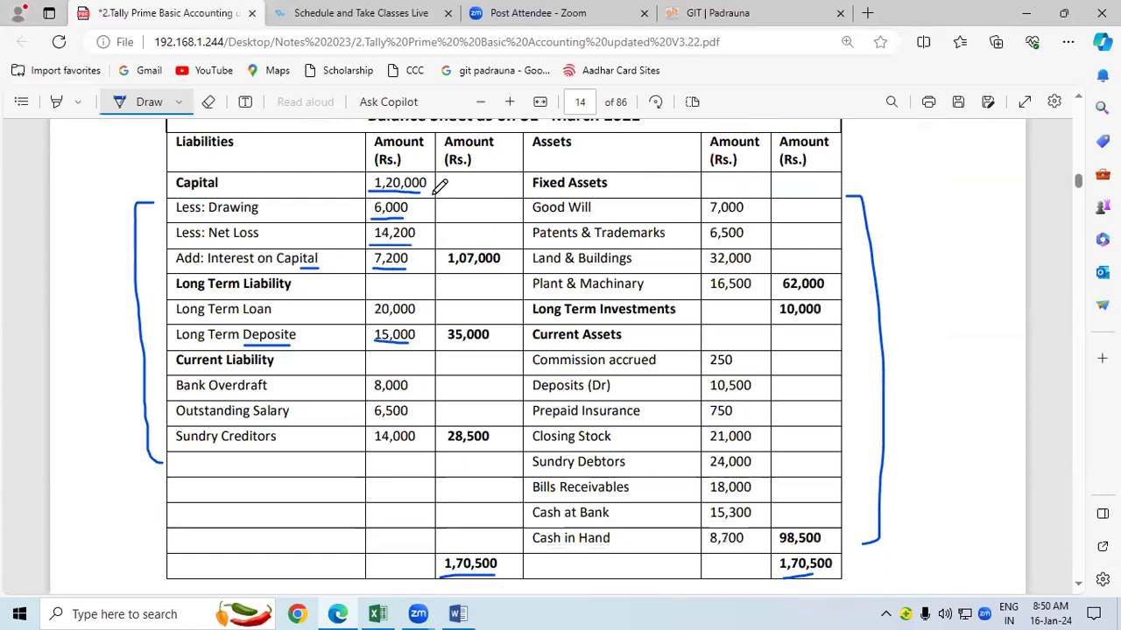
{"action": "left_click_drag", "start_coordinate": [428, 186], "coordinate": [451, 181]}
{"action": "mouse_move", "coordinate": [423, 216]}
{"action": "left_mouse_down"}
{"action": "mouse_move", "coordinate": [446, 207]}
{"action": "mouse_move", "coordinate": [433, 256]}
{"action": "mouse_move", "coordinate": [505, 273]}
{"action": "left_mouse_up"}
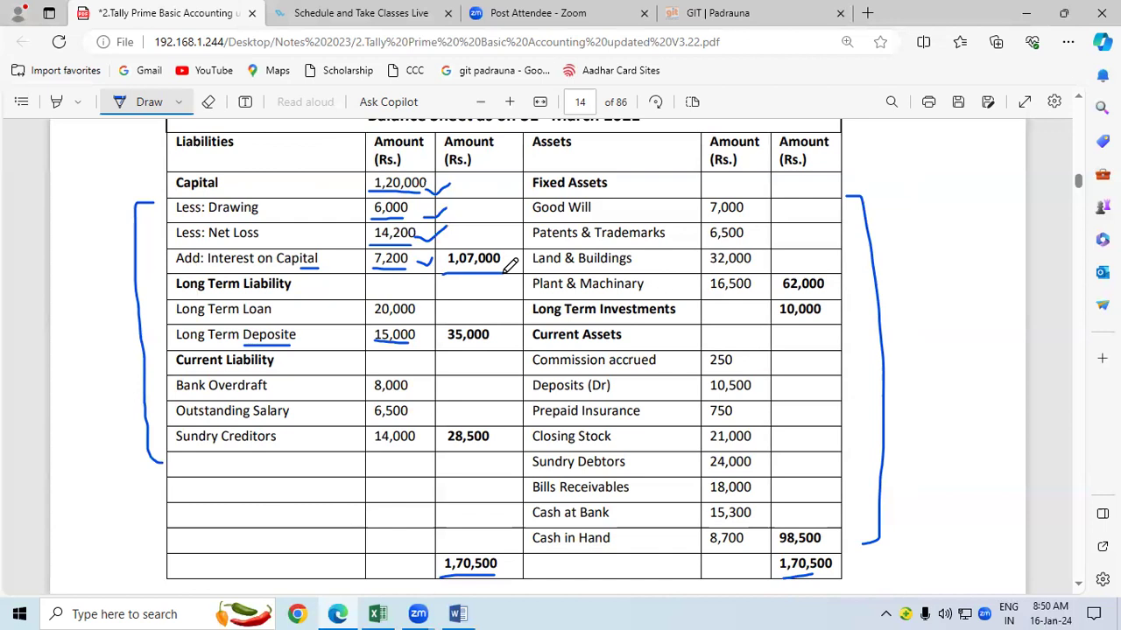
Step: Mark the Long Term Loan and Deposit rows, the 28,500 subtotal, and the 8,000 and 6,500 liabilities
{"action": "left_click_drag", "start_coordinate": [342, 309], "coordinate": [361, 308]}
{"action": "left_click_drag", "start_coordinate": [326, 335], "coordinate": [355, 333]}
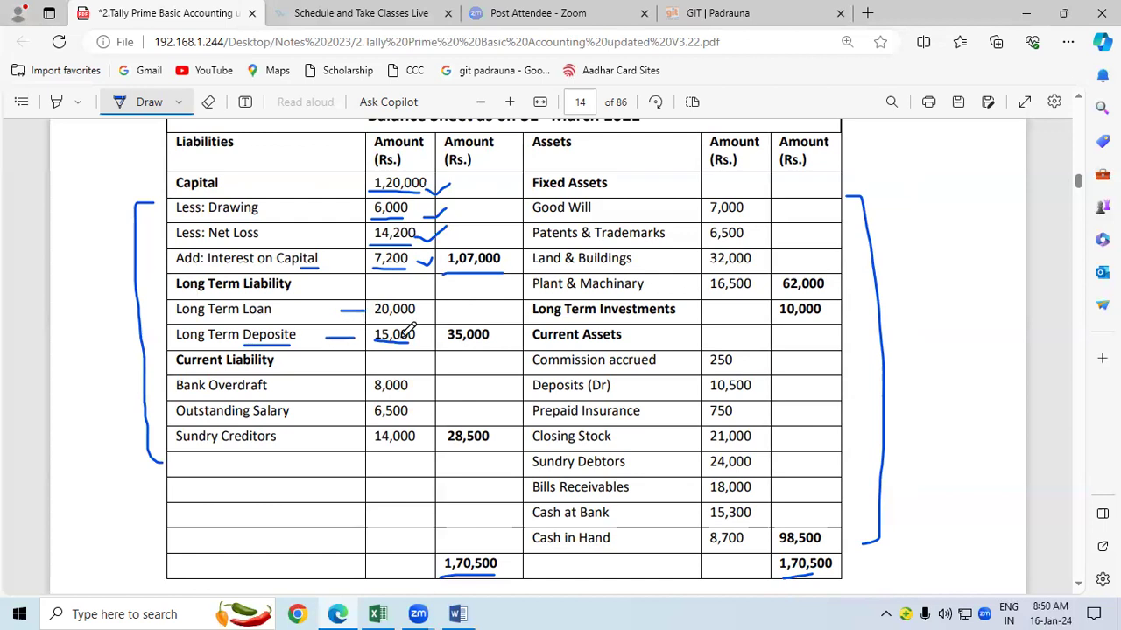
{"action": "mouse_move", "coordinate": [420, 308]}
{"action": "left_mouse_down"}
{"action": "mouse_move", "coordinate": [431, 320]}
{"action": "mouse_move", "coordinate": [422, 338]}
{"action": "mouse_move", "coordinate": [484, 345]}
{"action": "left_mouse_up"}
{"action": "left_click_drag", "start_coordinate": [444, 447], "coordinate": [488, 448]}
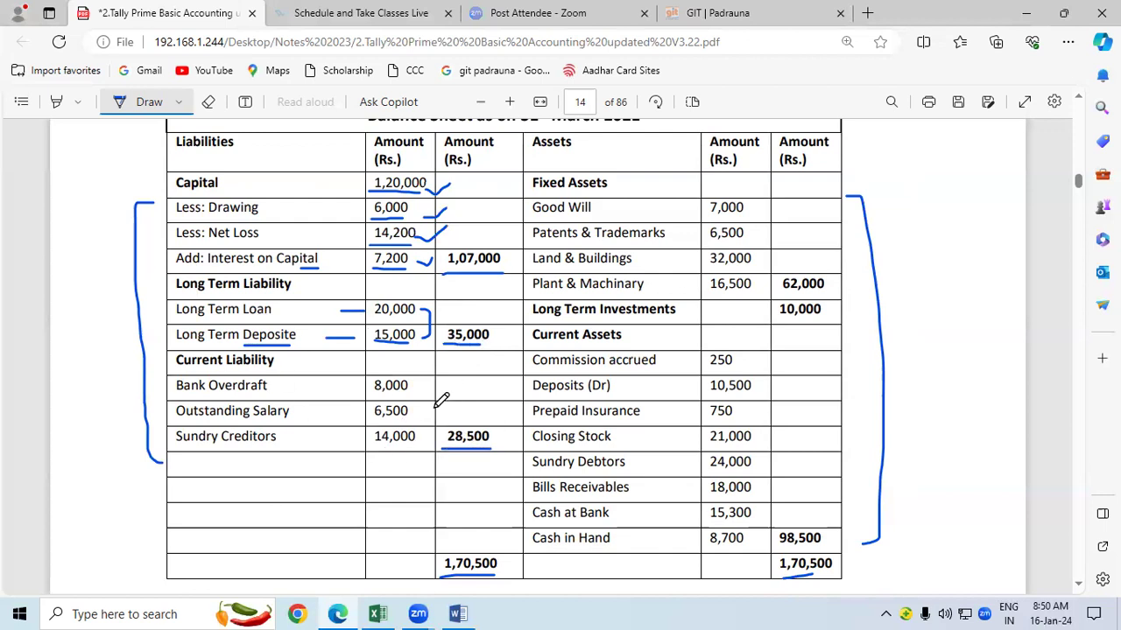
{"action": "left_click_drag", "start_coordinate": [409, 383], "coordinate": [430, 377]}
{"action": "left_click_drag", "start_coordinate": [419, 416], "coordinate": [427, 416]}
Step: Erase the ticks, underlines and brackets, keeping the total underlines
{"action": "left_click", "coordinate": [209, 101]}
{"action": "left_click_drag", "start_coordinate": [125, 350], "coordinate": [144, 345]}
{"action": "mouse_move", "coordinate": [395, 358]}
{"action": "left_mouse_down"}
{"action": "mouse_move", "coordinate": [383, 171]}
{"action": "mouse_move", "coordinate": [280, 311]}
{"action": "mouse_move", "coordinate": [315, 291]}
{"action": "mouse_move", "coordinate": [384, 304]}
{"action": "mouse_move", "coordinate": [462, 430]}
{"action": "mouse_move", "coordinate": [455, 211]}
{"action": "mouse_move", "coordinate": [374, 276]}
{"action": "left_mouse_up"}
{"action": "left_click_drag", "start_coordinate": [266, 333], "coordinate": [267, 345]}
{"action": "left_click_drag", "start_coordinate": [895, 213], "coordinate": [870, 253]}
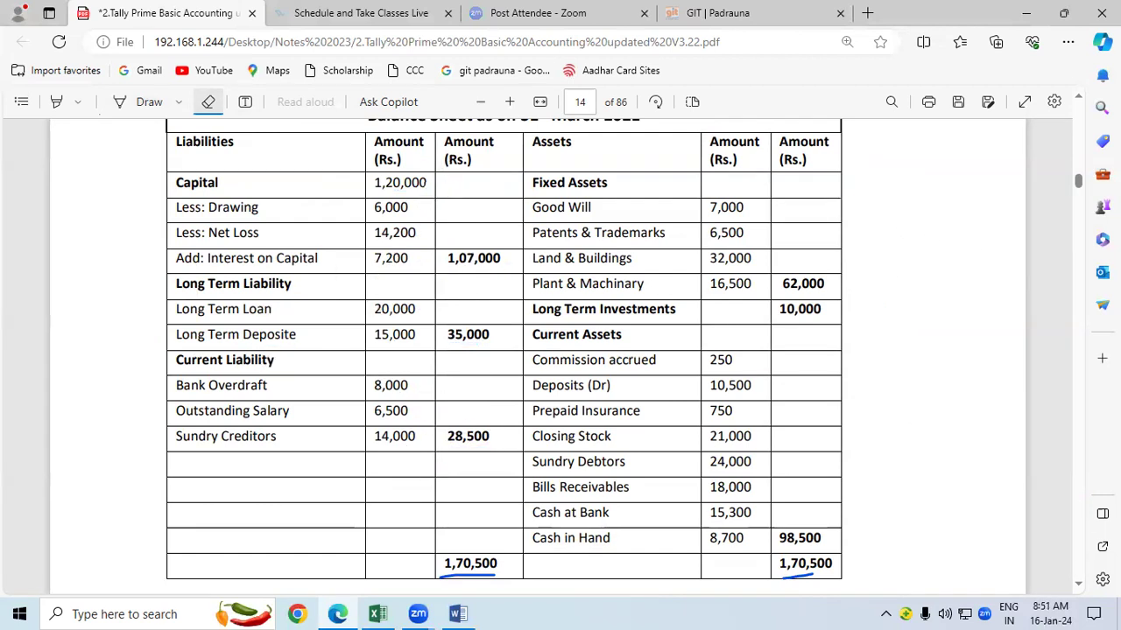
Step: Scroll to Practice Set 1 and erase the L and A marks in both particulars columns
{"action": "scroll", "coordinate": [1079, 585], "scroll_direction": "down", "scroll_amount": 1}
{"action": "scroll", "coordinate": [1079, 585], "scroll_direction": "down", "scroll_amount": 1}
{"action": "scroll", "coordinate": [1079, 585], "scroll_direction": "down", "scroll_amount": 2}
{"action": "scroll", "coordinate": [1078, 585], "scroll_direction": "down", "scroll_amount": 1}
{"action": "scroll", "coordinate": [1079, 585], "scroll_direction": "down", "scroll_amount": 1}
{"action": "scroll", "coordinate": [1078, 585], "scroll_direction": "down", "scroll_amount": 1}
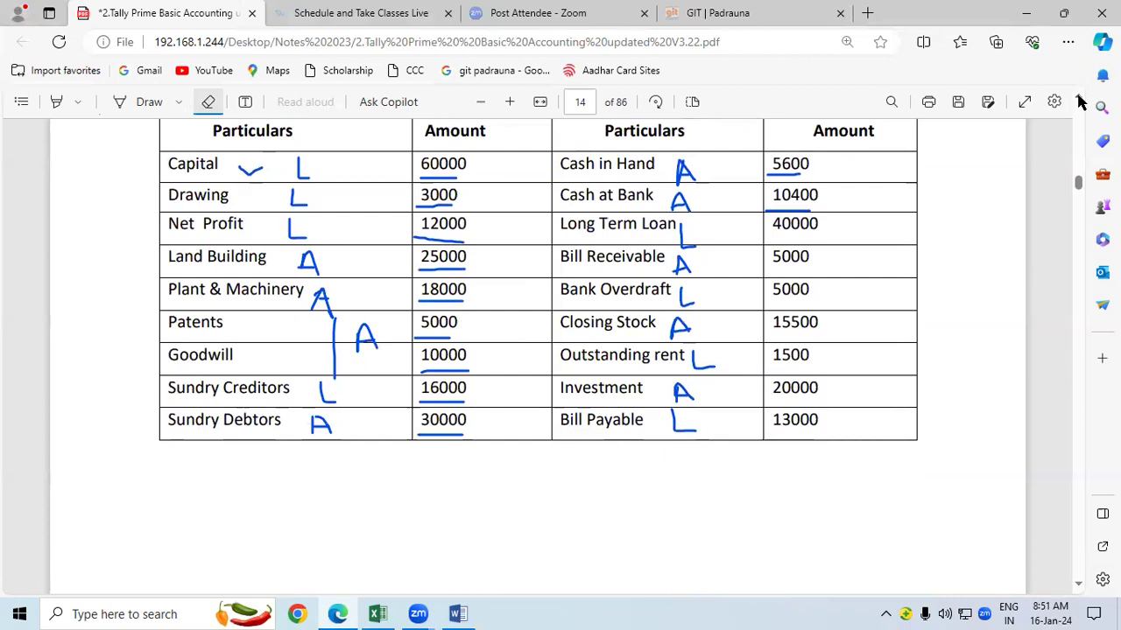
{"action": "scroll", "coordinate": [1082, 103], "scroll_direction": "up", "scroll_amount": 1}
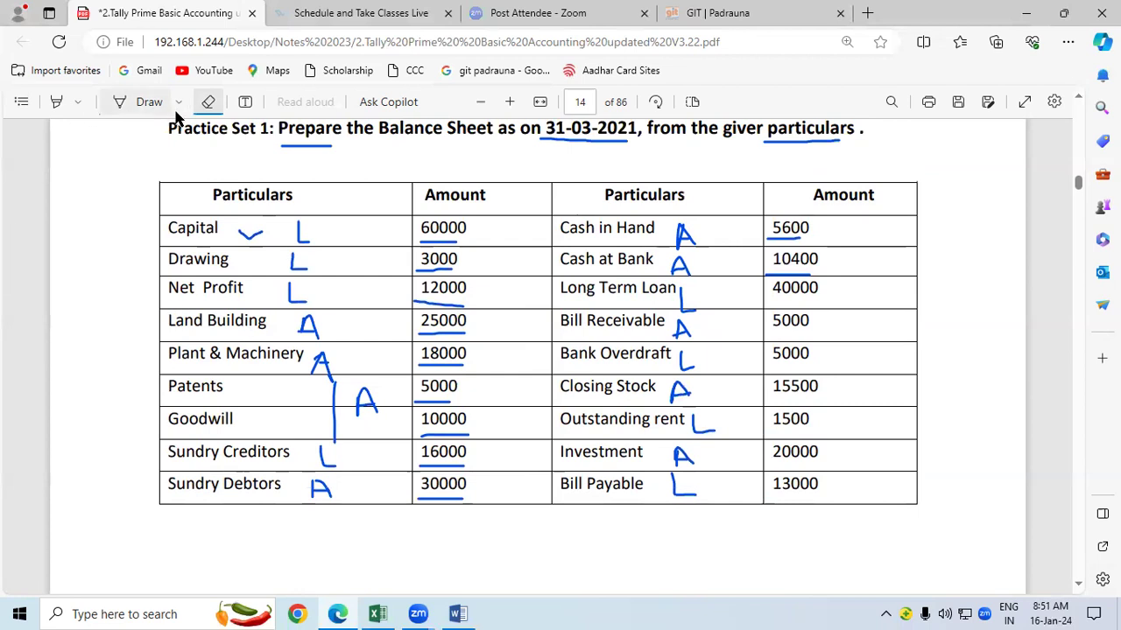
{"action": "left_click", "coordinate": [203, 103]}
{"action": "left_click", "coordinate": [207, 102]}
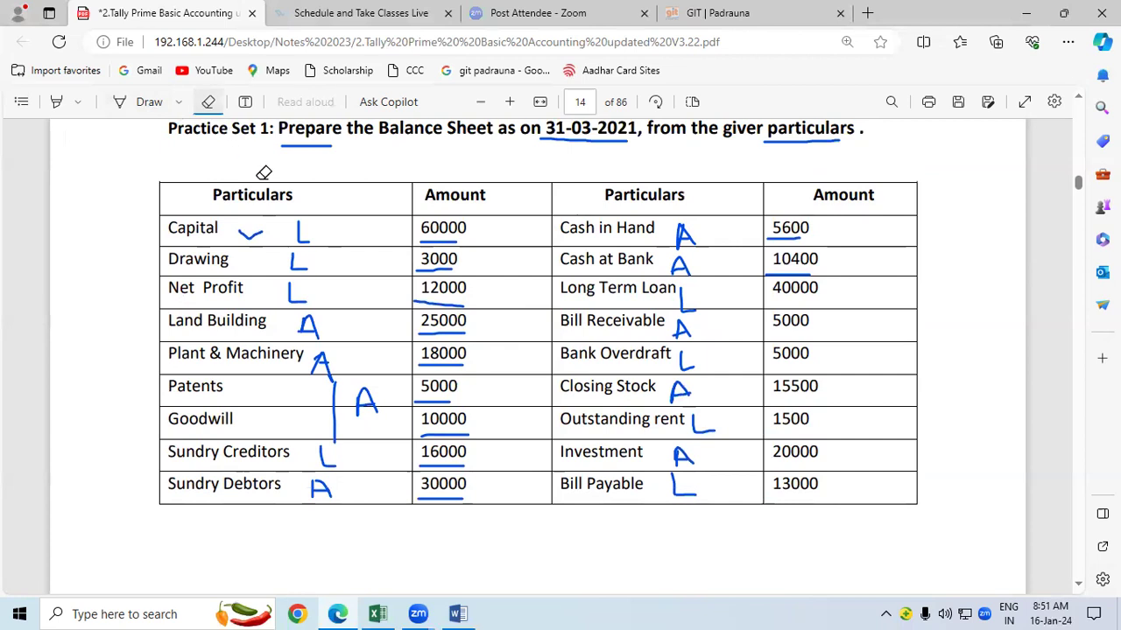
{"action": "mouse_move", "coordinate": [303, 218]}
{"action": "left_mouse_down"}
{"action": "mouse_move", "coordinate": [329, 458]}
{"action": "mouse_move", "coordinate": [575, 317]}
{"action": "mouse_move", "coordinate": [471, 165]}
{"action": "mouse_move", "coordinate": [395, 520]}
{"action": "mouse_move", "coordinate": [324, 309]}
{"action": "mouse_move", "coordinate": [325, 463]}
{"action": "mouse_move", "coordinate": [215, 359]}
{"action": "mouse_move", "coordinate": [340, 128]}
{"action": "mouse_move", "coordinate": [764, 171]}
{"action": "left_mouse_up"}
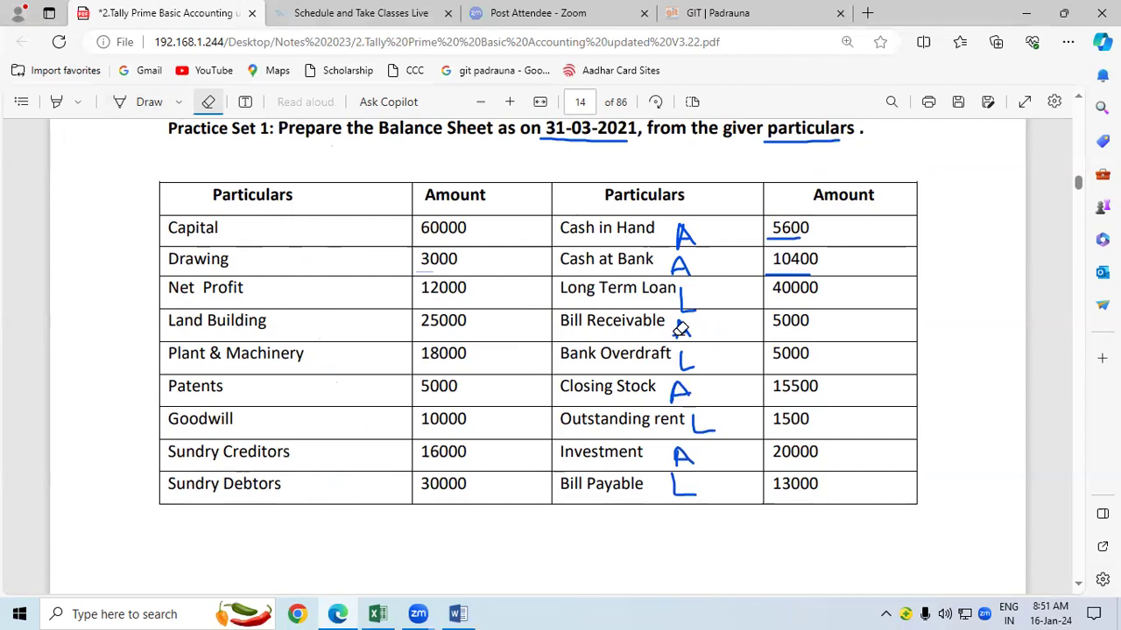
{"action": "mouse_move", "coordinate": [681, 329]}
{"action": "left_mouse_down"}
{"action": "mouse_move", "coordinate": [681, 193]}
{"action": "mouse_move", "coordinate": [690, 418]}
{"action": "mouse_move", "coordinate": [705, 473]}
{"action": "mouse_move", "coordinate": [680, 452]}
{"action": "mouse_move", "coordinate": [776, 223]}
{"action": "mouse_move", "coordinate": [605, 486]}
{"action": "left_mouse_up"}
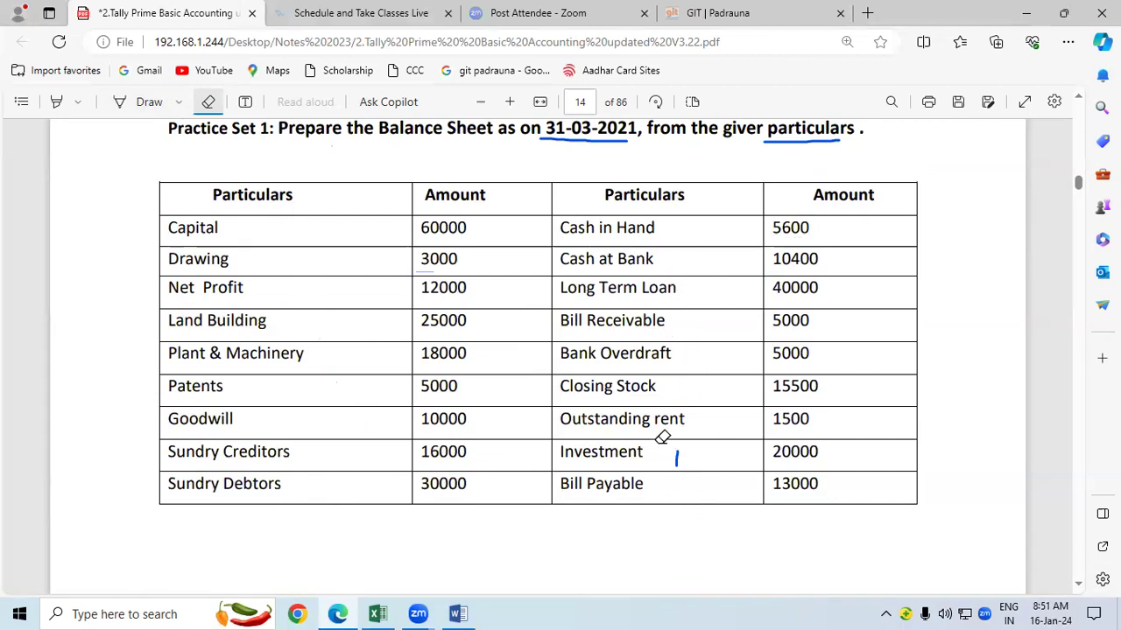
Step: Erase the heading underlines under 31-03-2021 and particulars, then return to the pen
{"action": "left_click_drag", "start_coordinate": [529, 140], "coordinate": [664, 129]}
{"action": "left_click_drag", "start_coordinate": [841, 118], "coordinate": [818, 140]}
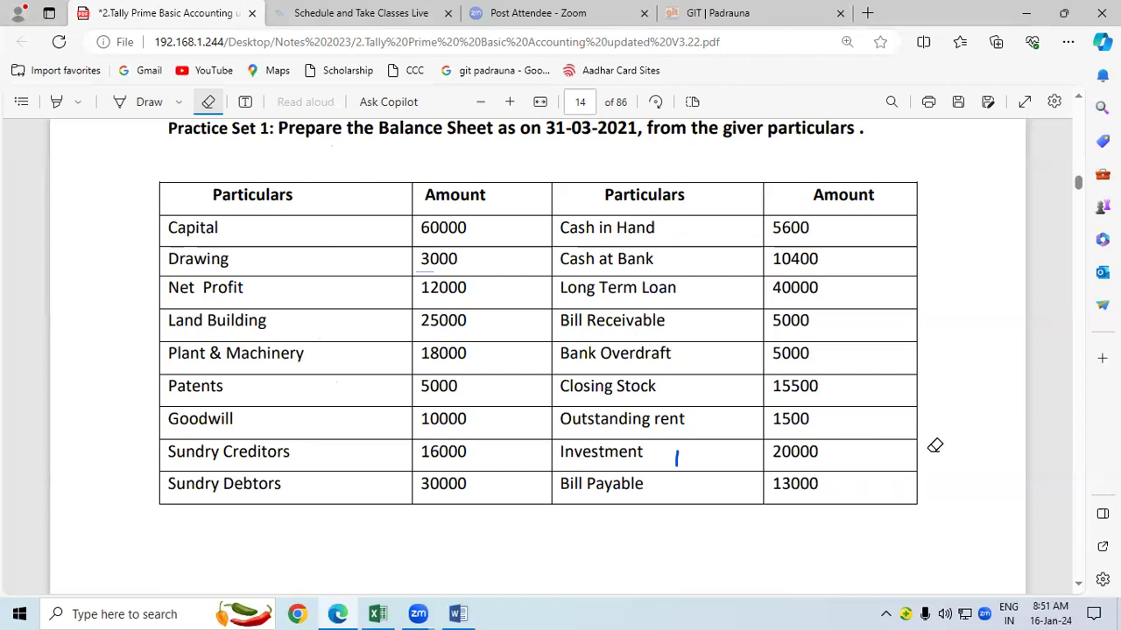
{"action": "left_click", "coordinate": [140, 104]}
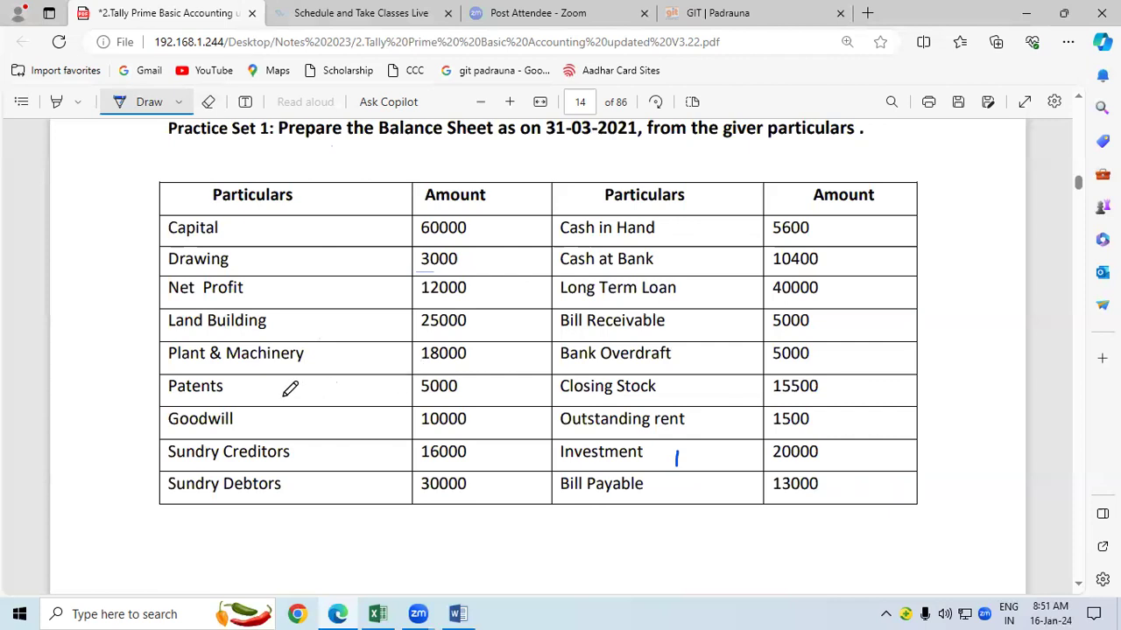
Step: Label Capital and Drawing as L; Land Building, Patents, Goodwill and Sundry Debtors as A
{"action": "left_click_drag", "start_coordinate": [239, 230], "coordinate": [253, 230]}
{"action": "left_click_drag", "start_coordinate": [267, 220], "coordinate": [285, 238]}
{"action": "mouse_move", "coordinate": [246, 265]}
{"action": "left_mouse_down"}
{"action": "mouse_move", "coordinate": [289, 275]}
{"action": "mouse_move", "coordinate": [271, 294]}
{"action": "mouse_move", "coordinate": [329, 302]}
{"action": "left_mouse_up"}
{"action": "mouse_move", "coordinate": [292, 334]}
{"action": "left_mouse_down"}
{"action": "mouse_move", "coordinate": [350, 340]}
{"action": "mouse_move", "coordinate": [345, 329]}
{"action": "mouse_move", "coordinate": [327, 372]}
{"action": "mouse_move", "coordinate": [345, 372]}
{"action": "mouse_move", "coordinate": [299, 440]}
{"action": "left_mouse_up"}
{"action": "mouse_move", "coordinate": [336, 393]}
{"action": "left_mouse_down"}
{"action": "mouse_move", "coordinate": [336, 416]}
{"action": "mouse_move", "coordinate": [356, 407]}
{"action": "left_mouse_up"}
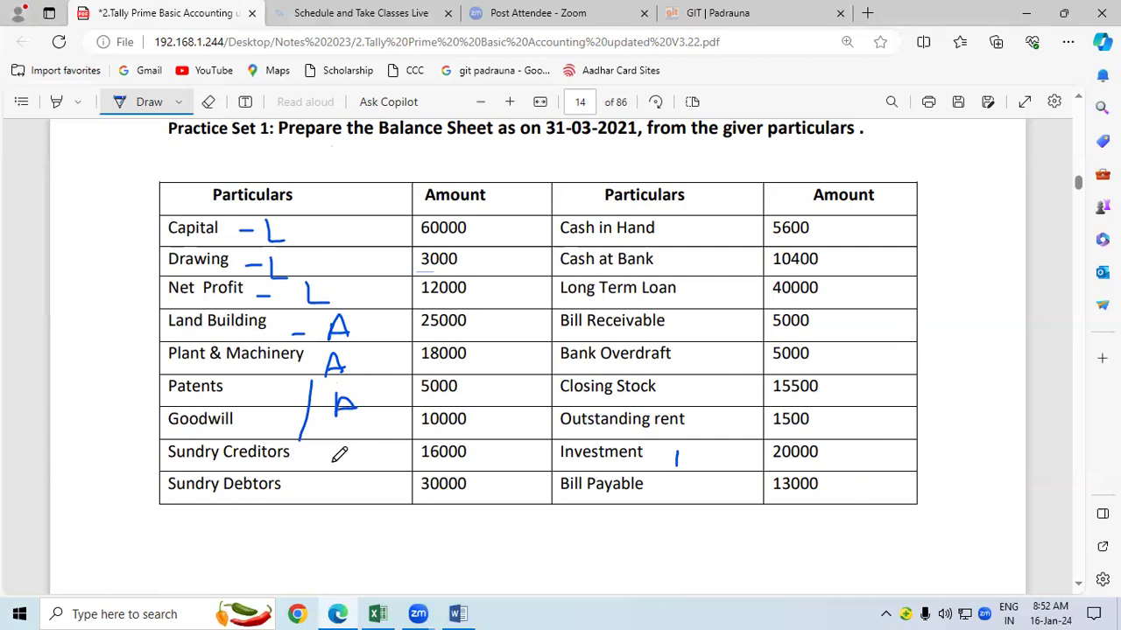
{"action": "left_click_drag", "start_coordinate": [286, 462], "coordinate": [371, 450]}
{"action": "mouse_move", "coordinate": [285, 492]}
{"action": "left_mouse_down"}
{"action": "mouse_move", "coordinate": [350, 480]}
{"action": "mouse_move", "coordinate": [358, 488]}
{"action": "left_mouse_up"}
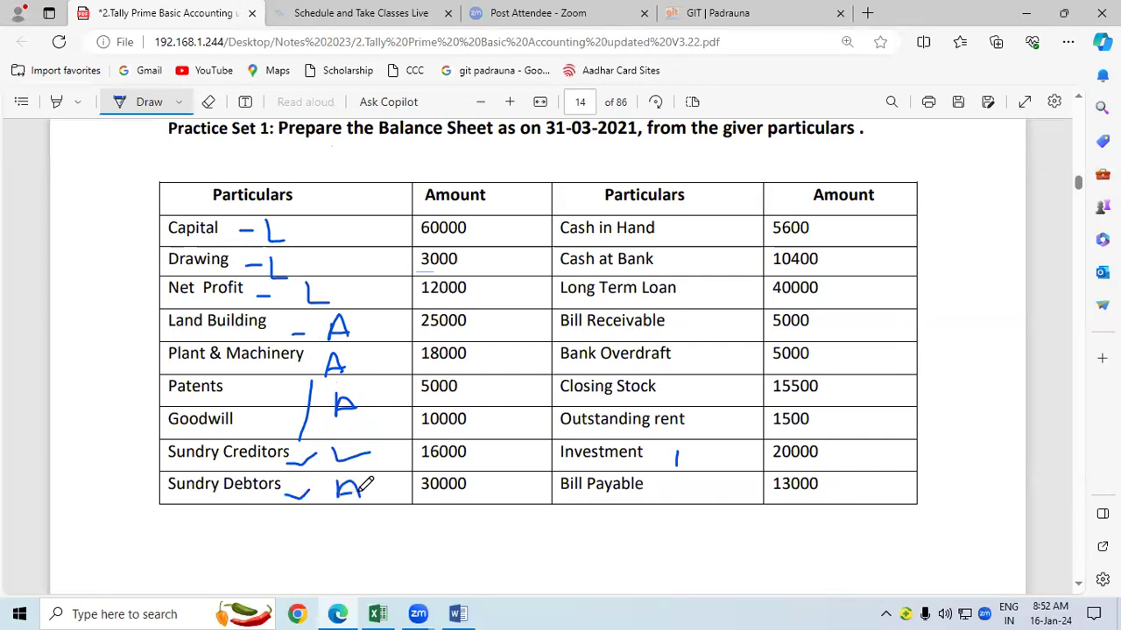
Step: Label Cash in Hand, Bill Receivable and Investment A, Bank Overdraft and Bill Payable L; underline Closing Stock, Outstanding rent
{"action": "mouse_move", "coordinate": [684, 245]}
{"action": "left_mouse_down"}
{"action": "mouse_move", "coordinate": [693, 219]}
{"action": "mouse_move", "coordinate": [705, 243]}
{"action": "mouse_move", "coordinate": [678, 270]}
{"action": "mouse_move", "coordinate": [689, 259]}
{"action": "mouse_move", "coordinate": [687, 304]}
{"action": "left_mouse_up"}
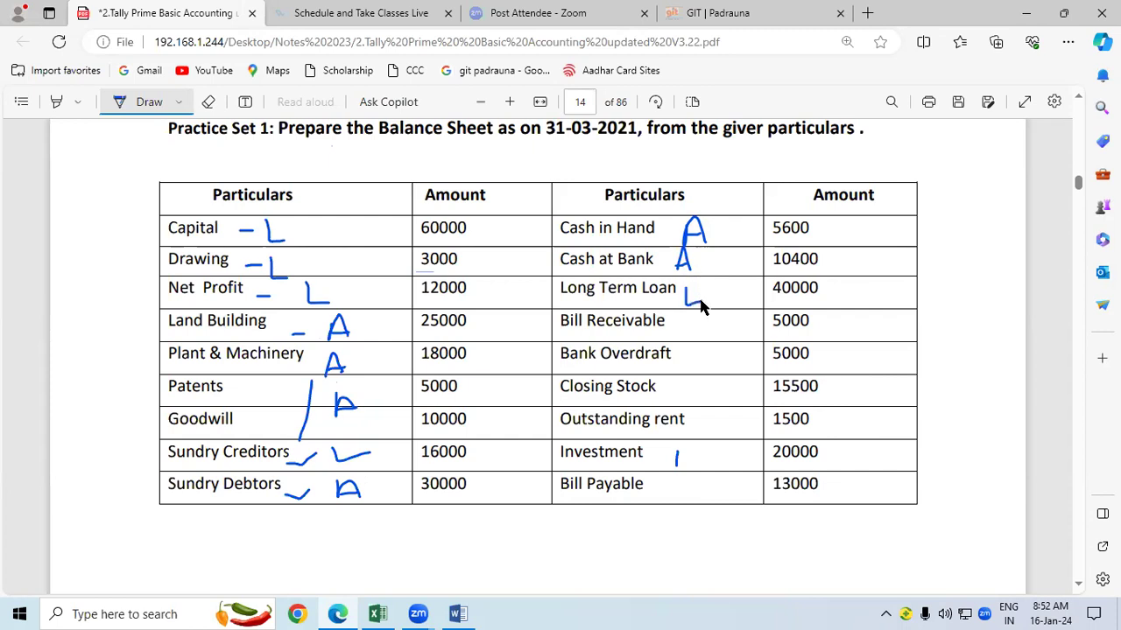
{"action": "mouse_move", "coordinate": [676, 321]}
{"action": "left_mouse_down"}
{"action": "mouse_move", "coordinate": [675, 338]}
{"action": "mouse_move", "coordinate": [692, 334]}
{"action": "left_mouse_up"}
{"action": "left_click_drag", "start_coordinate": [685, 365], "coordinate": [710, 364]}
{"action": "mouse_move", "coordinate": [557, 401]}
{"action": "left_mouse_down"}
{"action": "mouse_move", "coordinate": [687, 401]}
{"action": "mouse_move", "coordinate": [679, 380]}
{"action": "mouse_move", "coordinate": [688, 404]}
{"action": "mouse_move", "coordinate": [686, 392]}
{"action": "left_mouse_up"}
{"action": "left_click_drag", "start_coordinate": [567, 433], "coordinate": [717, 429]}
{"action": "mouse_move", "coordinate": [683, 445]}
{"action": "left_mouse_down"}
{"action": "mouse_move", "coordinate": [690, 462]}
{"action": "mouse_move", "coordinate": [692, 450]}
{"action": "left_mouse_up"}
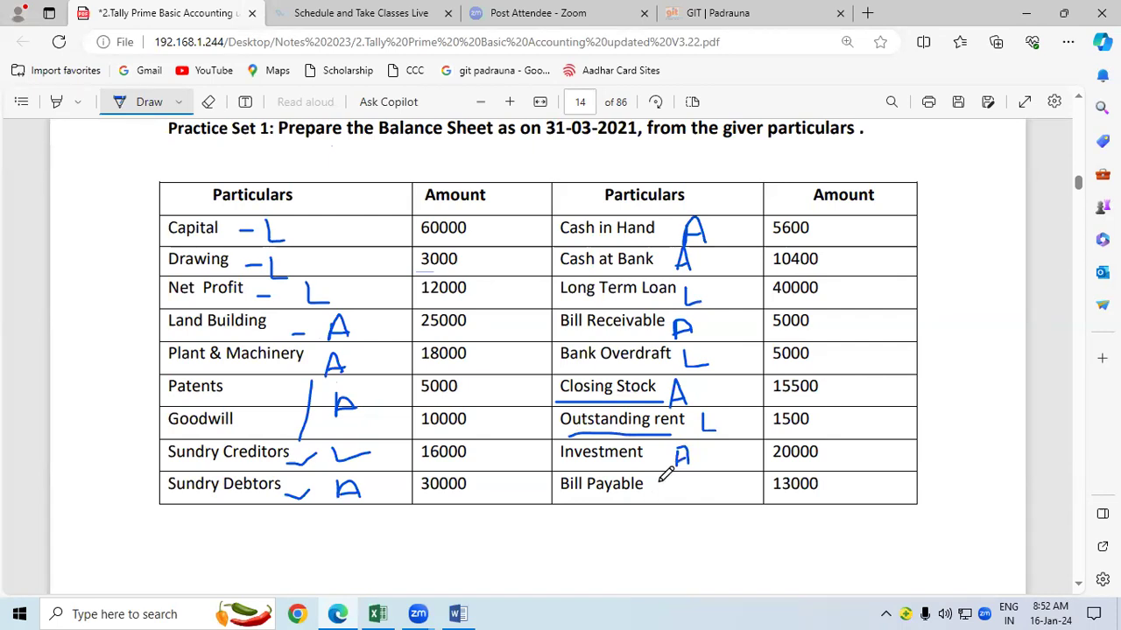
{"action": "left_click_drag", "start_coordinate": [661, 477], "coordinate": [675, 492]}
Step: Launch Excel from the Run prompt, create a blank workbook, and go back to the Practice Set 1 PDF
{"action": "key", "text": "super+r"}
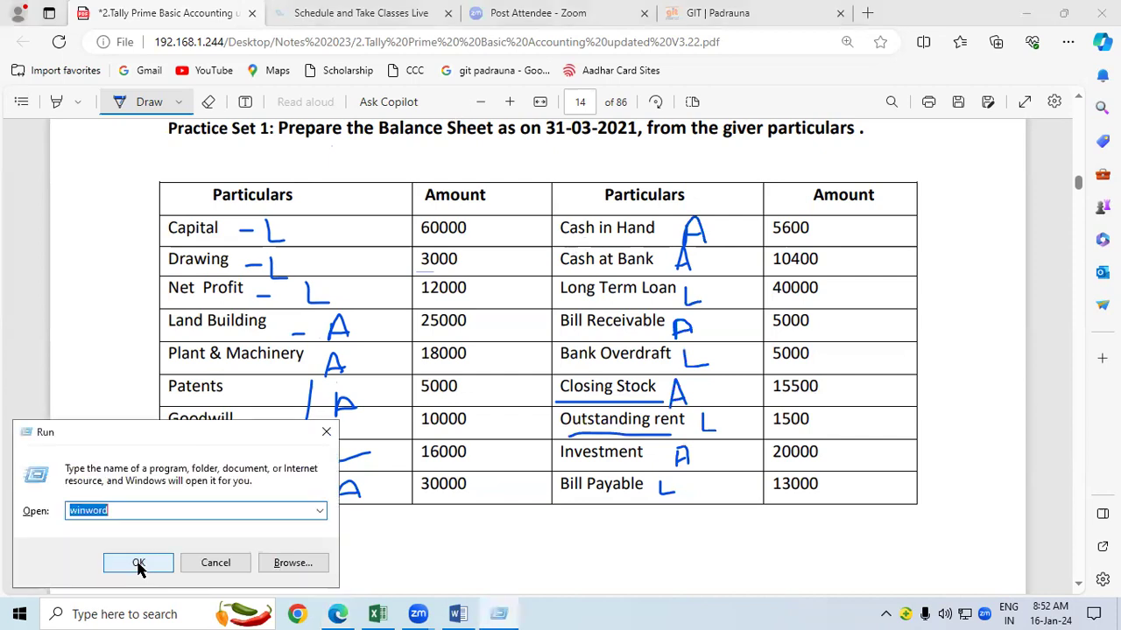
{"action": "type", "text": "exc"}
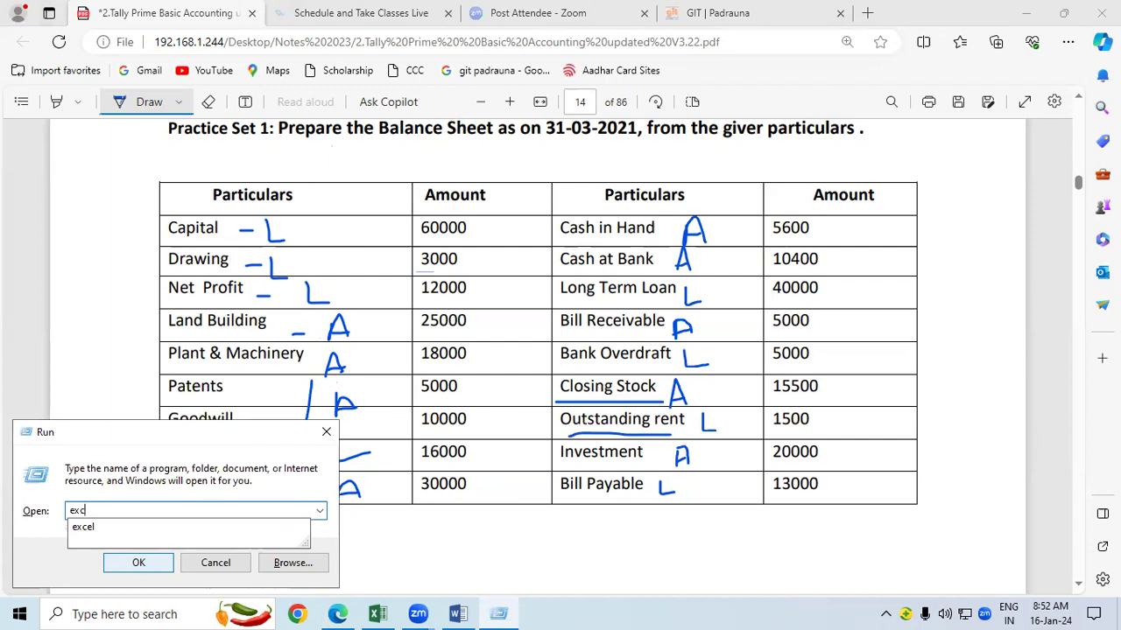
{"action": "key", "text": "Down"}
{"action": "key", "text": "Return"}
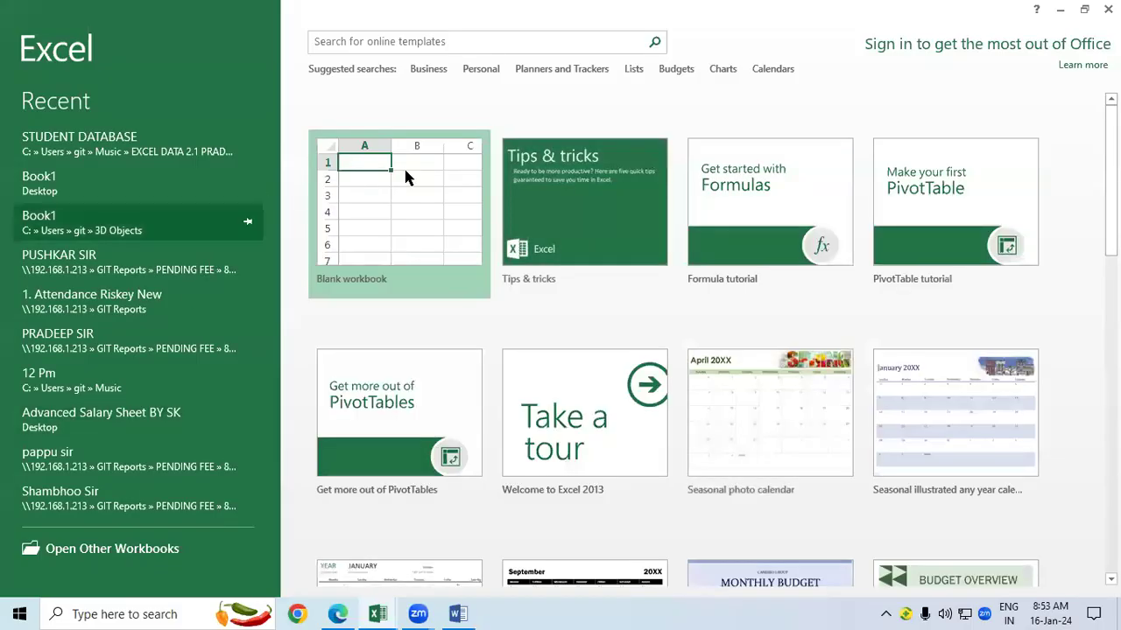
{"action": "left_click", "coordinate": [429, 165]}
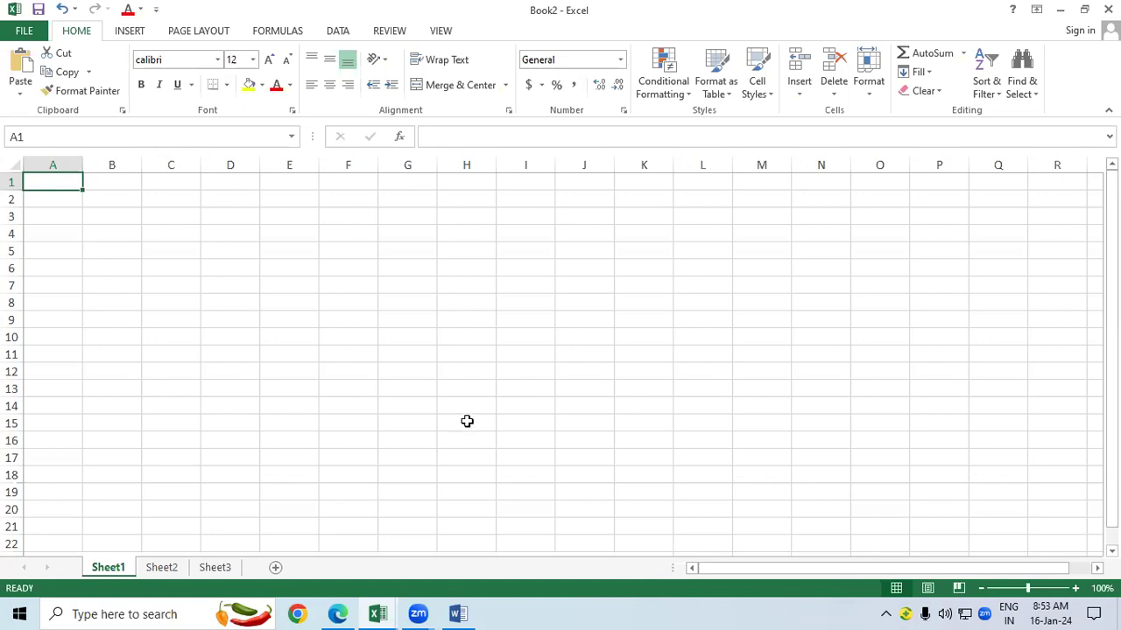
{"action": "left_click", "coordinate": [340, 614]}
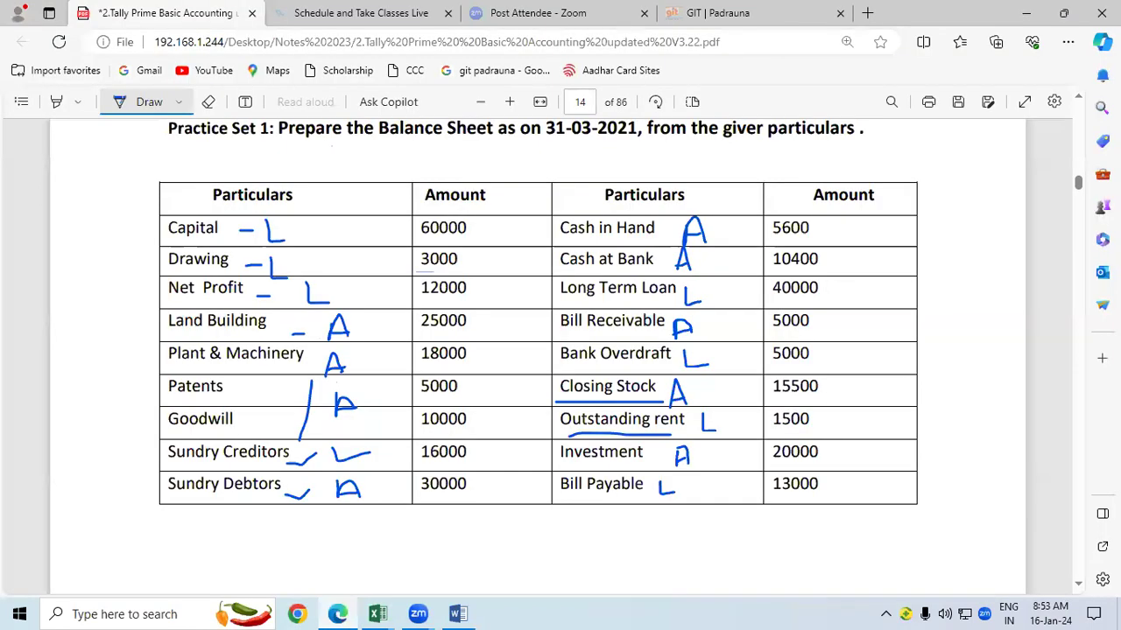
Step: On page 13's balance sheet format, underline Net Profit and the Liabilities heading
{"action": "scroll", "coordinate": [1082, 109], "scroll_direction": "up", "scroll_amount": 2}
{"action": "scroll", "coordinate": [1081, 106], "scroll_direction": "up", "scroll_amount": 3}
{"action": "scroll", "coordinate": [1079, 100], "scroll_direction": "up", "scroll_amount": 3}
{"action": "scroll", "coordinate": [1079, 100], "scroll_direction": "up", "scroll_amount": 3}
{"action": "scroll", "coordinate": [1080, 100], "scroll_direction": "up", "scroll_amount": 3}
{"action": "scroll", "coordinate": [1080, 100], "scroll_direction": "up", "scroll_amount": 1}
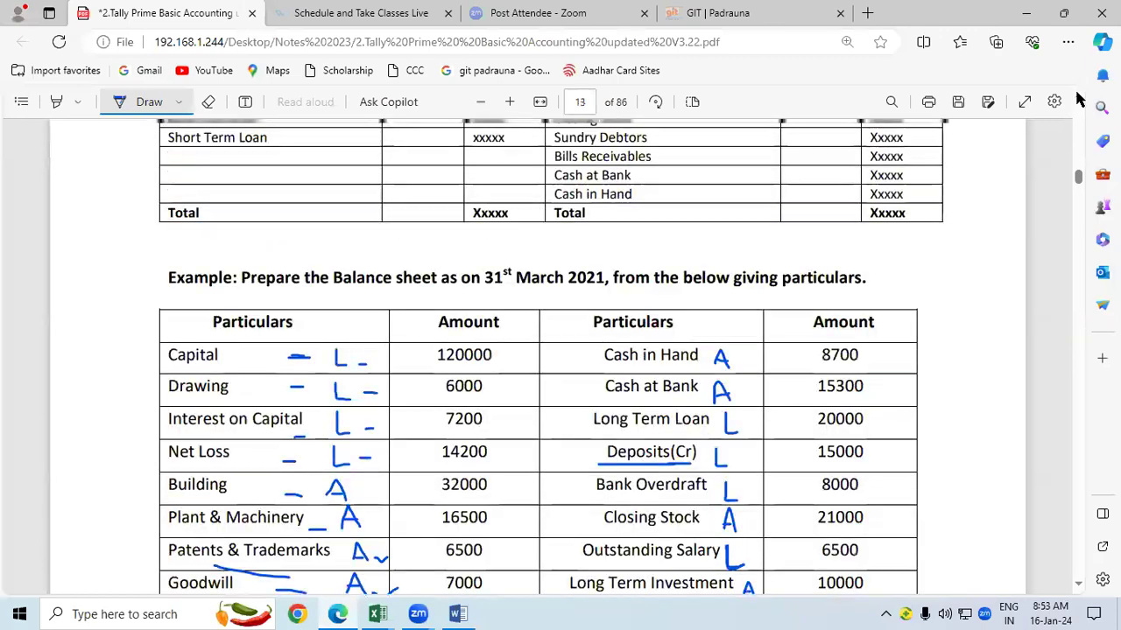
{"action": "scroll", "coordinate": [1080, 100], "scroll_direction": "up", "scroll_amount": 3}
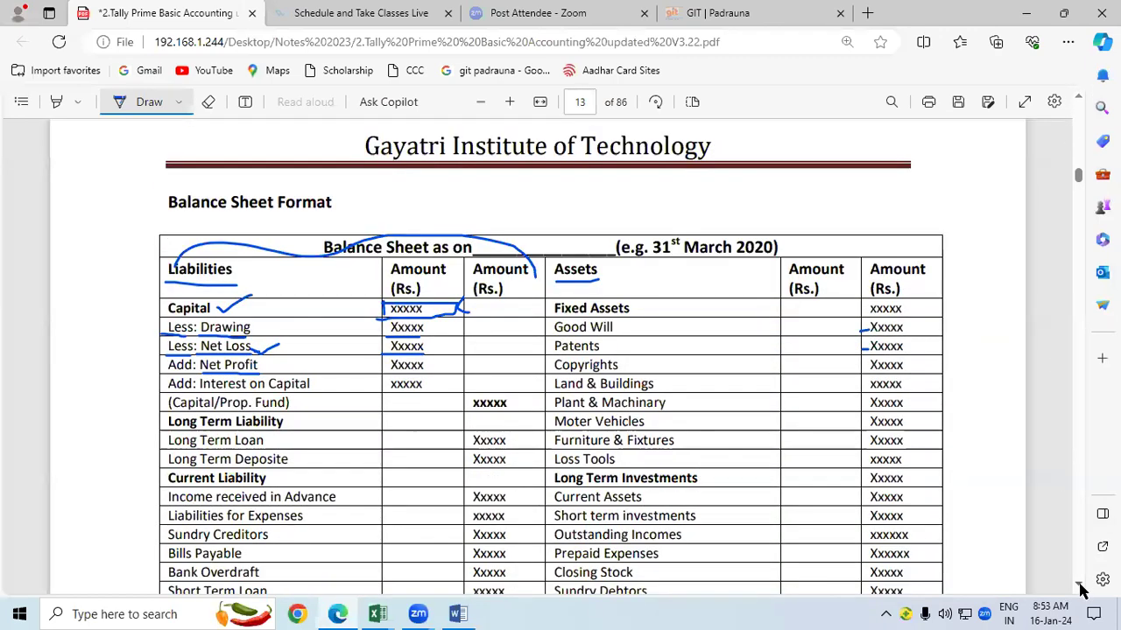
{"action": "scroll", "coordinate": [1083, 591], "scroll_direction": "down", "scroll_amount": 1}
{"action": "scroll", "coordinate": [1082, 591], "scroll_direction": "down", "scroll_amount": 1}
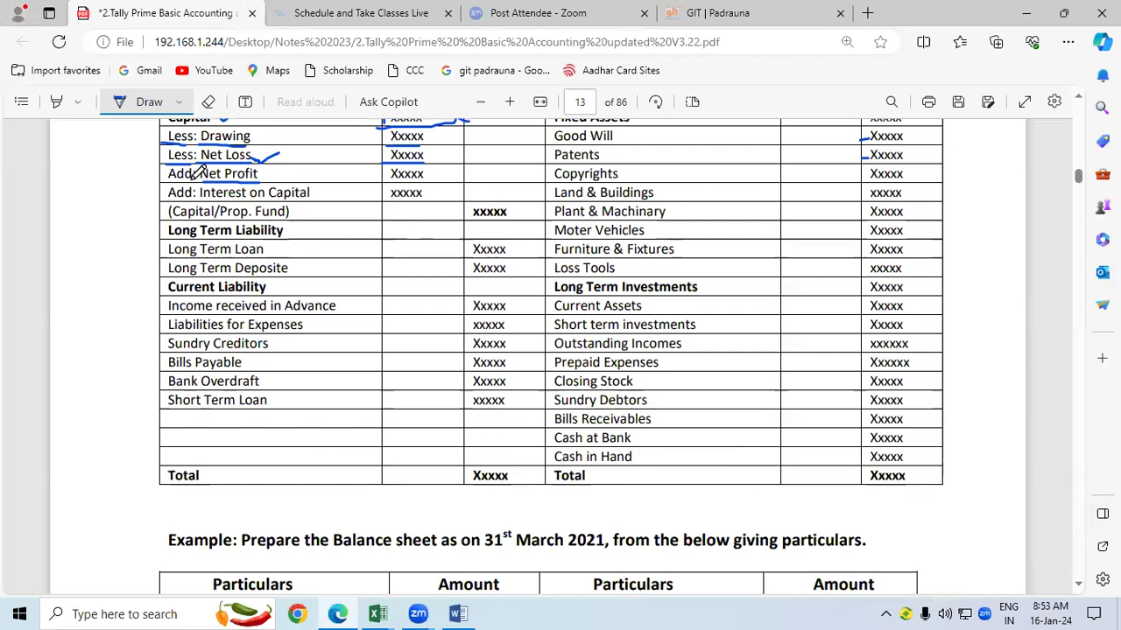
{"action": "left_click_drag", "start_coordinate": [202, 180], "coordinate": [256, 180]}
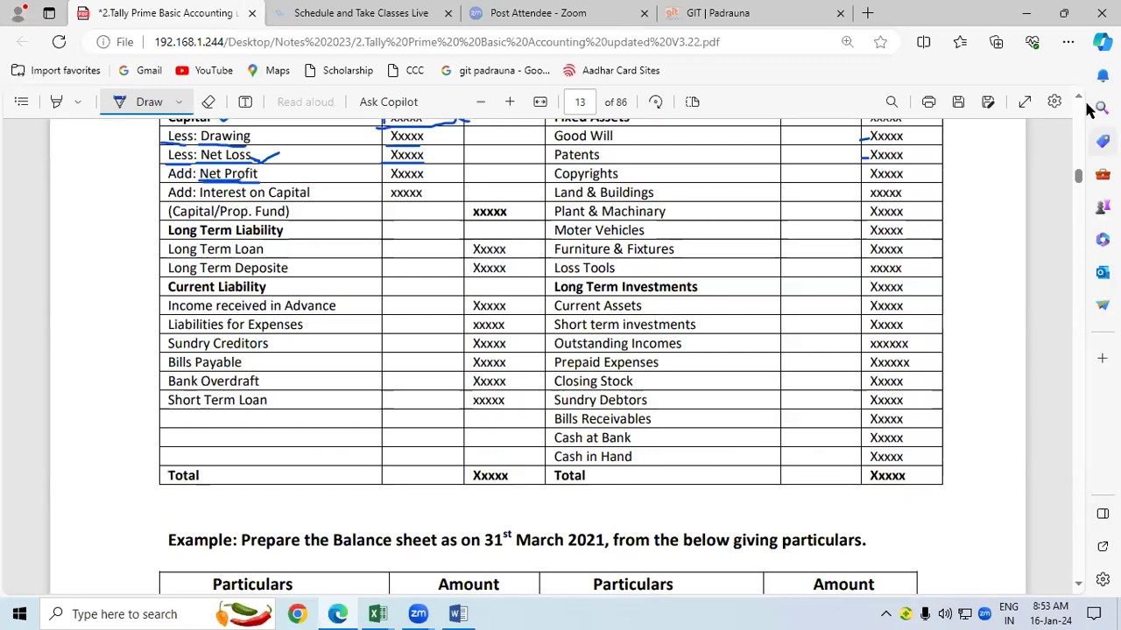
{"action": "scroll", "coordinate": [1082, 99], "scroll_direction": "up", "scroll_amount": 1}
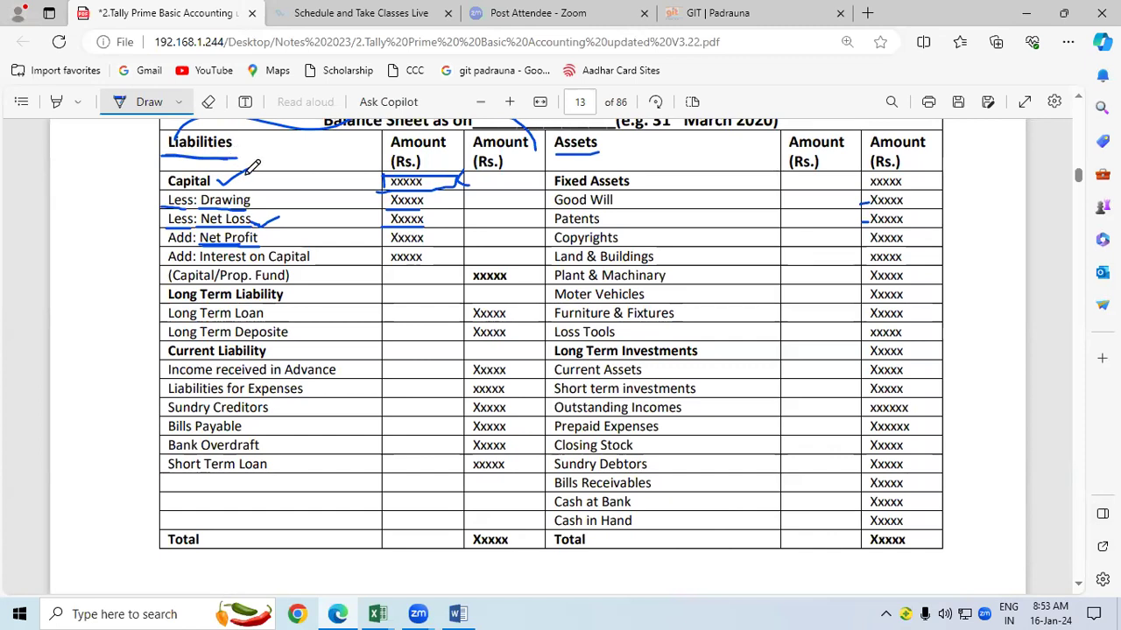
{"action": "left_click_drag", "start_coordinate": [231, 242], "coordinate": [261, 241]}
{"action": "left_click_drag", "start_coordinate": [161, 152], "coordinate": [252, 168]}
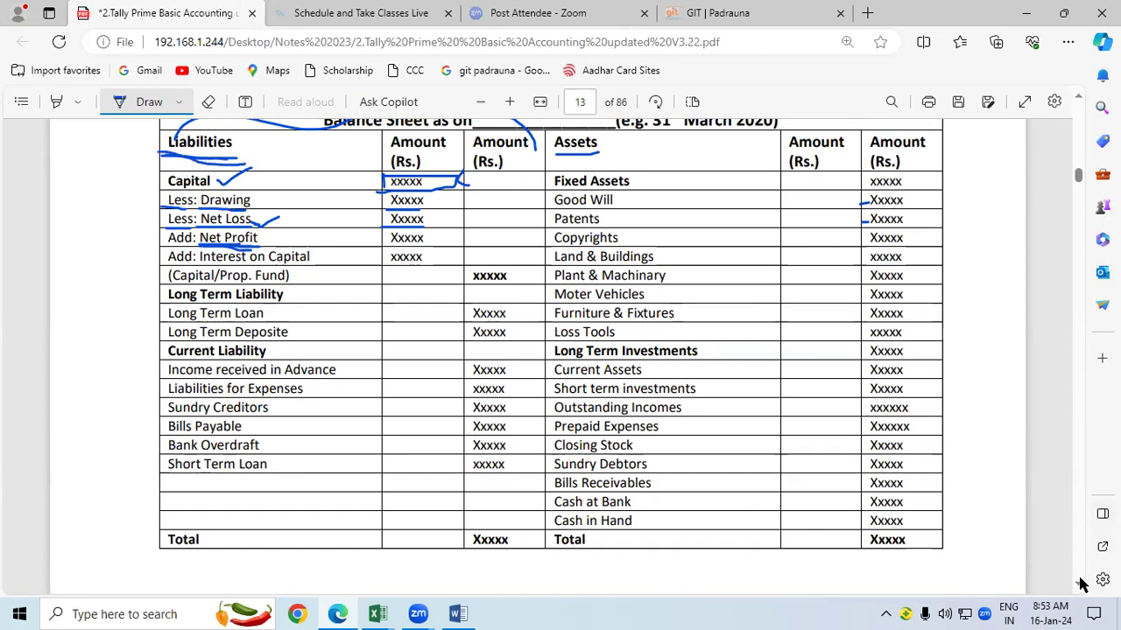
Step: Scroll back down to the page 14 Practice Set 1 table
{"action": "scroll", "coordinate": [1080, 586], "scroll_direction": "down", "scroll_amount": 4}
{"action": "scroll", "coordinate": [1080, 586], "scroll_direction": "down", "scroll_amount": 3}
{"action": "scroll", "coordinate": [1081, 586], "scroll_direction": "down", "scroll_amount": 4}
{"action": "scroll", "coordinate": [1081, 586], "scroll_direction": "down", "scroll_amount": 4}
{"action": "scroll", "coordinate": [1081, 586], "scroll_direction": "down", "scroll_amount": 5}
{"action": "scroll", "coordinate": [1080, 585], "scroll_direction": "down", "scroll_amount": 4}
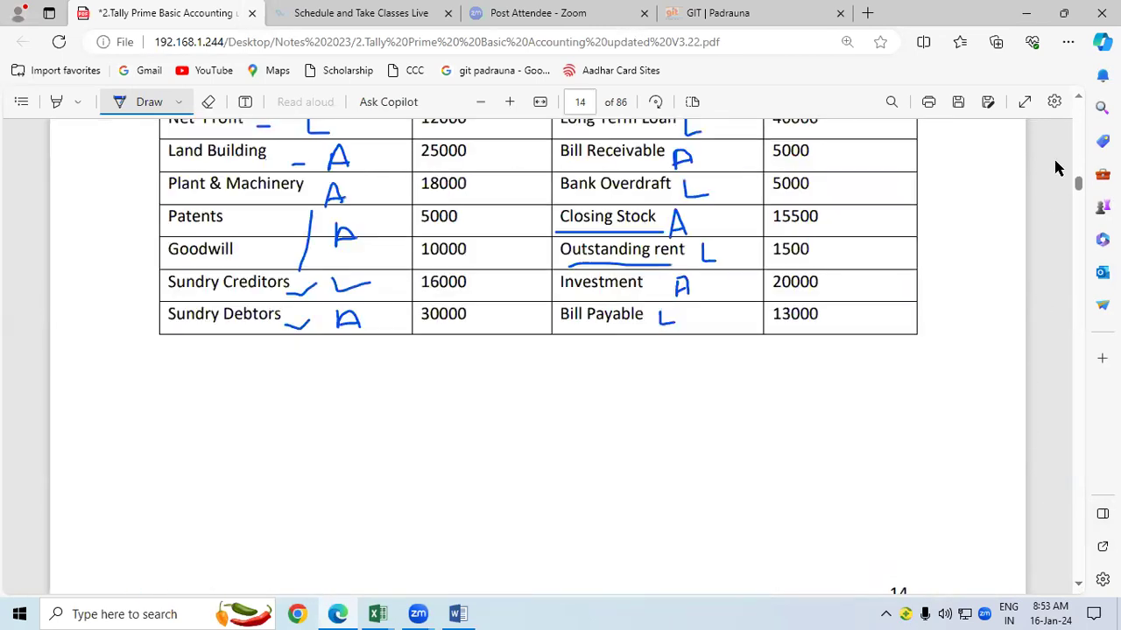
{"action": "scroll", "coordinate": [1074, 98], "scroll_direction": "up", "scroll_amount": 3}
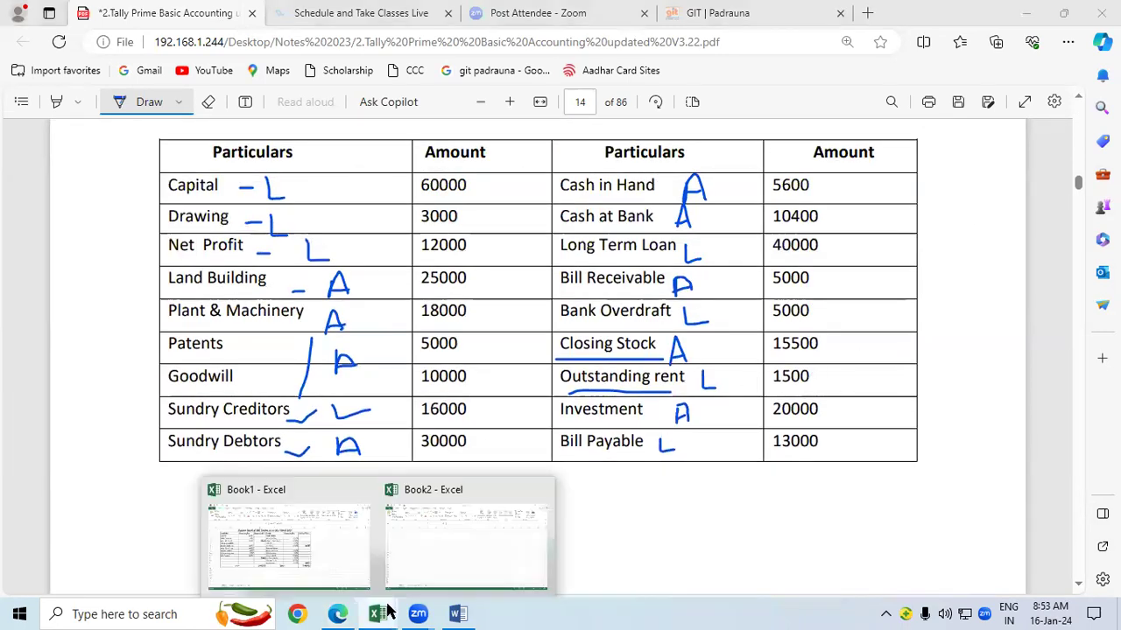
{"action": "mouse_move", "coordinate": [377, 614]}
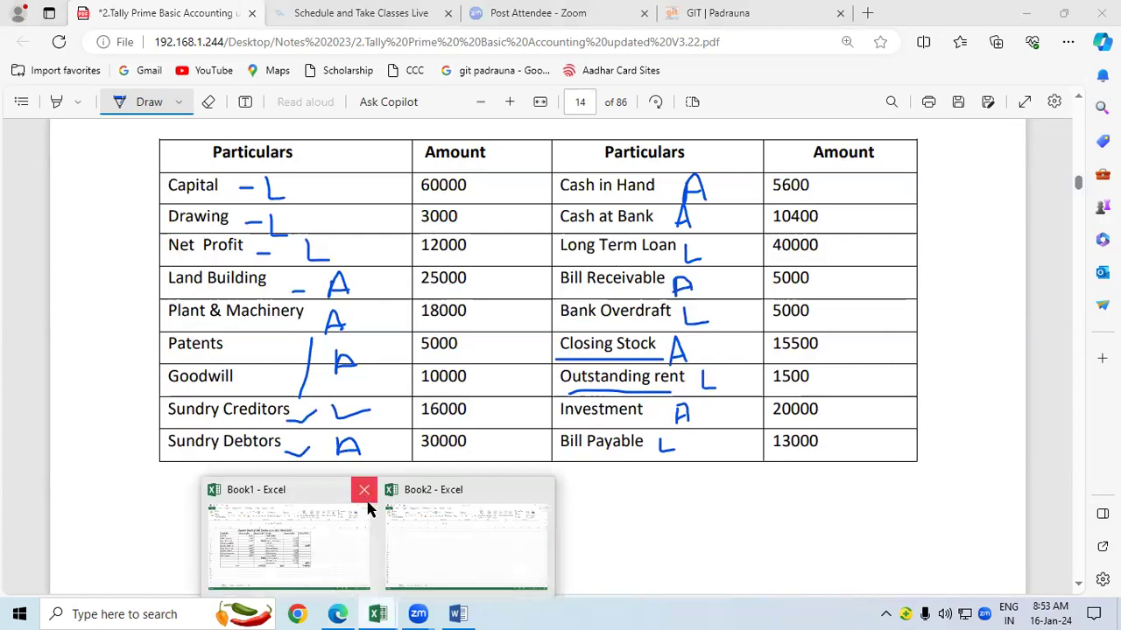
Step: Close Book1 without saving and widen column B in Book2
{"action": "left_click", "coordinate": [363, 495]}
{"action": "left_click", "coordinate": [574, 342]}
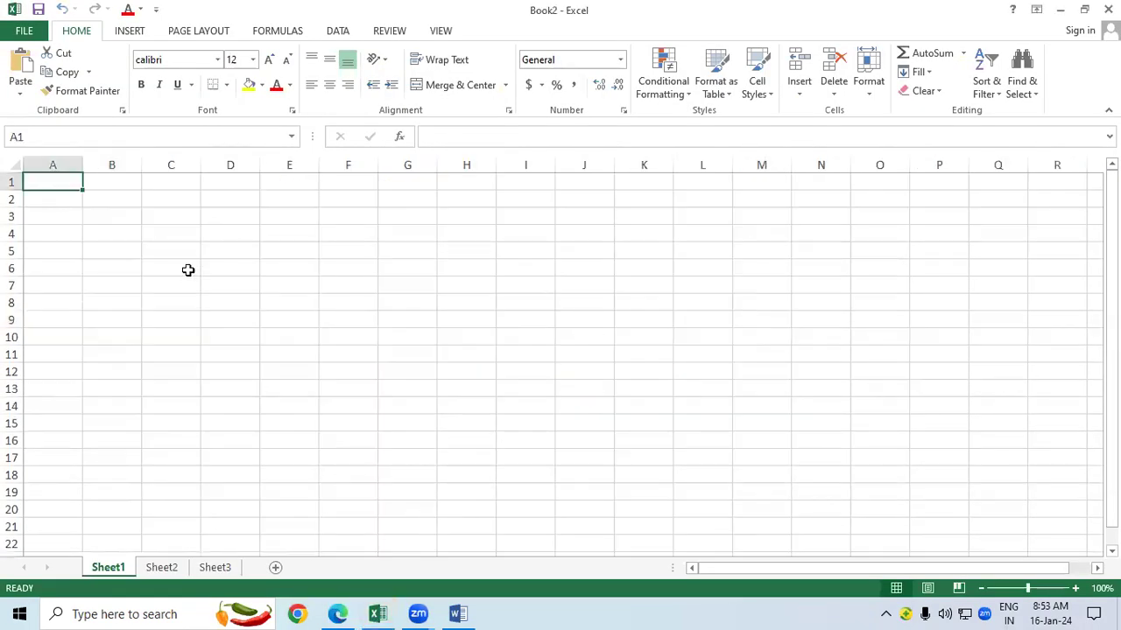
{"action": "left_click", "coordinate": [167, 247]}
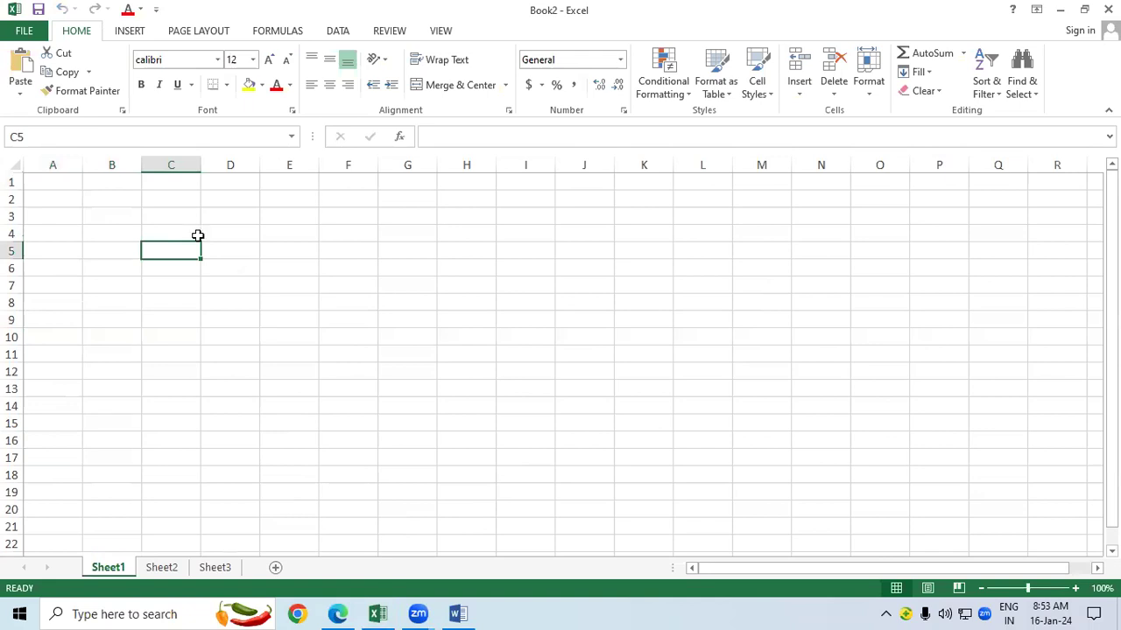
{"action": "left_click", "coordinate": [117, 201]}
{"action": "left_click_drag", "start_coordinate": [141, 165], "coordinate": [210, 165]}
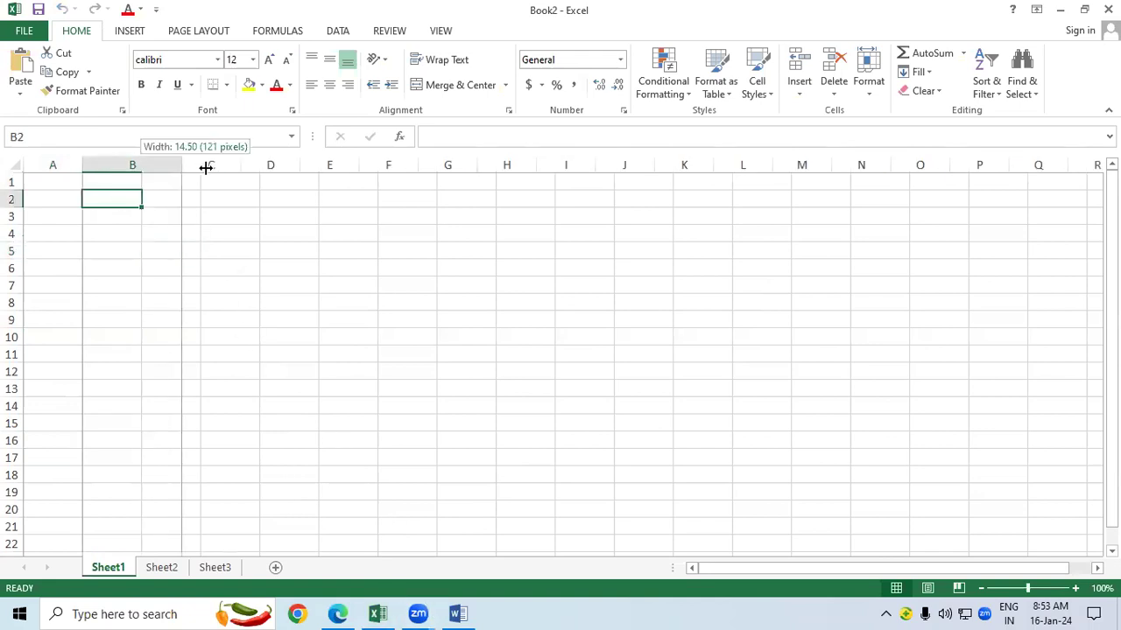
Step: Enter headers Liabilities, Amount, Amount in B2:D2
{"action": "double_click", "coordinate": [181, 199]}
{"action": "type", "text": "Liabi"}
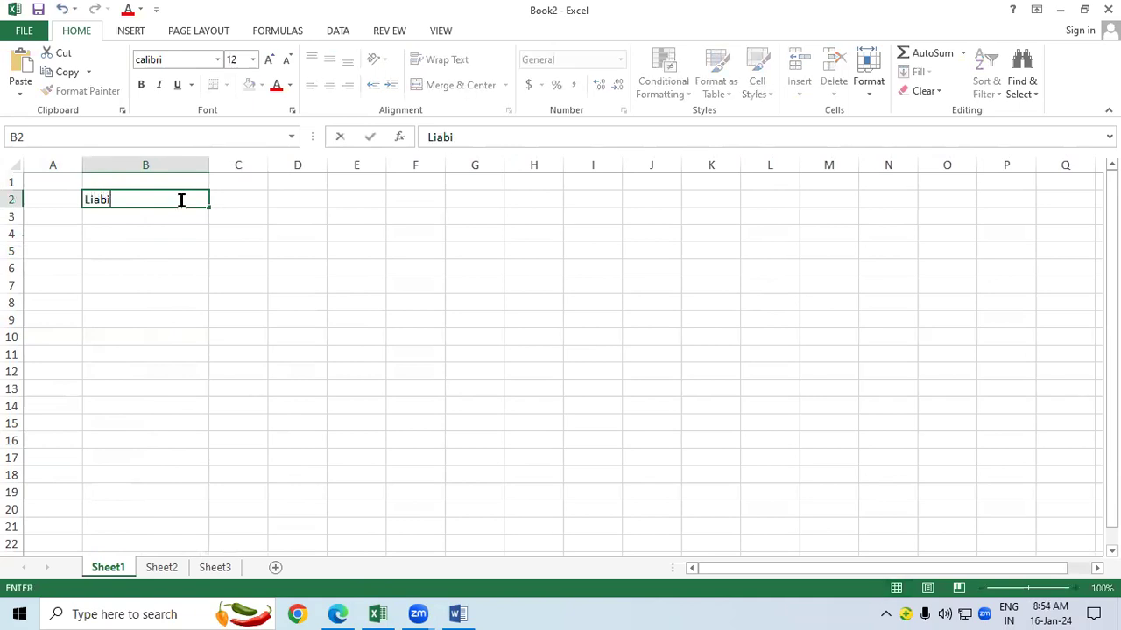
{"action": "type", "text": "lities"}
{"action": "key", "text": "Tab"}
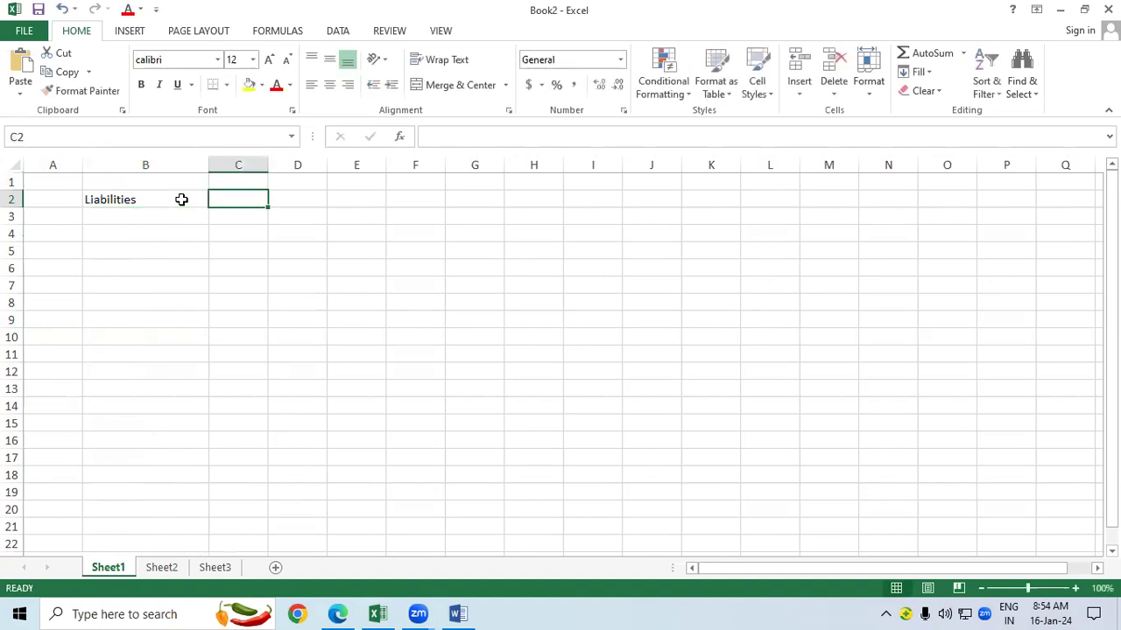
{"action": "type", "text": "Amount"}
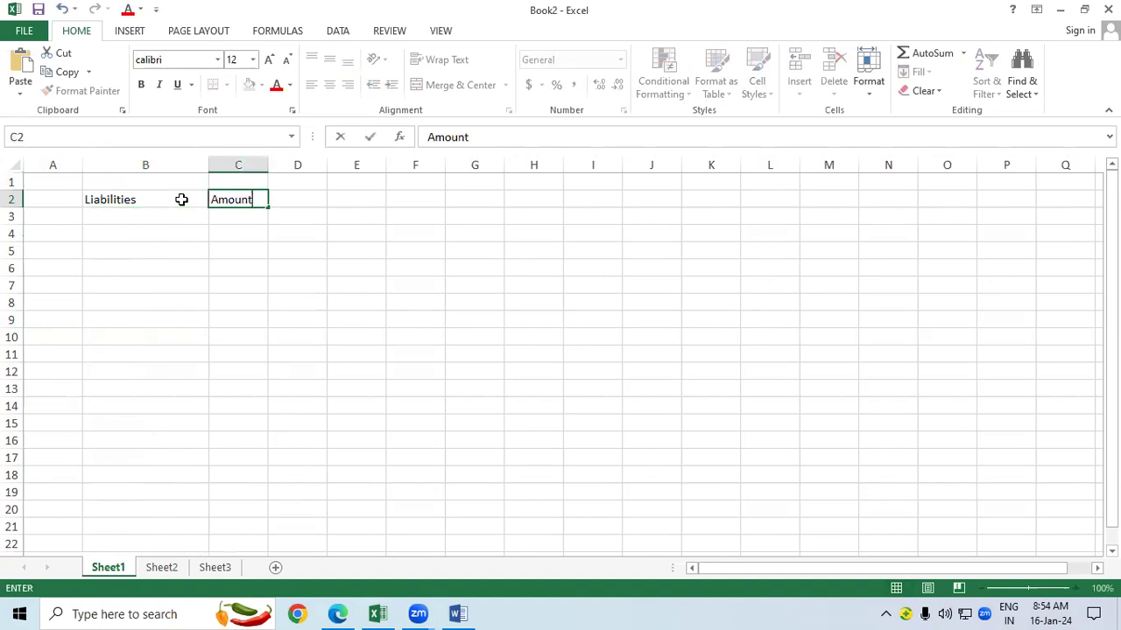
{"action": "key", "text": "Tab"}
{"action": "type", "text": "Amount"}
{"action": "key", "text": "Tab"}
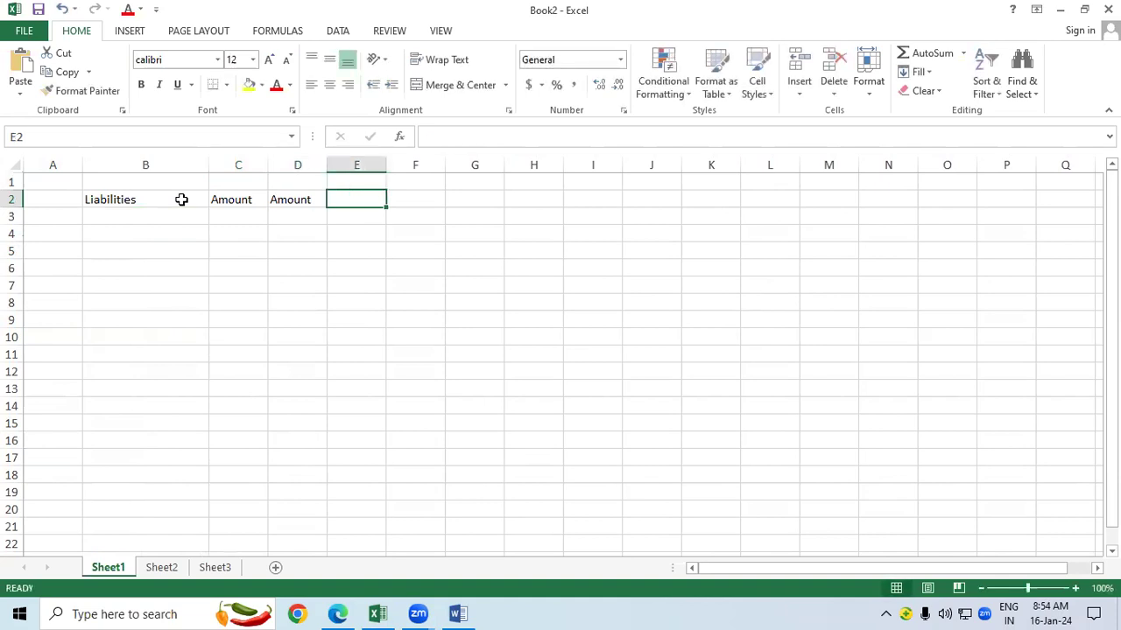
Step: Enter Asstes, Amount, Amount in E2:G2, widen column E, and select B2:G2
{"action": "type", "text": "Asstes"}
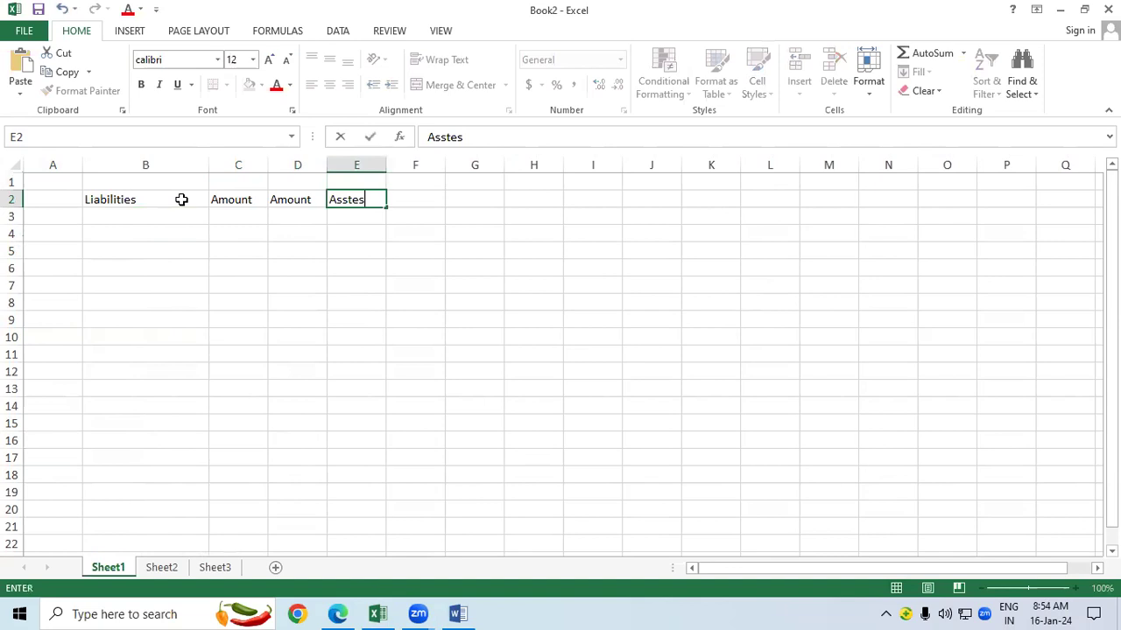
{"action": "key", "text": "Tab"}
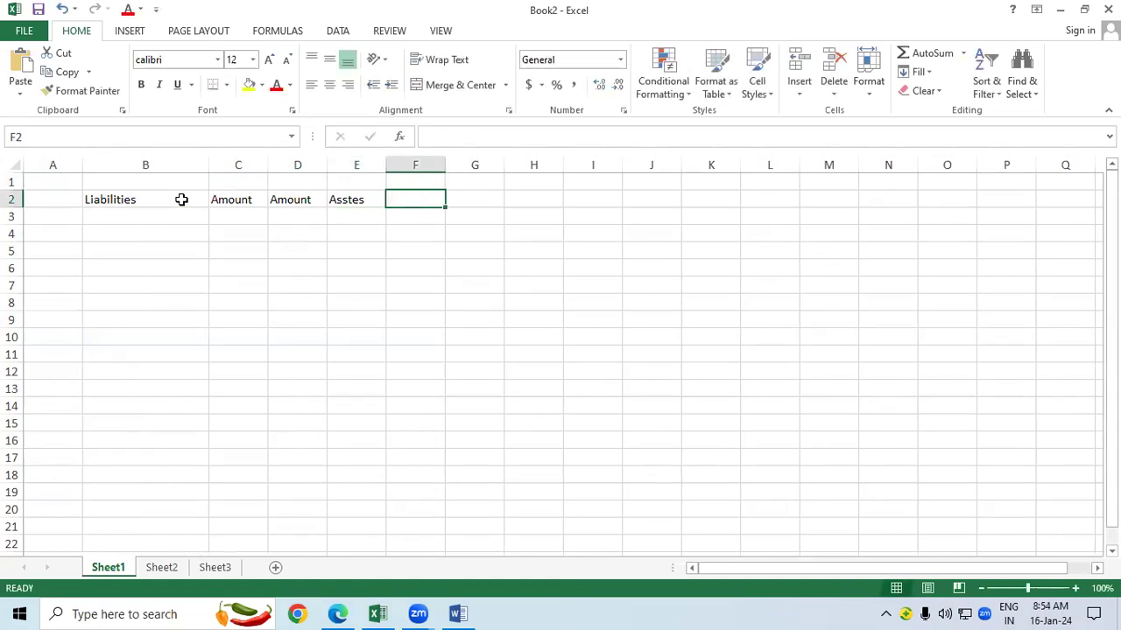
{"action": "type", "text": "Amount"}
{"action": "key", "text": "Tab"}
{"action": "type", "text": "A"}
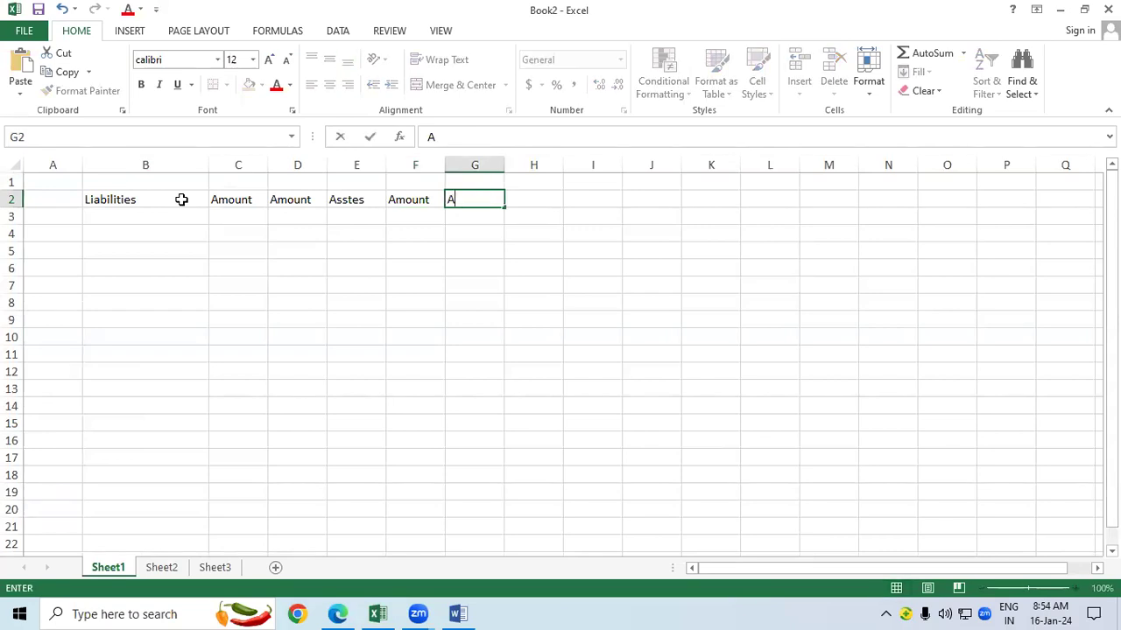
{"action": "type", "text": "mount"}
{"action": "key", "text": "Return"}
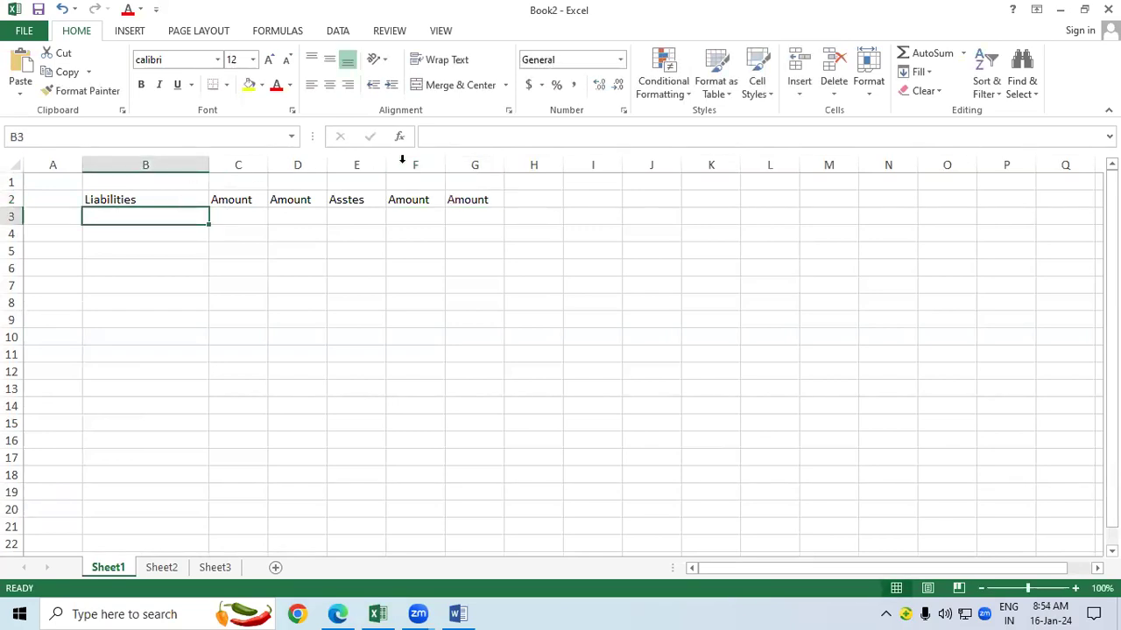
{"action": "left_click_drag", "start_coordinate": [386, 165], "coordinate": [491, 170]}
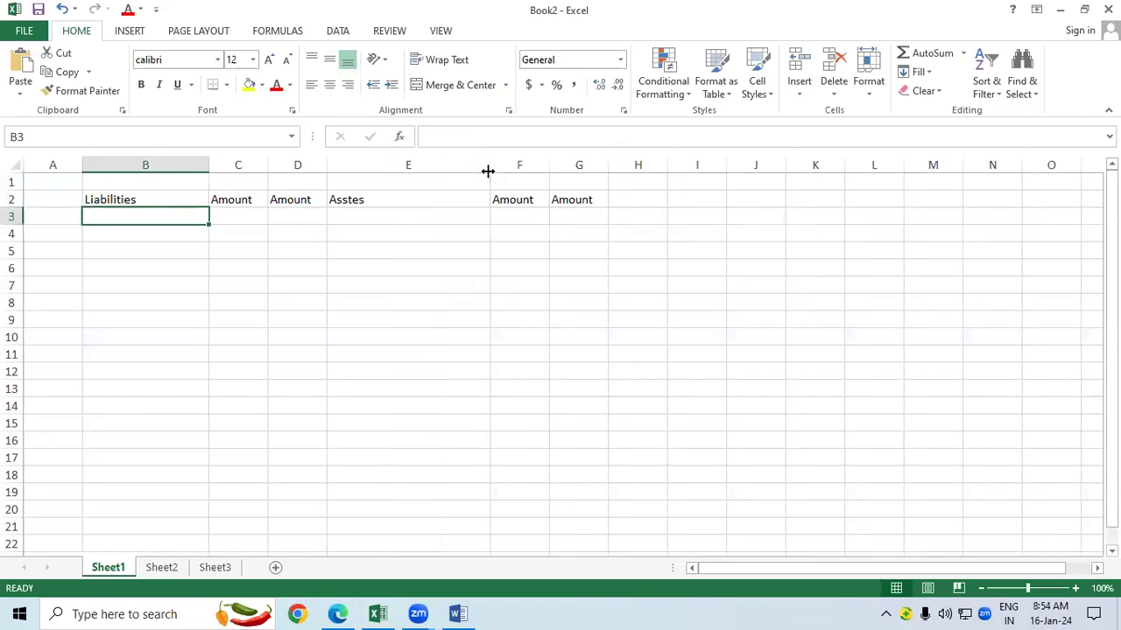
{"action": "mouse_move", "coordinate": [120, 201]}
{"action": "left_mouse_down"}
{"action": "mouse_move", "coordinate": [572, 210]}
{"action": "mouse_move", "coordinate": [578, 199]}
{"action": "left_mouse_up"}
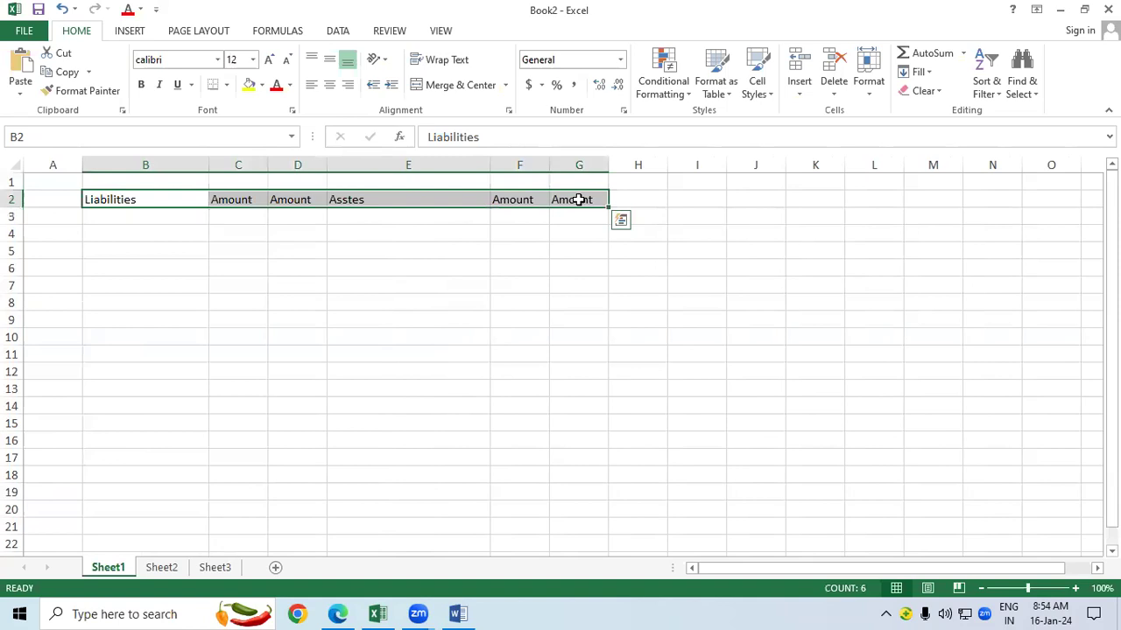
Step: Bold the header row, give B2:G18 All Borders, and widen column C slightly
{"action": "key", "text": "ctrl+b"}
{"action": "left_click_drag", "start_coordinate": [91, 198], "coordinate": [578, 469]}
{"action": "left_click", "coordinate": [226, 85]}
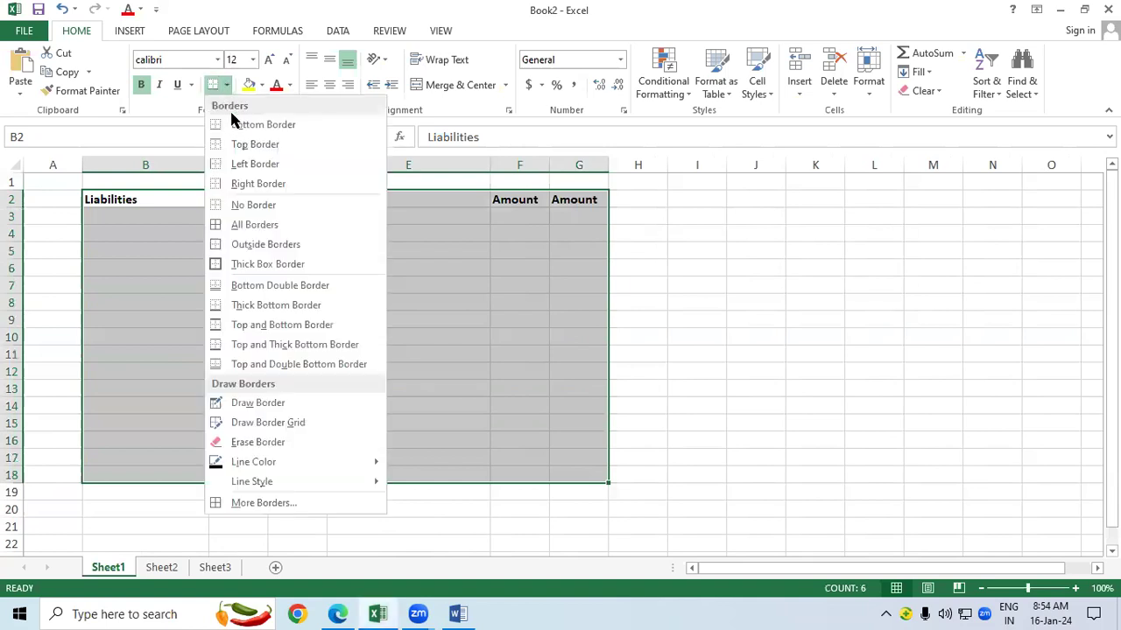
{"action": "left_click", "coordinate": [241, 223]}
{"action": "left_click", "coordinate": [226, 252]}
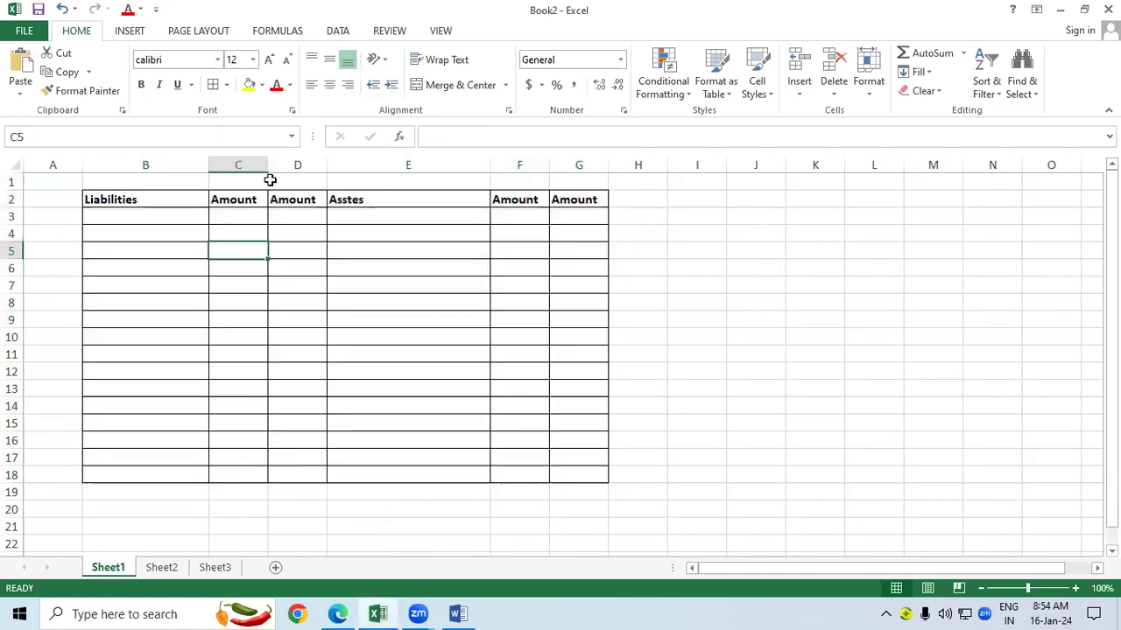
{"action": "left_click_drag", "start_coordinate": [269, 164], "coordinate": [331, 164]}
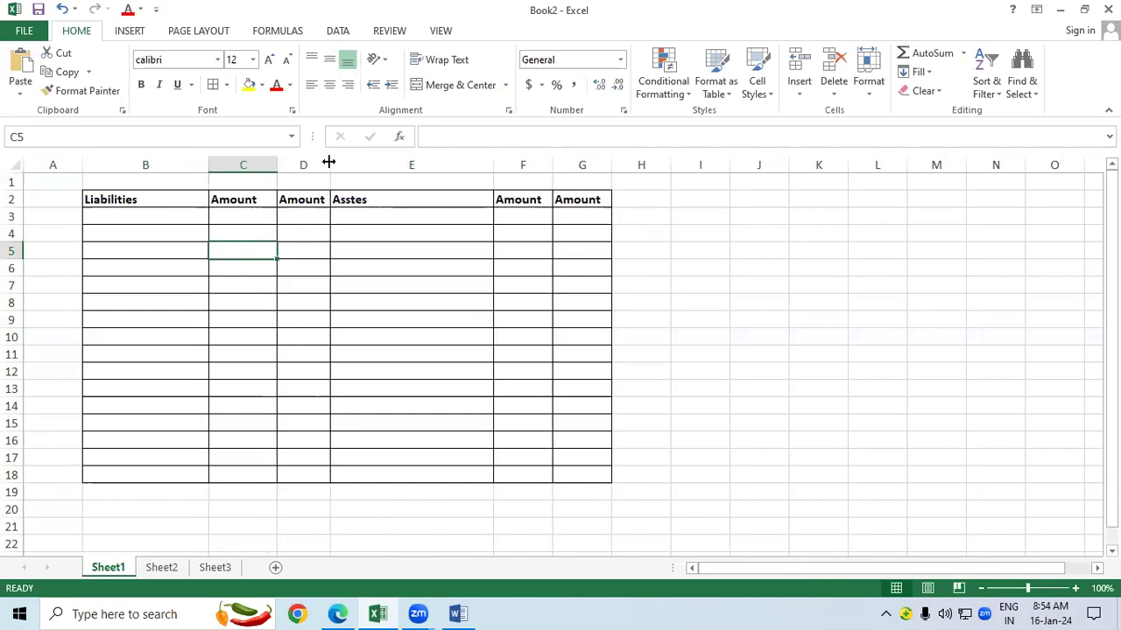
{"action": "left_click", "coordinate": [348, 613]}
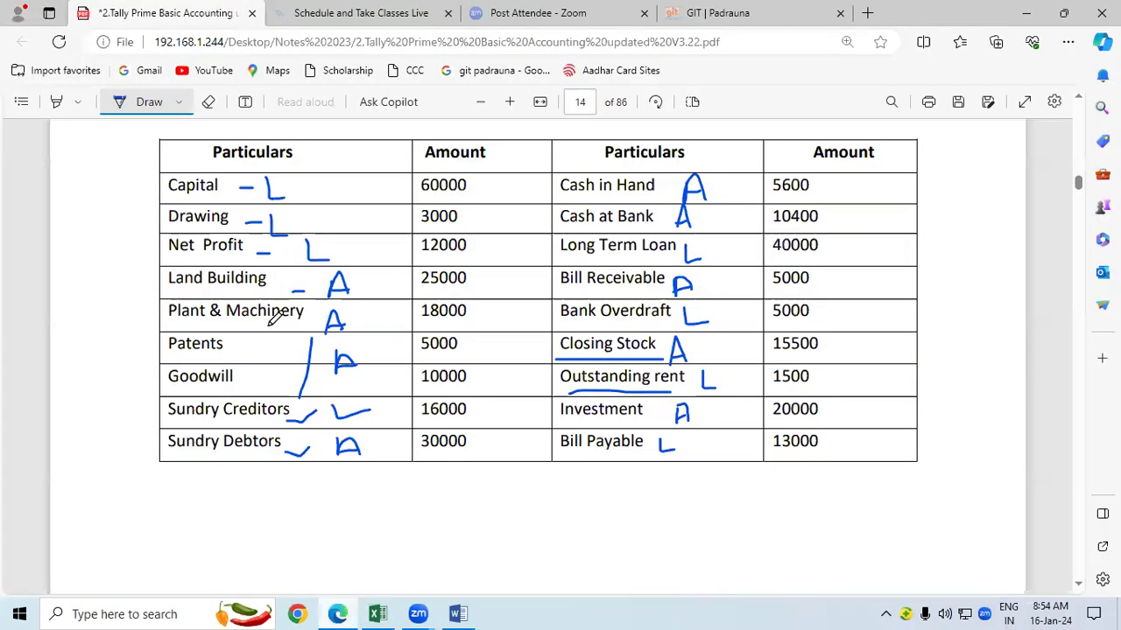
Step: Paste Capital from the PDF into B3, enter 60000 in C3, and zoom the sheet to 130%
{"action": "left_click", "coordinate": [151, 105]}
{"action": "left_click_drag", "start_coordinate": [165, 182], "coordinate": [219, 185]}
{"action": "key", "text": "ctrl+c"}
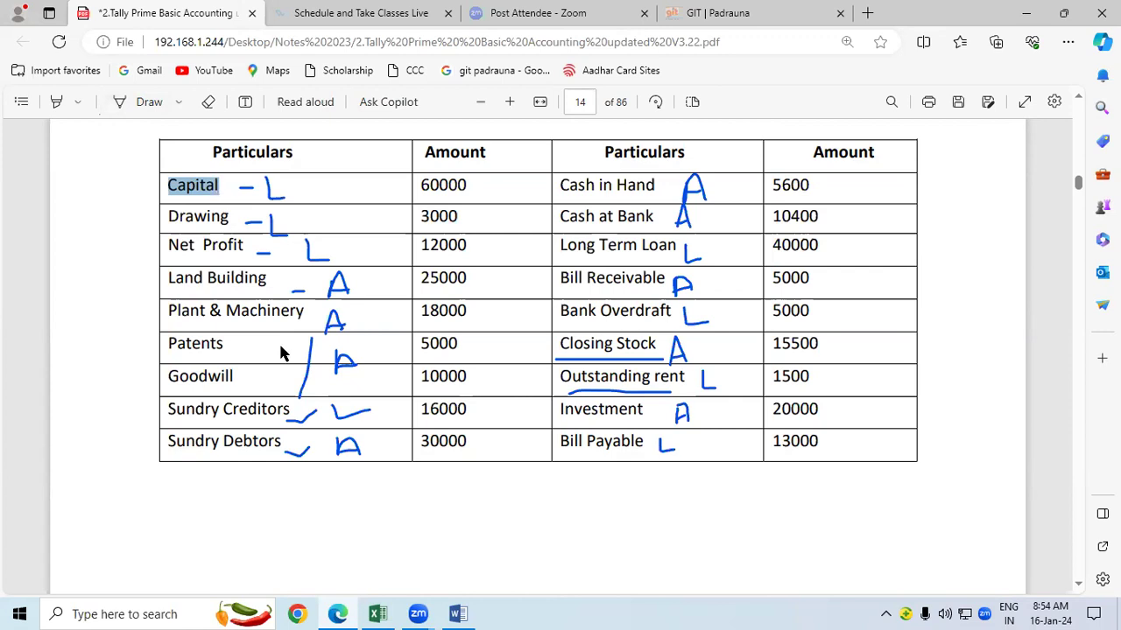
{"action": "left_click", "coordinate": [377, 614]}
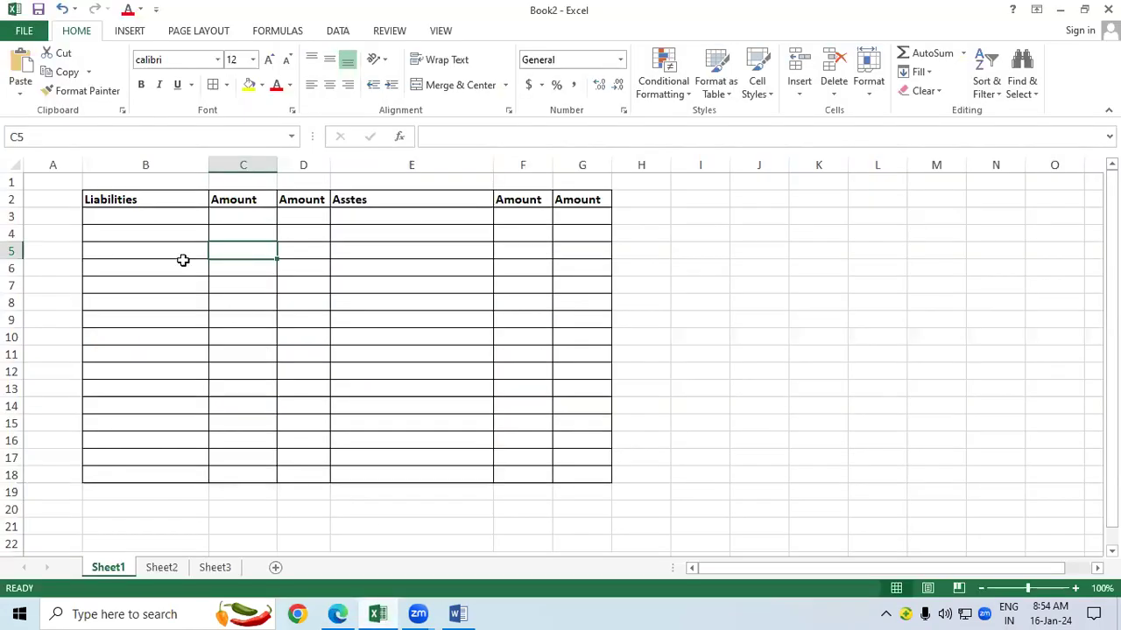
{"action": "left_click", "coordinate": [140, 216]}
{"action": "key", "text": "ctrl+v"}
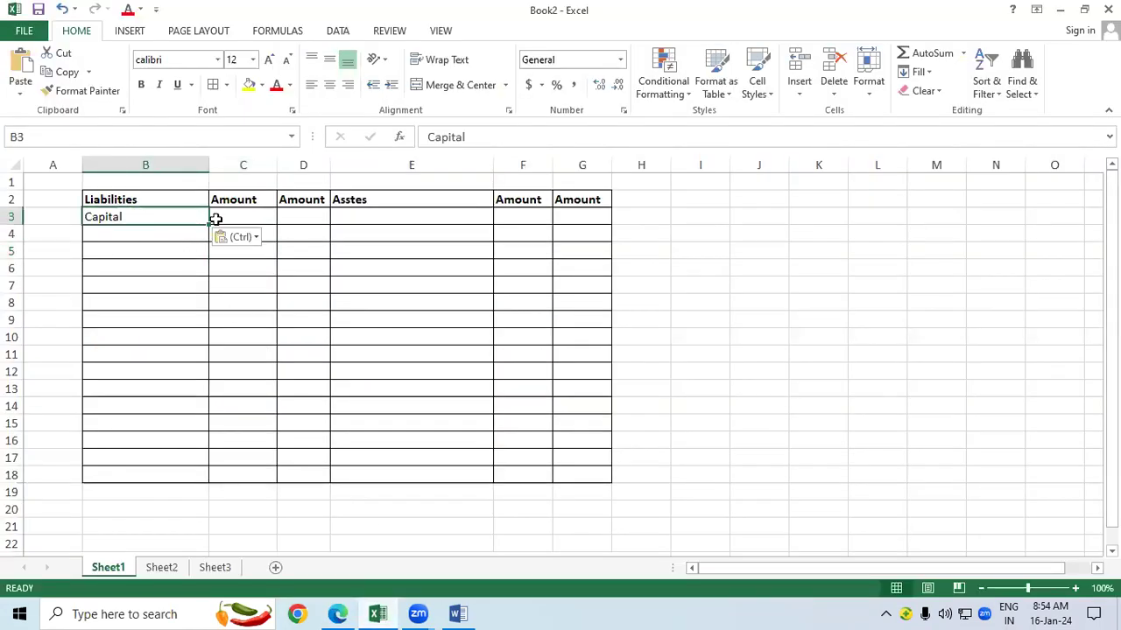
{"action": "left_click", "coordinate": [225, 217]}
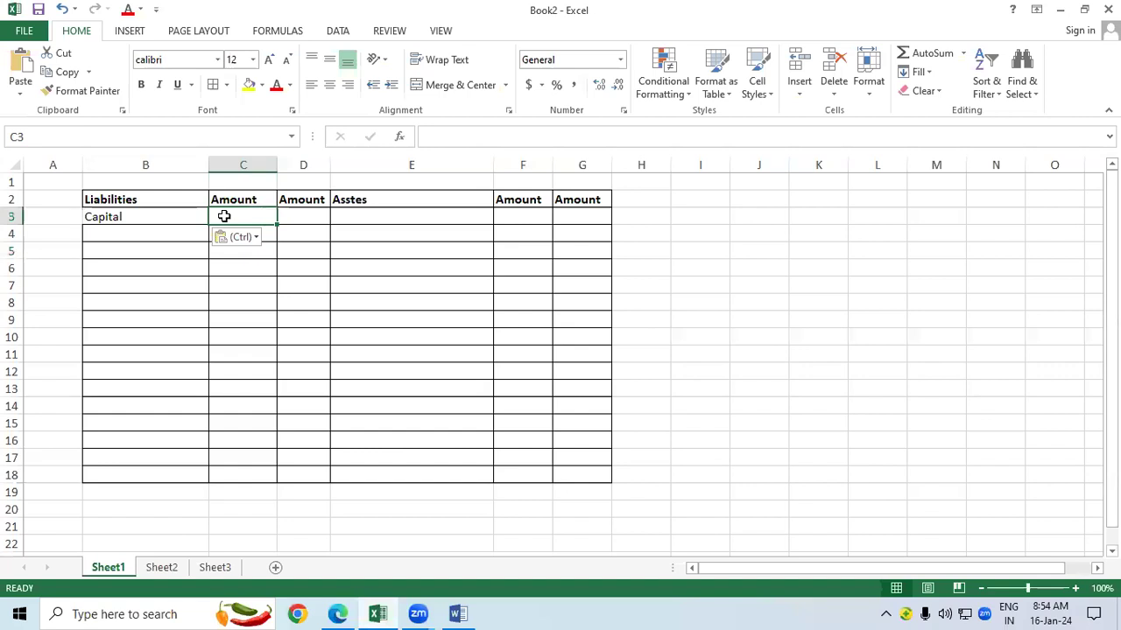
{"action": "type", "text": "60000"}
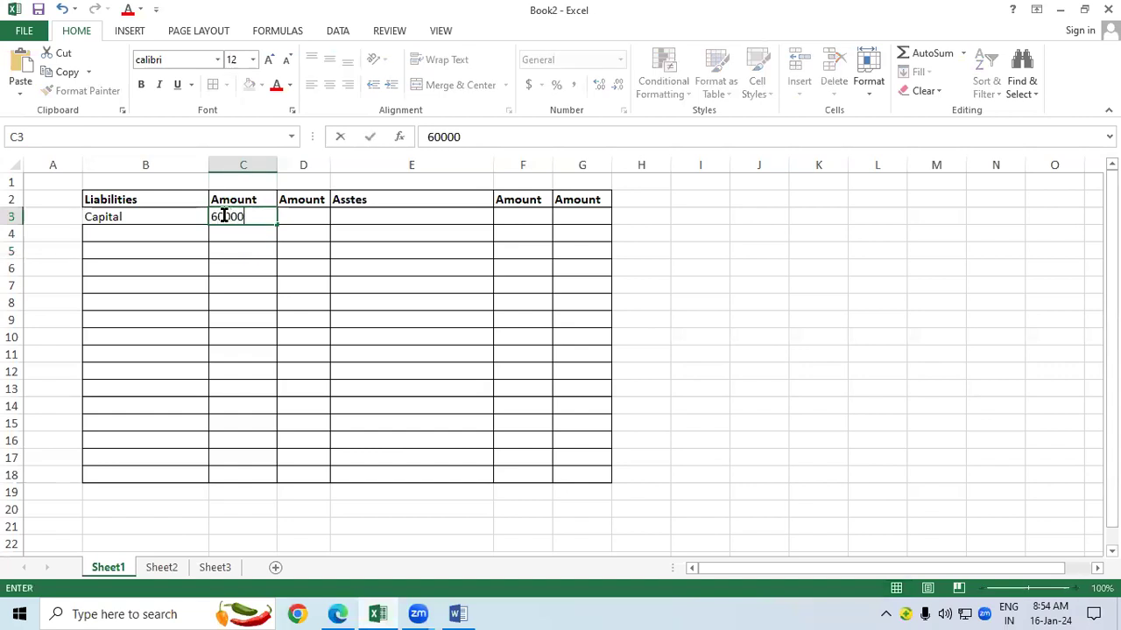
{"action": "key", "text": "Return"}
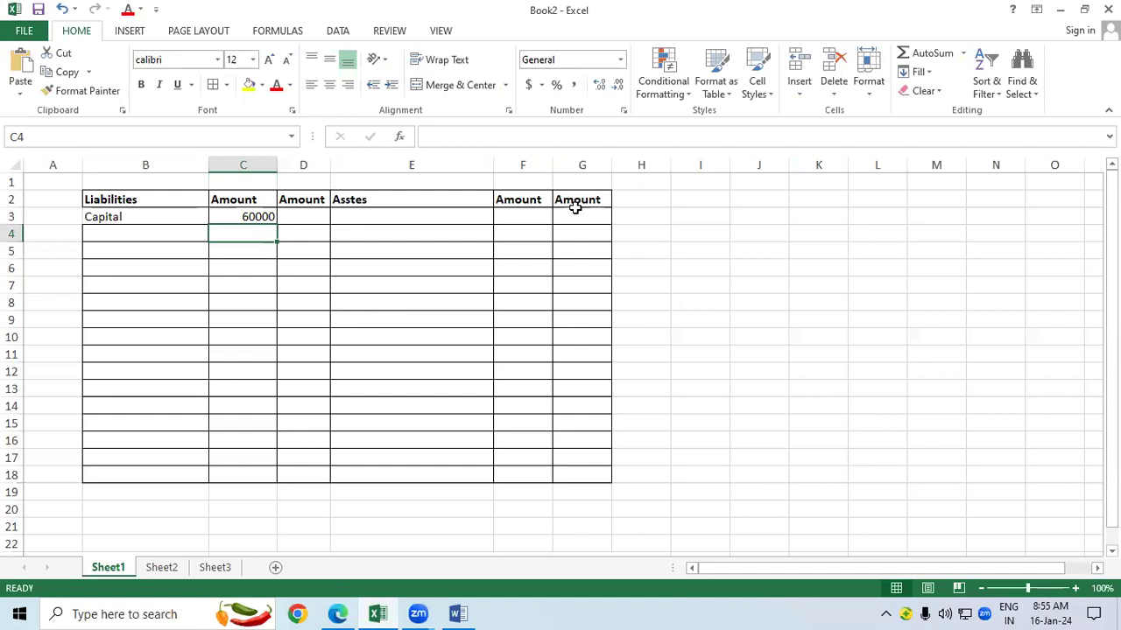
{"action": "left_click", "coordinate": [1075, 588]}
{"action": "left_click", "coordinate": [1075, 589]}
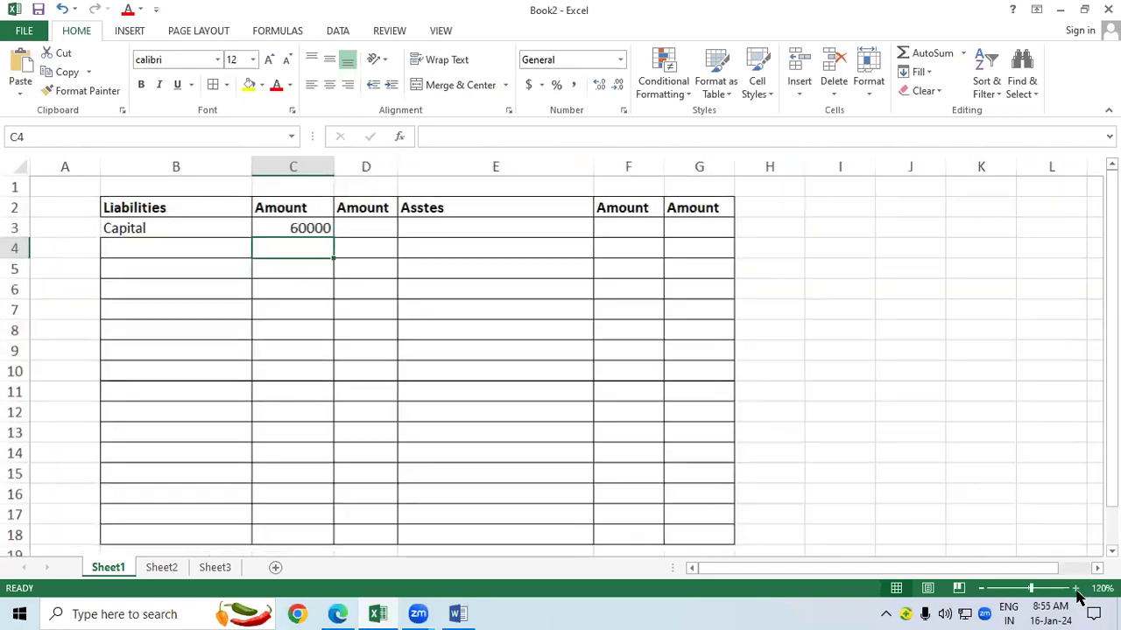
{"action": "left_click", "coordinate": [1075, 588]}
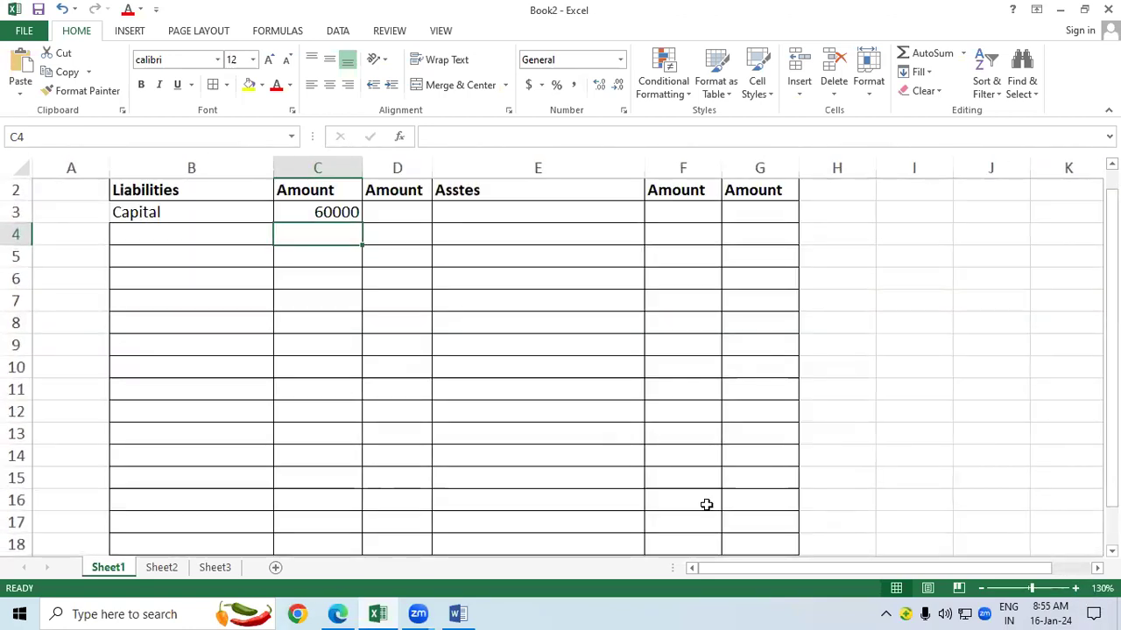
Step: Enter 'Less : Drawing' in B4 with amount 3000 in C4
{"action": "left_click", "coordinate": [348, 613]}
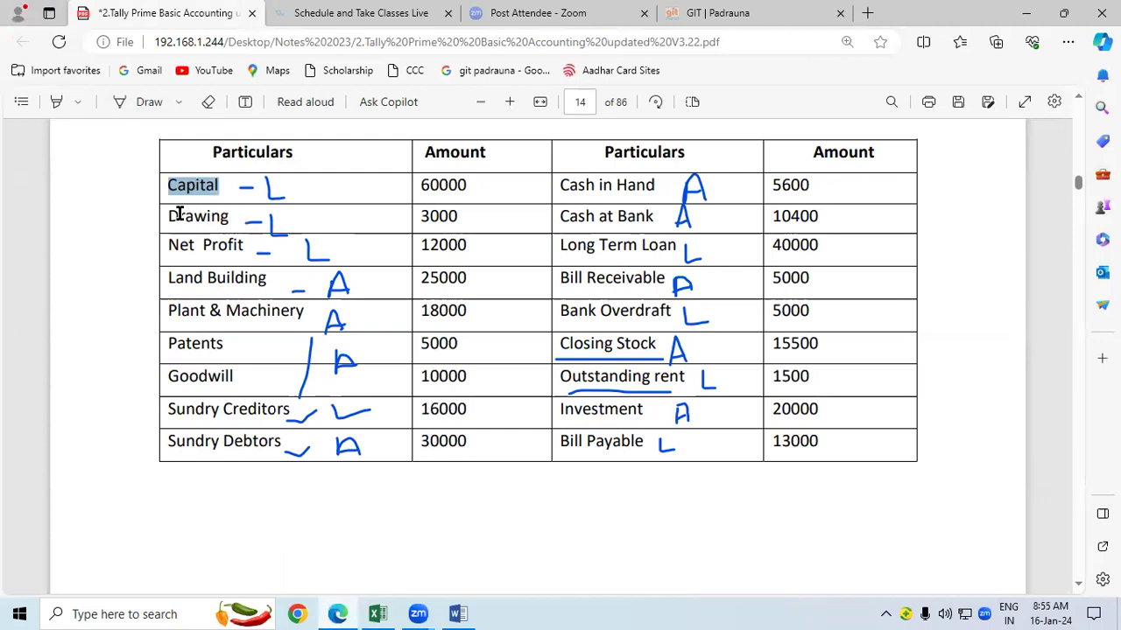
{"action": "left_click_drag", "start_coordinate": [168, 215], "coordinate": [228, 219]}
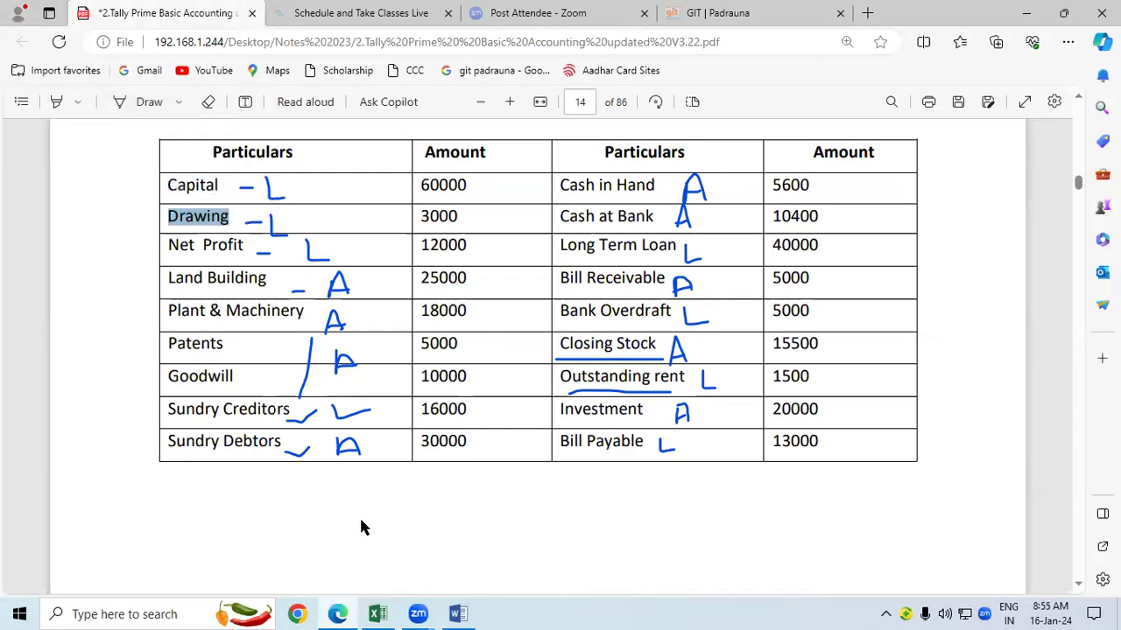
{"action": "left_click", "coordinate": [377, 614]}
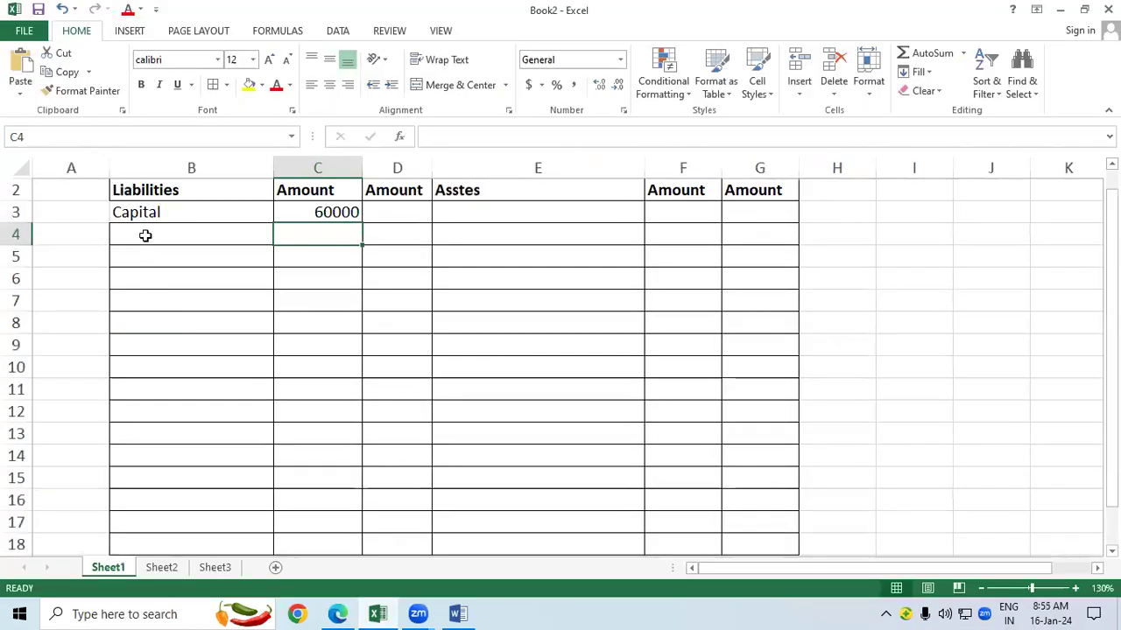
{"action": "left_click", "coordinate": [145, 236]}
{"action": "type", "text": "Less"}
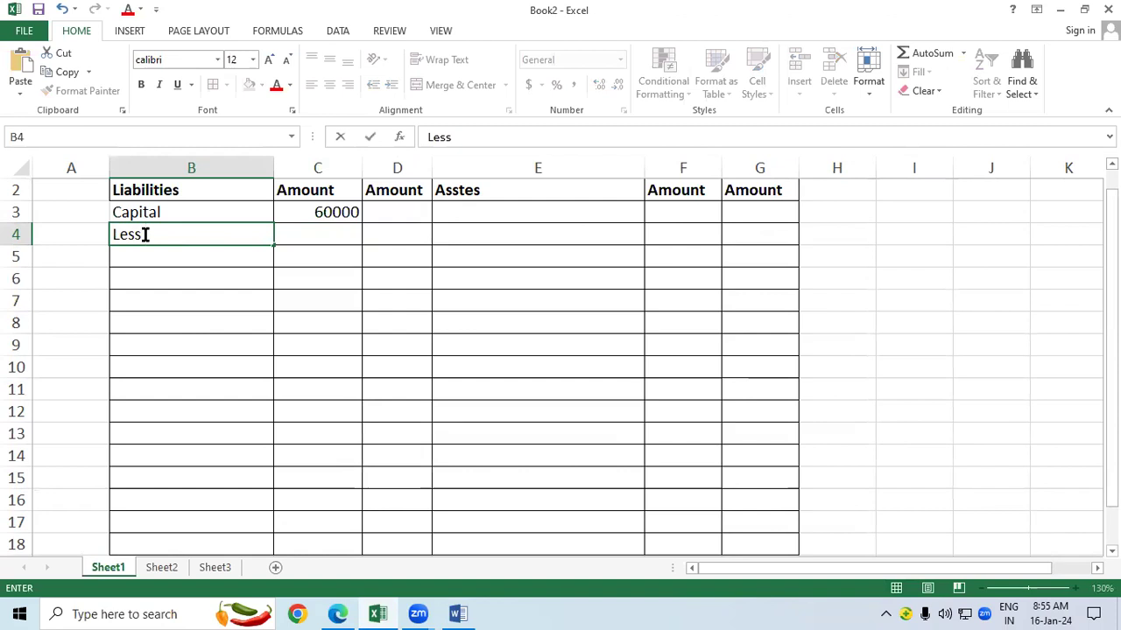
{"action": "type", "text": " : Drawing"}
{"action": "key", "text": "Tab"}
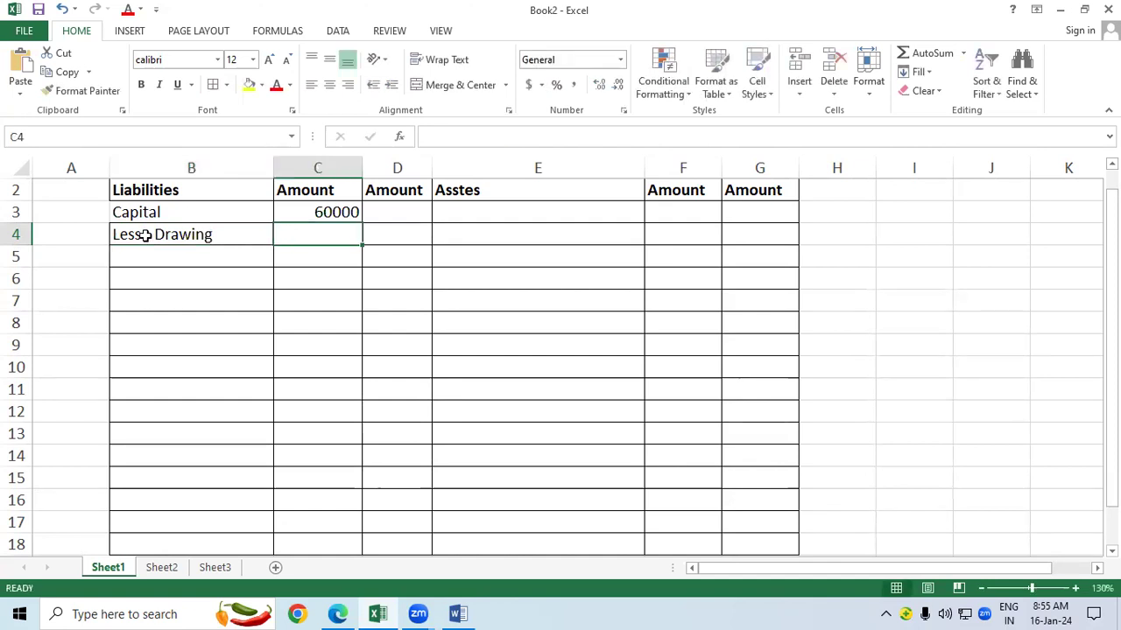
{"action": "type", "text": "3000"}
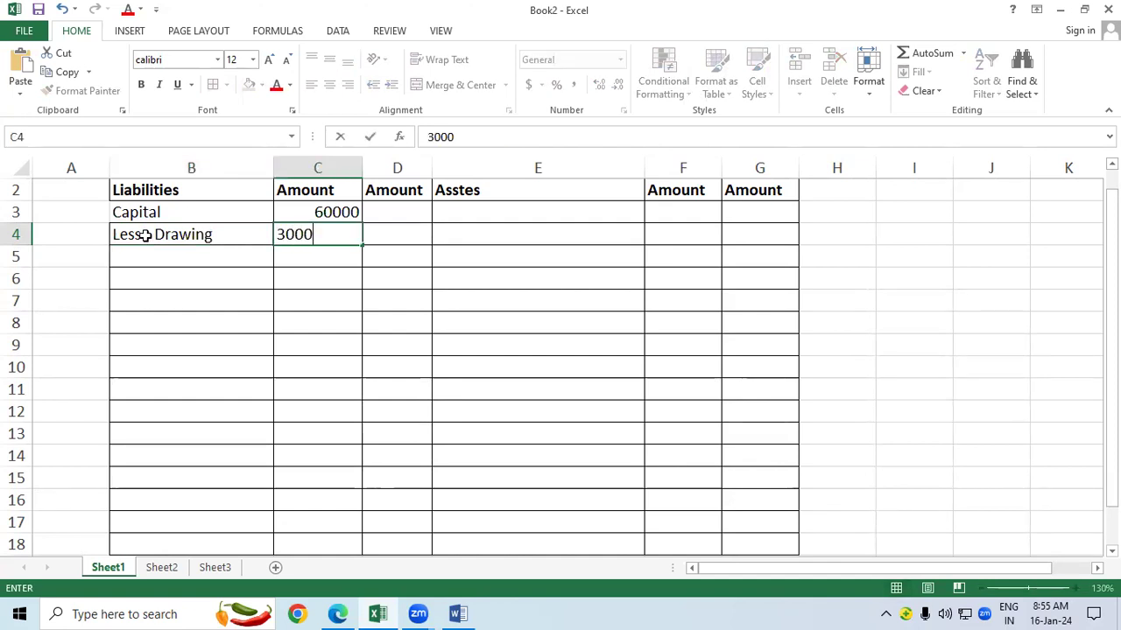
{"action": "left_click", "coordinate": [145, 260]}
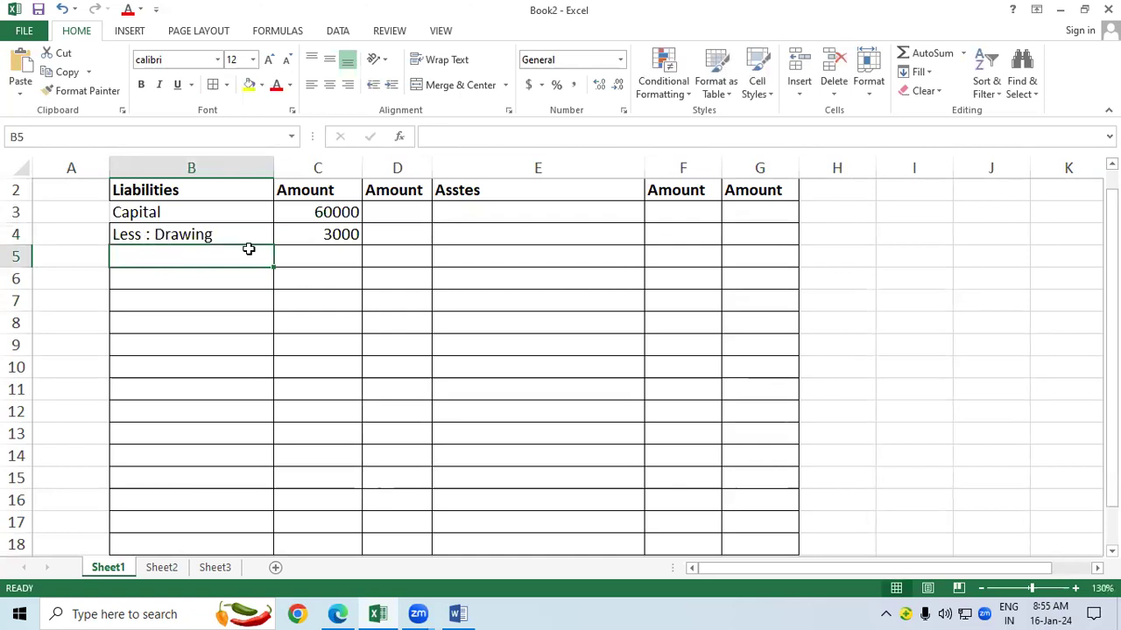
Step: Enter 'Add: Net Profit' in B5 with amount 12000 in C5
{"action": "key", "text": "alt+Tab"}
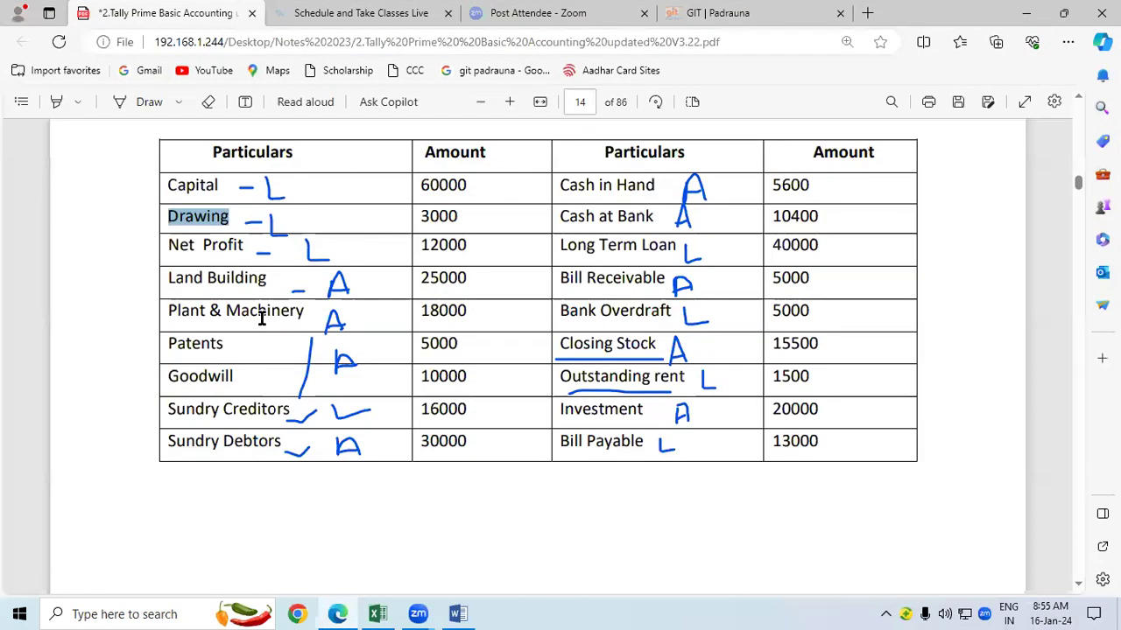
{"action": "left_click_drag", "start_coordinate": [169, 246], "coordinate": [246, 253]}
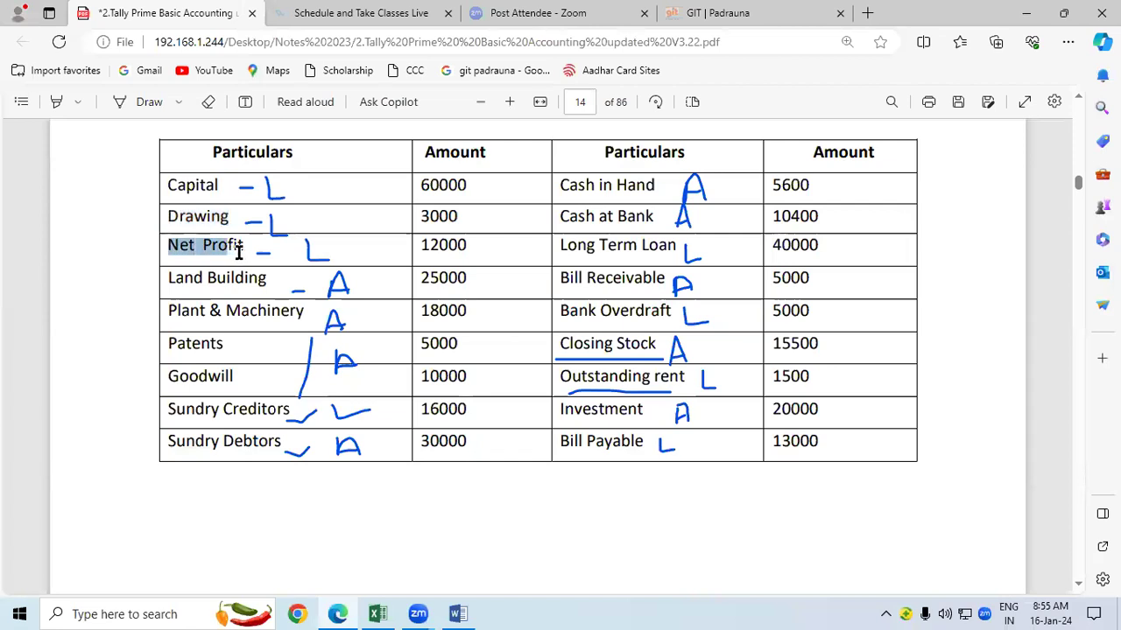
{"action": "key", "text": "ctrl+c"}
{"action": "left_click", "coordinate": [376, 613]}
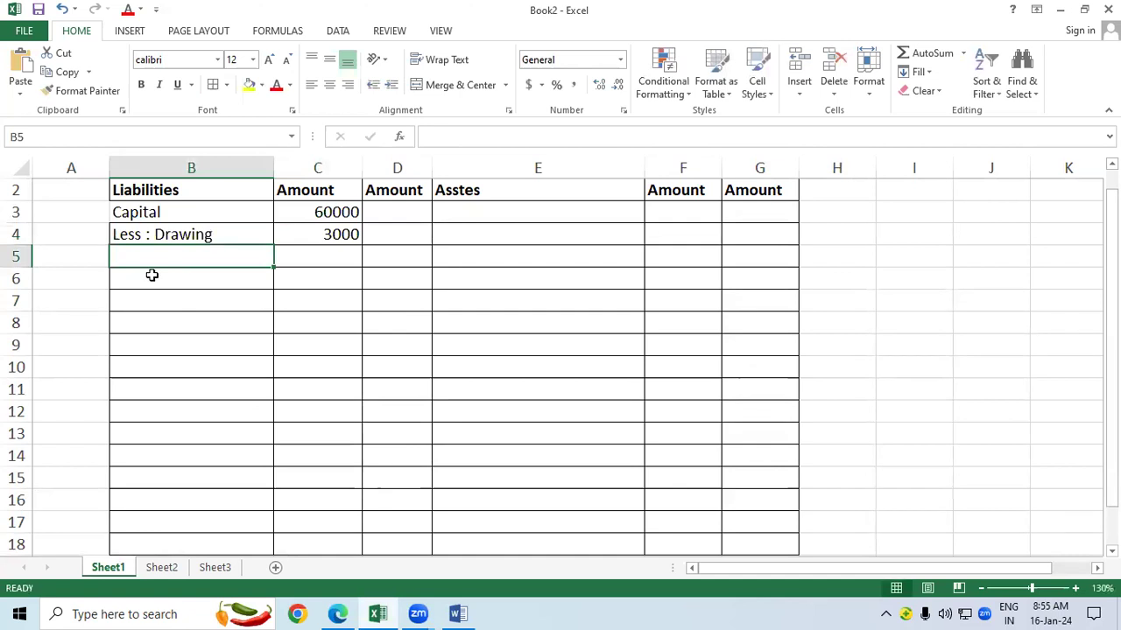
{"action": "type", "text": "Add:"}
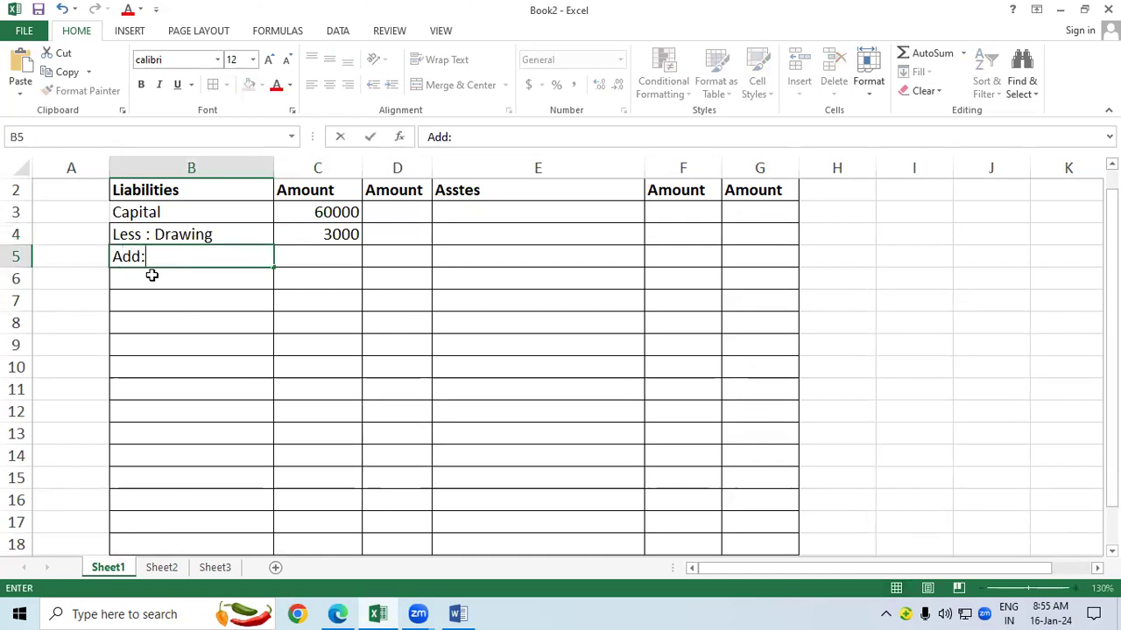
{"action": "type", "text": " Net Profit"}
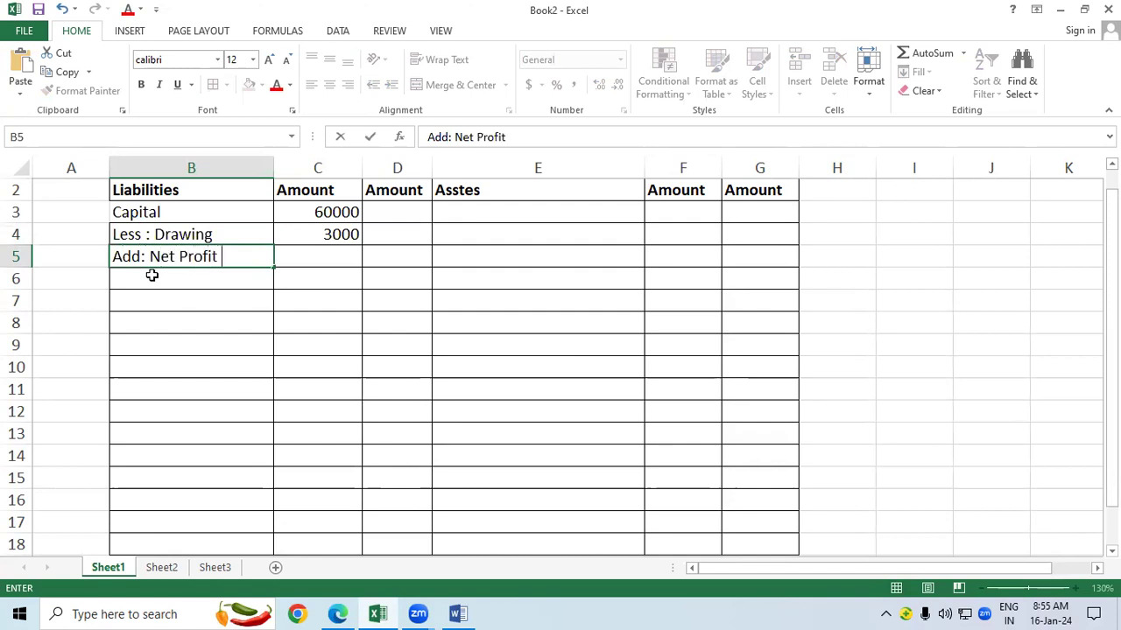
{"action": "key", "text": "Tab"}
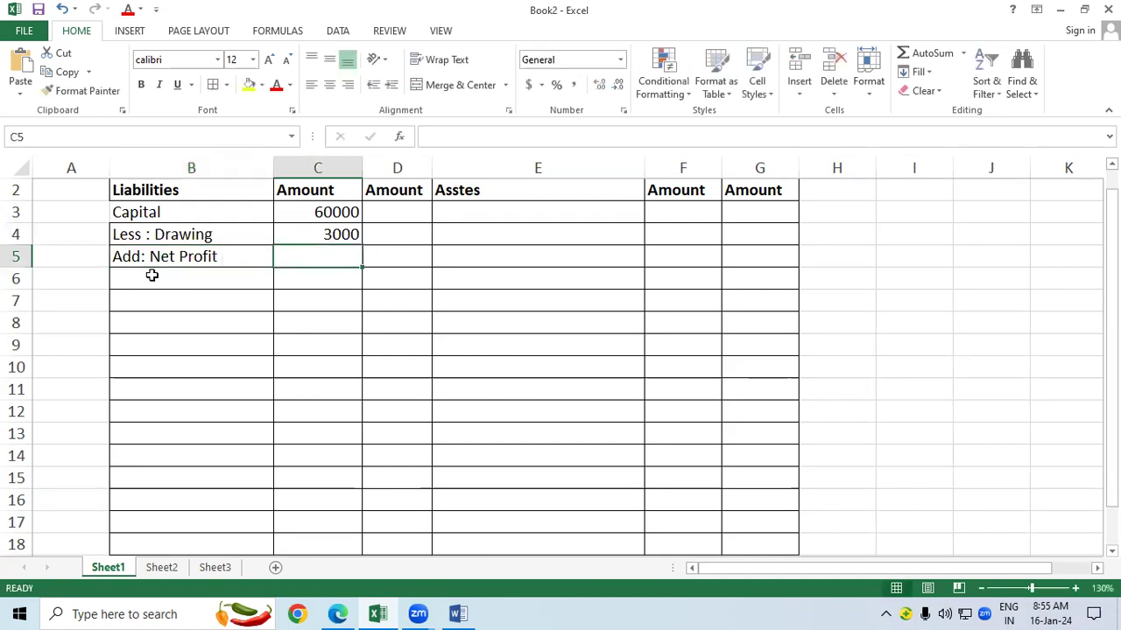
{"action": "type", "text": "12000"}
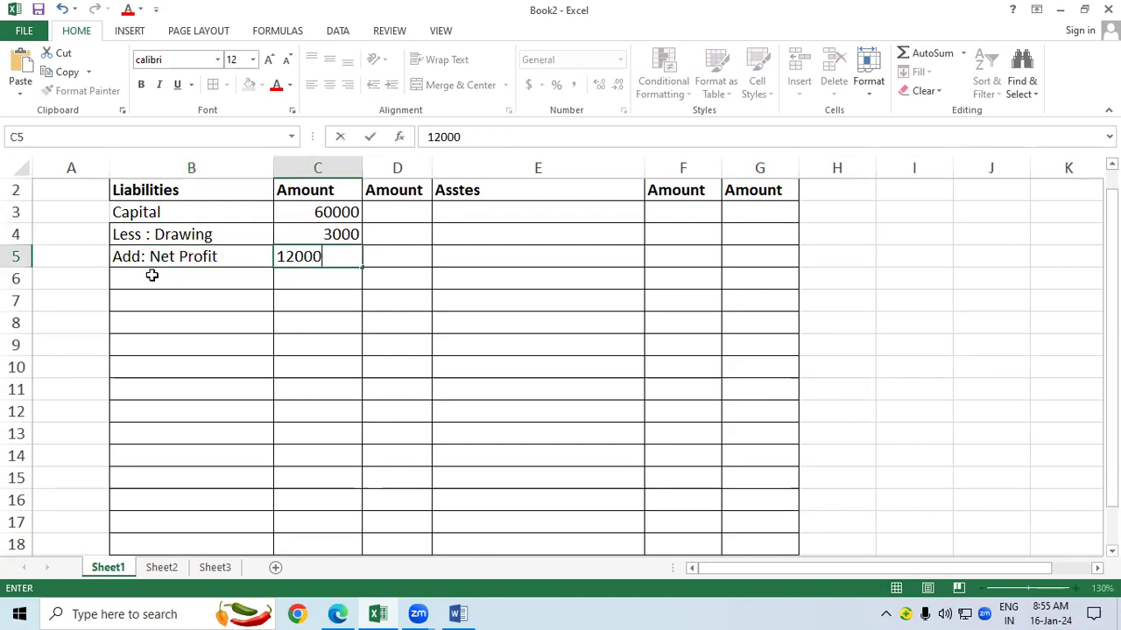
{"action": "key", "text": "Return"}
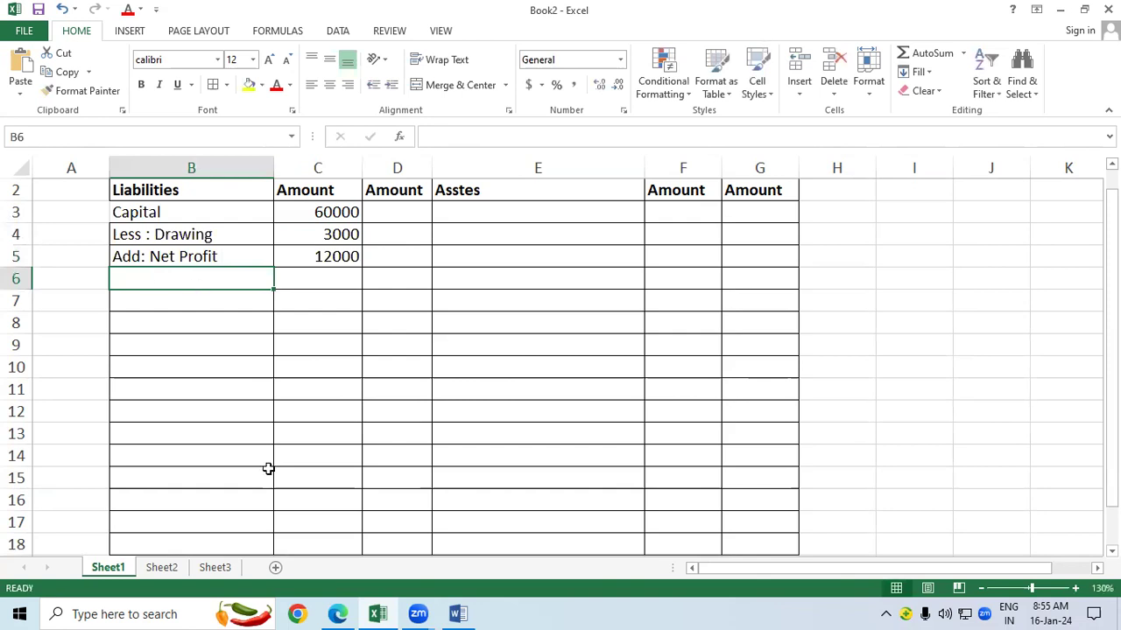
{"action": "left_click", "coordinate": [332, 614]}
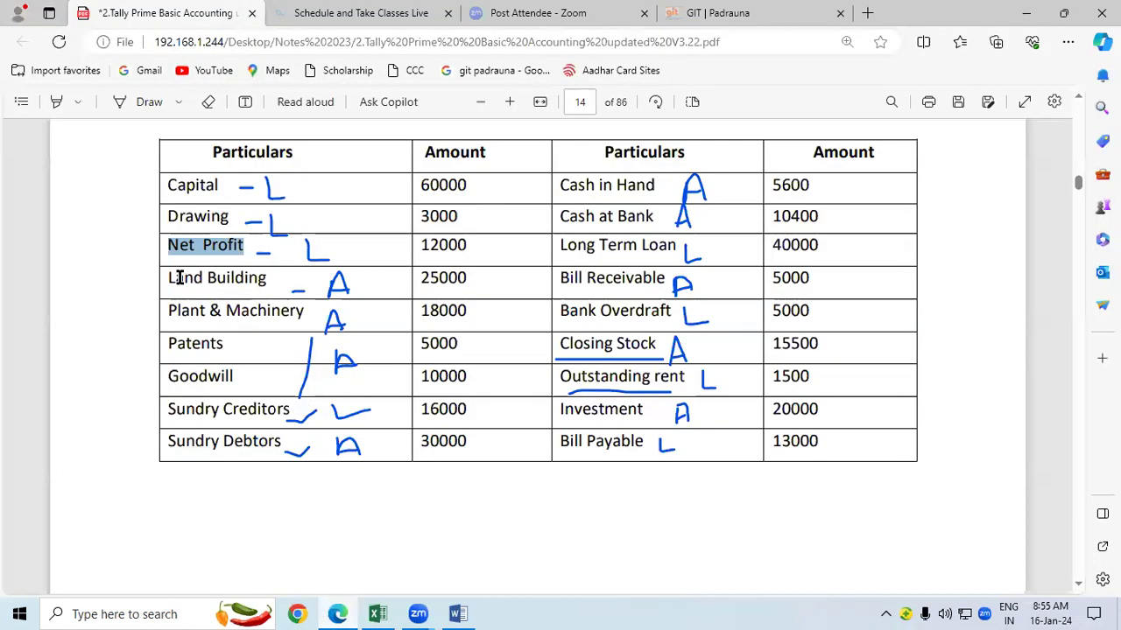
Step: Add a Fixed Assets subheading in E3 and paste Land Building into E4
{"action": "left_click_drag", "start_coordinate": [168, 278], "coordinate": [265, 285]}
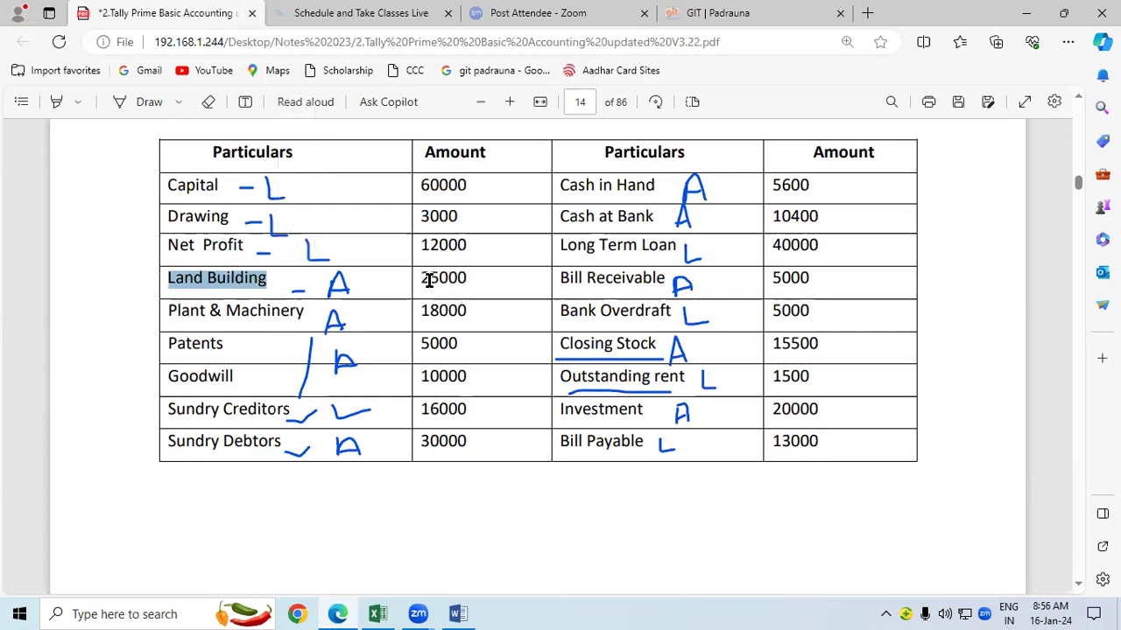
{"action": "left_click", "coordinate": [377, 613]}
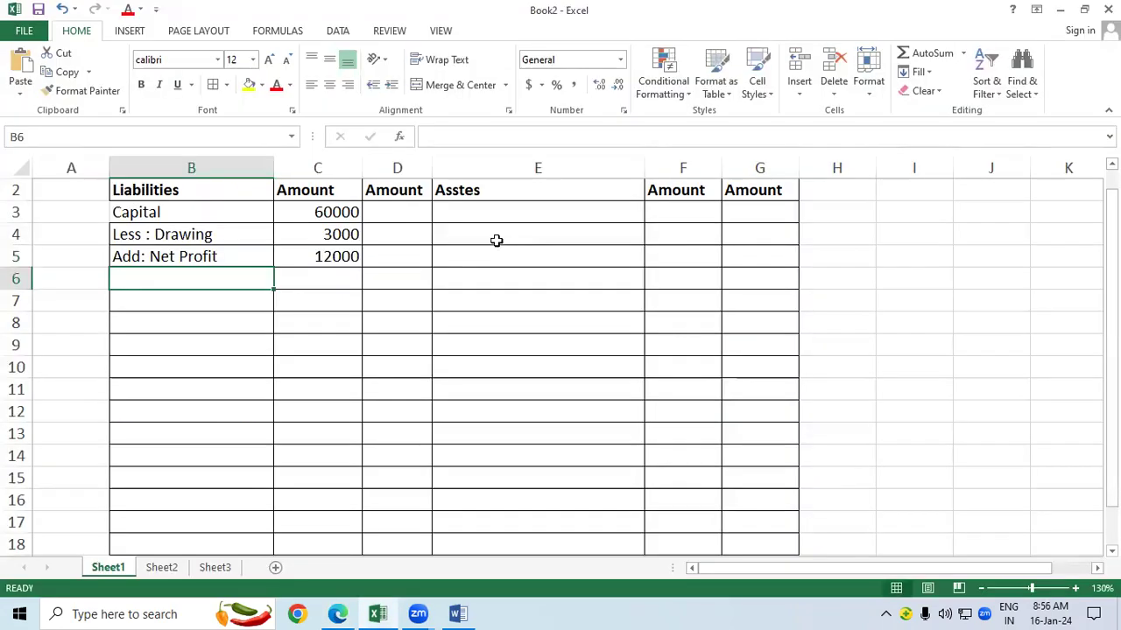
{"action": "left_click", "coordinate": [473, 213]}
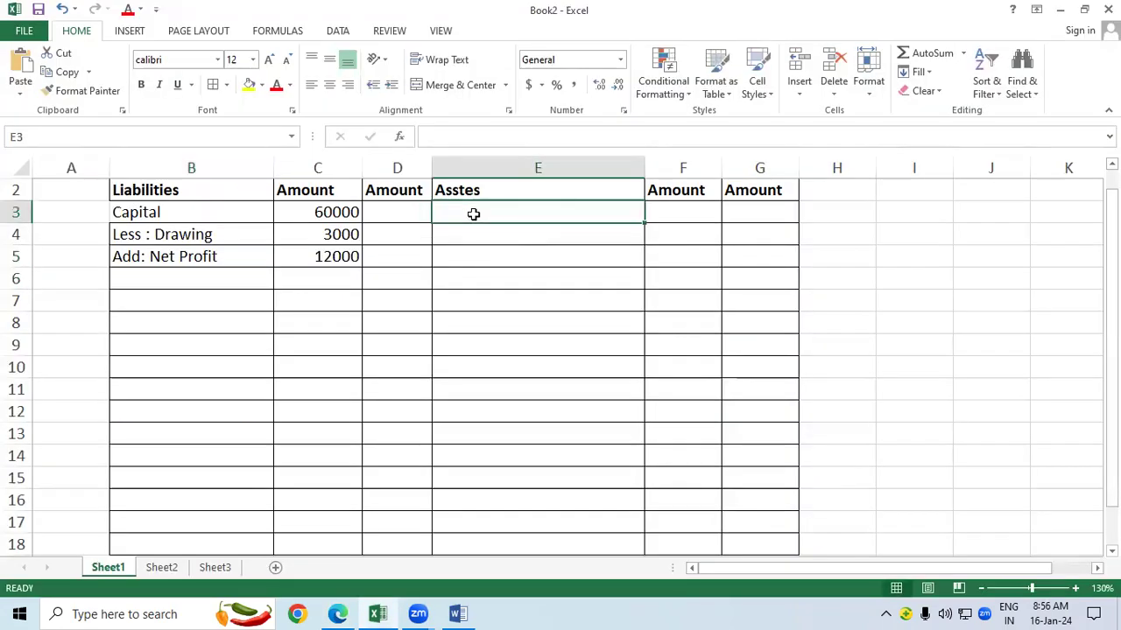
{"action": "type", "text": "Fixed Assets"}
{"action": "key", "text": "Tab"}
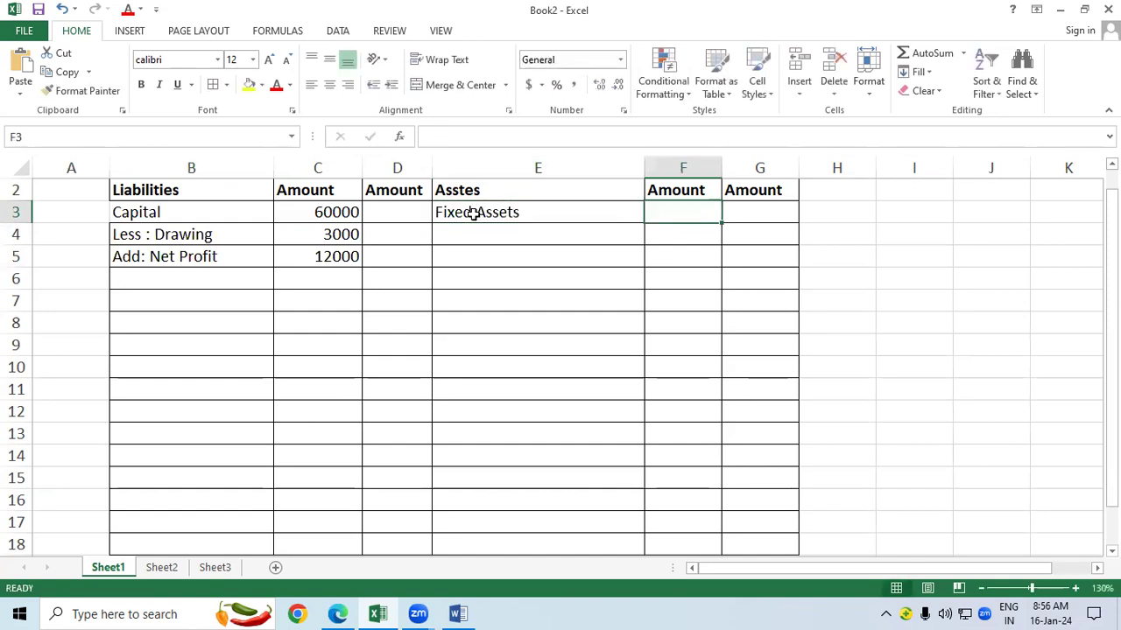
{"action": "left_click", "coordinate": [485, 251]}
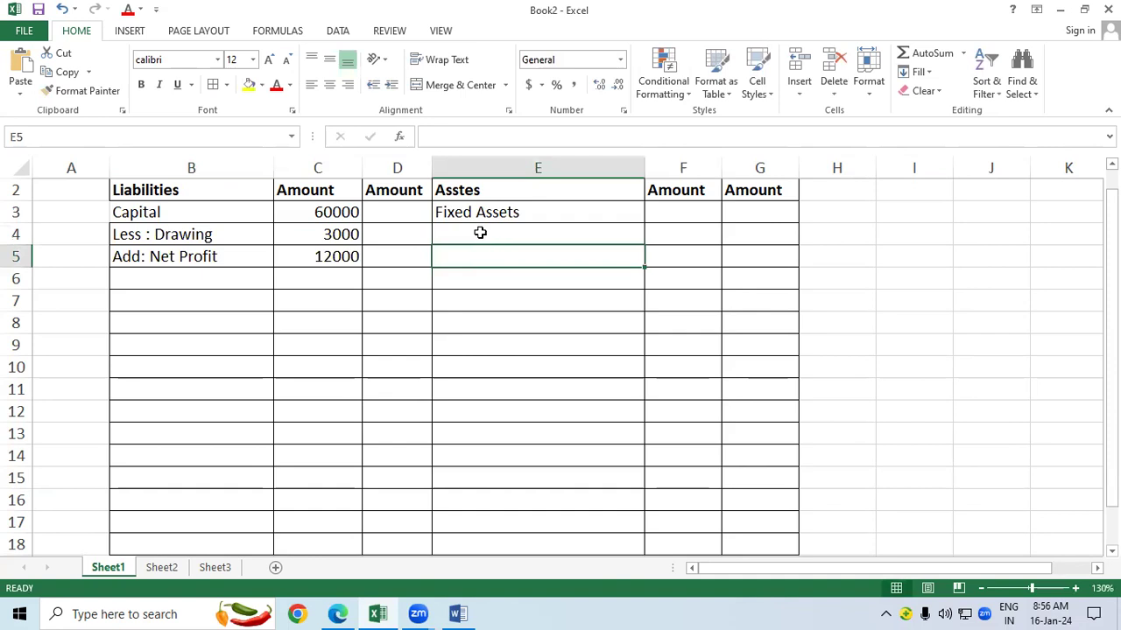
{"action": "left_click", "coordinate": [479, 233]}
{"action": "key", "text": "ctrl+v"}
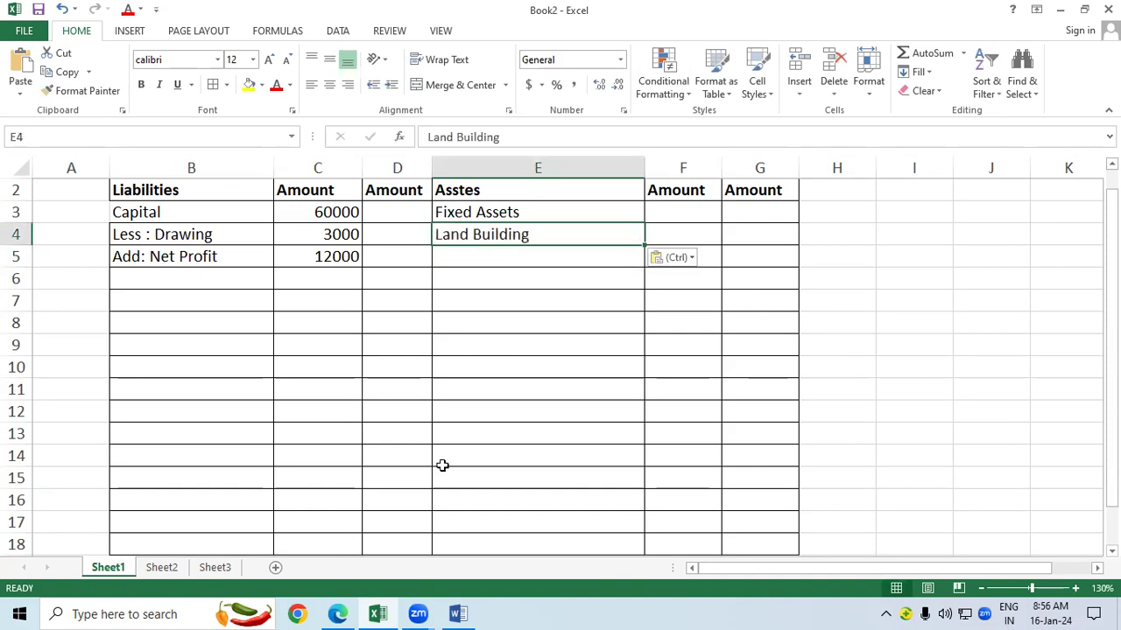
Step: Enter 25000 as the Land Building amount in F4
{"action": "left_click", "coordinate": [338, 613]}
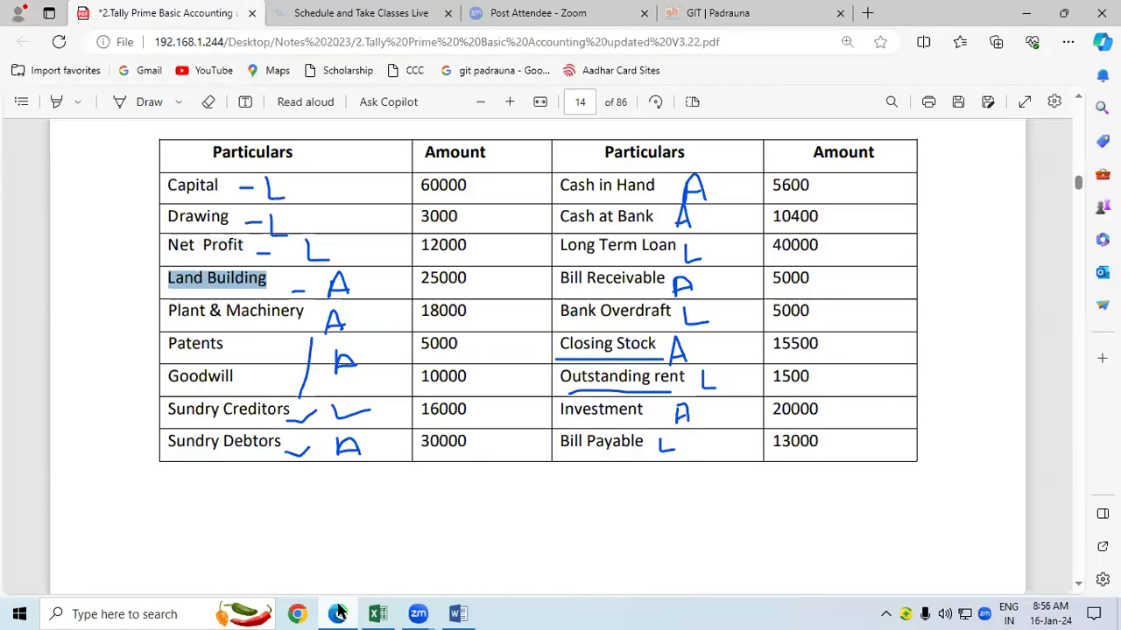
{"action": "left_click", "coordinate": [338, 613]}
{"action": "left_click", "coordinate": [686, 238]}
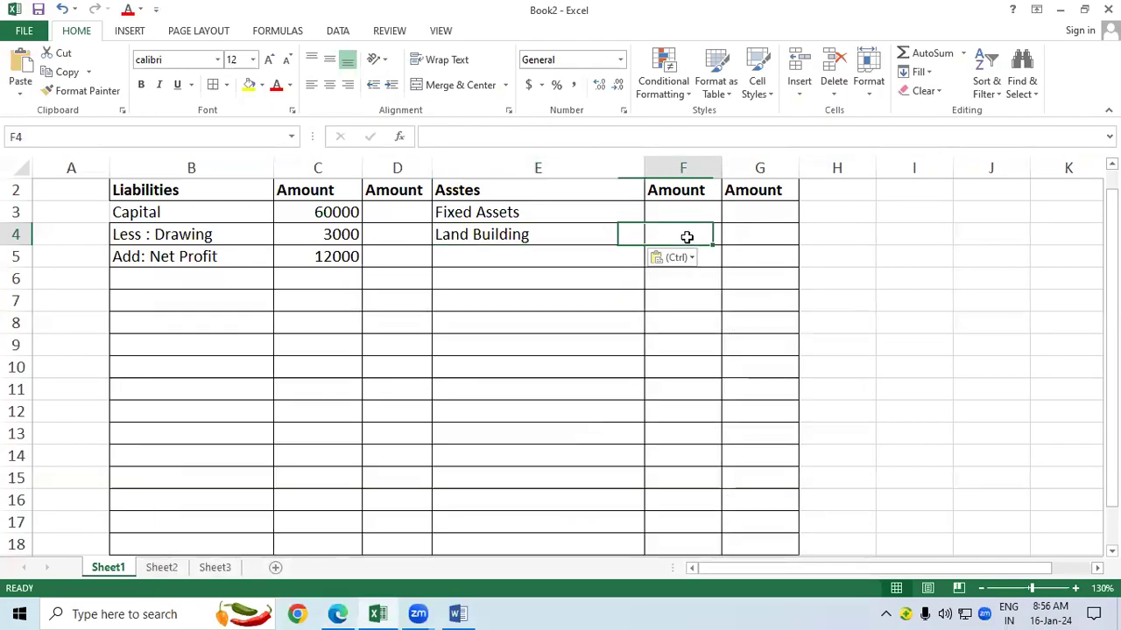
{"action": "type", "text": "25000"}
{"action": "key", "text": "Return"}
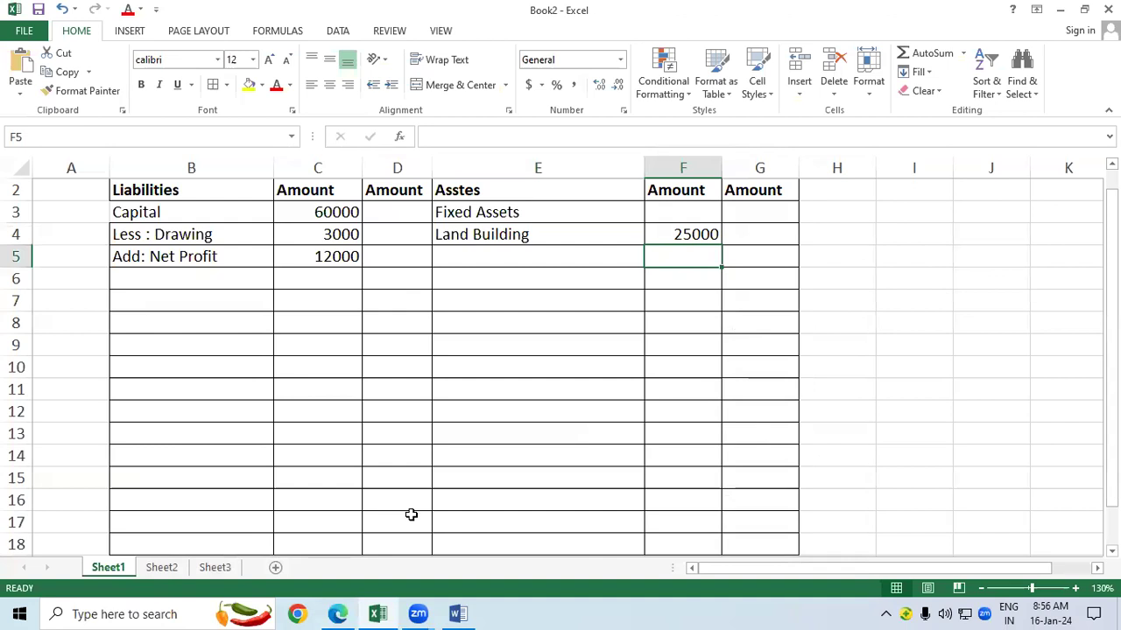
Step: Copy Plant & Machinery from the PDF into E5 with an amount of 18000
{"action": "key", "text": "alt+Tab"}
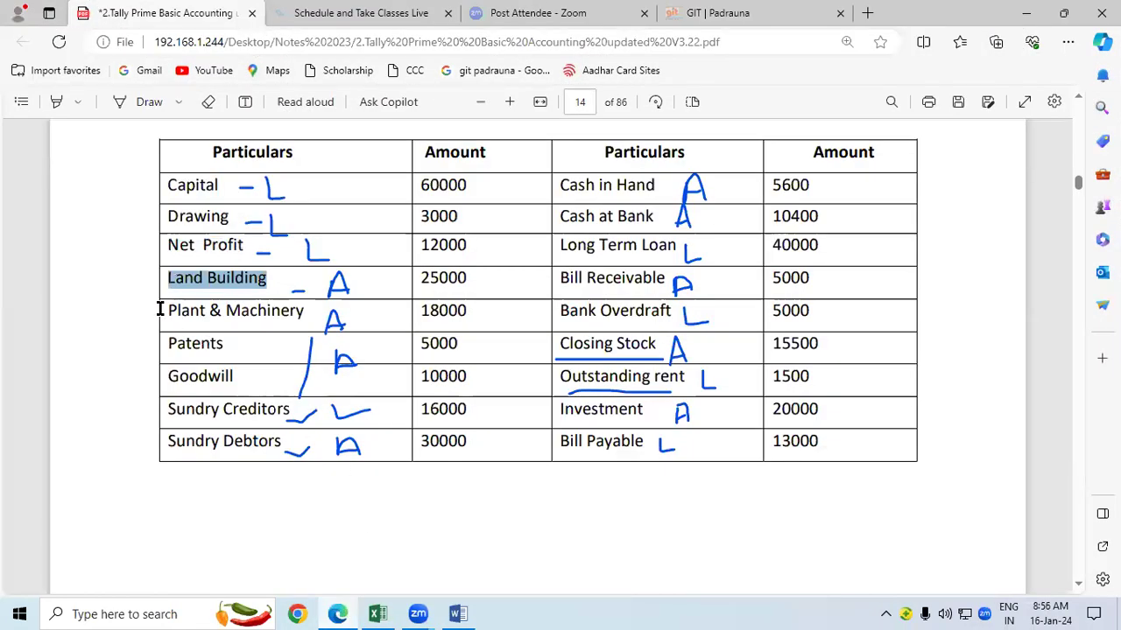
{"action": "left_click_drag", "start_coordinate": [167, 311], "coordinate": [302, 319]}
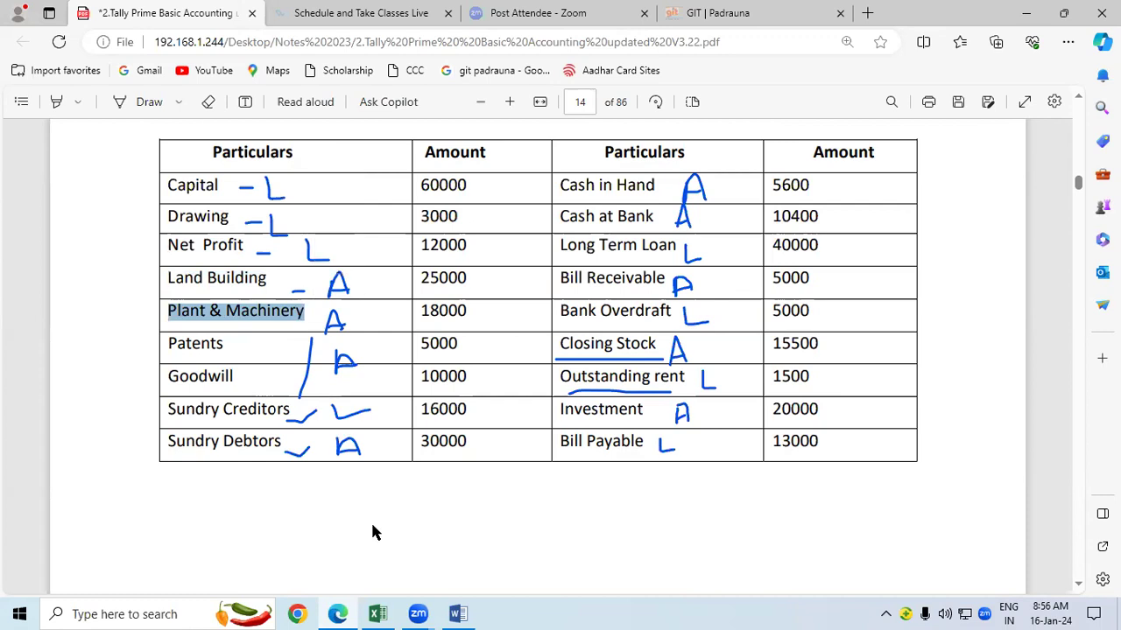
{"action": "left_click", "coordinate": [377, 614]}
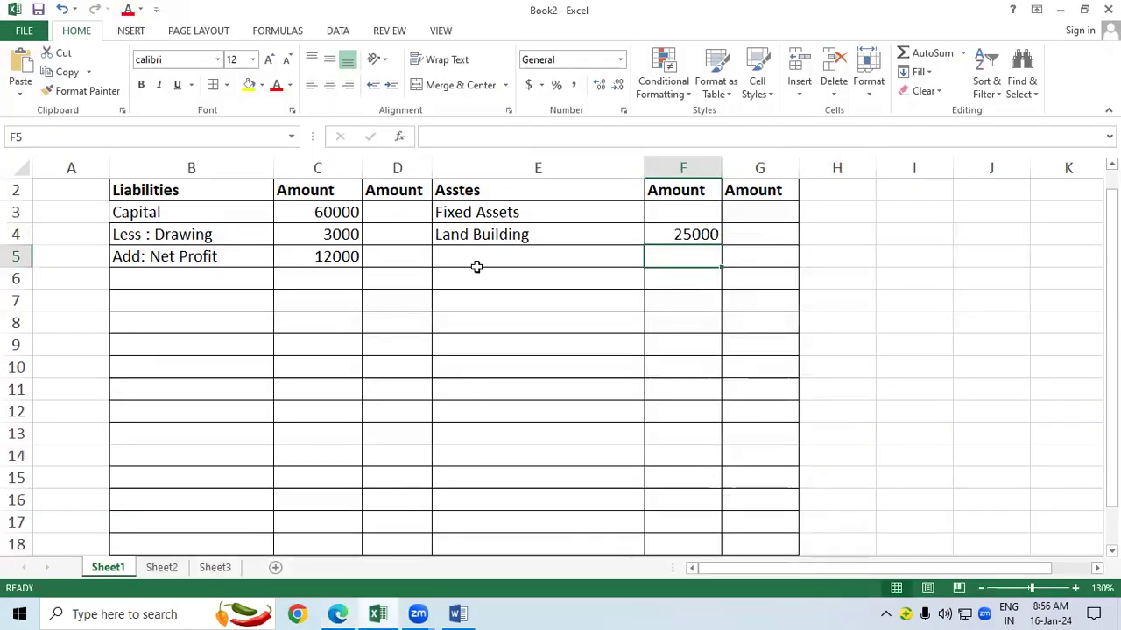
{"action": "left_click", "coordinate": [477, 258]}
{"action": "type", "text": "Plant & Machinery"}
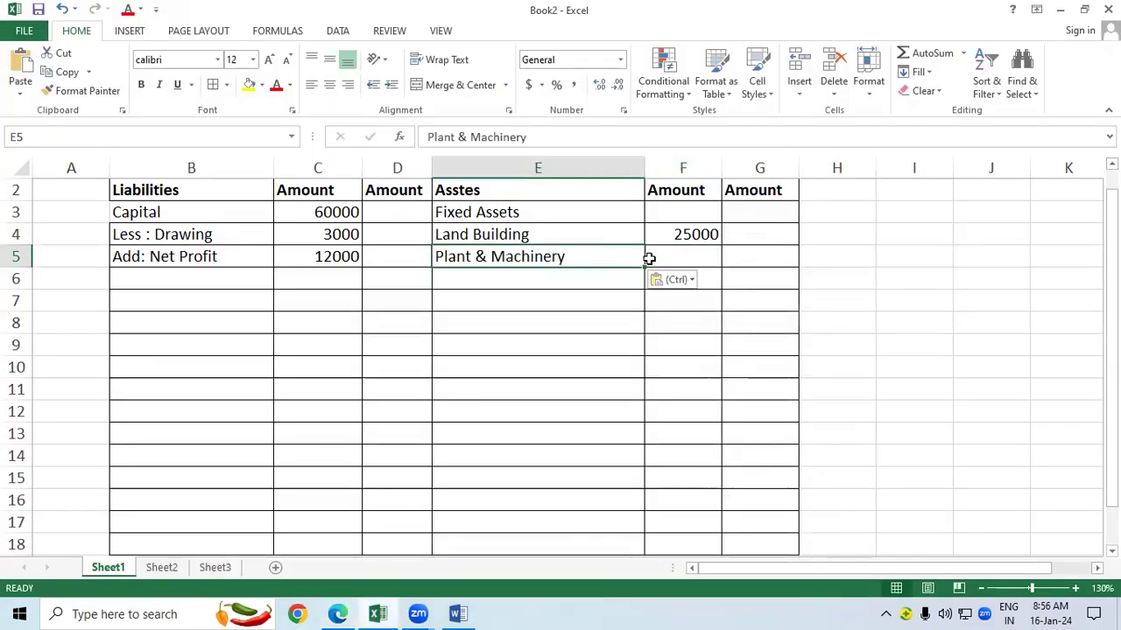
{"action": "left_click", "coordinate": [652, 259]}
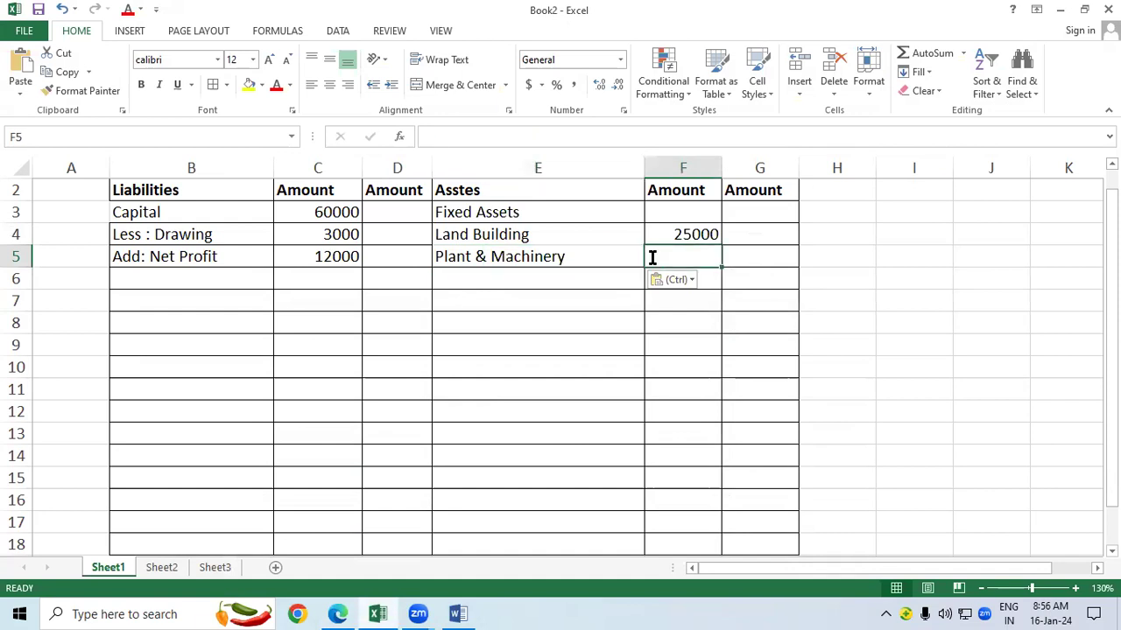
{"action": "type", "text": "18000"}
{"action": "key", "text": "Return"}
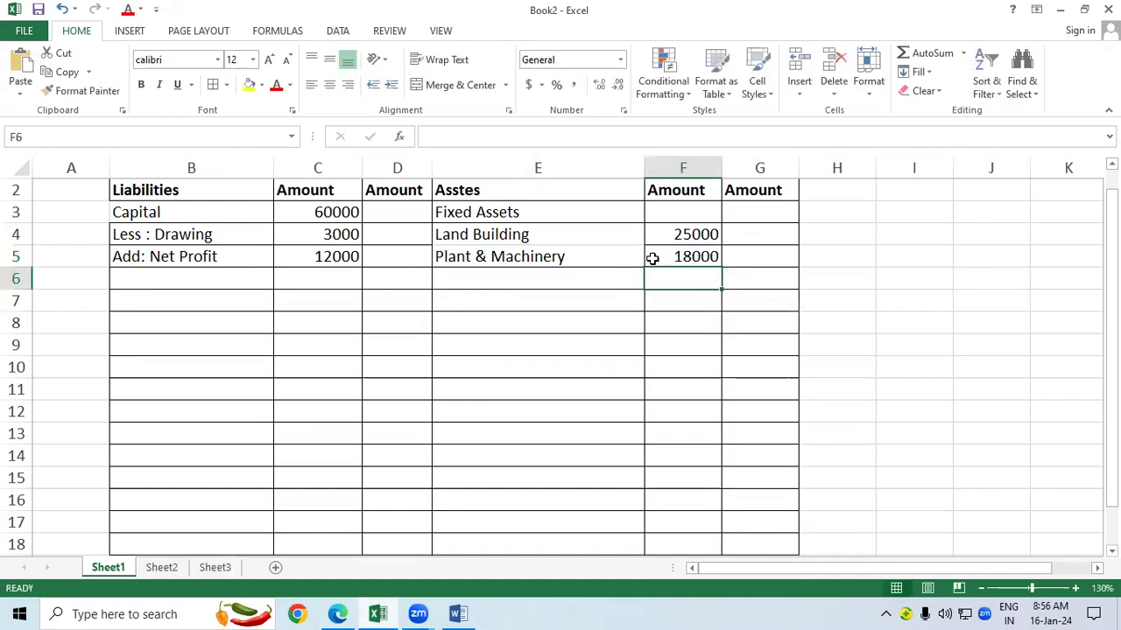
Step: Copy Patents from the PDF into E6 with an amount of 5000
{"action": "left_click", "coordinate": [346, 613]}
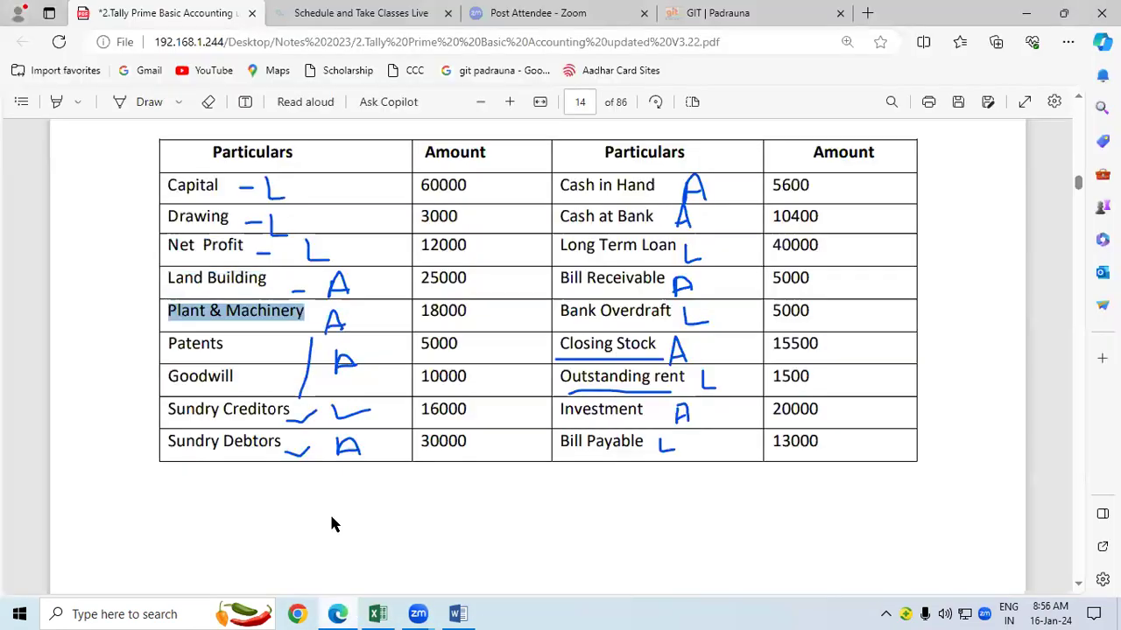
{"action": "left_click_drag", "start_coordinate": [169, 344], "coordinate": [226, 344]}
{"action": "key", "text": "ctrl+c"}
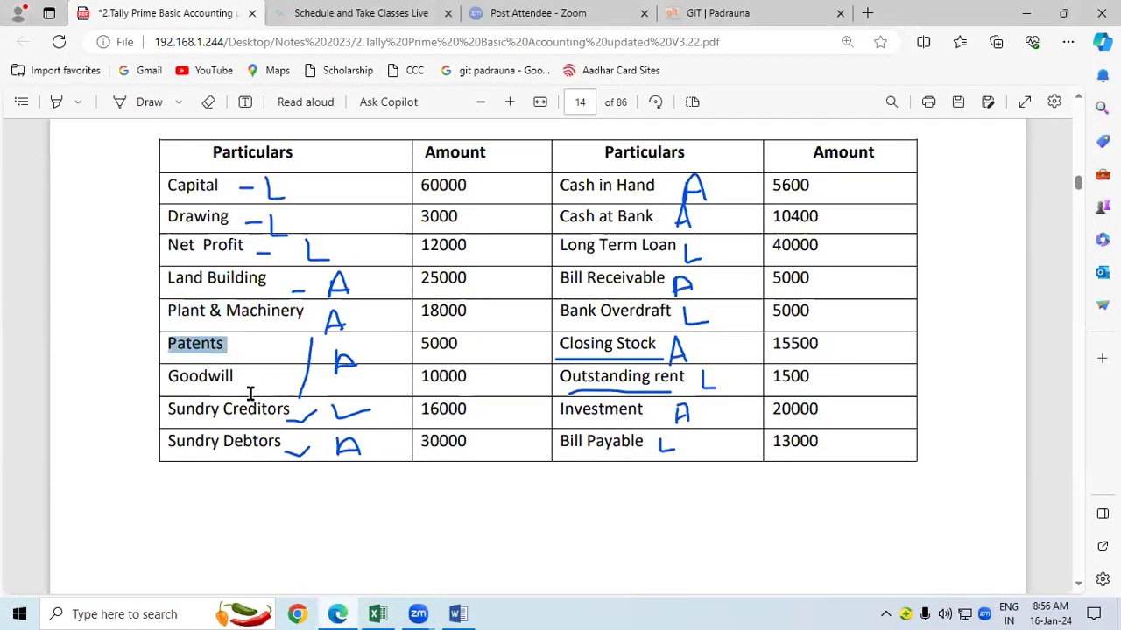
{"action": "left_click", "coordinate": [377, 614]}
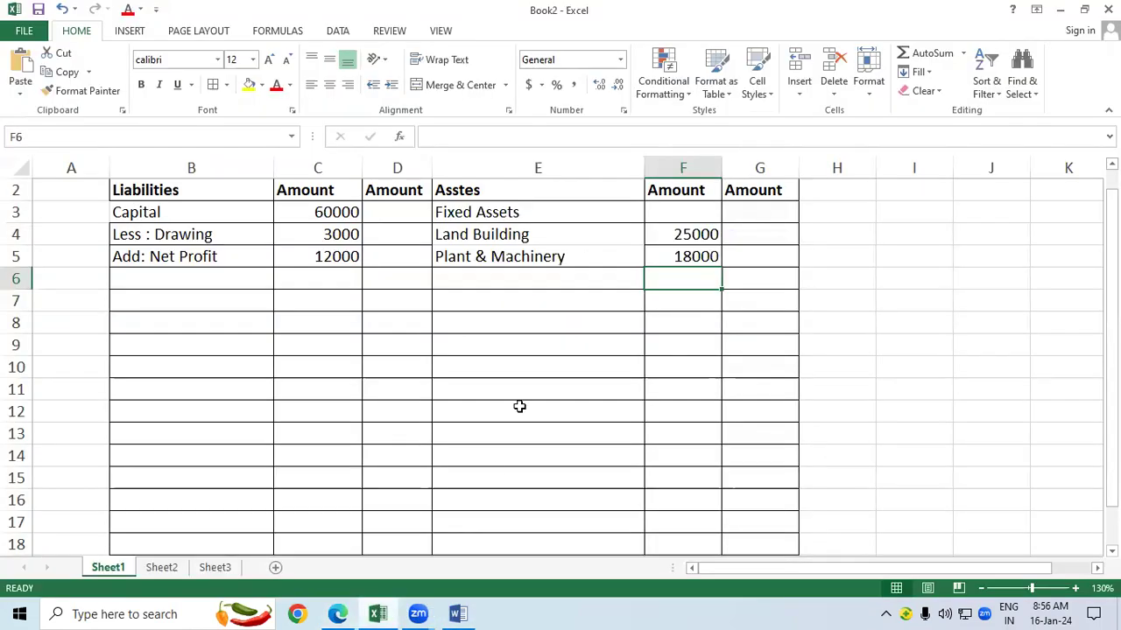
{"action": "left_click", "coordinate": [504, 275]}
{"action": "key", "text": "ctrl+v"}
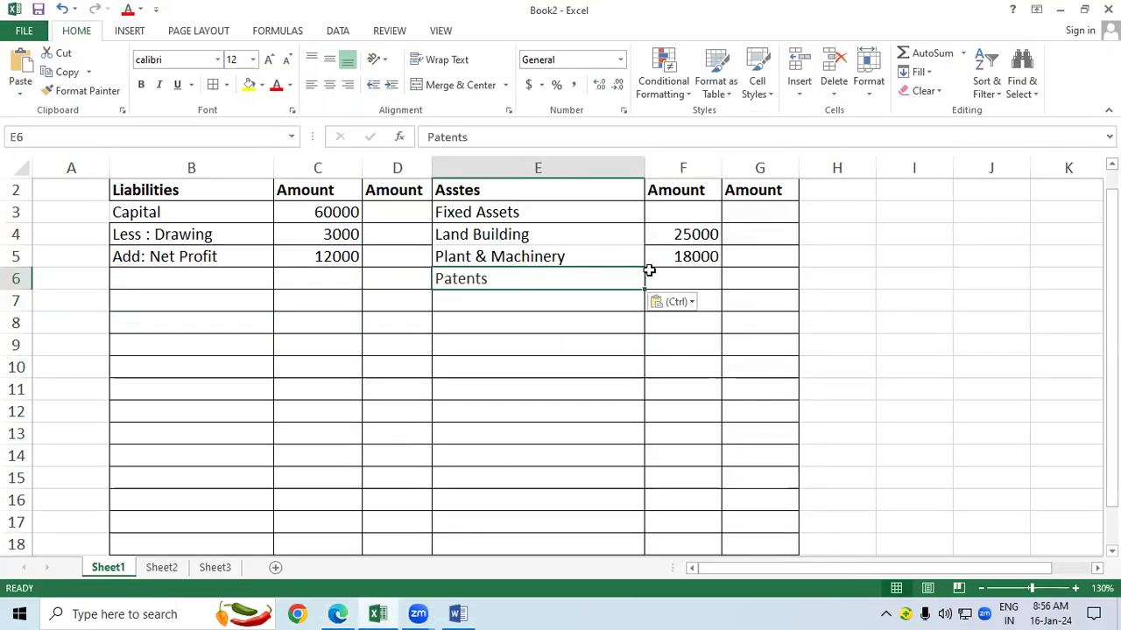
{"action": "left_click", "coordinate": [659, 271]}
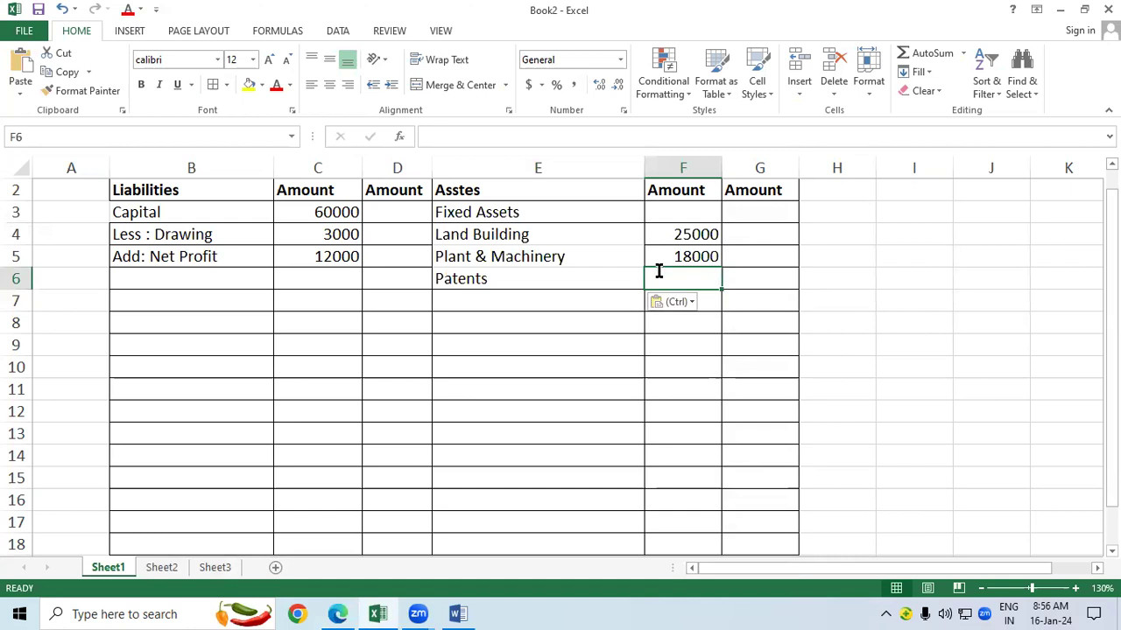
{"action": "type", "text": "5000"}
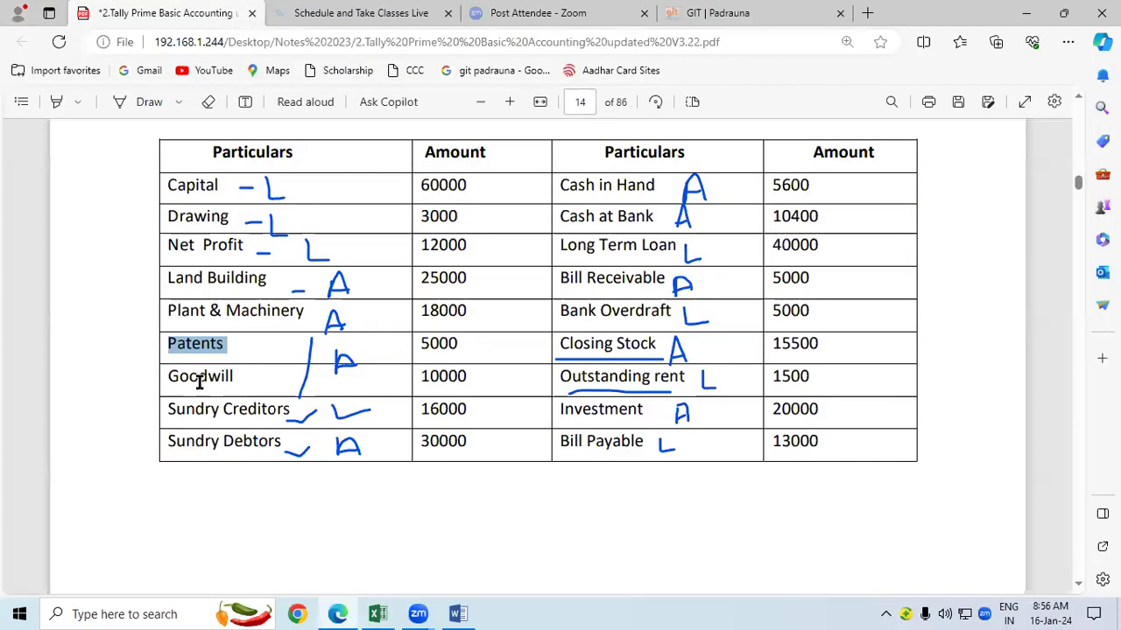
Step: Add Goodwill at 10000 in row 7, then select Sundry Creditors in the PDF
{"action": "left_click", "coordinate": [337, 613]}
{"action": "left_click_drag", "start_coordinate": [202, 374], "coordinate": [235, 372]}
{"action": "key", "text": "ctrl+c"}
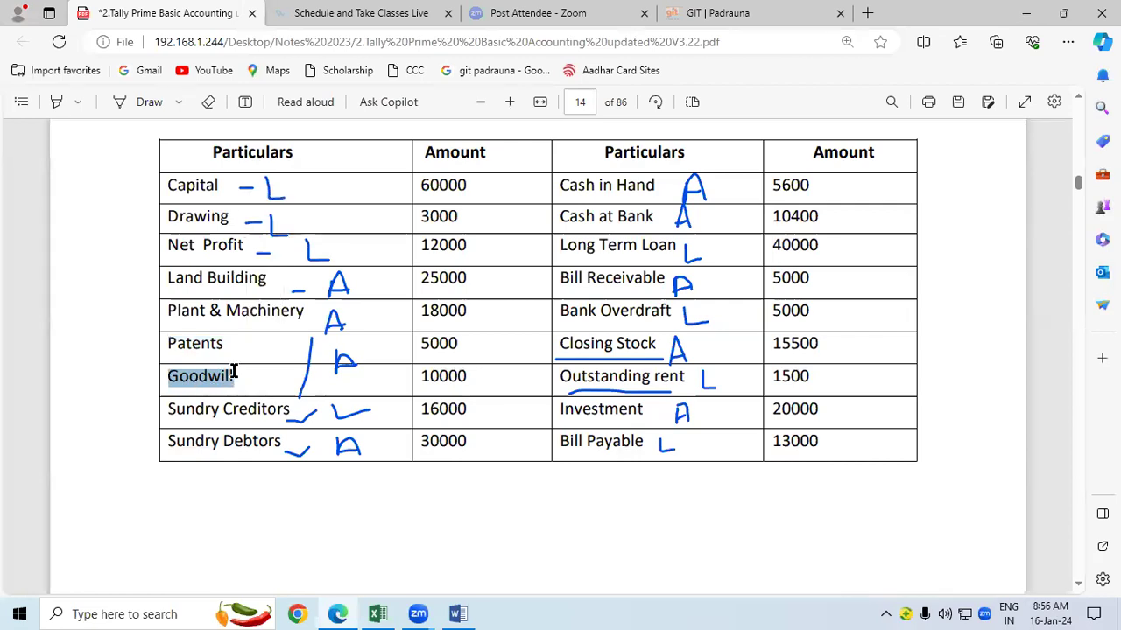
{"action": "left_click", "coordinate": [377, 613]}
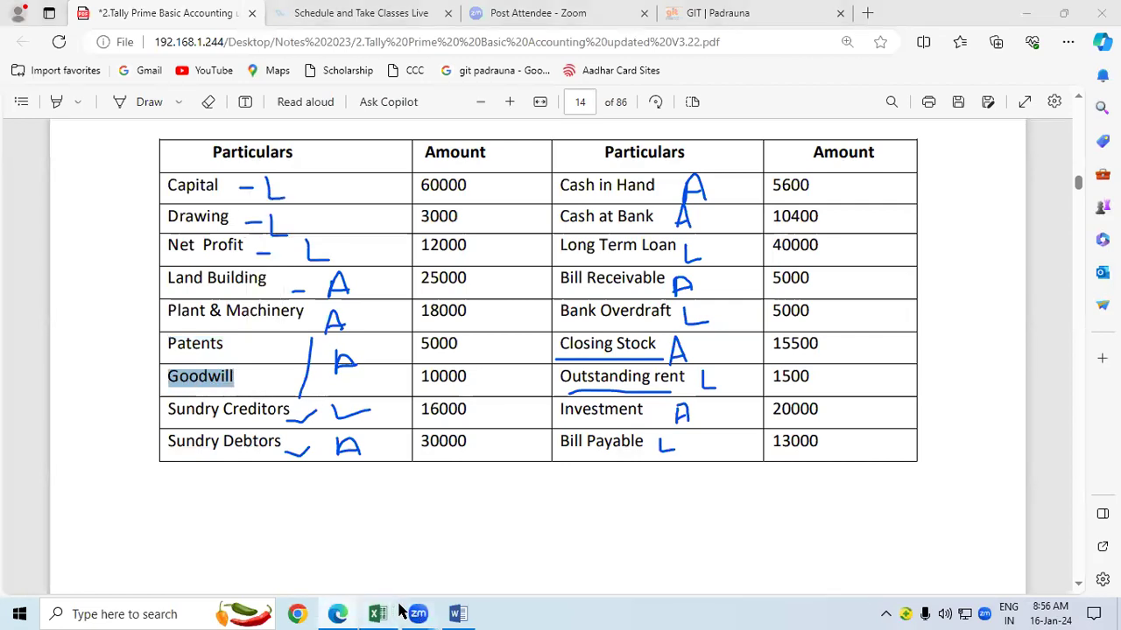
{"action": "left_click", "coordinate": [513, 304]}
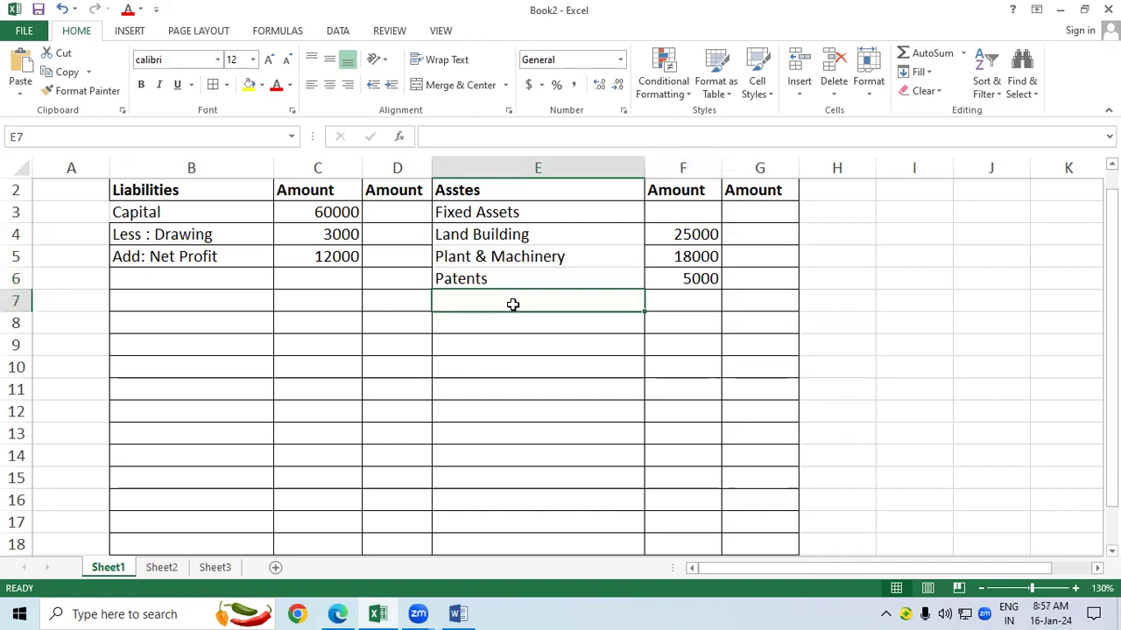
{"action": "key", "text": "ctrl+v"}
{"action": "left_click", "coordinate": [668, 298]}
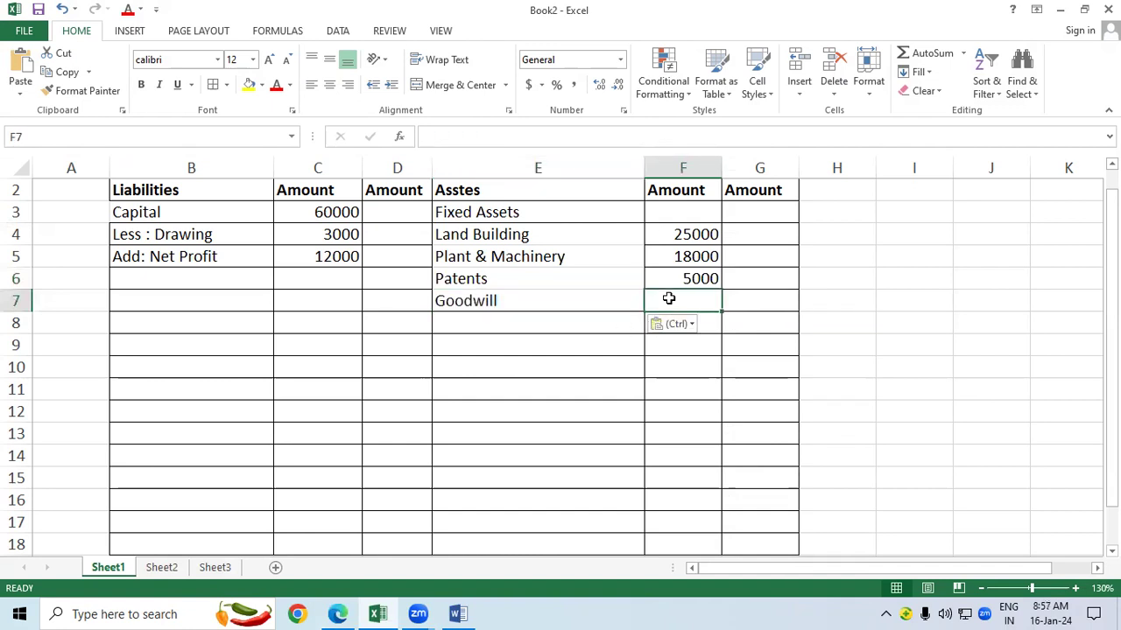
{"action": "type", "text": "10000"}
{"action": "key", "text": "Return"}
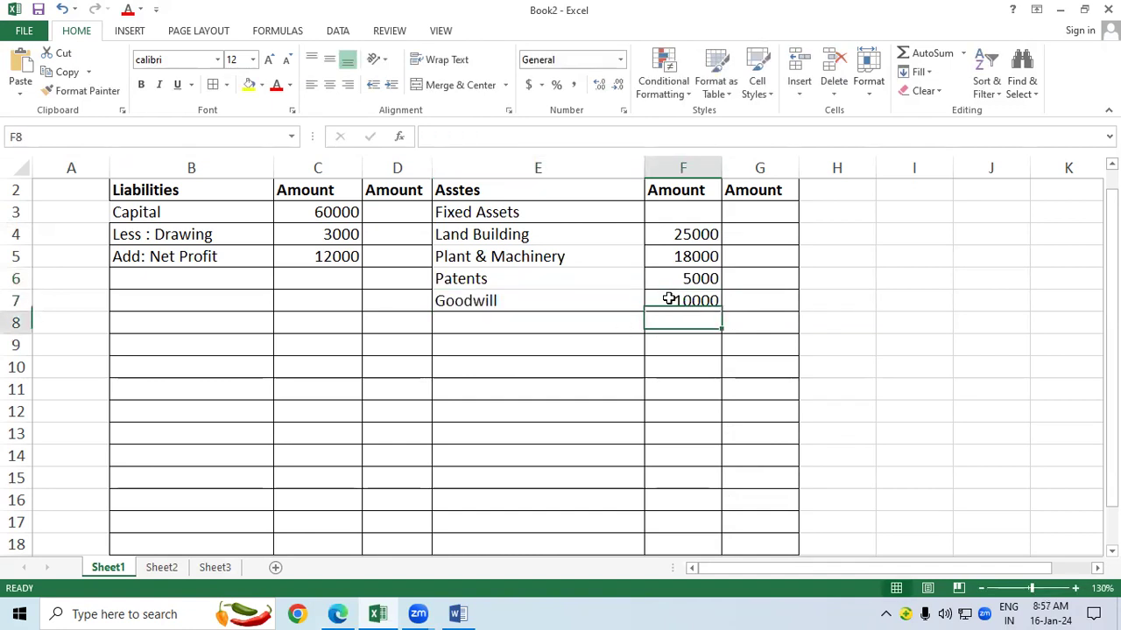
{"action": "left_click", "coordinate": [376, 612]}
{"action": "left_click_drag", "start_coordinate": [168, 409], "coordinate": [289, 418]}
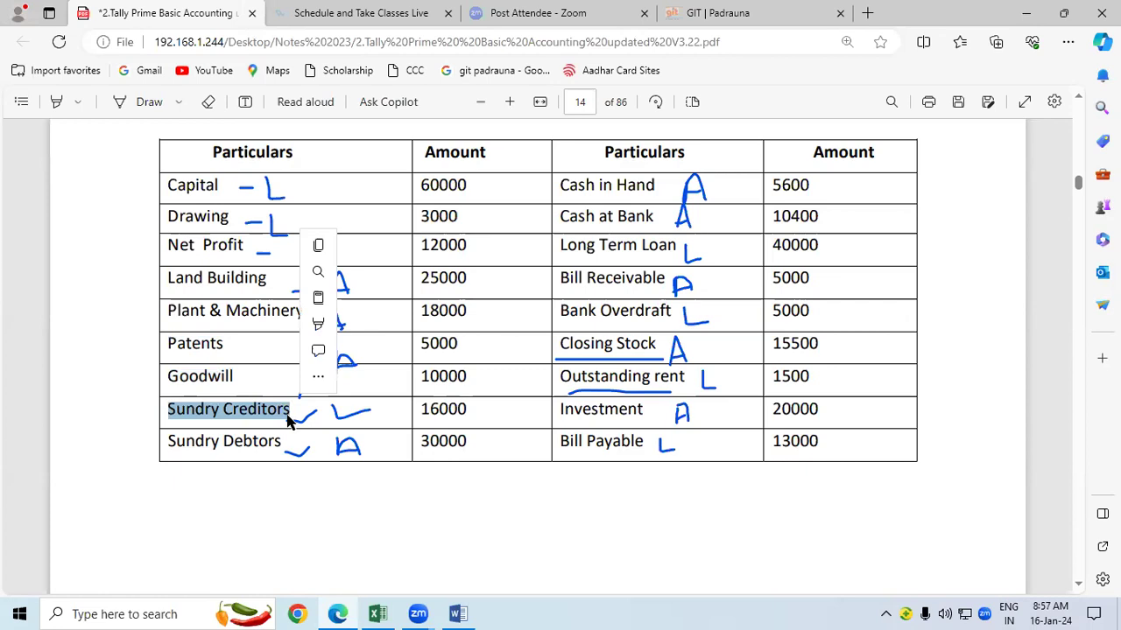
{"action": "left_click", "coordinate": [381, 613]}
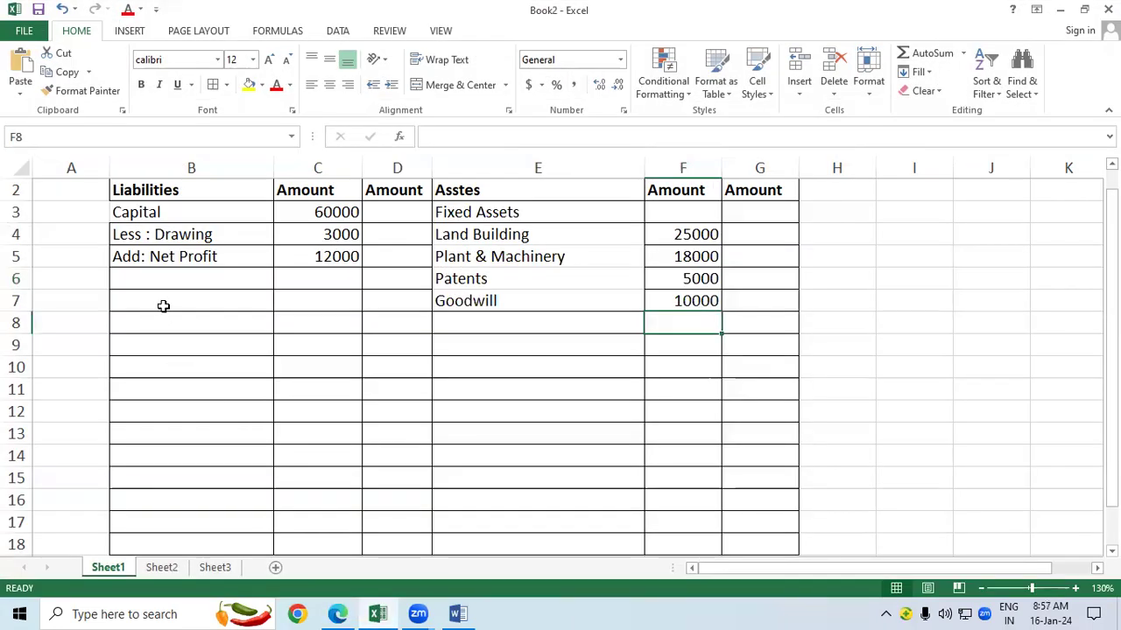
Step: Paste Sundry Creditors into B8 and add a bold Current Liability heading in B7
{"action": "left_click", "coordinate": [163, 305]}
{"action": "left_click", "coordinate": [170, 321]}
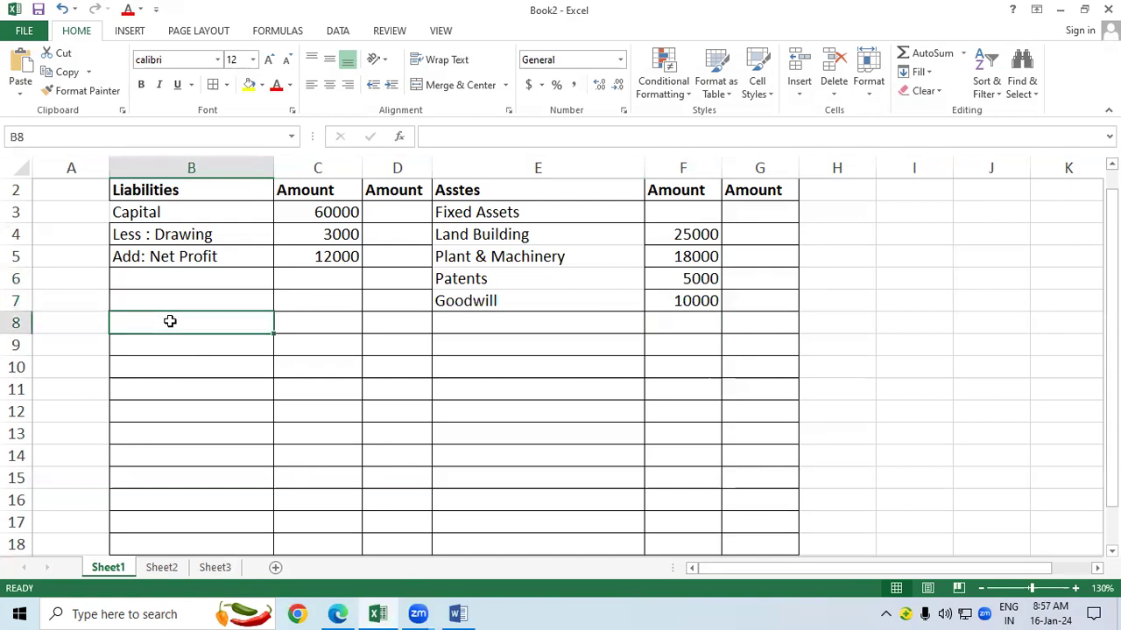
{"action": "type", "text": "Sundry Creditors"}
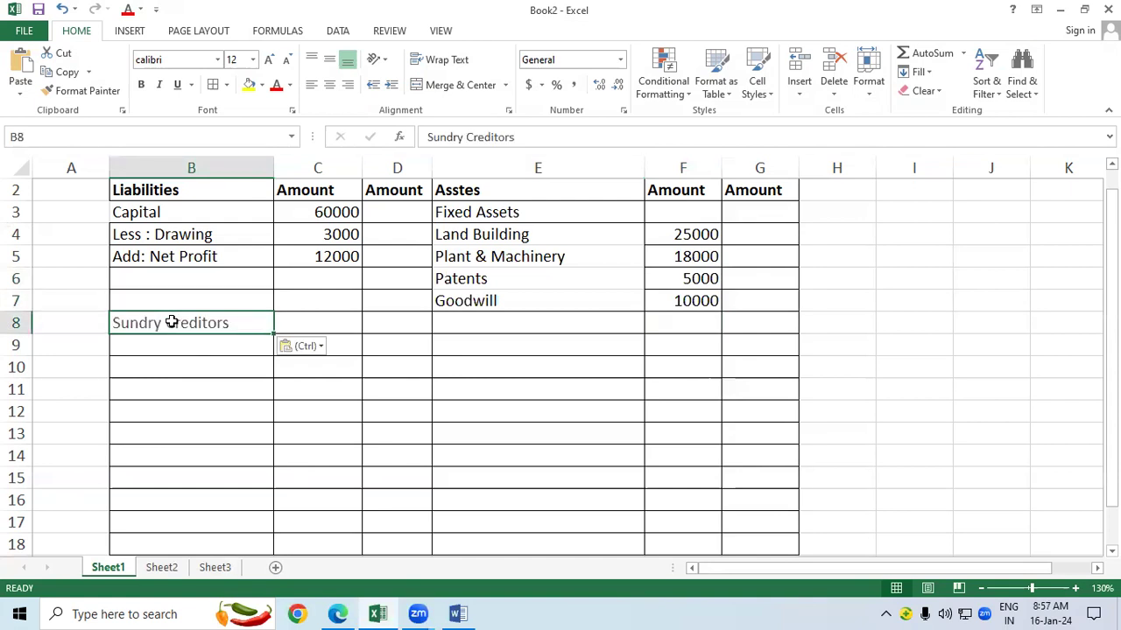
{"action": "left_click", "coordinate": [172, 298]}
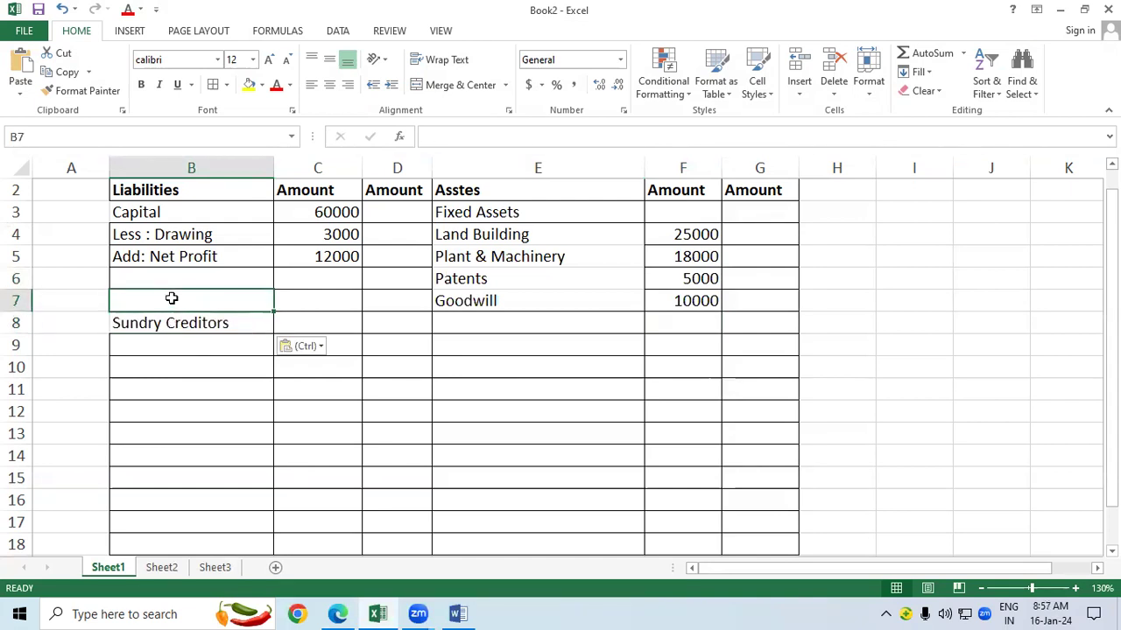
{"action": "type", "text": "Current Liabilit"}
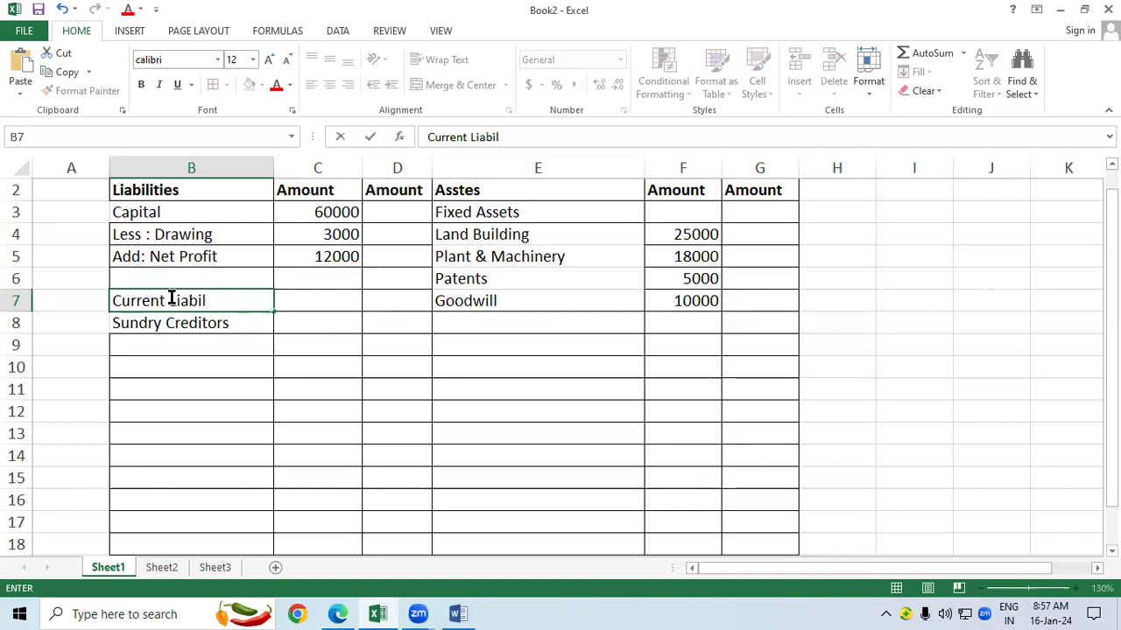
{"action": "type", "text": "y"}
{"action": "left_click", "coordinate": [164, 342]}
{"action": "left_click", "coordinate": [165, 298]}
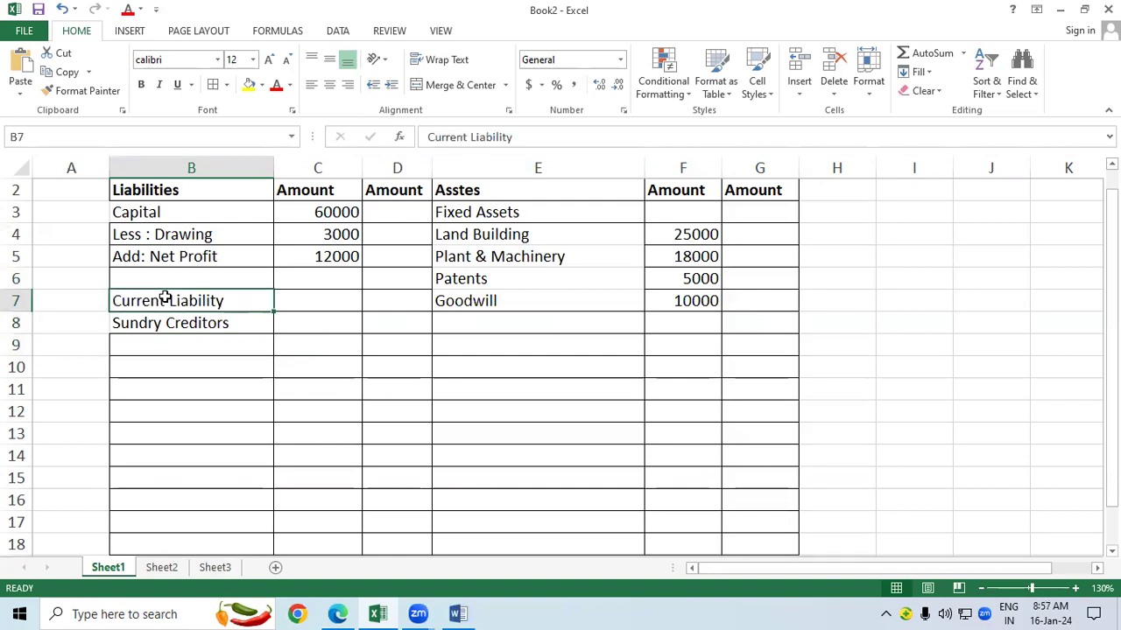
{"action": "key", "text": "ctrl+b"}
Step: Bold the Fixed Assets heading and enter 16000 as the Sundry Creditors amount
{"action": "left_click", "coordinate": [175, 342]}
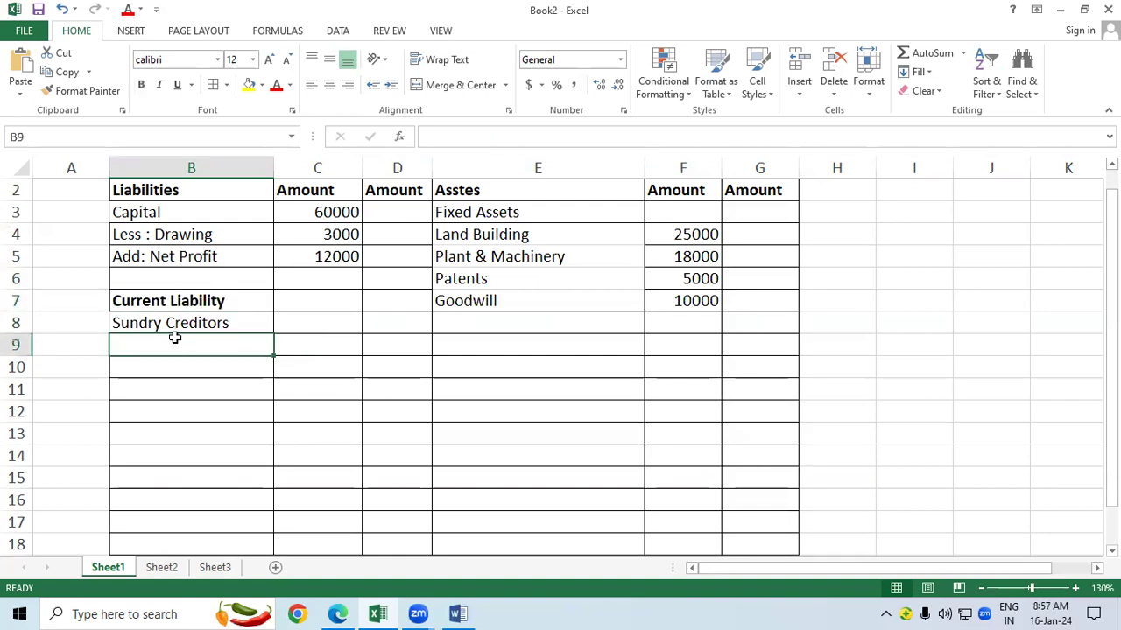
{"action": "left_click", "coordinate": [487, 212]}
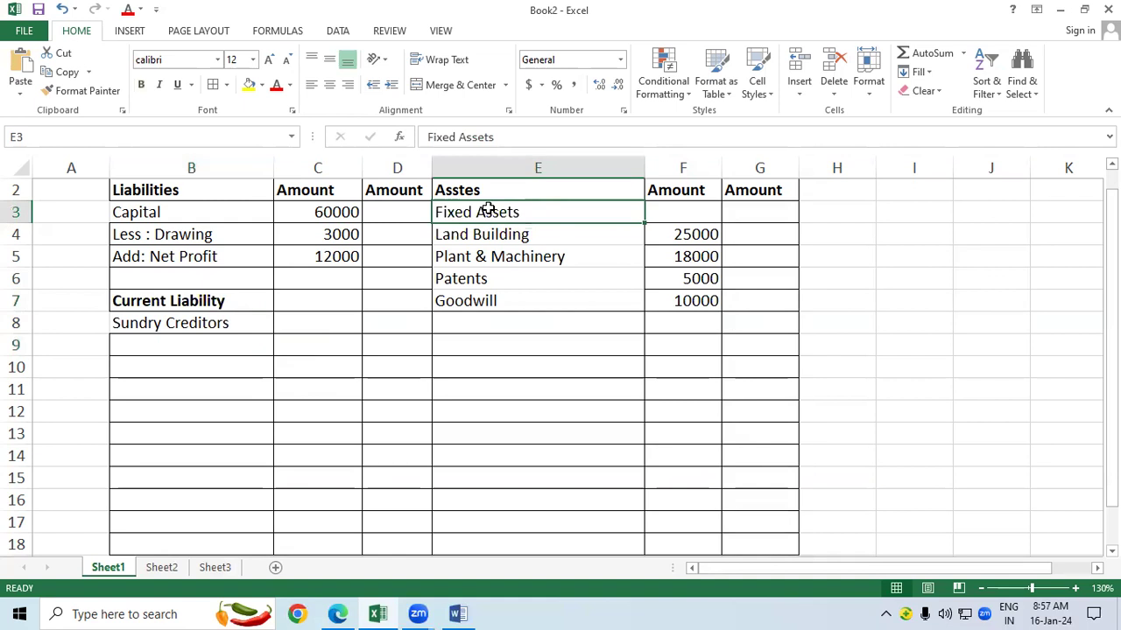
{"action": "key", "text": "ctrl+b"}
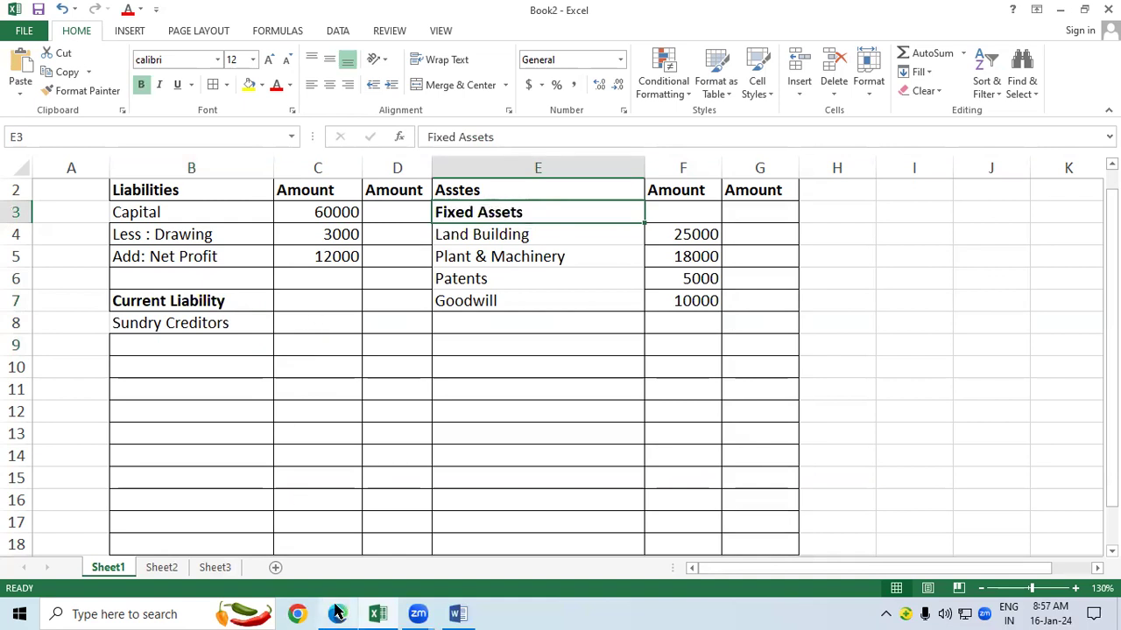
{"action": "left_click", "coordinate": [337, 612]}
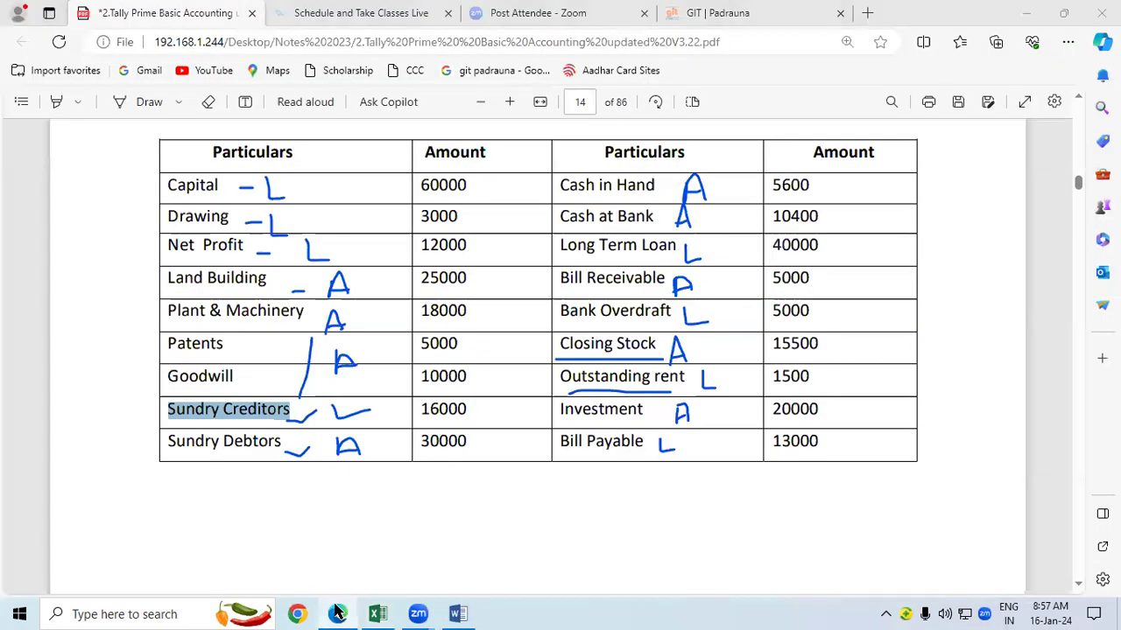
{"action": "left_click", "coordinate": [337, 613]}
{"action": "left_click", "coordinate": [321, 328]}
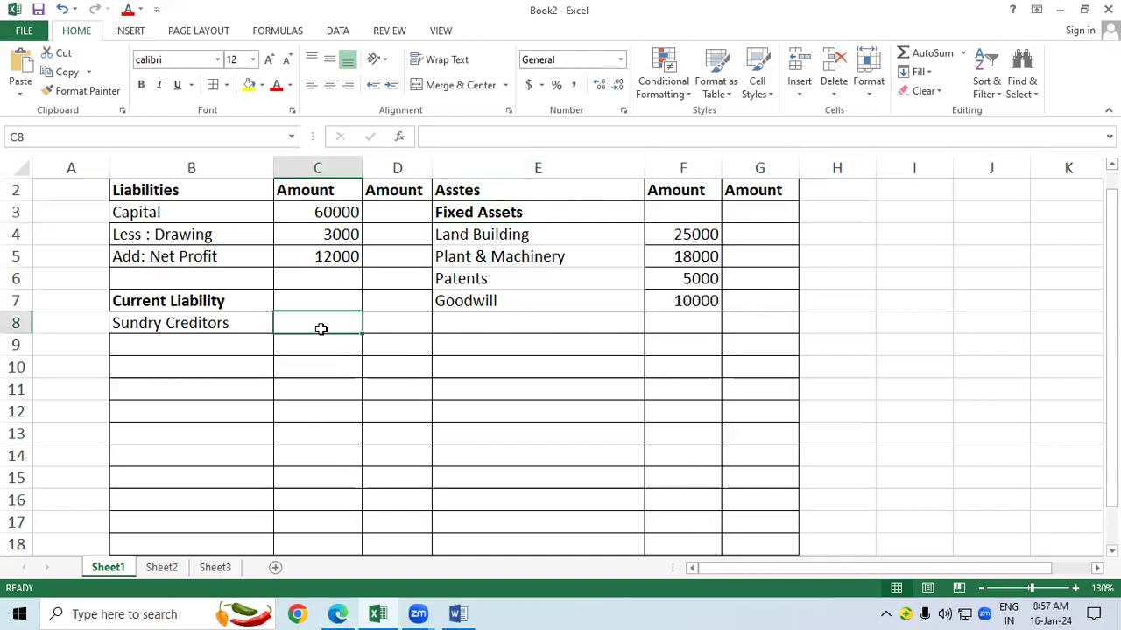
{"action": "type", "text": "16000"}
{"action": "key", "text": "Return"}
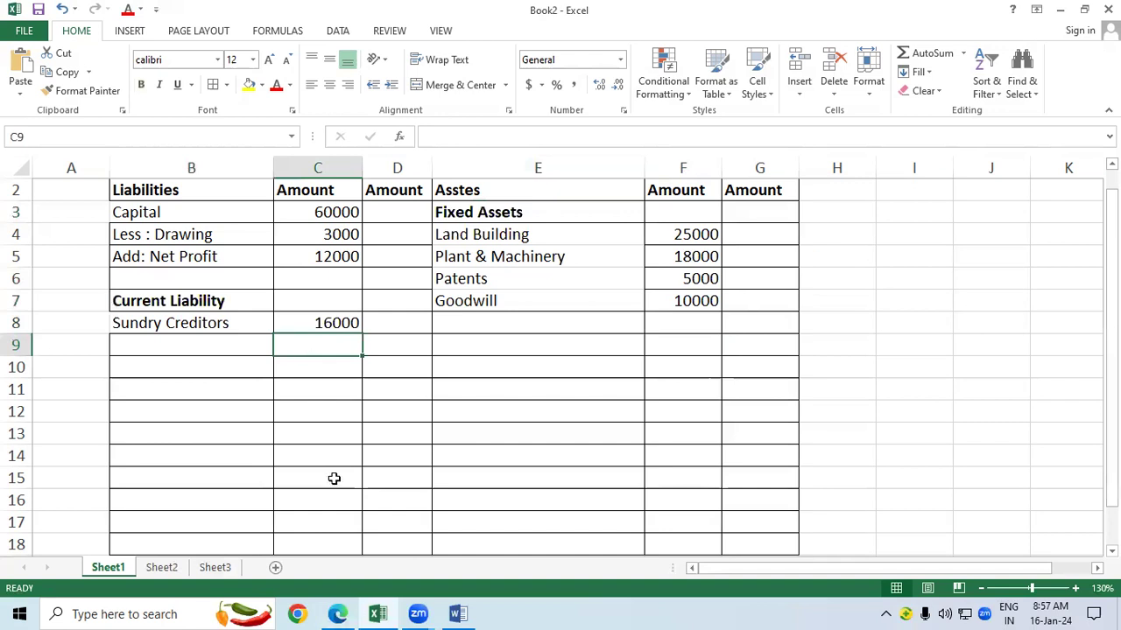
Step: Close Word's Document1 without saving, then select Sundry Debtors in the PDF
{"action": "left_click", "coordinate": [376, 613]}
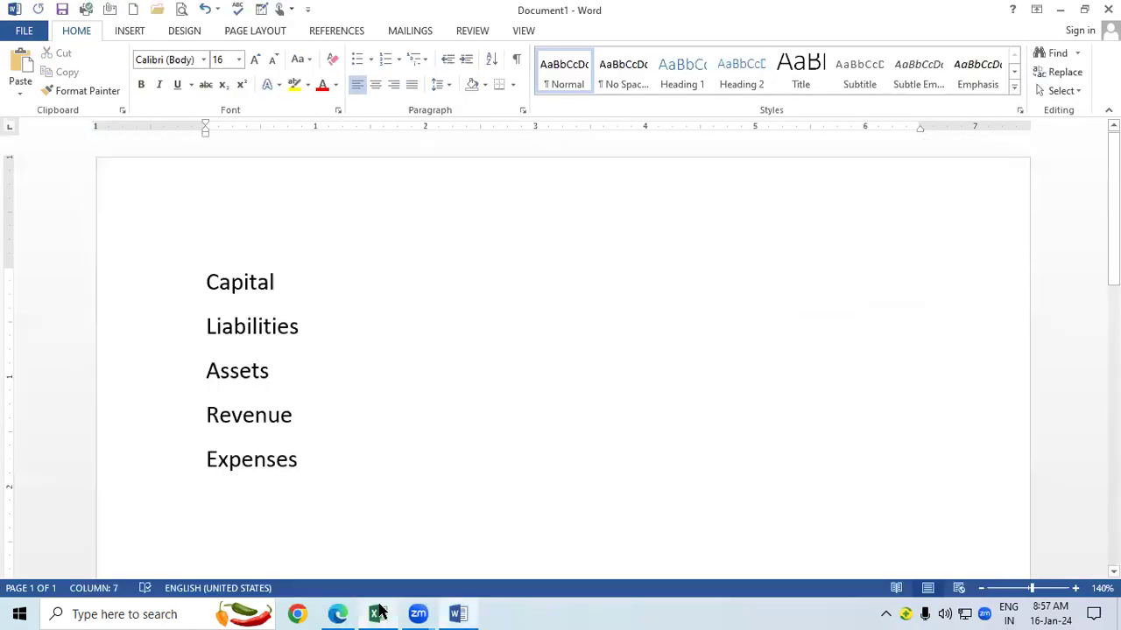
{"action": "left_click", "coordinate": [1108, 9]}
{"action": "left_click", "coordinate": [578, 343]}
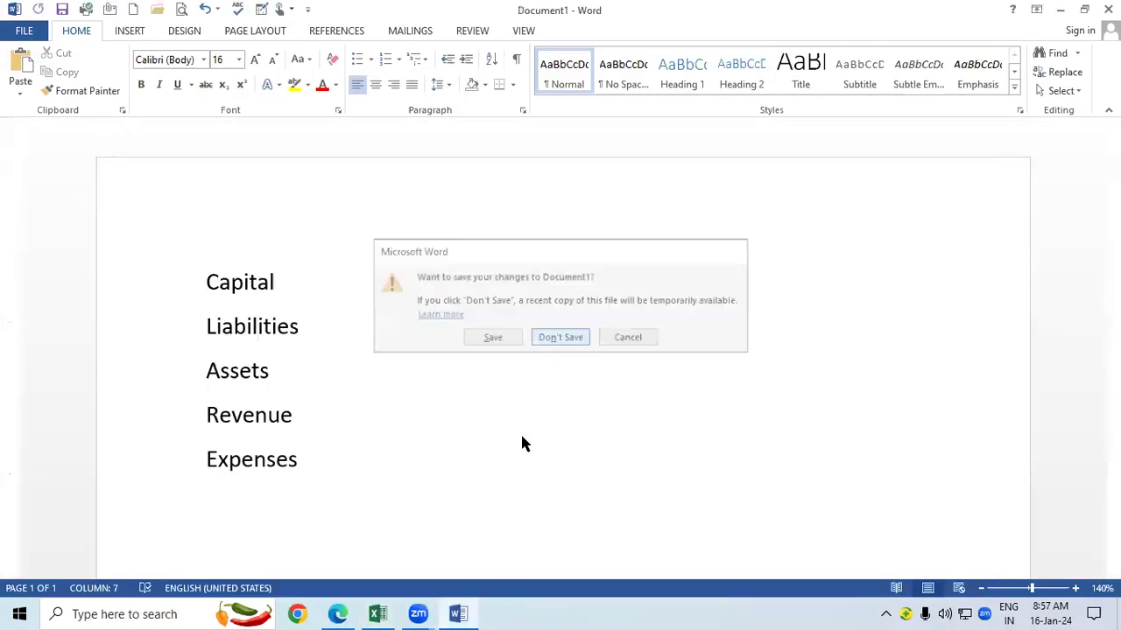
{"action": "left_click_drag", "start_coordinate": [169, 442], "coordinate": [286, 448]}
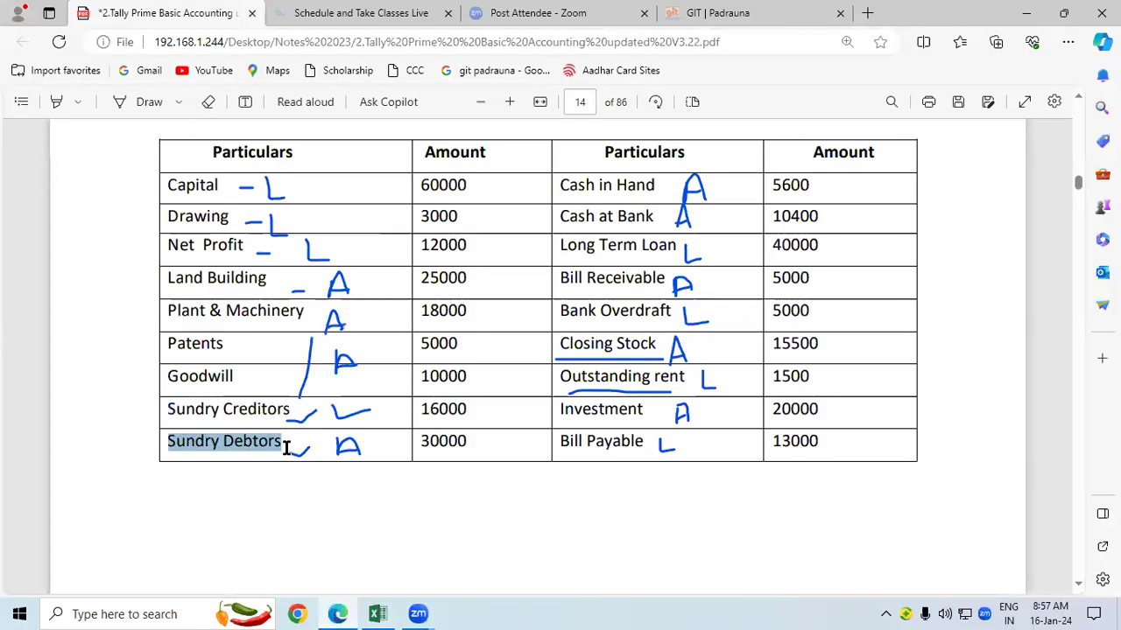
Step: Paste Sundry Debtors into E10 and add a bold Current Assets heading in E9
{"action": "left_click", "coordinate": [376, 614]}
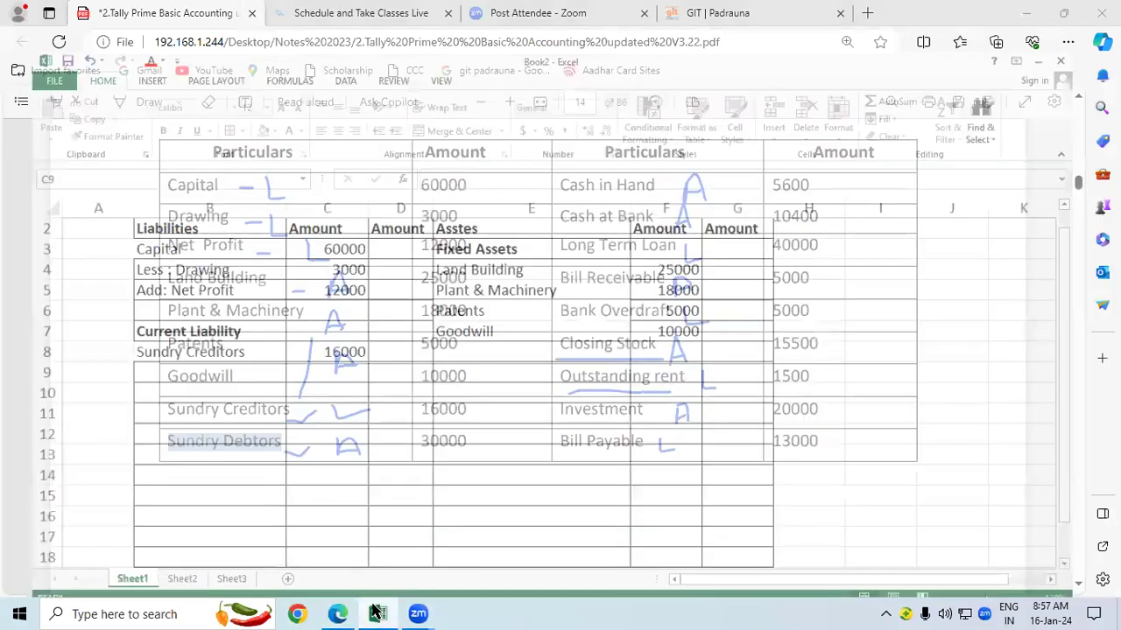
{"action": "left_click", "coordinate": [491, 365]}
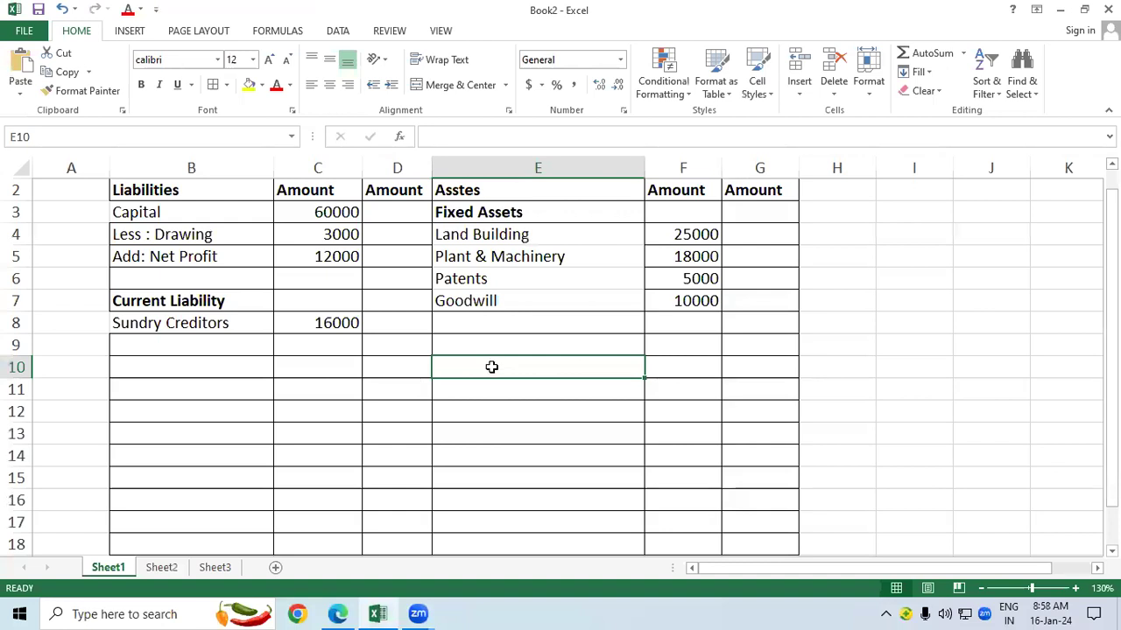
{"action": "type", "text": "Sundry Debtors"}
{"action": "left_click", "coordinate": [483, 345]}
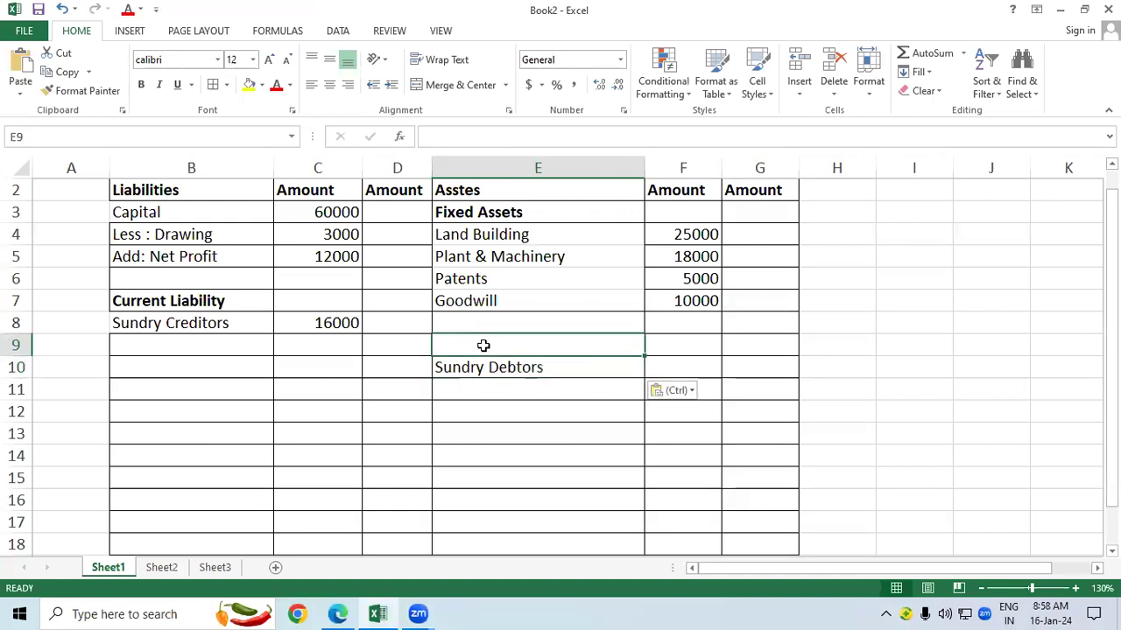
{"action": "type", "text": "Cu"}
{"action": "type", "text": "rrent"}
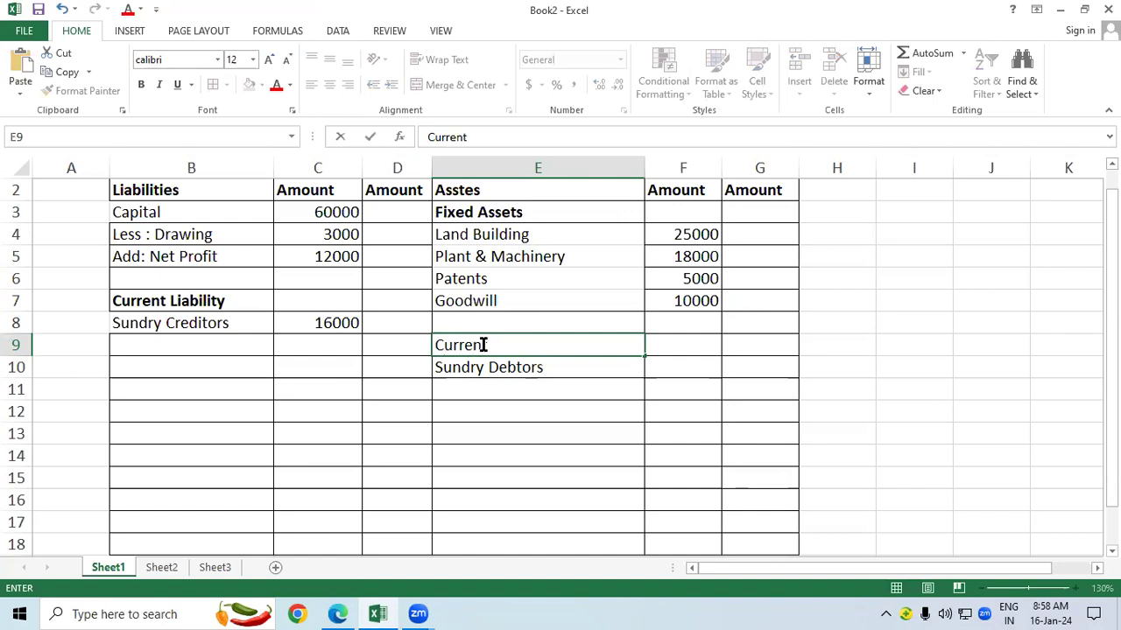
{"action": "type", "text": "ets"}
{"action": "left_click", "coordinate": [506, 414]}
{"action": "left_click", "coordinate": [488, 345]}
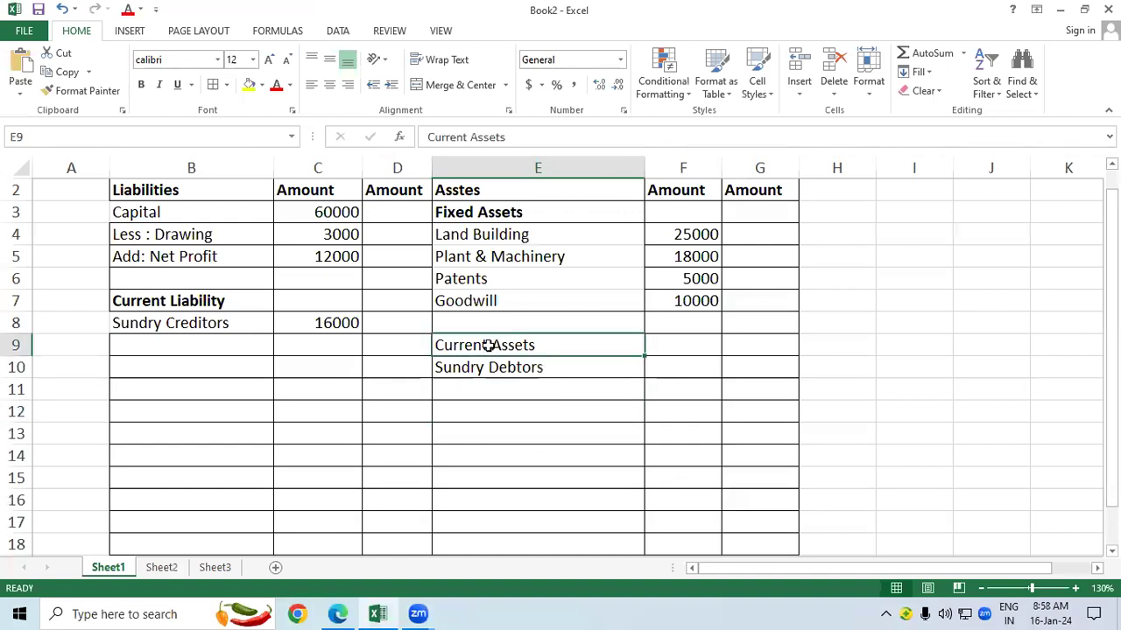
{"action": "key", "text": "ctrl+b"}
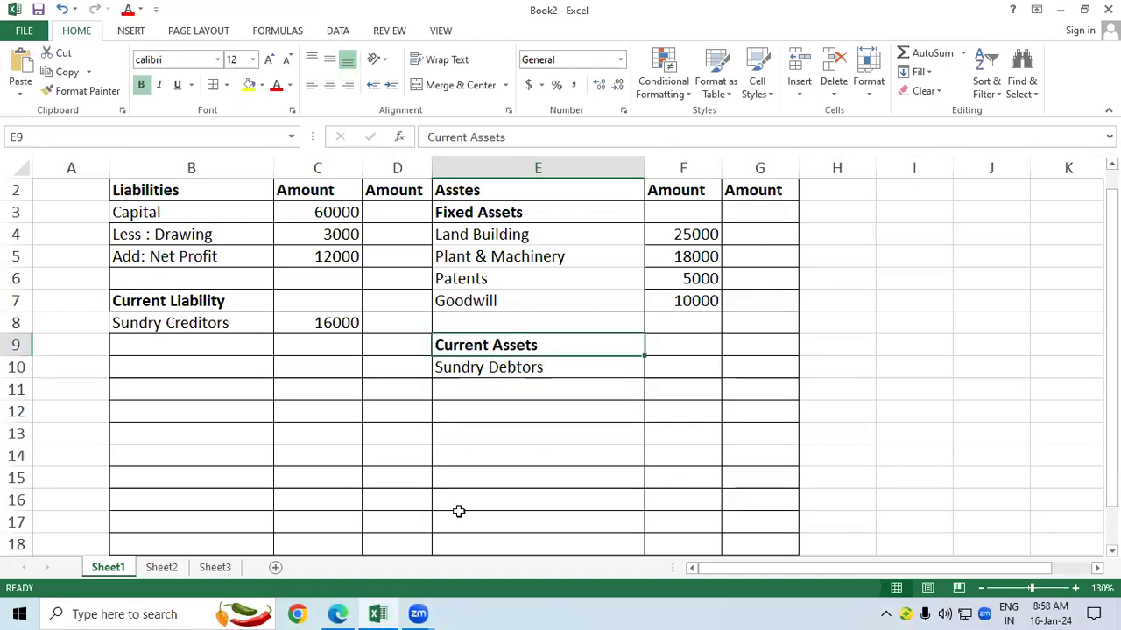
Step: Enter 30000 as the Sundry Debtors amount in F10
{"action": "left_click", "coordinate": [338, 614]}
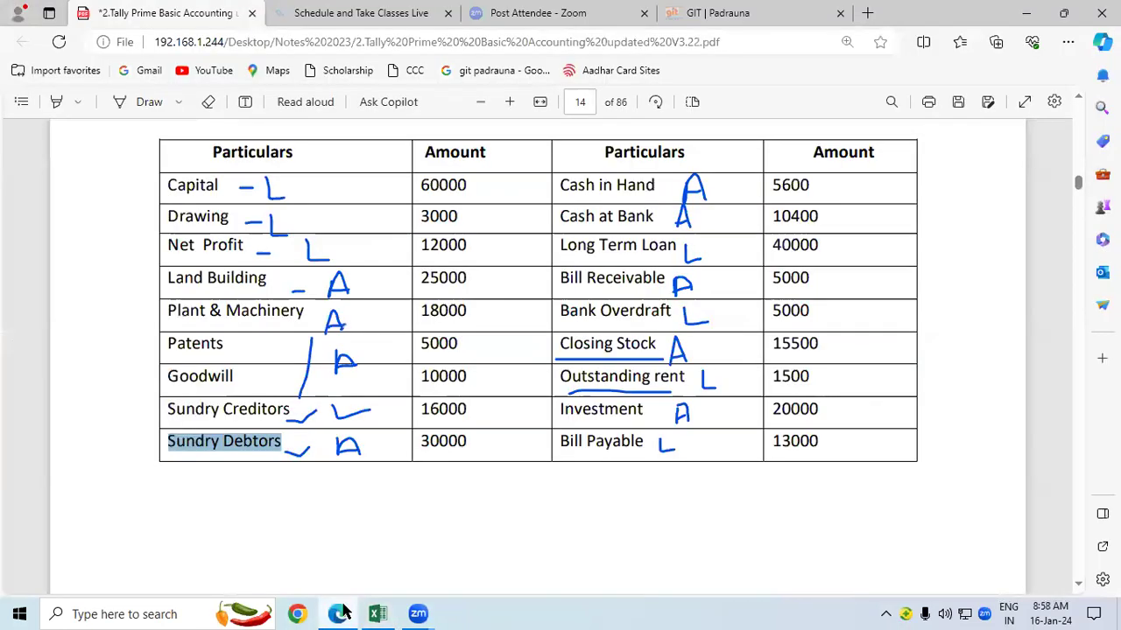
{"action": "left_click", "coordinate": [341, 614]}
{"action": "left_click", "coordinate": [344, 612]}
{"action": "left_click", "coordinate": [344, 612]}
{"action": "left_click", "coordinate": [688, 369]}
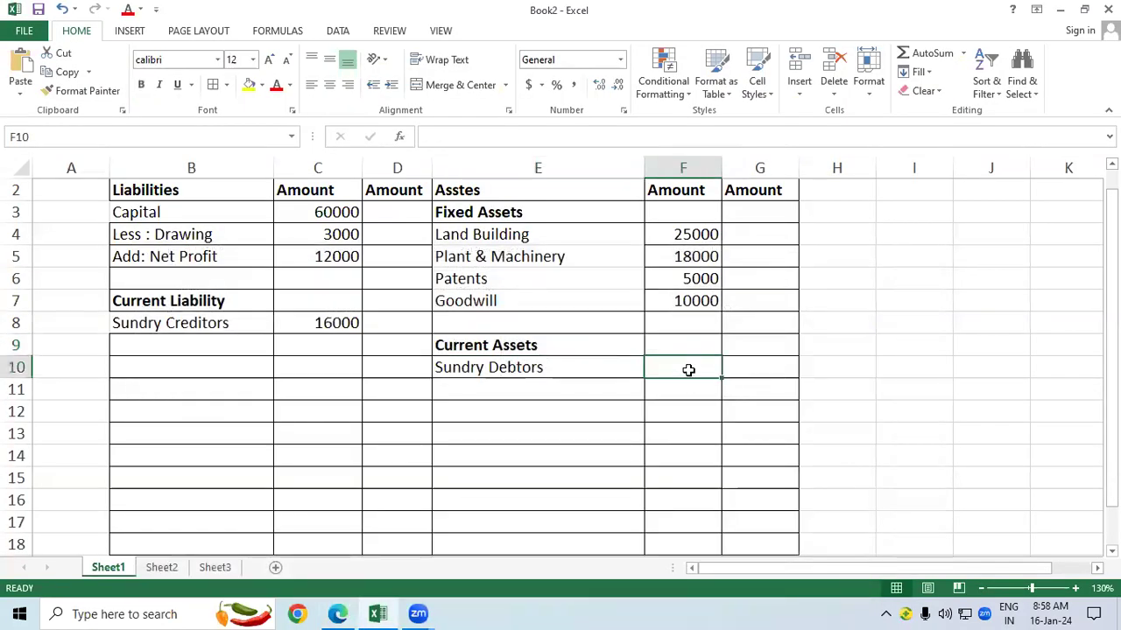
{"action": "type", "text": "30000"}
{"action": "key", "text": "Return"}
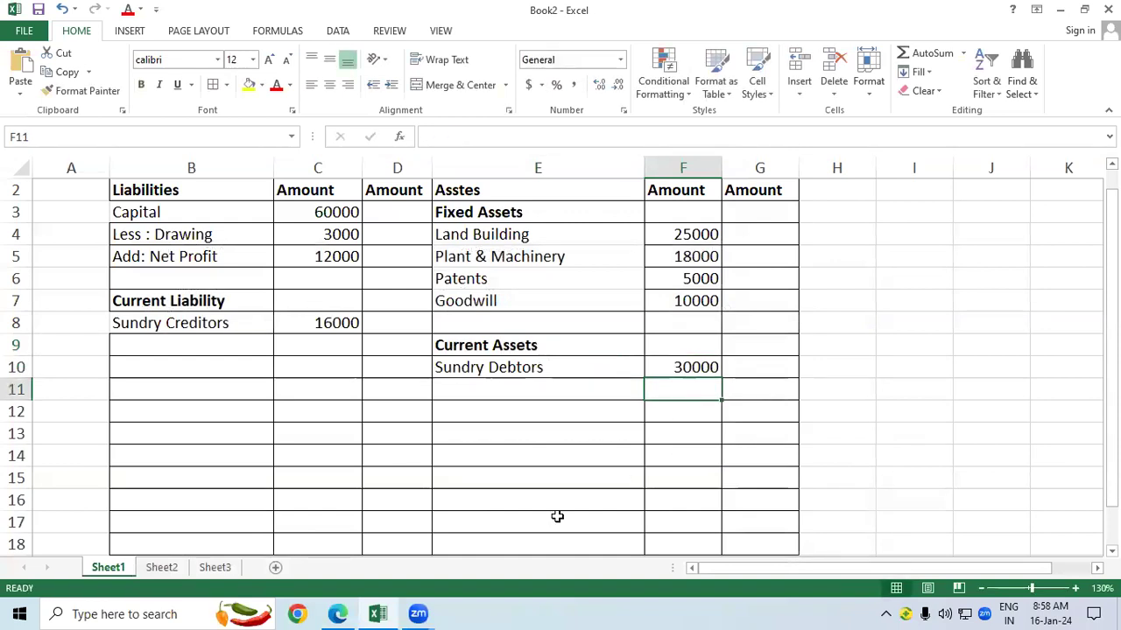
Step: Copy Cash in Hand from the PDF into E11 with an amount of 5600
{"action": "left_click", "coordinate": [338, 613]}
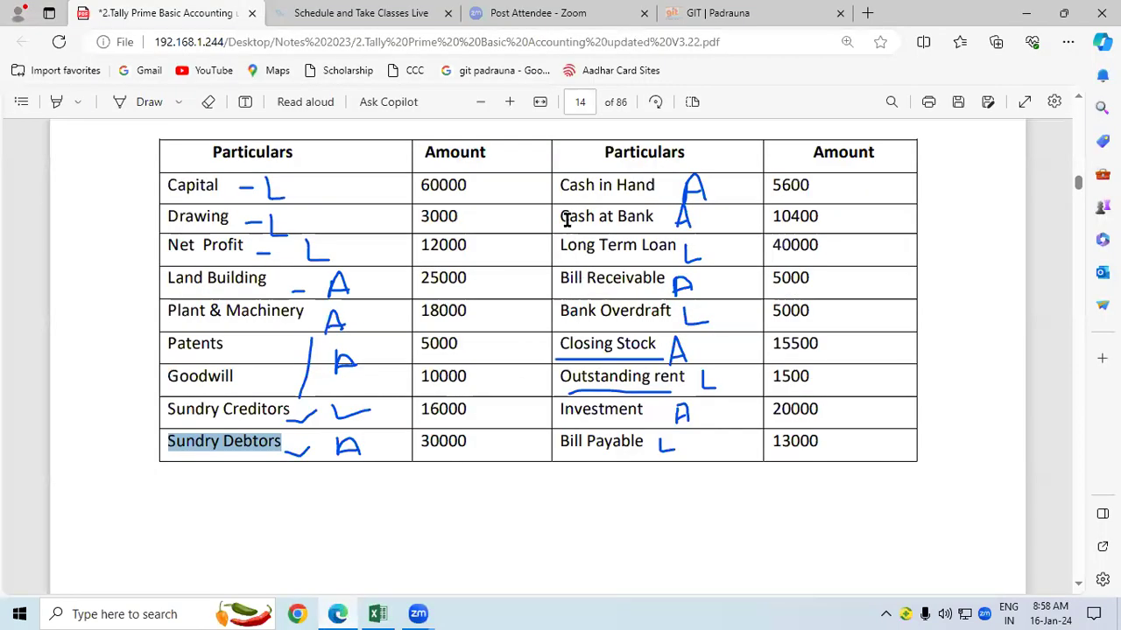
{"action": "left_click_drag", "start_coordinate": [561, 185], "coordinate": [660, 198]}
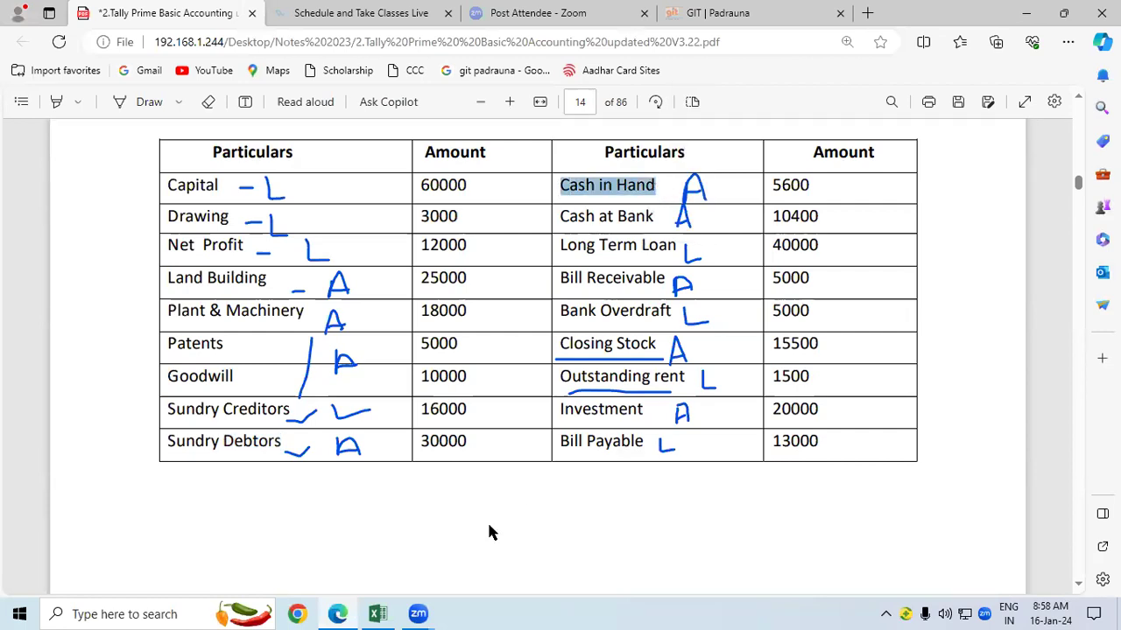
{"action": "key", "text": "ctrl+c"}
{"action": "key", "text": "alt+Tab"}
{"action": "key", "text": "ctrl+v"}
{"action": "left_click", "coordinate": [657, 386]}
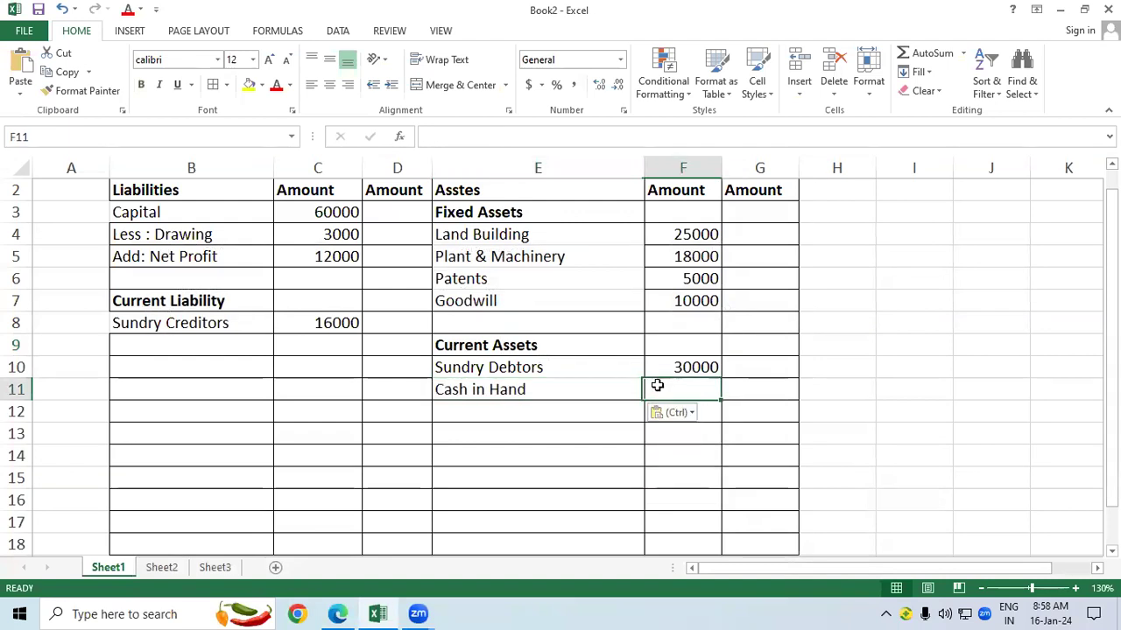
{"action": "type", "text": "560"}
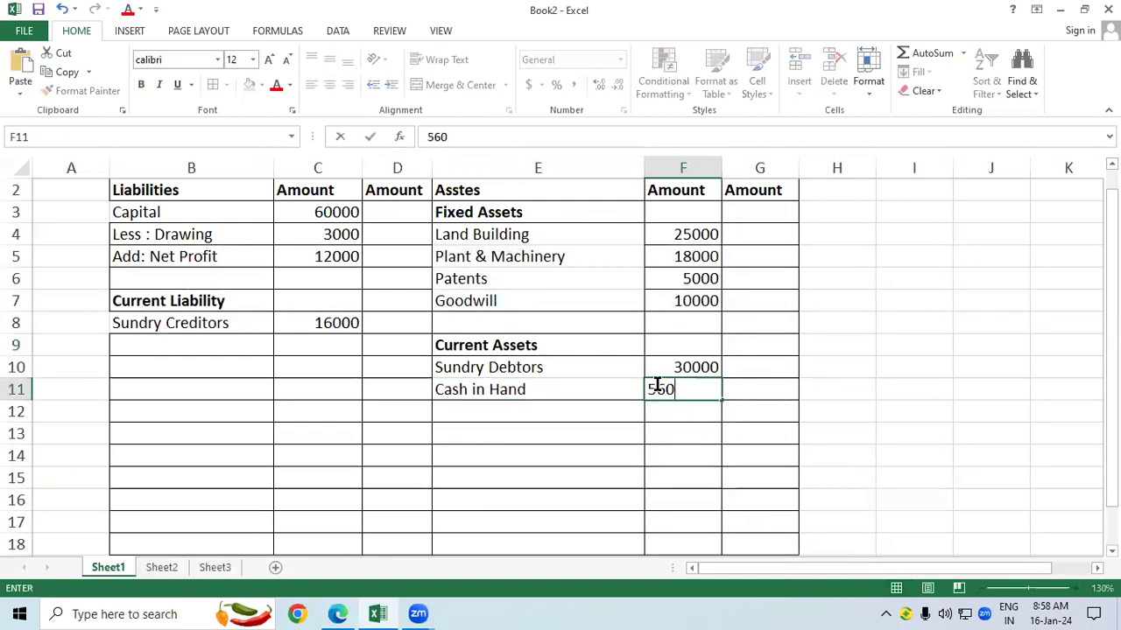
{"action": "type", "text": "0"}
{"action": "key", "text": "Return"}
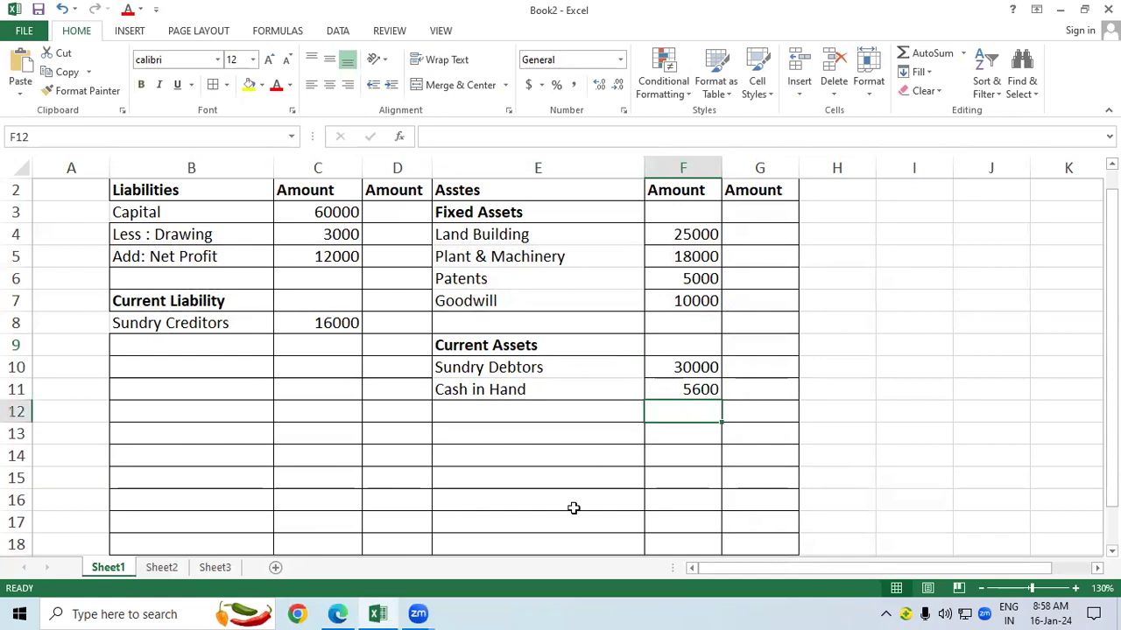
Step: Add Cash at Bank at 10400 in row 12, then select Long Term Loan in the PDF
{"action": "left_click", "coordinate": [342, 613]}
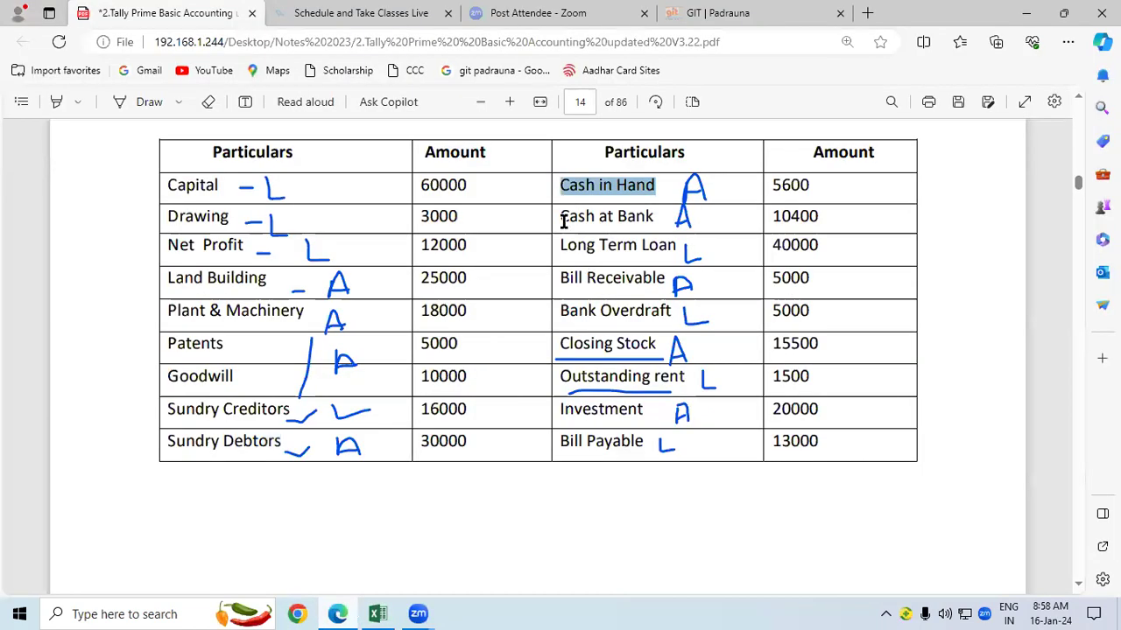
{"action": "left_click_drag", "start_coordinate": [561, 218], "coordinate": [653, 224]}
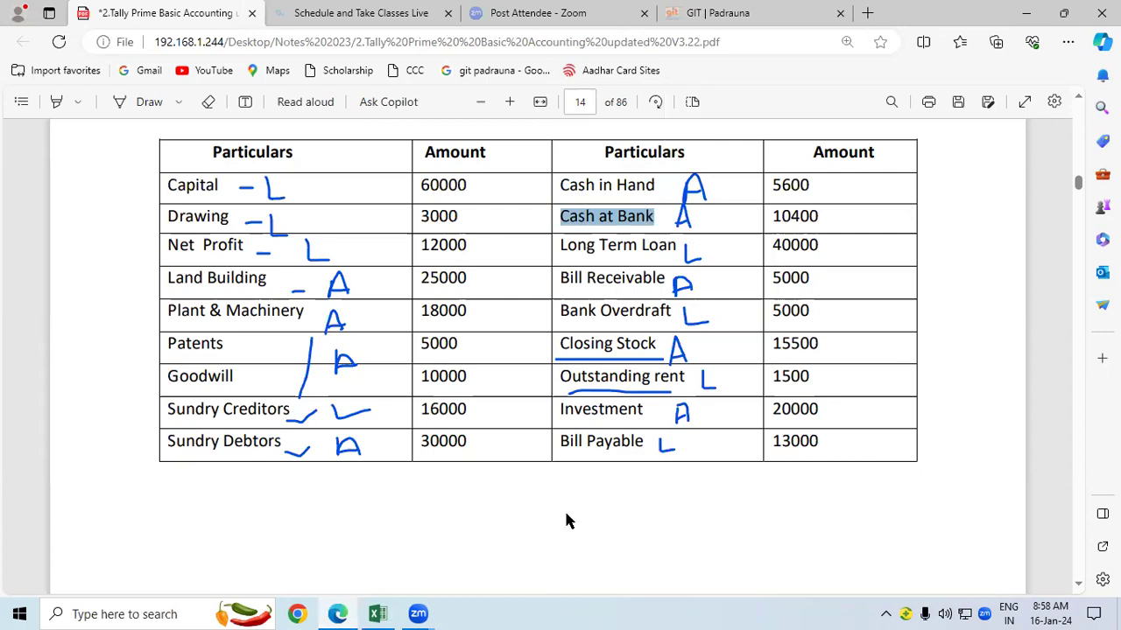
{"action": "key", "text": "alt+Tab"}
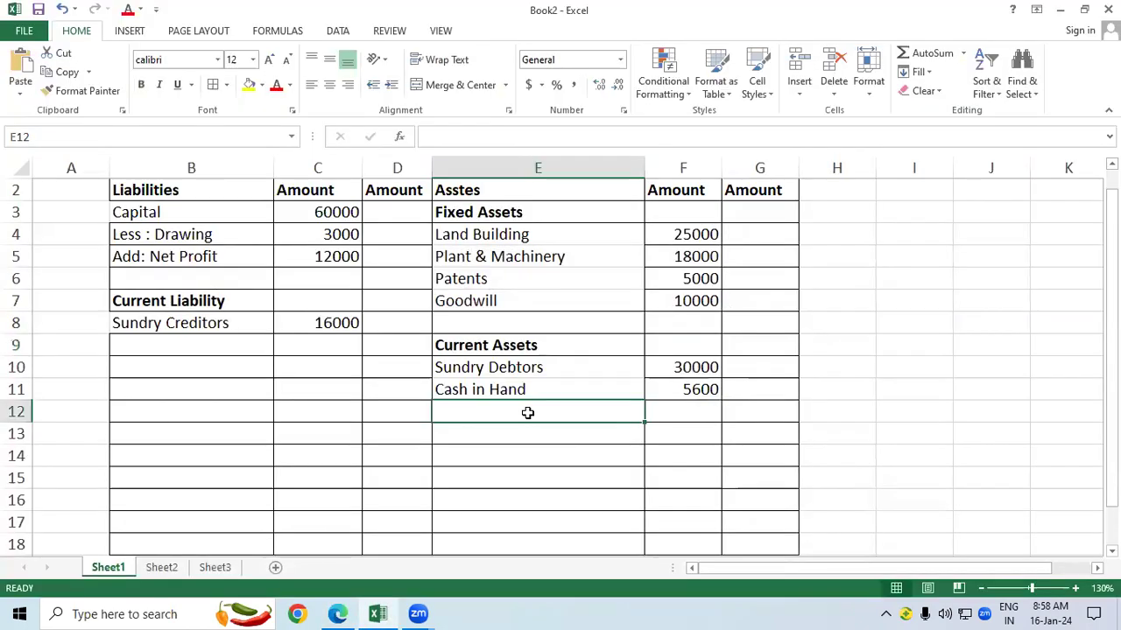
{"action": "key", "text": "ctrl+v"}
{"action": "left_click", "coordinate": [663, 409]}
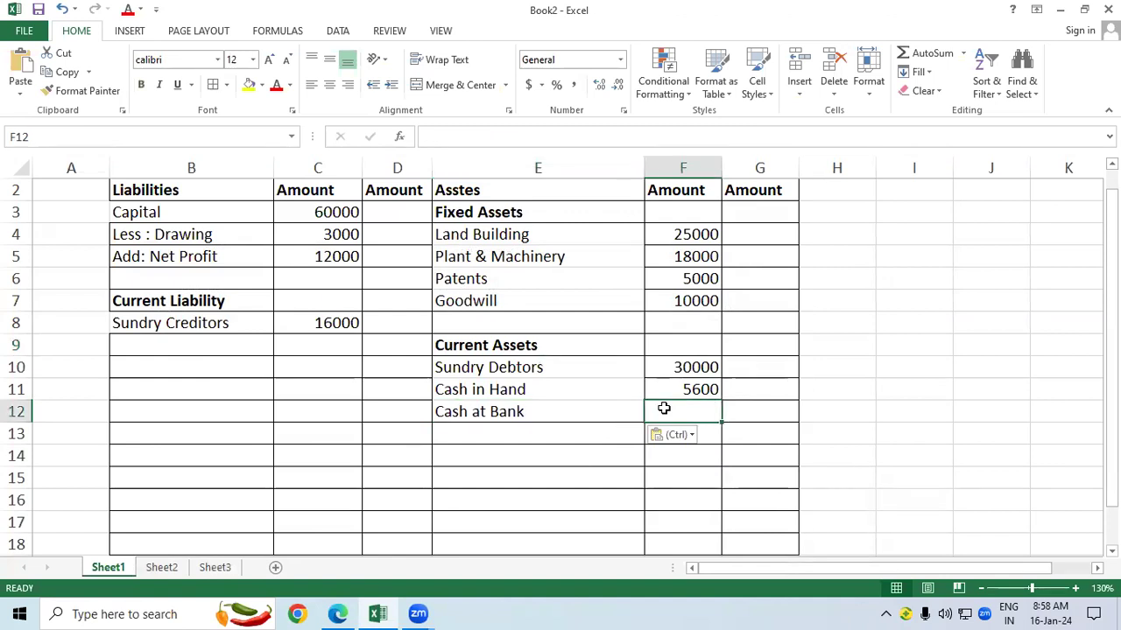
{"action": "type", "text": "10400"}
{"action": "key", "text": "Return"}
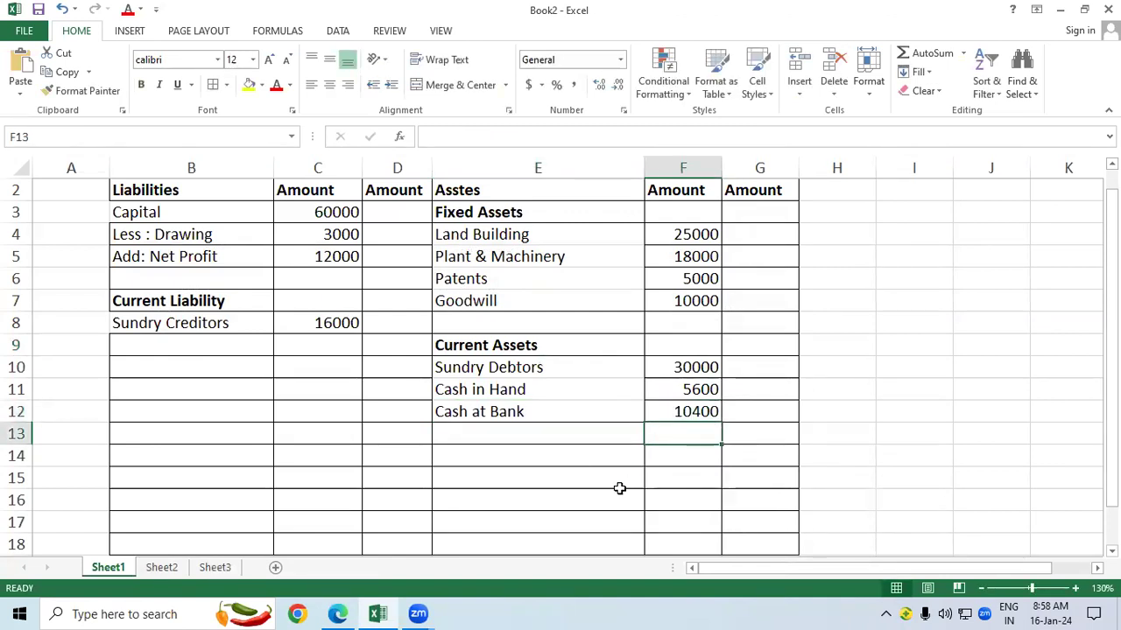
{"action": "left_click", "coordinate": [350, 606]}
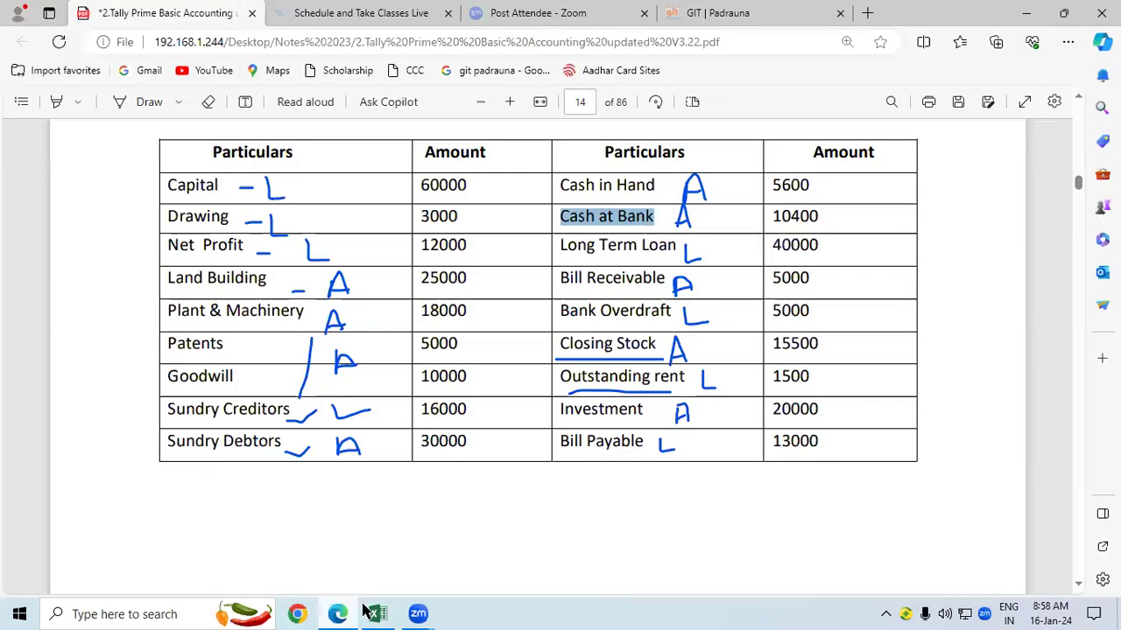
{"action": "left_click_drag", "start_coordinate": [560, 245], "coordinate": [674, 251]}
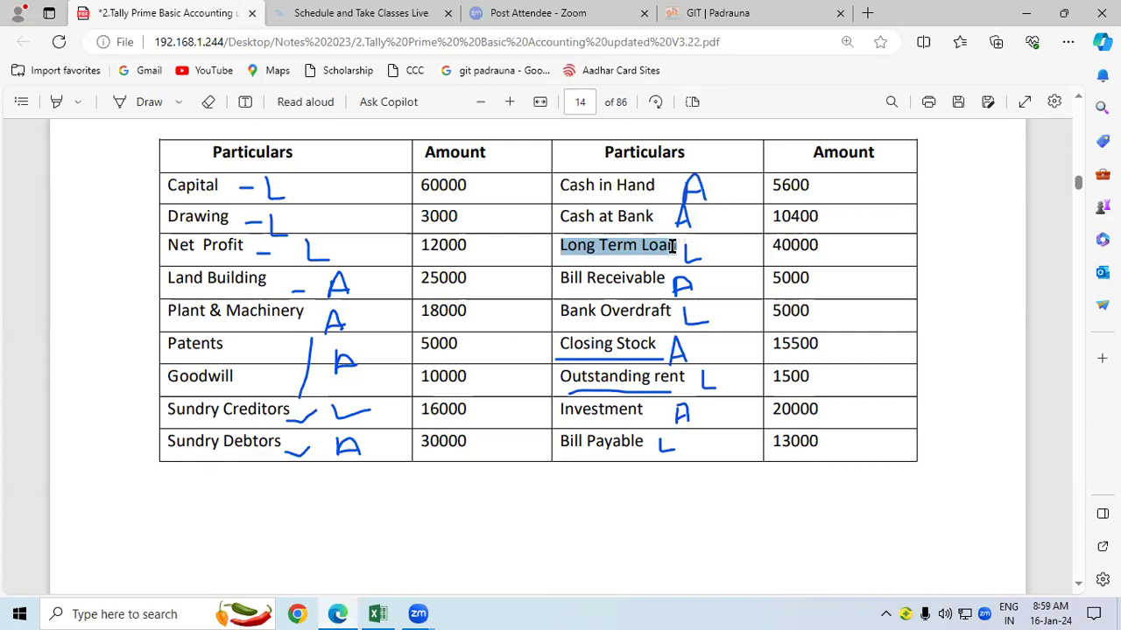
Step: Add Long Term Loan with an amount of 40000 in row 9 of liabilities
{"action": "left_click", "coordinate": [378, 613]}
{"action": "left_click", "coordinate": [161, 346]}
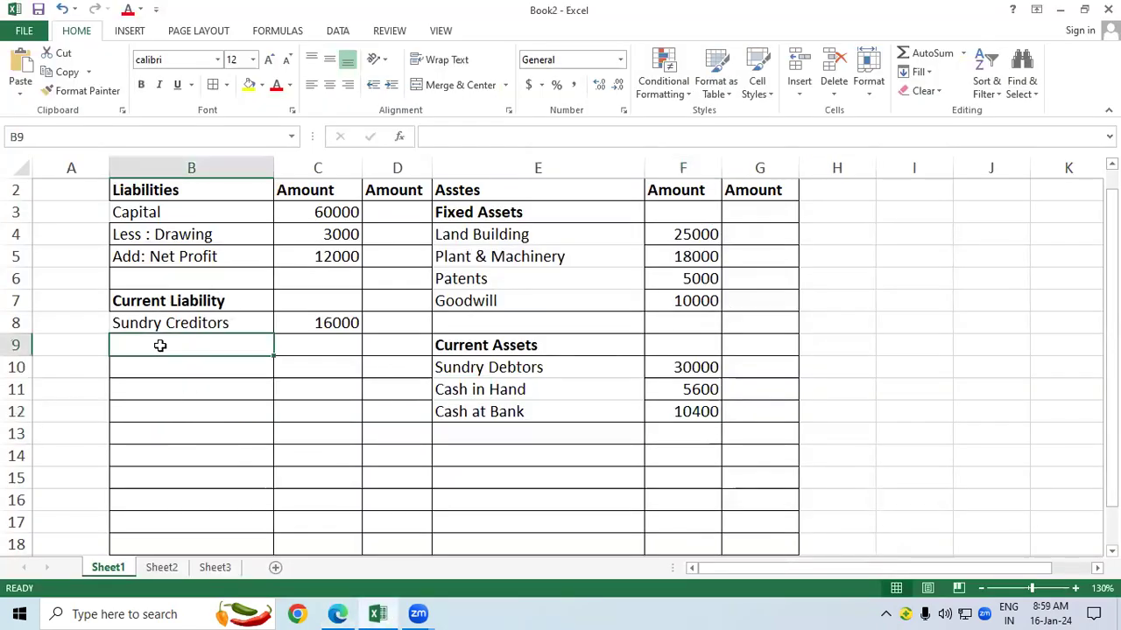
{"action": "key", "text": "ctrl+v"}
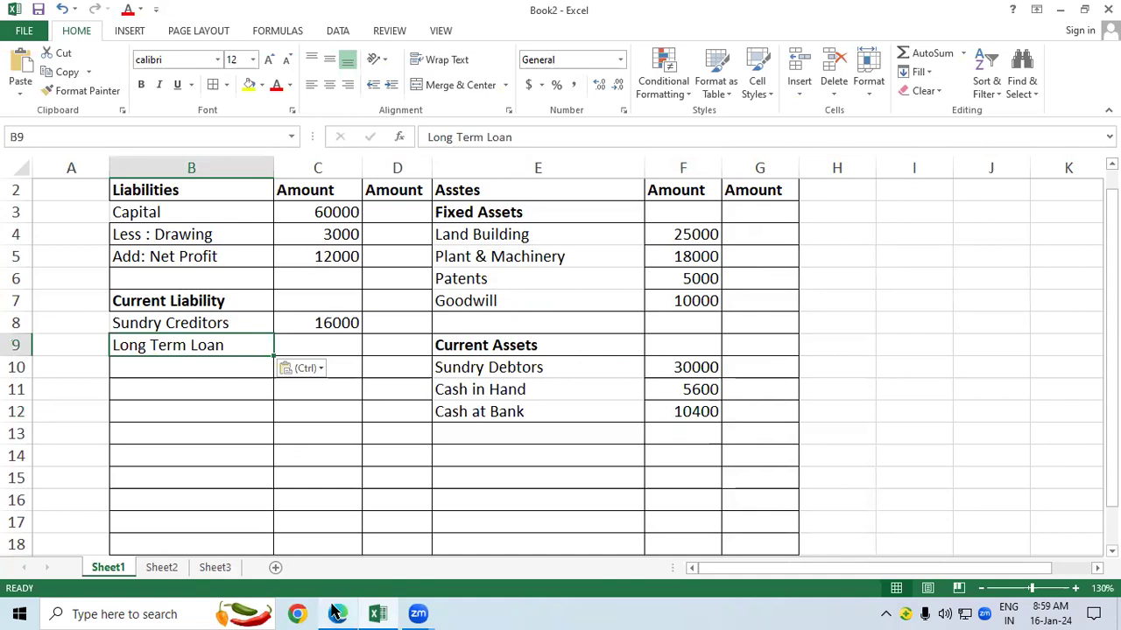
{"action": "left_click", "coordinate": [337, 613]}
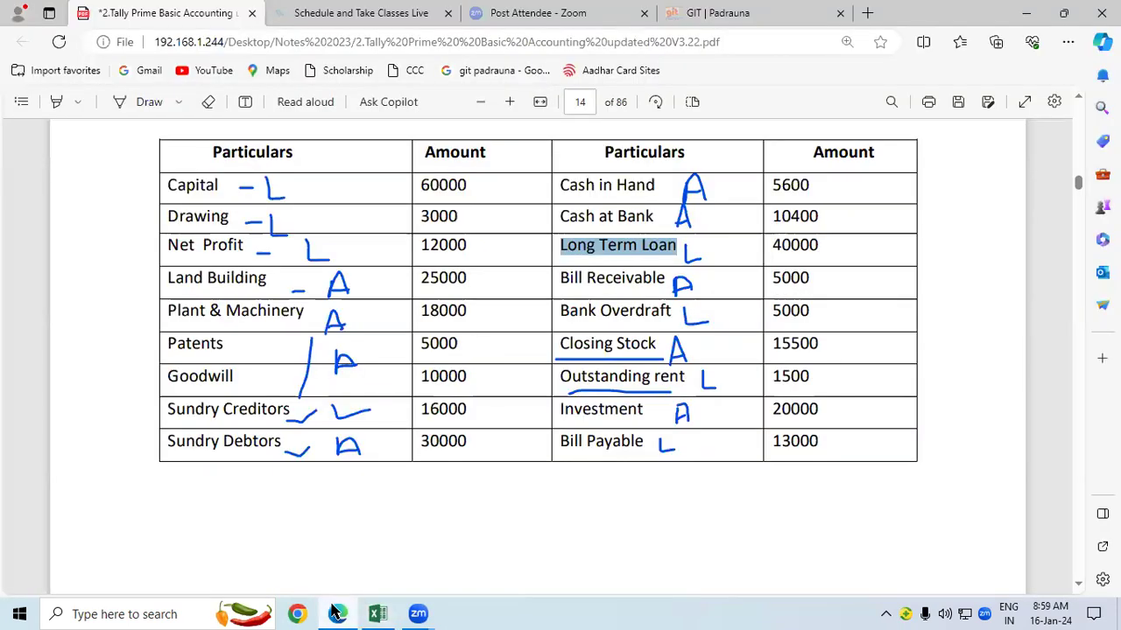
{"action": "left_click", "coordinate": [378, 613]}
{"action": "left_click", "coordinate": [336, 350]}
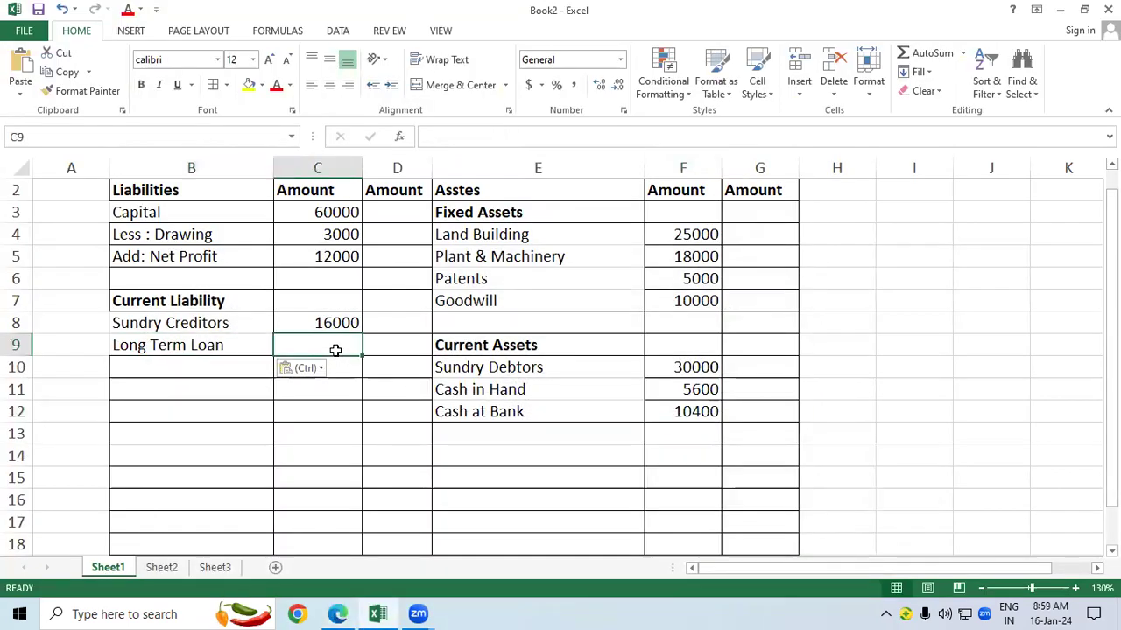
{"action": "type", "text": "40000"}
{"action": "key", "text": "Return"}
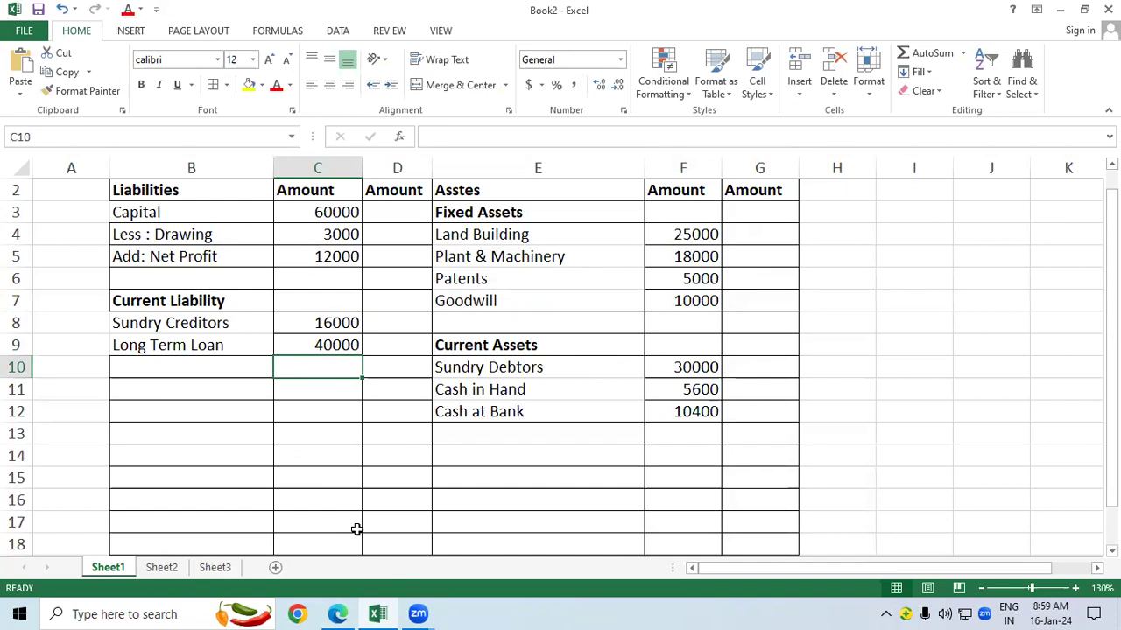
Step: Add Bill Receivable at 5000 in row 13 under Current Assets
{"action": "left_click", "coordinate": [337, 614]}
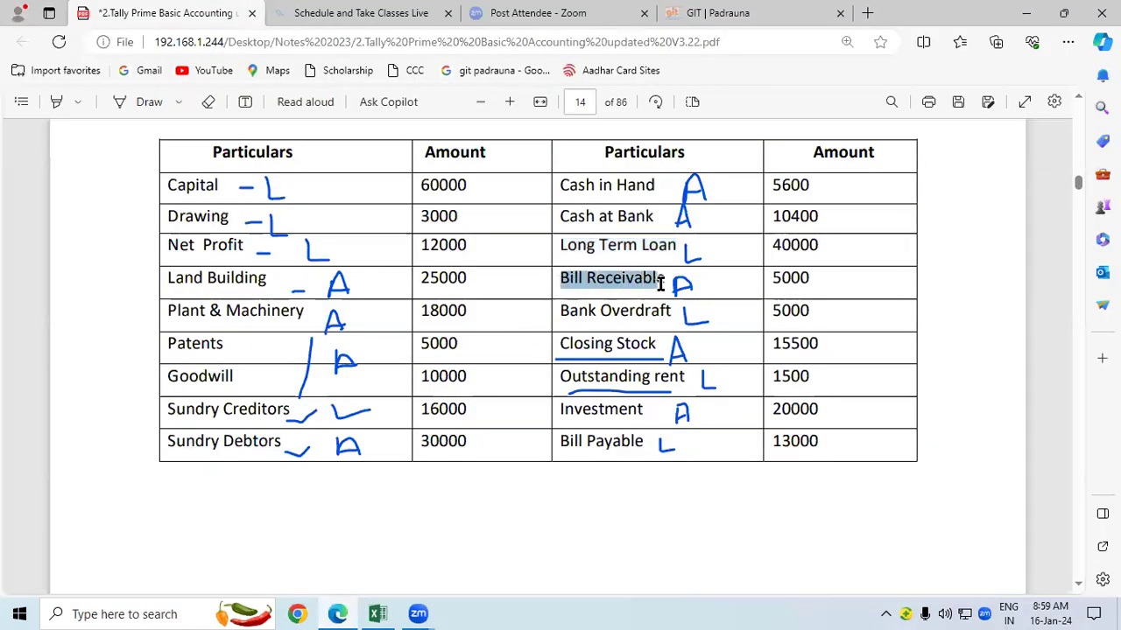
{"action": "left_click_drag", "start_coordinate": [626, 282], "coordinate": [663, 290]}
{"action": "key", "text": "ctrl+c"}
{"action": "left_click", "coordinate": [385, 613]}
{"action": "key", "text": "ctrl+v"}
{"action": "left_click", "coordinate": [674, 432]}
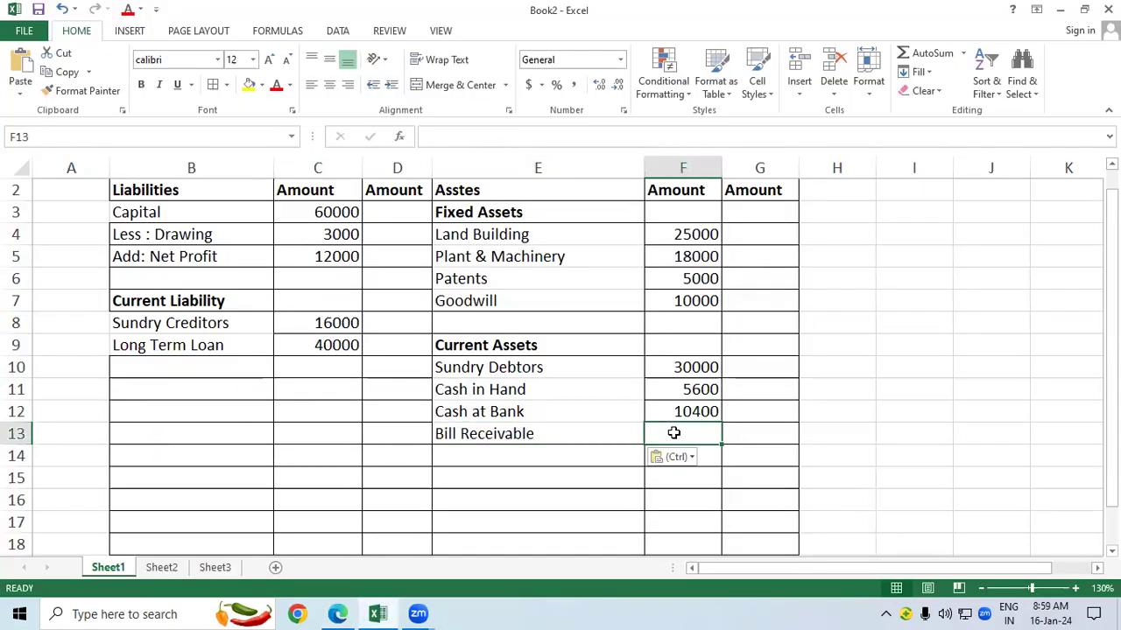
{"action": "type", "text": "5000"}
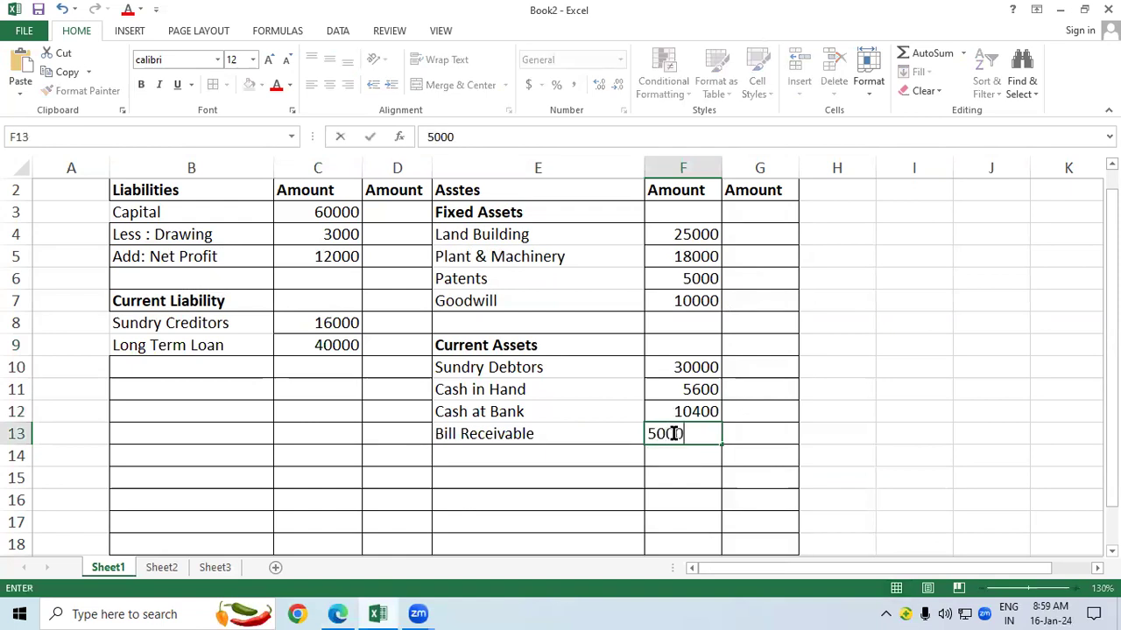
{"action": "key", "text": "Return"}
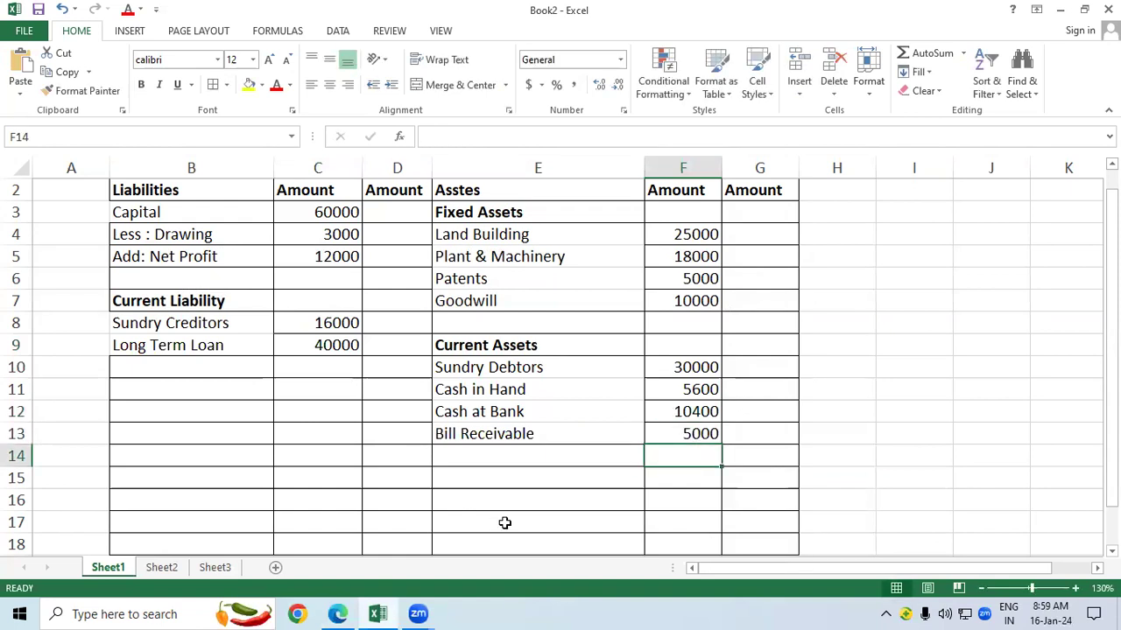
Step: Copy Bank Overdraft from the PDF into B10 with an amount of 5000
{"action": "left_click", "coordinate": [338, 614]}
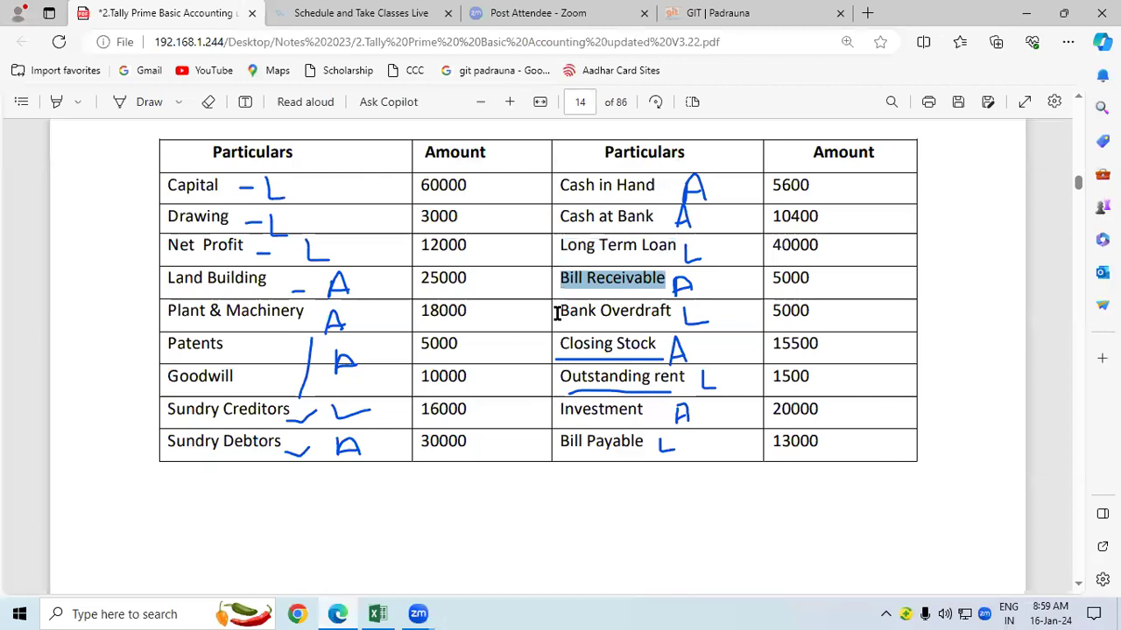
{"action": "left_click_drag", "start_coordinate": [557, 314], "coordinate": [671, 324]}
{"action": "key", "text": "ctrl+c"}
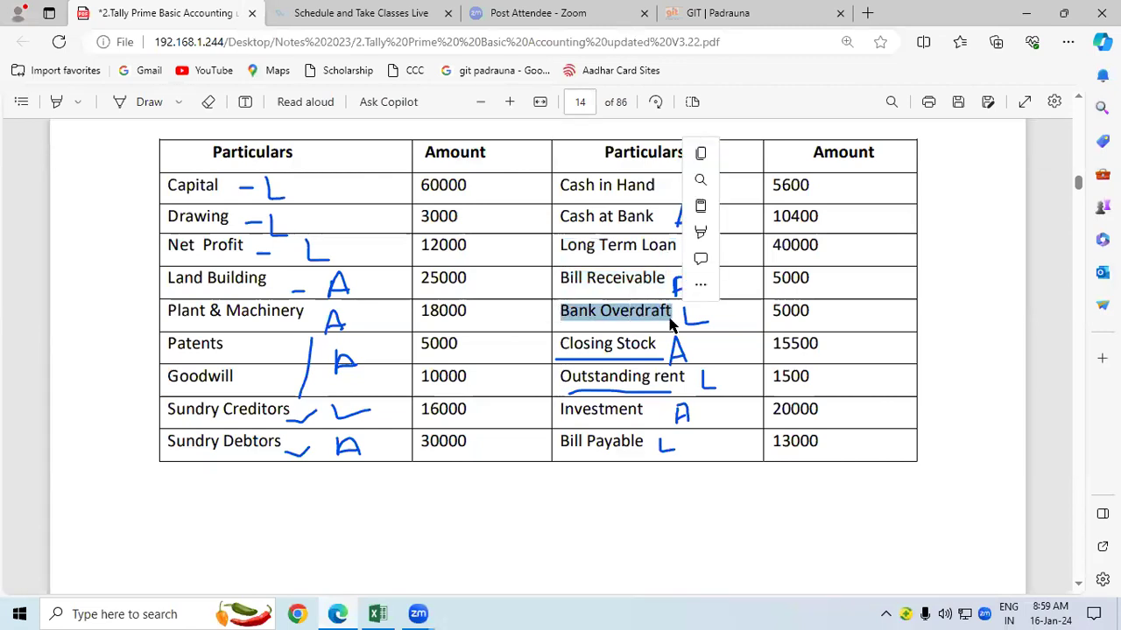
{"action": "left_click", "coordinate": [377, 613]}
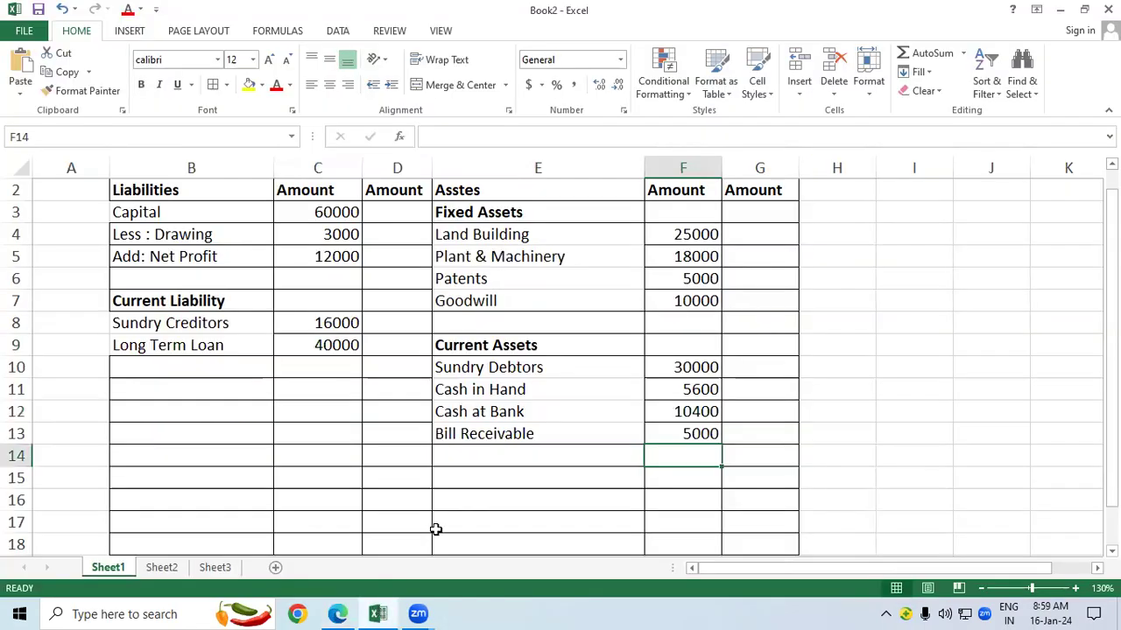
{"action": "left_click", "coordinate": [200, 371]}
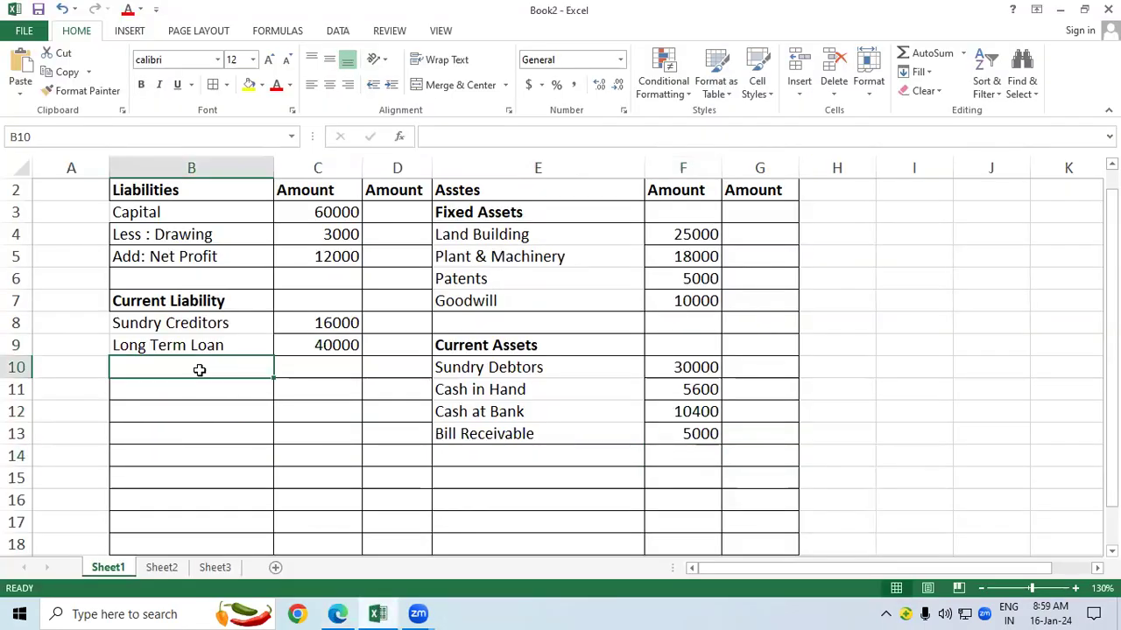
{"action": "key", "text": "ctrl+v"}
{"action": "left_click", "coordinate": [316, 371]}
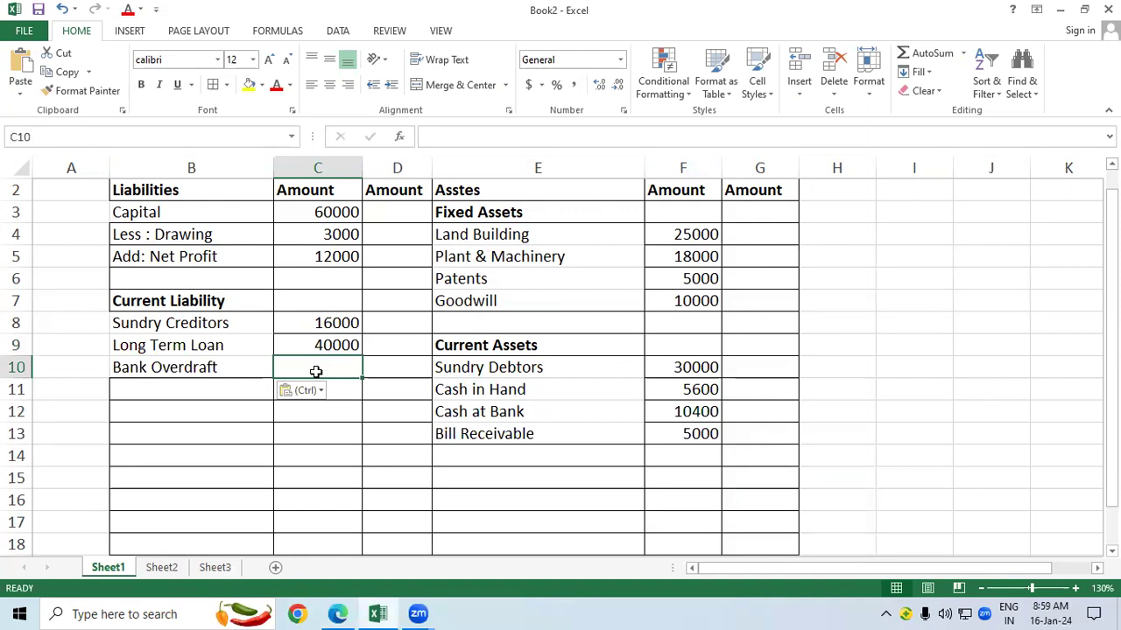
{"action": "type", "text": "5000"}
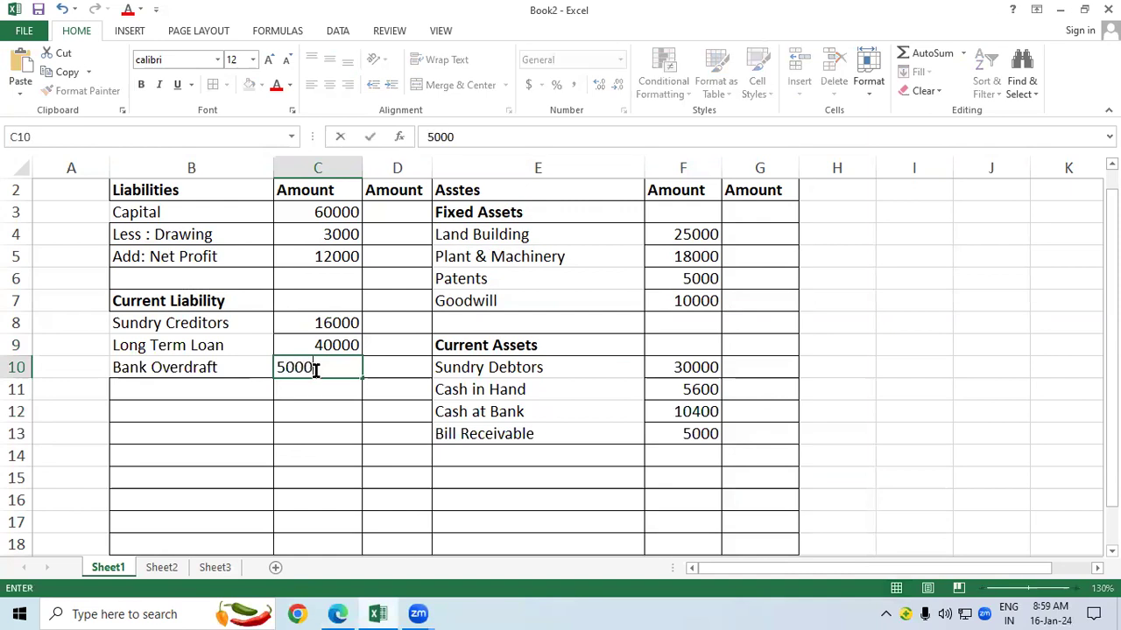
{"action": "key", "text": "Return"}
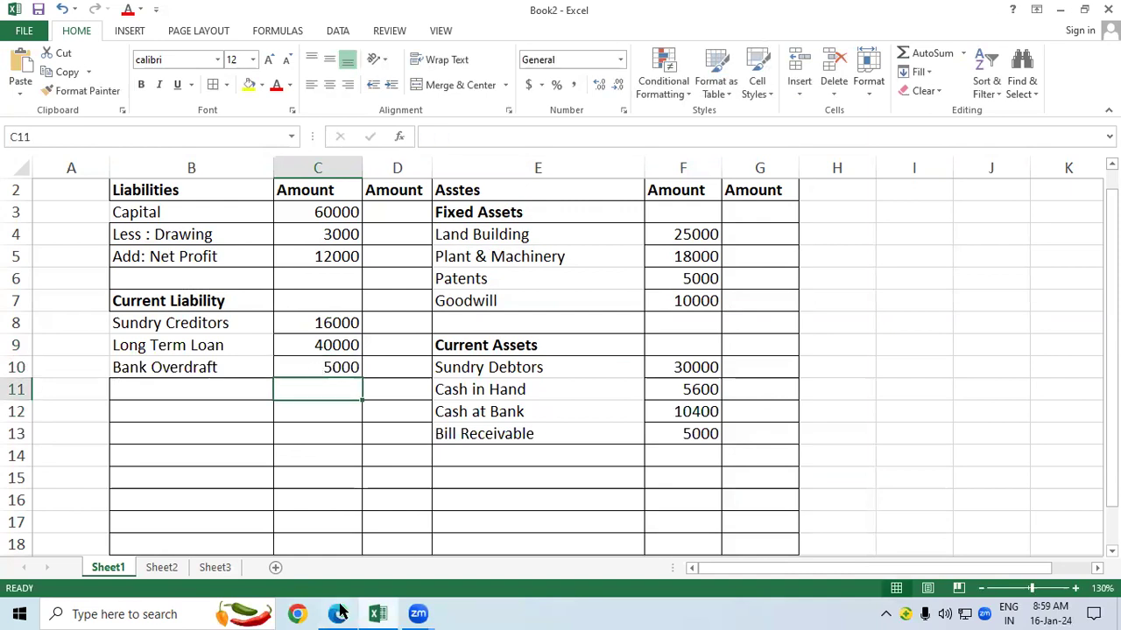
{"action": "left_click", "coordinate": [341, 612]}
Step: Copy 'Closing Stock' from the PDF into E14 with amount 15500 in F14
{"action": "left_click_drag", "start_coordinate": [560, 344], "coordinate": [654, 346]}
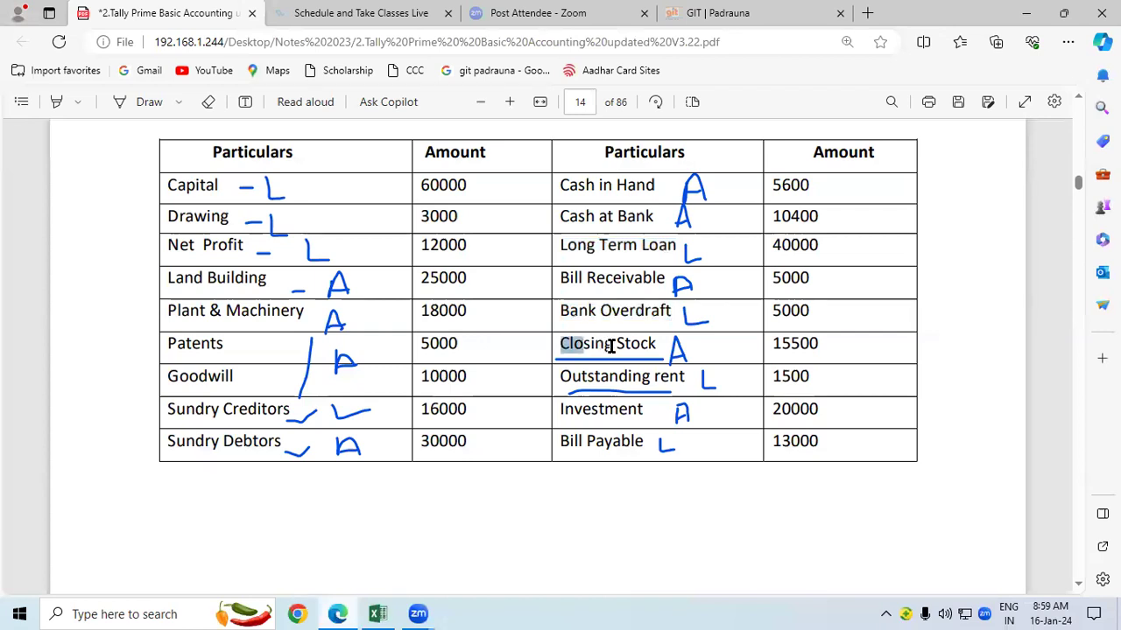
{"action": "key", "text": "ctrl+c"}
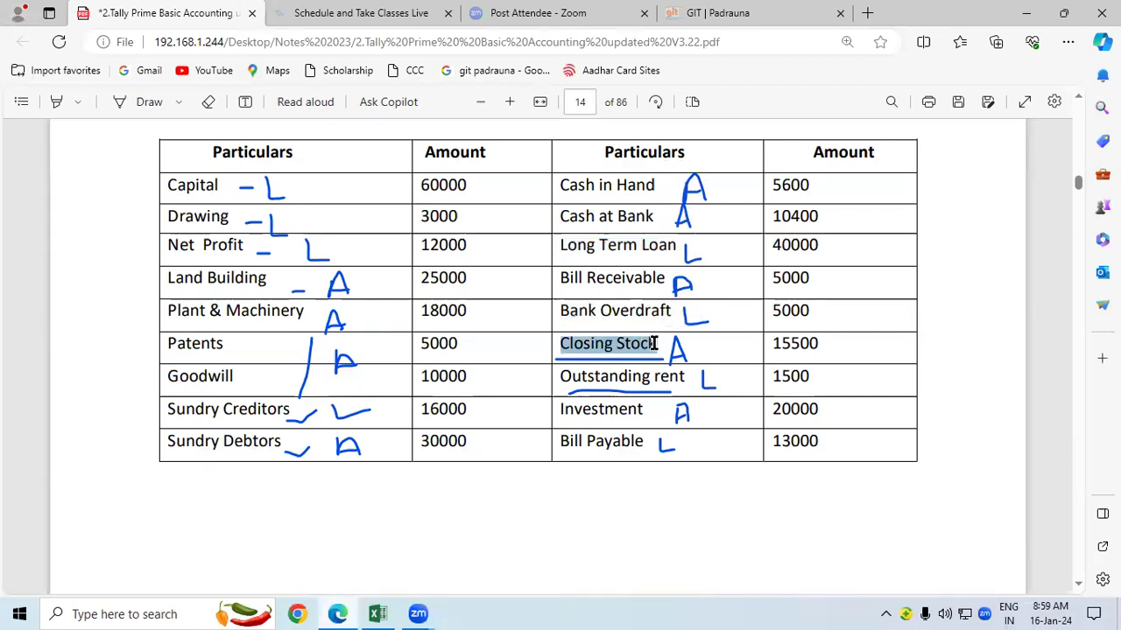
{"action": "left_click", "coordinate": [377, 614]}
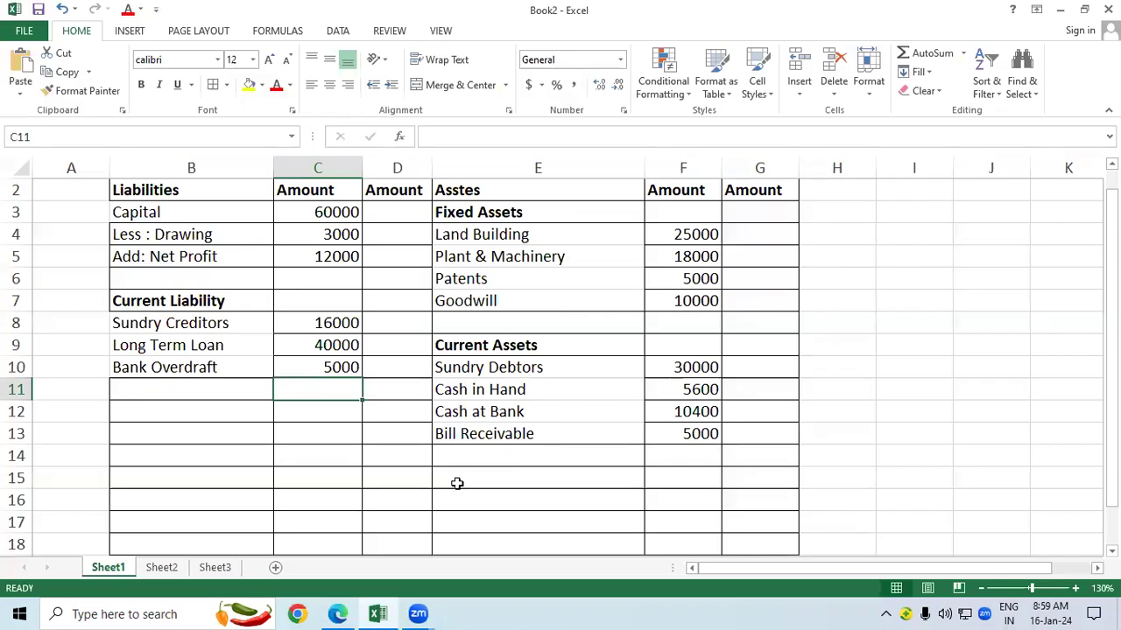
{"action": "left_click", "coordinate": [464, 459]}
{"action": "key", "text": "ctrl+v"}
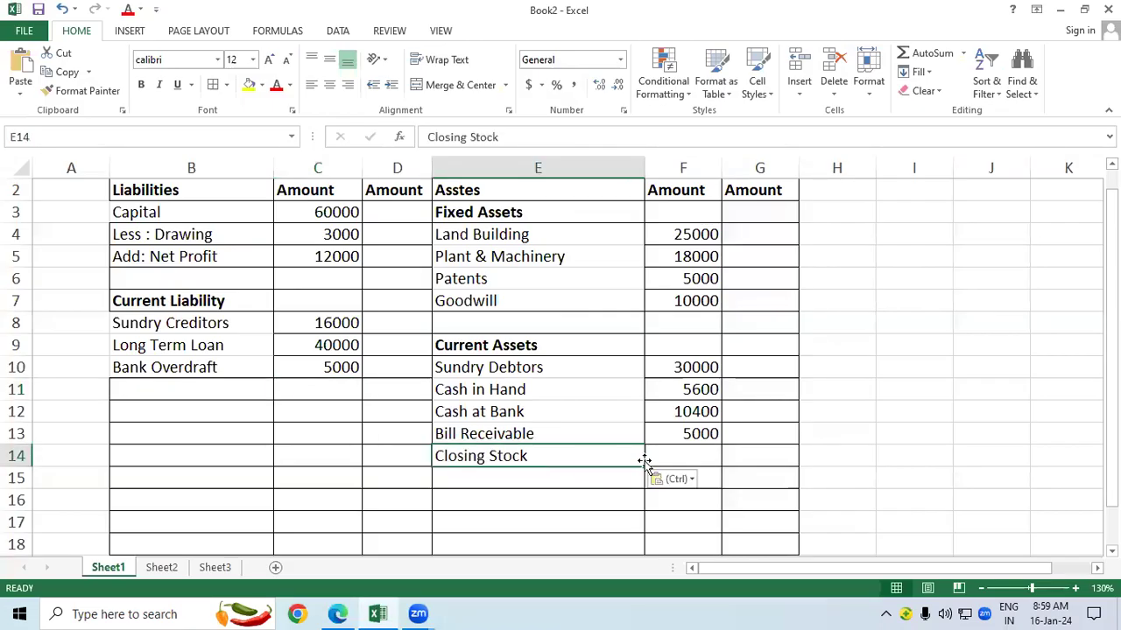
{"action": "left_click", "coordinate": [667, 453]}
{"action": "type", "text": "15500"}
{"action": "key", "text": "Return"}
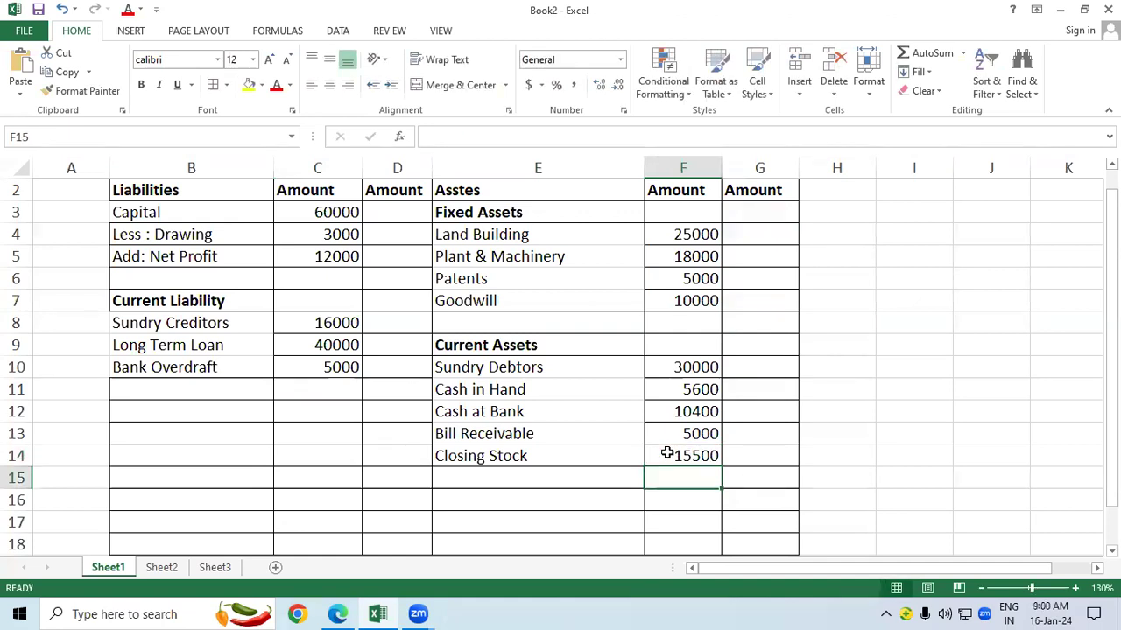
Step: Add 'Outstanding rent' from the PDF to B11 with amount 1500 in C11
{"action": "left_click", "coordinate": [377, 613]}
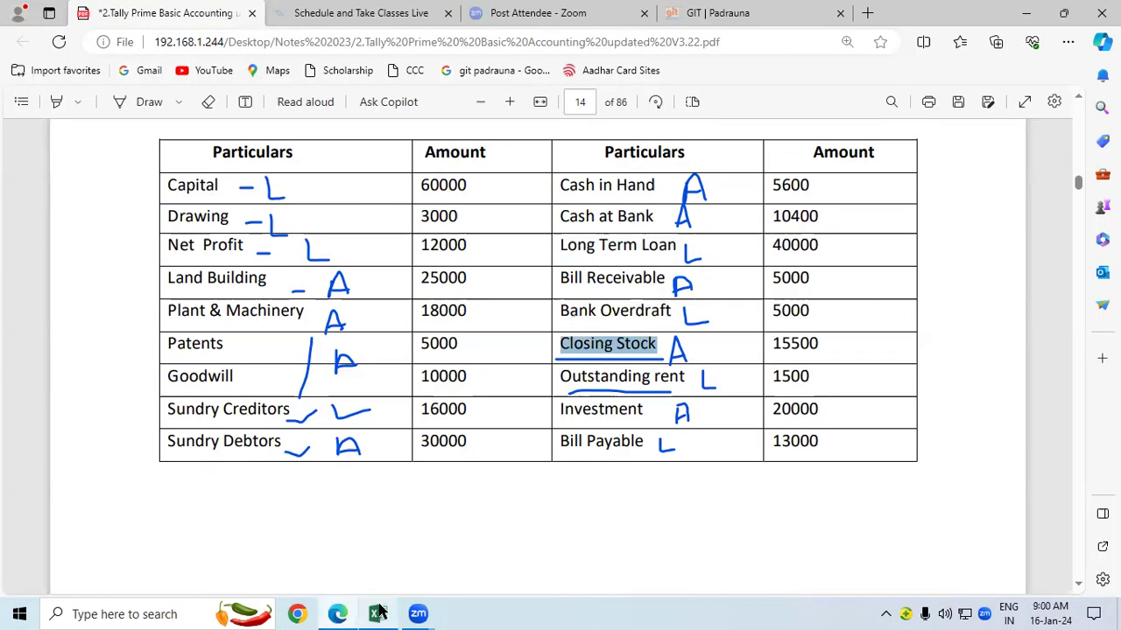
{"action": "left_click_drag", "start_coordinate": [562, 377], "coordinate": [683, 379]}
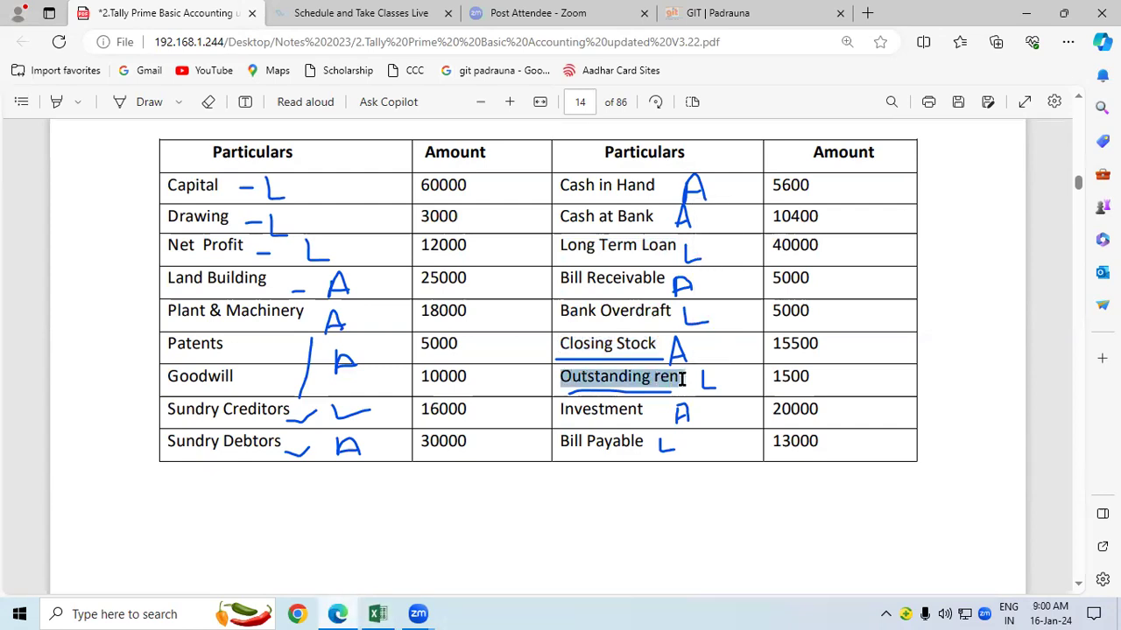
{"action": "left_click", "coordinate": [383, 613]}
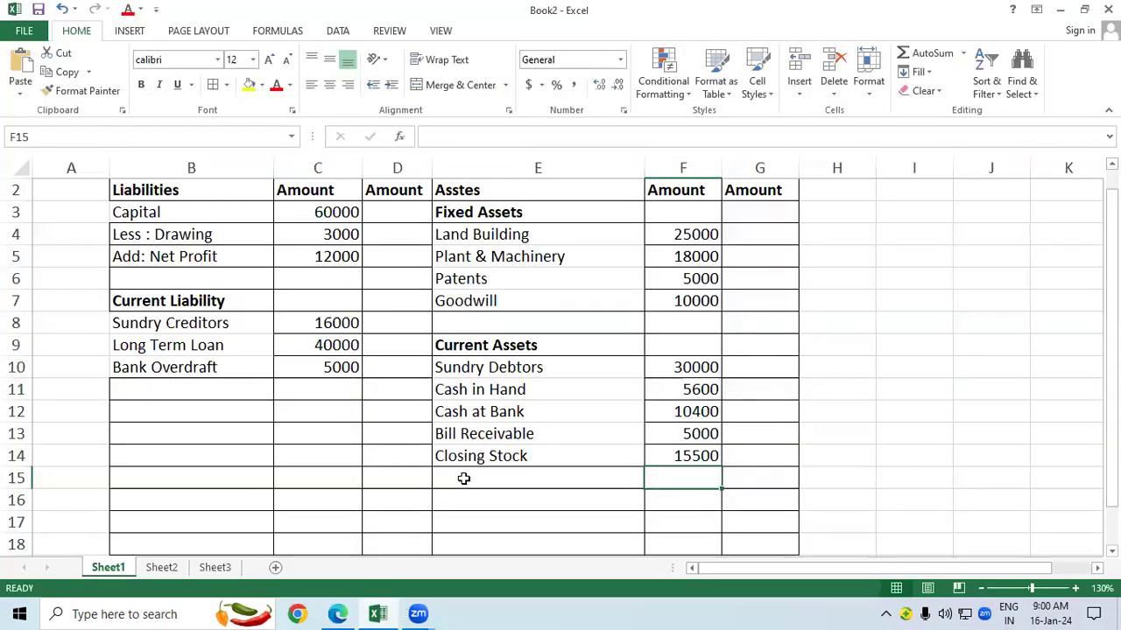
{"action": "left_click", "coordinate": [189, 401]}
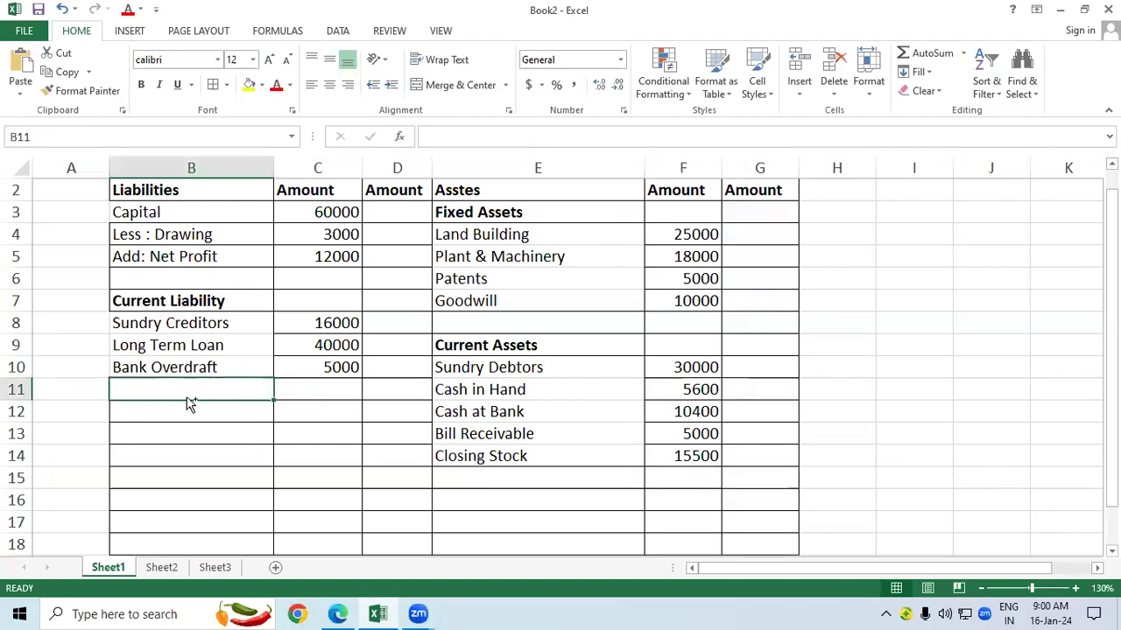
{"action": "key", "text": "ctrl+v"}
{"action": "left_click", "coordinate": [341, 613]}
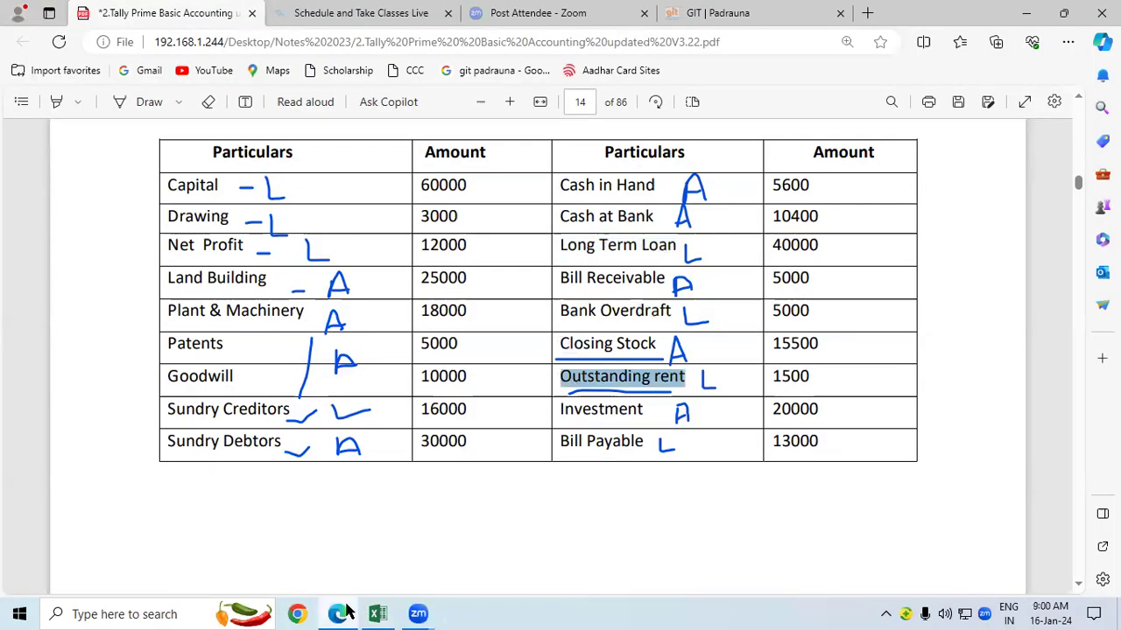
{"action": "left_click", "coordinate": [377, 613]}
{"action": "left_click", "coordinate": [316, 388]}
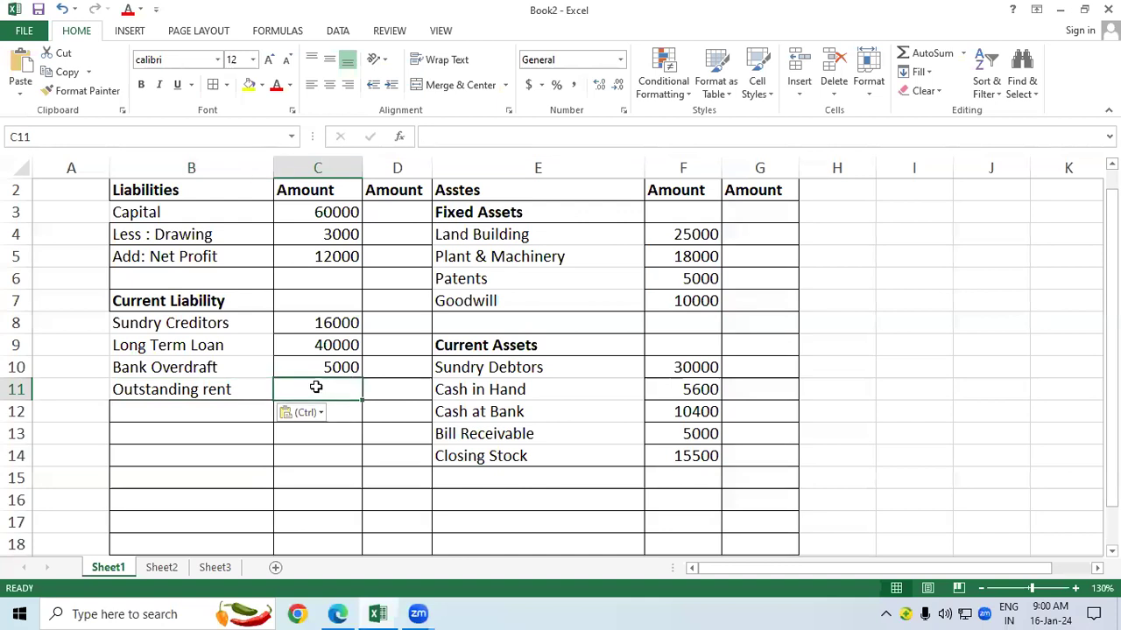
{"action": "type", "text": "1500"}
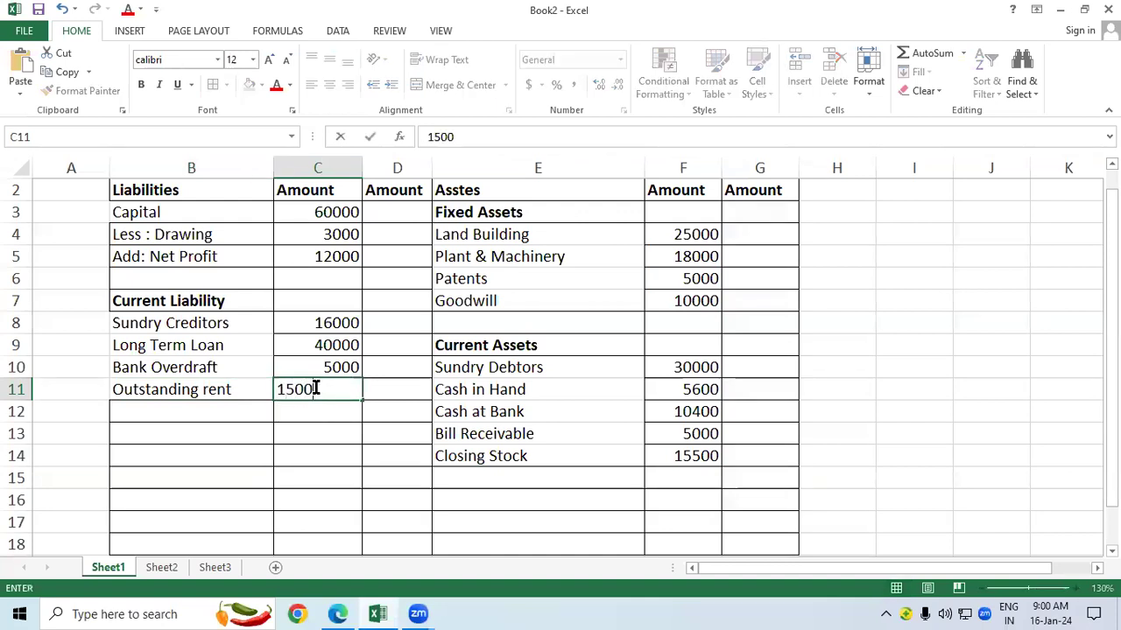
{"action": "key", "text": "Return"}
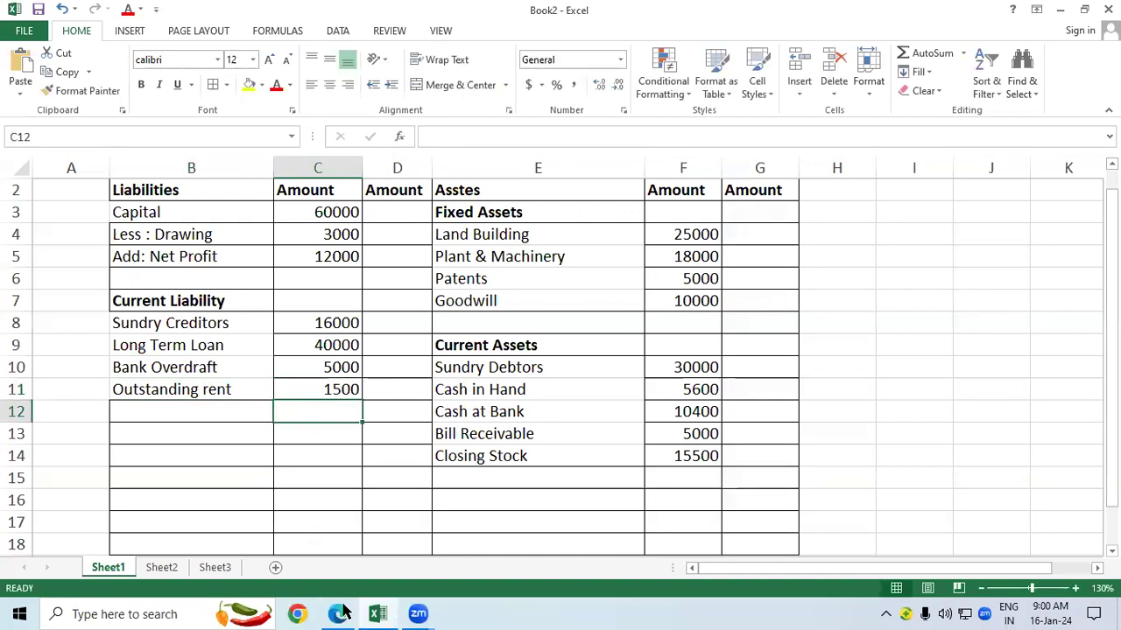
Step: Add 'Investment' from the PDF to E15 with amount 20000 in F15
{"action": "left_click", "coordinate": [344, 613]}
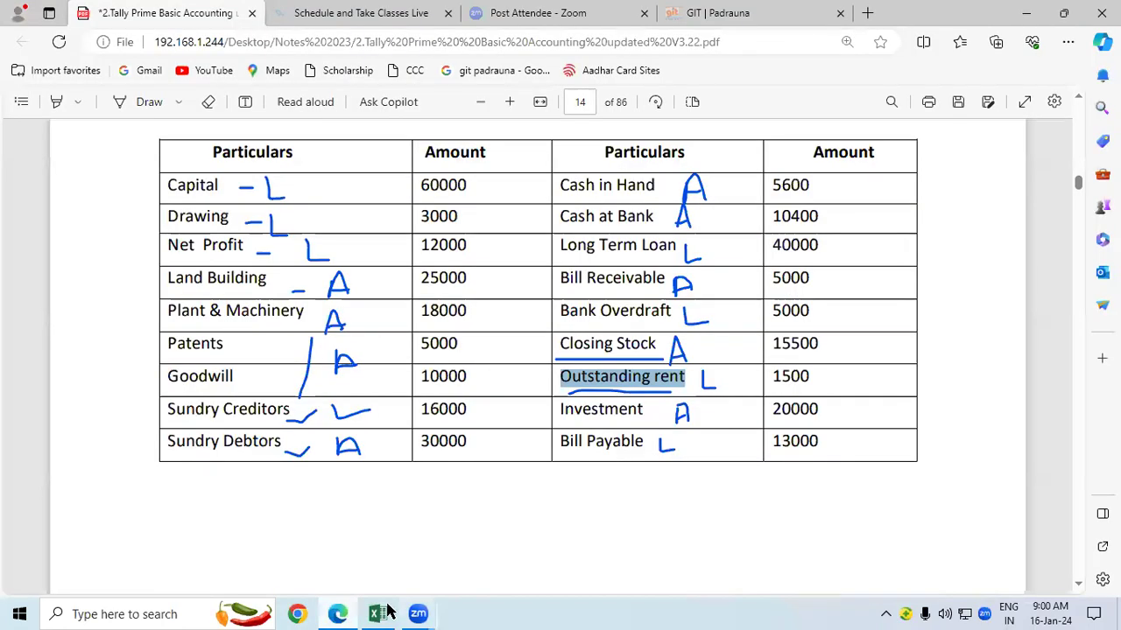
{"action": "left_click_drag", "start_coordinate": [560, 408], "coordinate": [645, 418]}
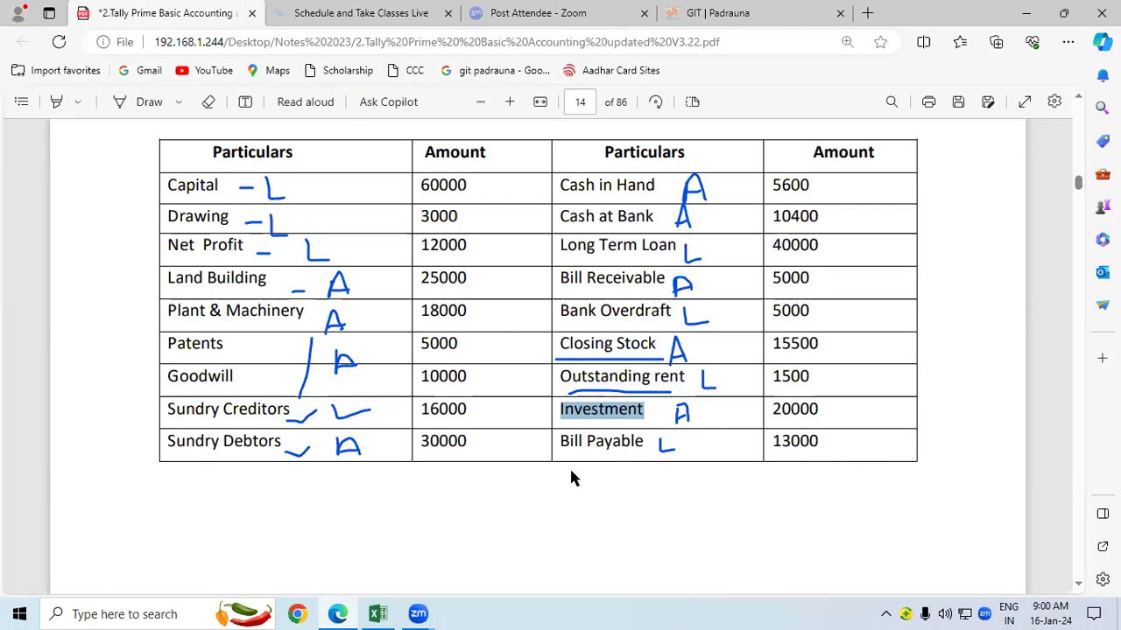
{"action": "left_click", "coordinate": [378, 614]}
{"action": "key", "text": "ctrl+v"}
{"action": "left_click", "coordinate": [661, 477]}
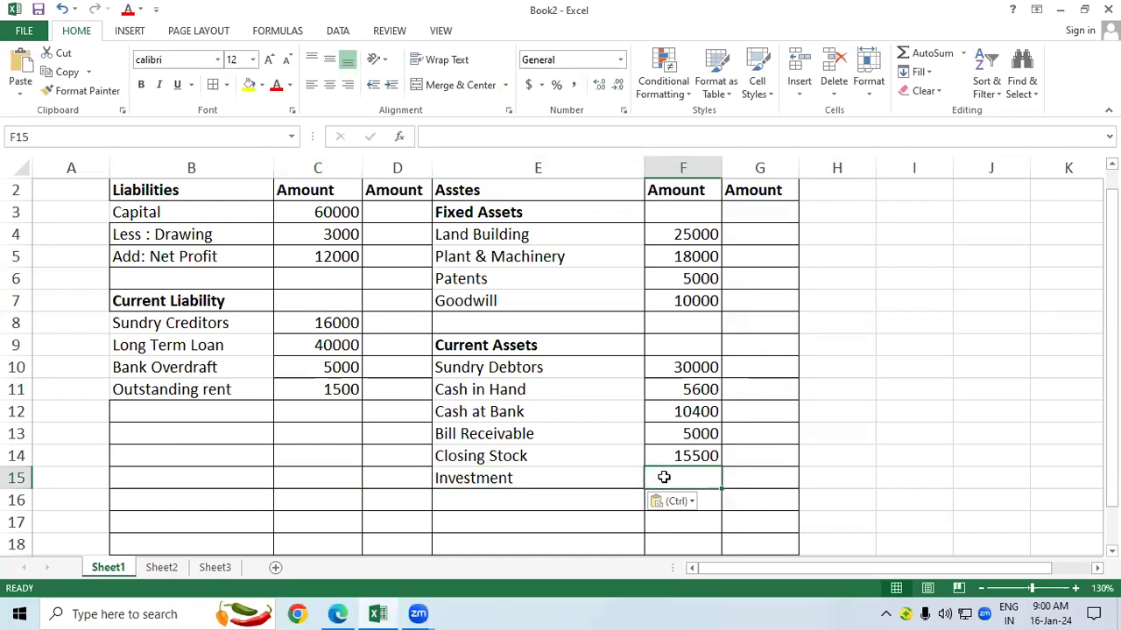
{"action": "type", "text": "20000"}
{"action": "key", "text": "Return"}
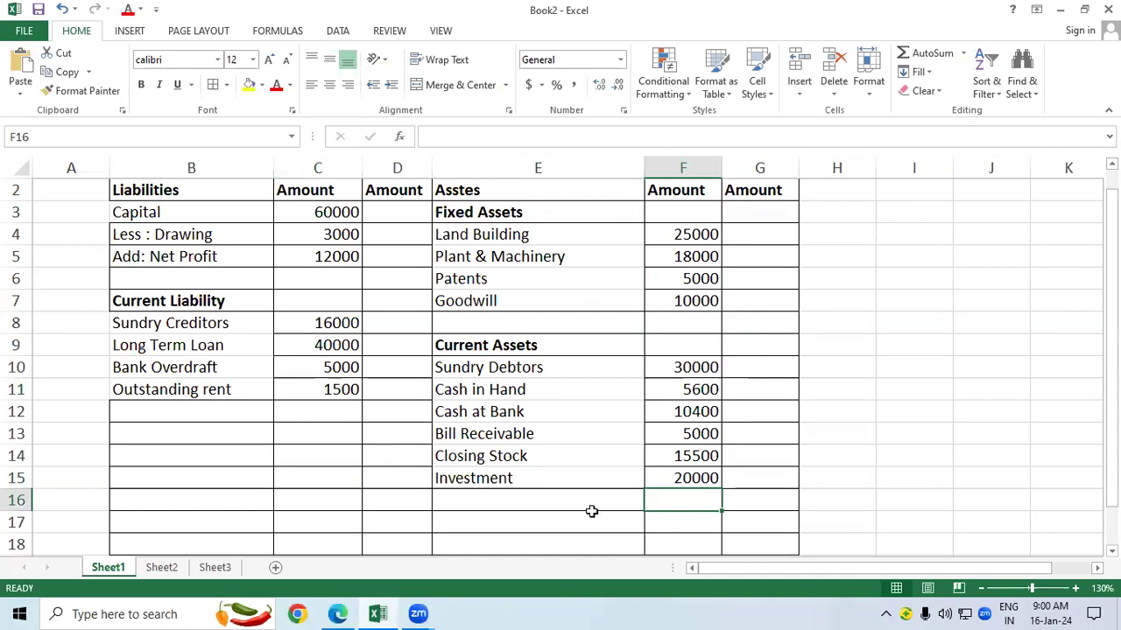
Step: Add 'Bill Payable' from the PDF to B12 with amount 13000 in C12
{"action": "left_click", "coordinate": [338, 614]}
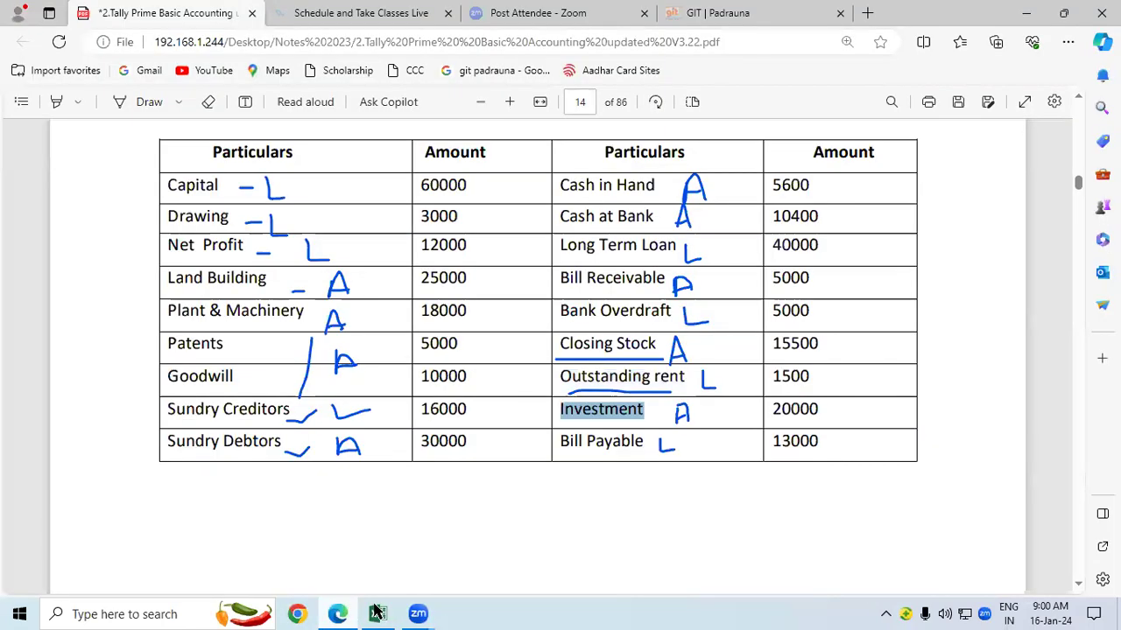
{"action": "left_click_drag", "start_coordinate": [560, 441], "coordinate": [644, 446]}
{"action": "key", "text": "ctrl+c"}
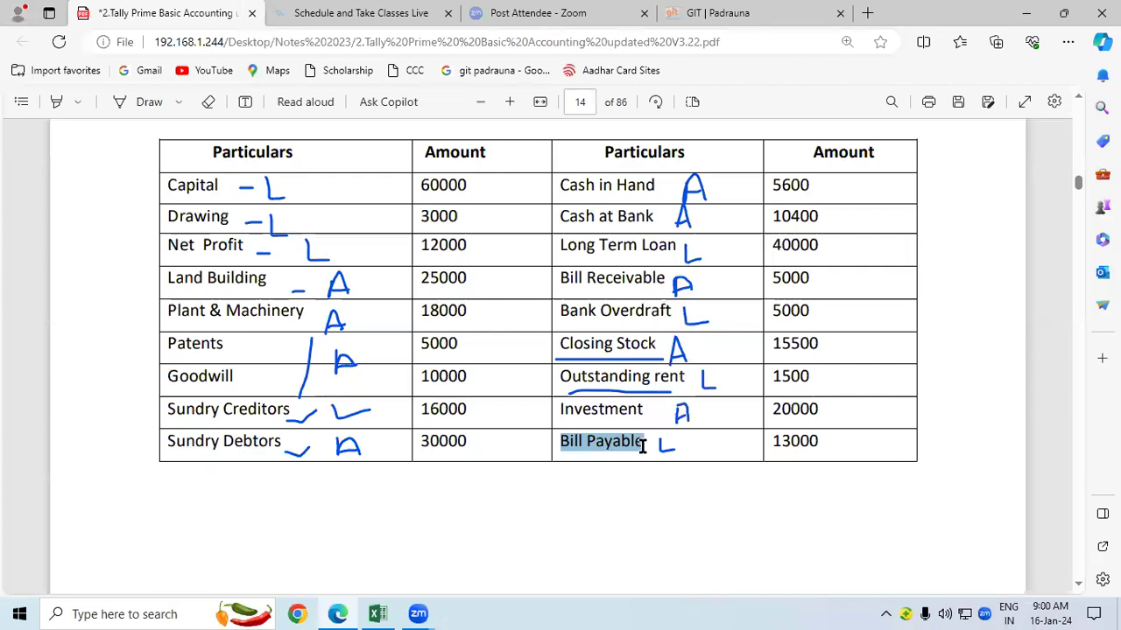
{"action": "left_click", "coordinate": [377, 613]}
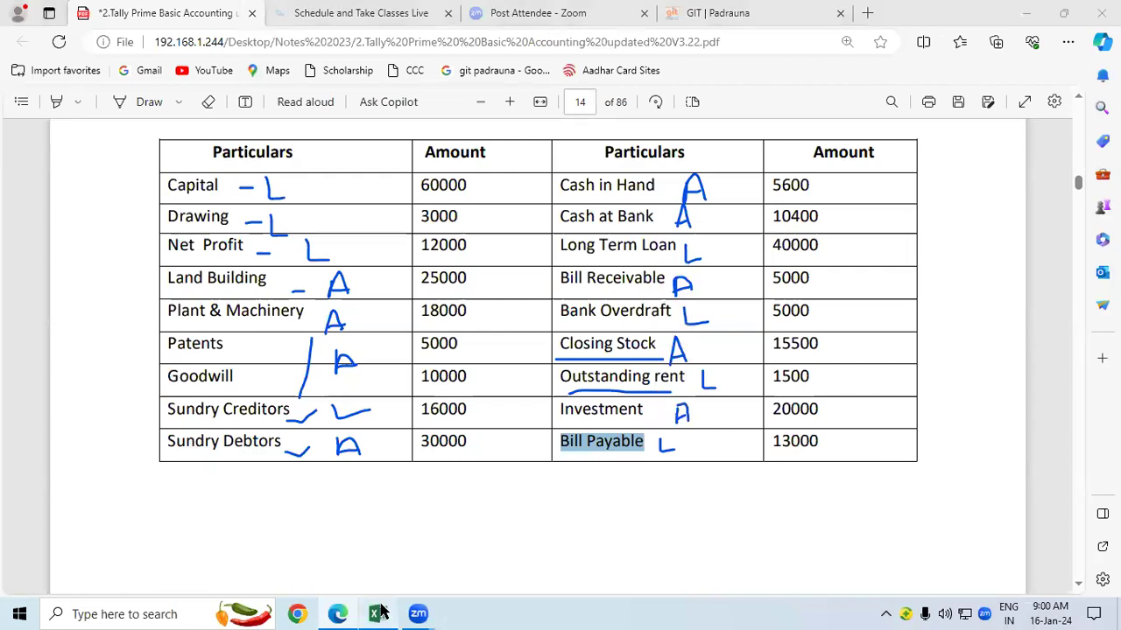
{"action": "left_click", "coordinate": [173, 406]}
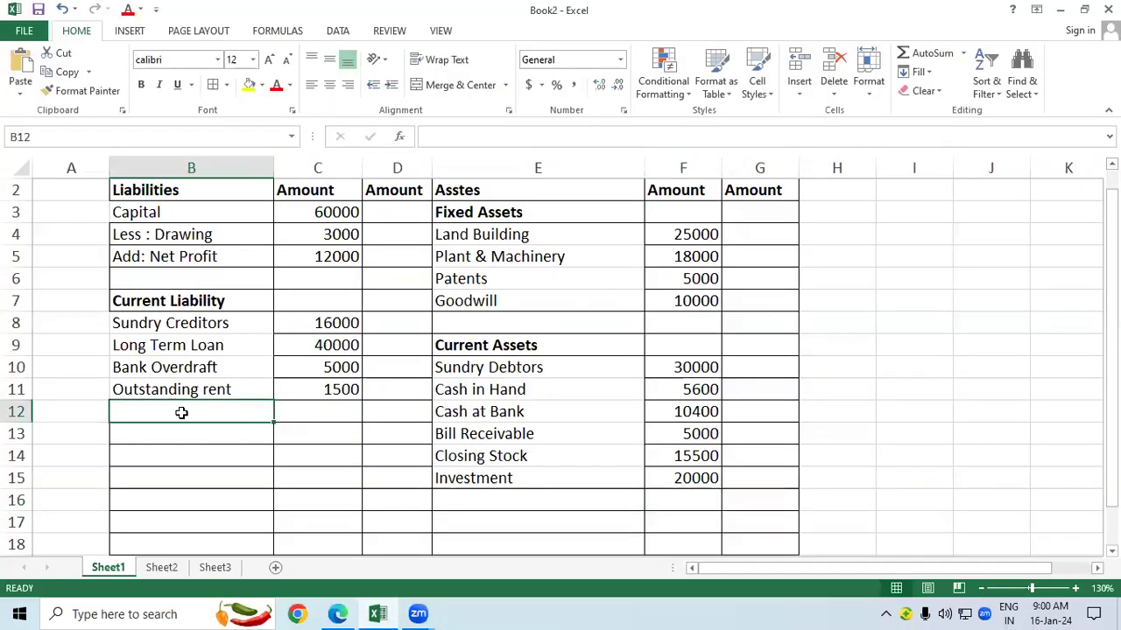
{"action": "key", "text": "ctrl+v"}
{"action": "left_click", "coordinate": [338, 411]}
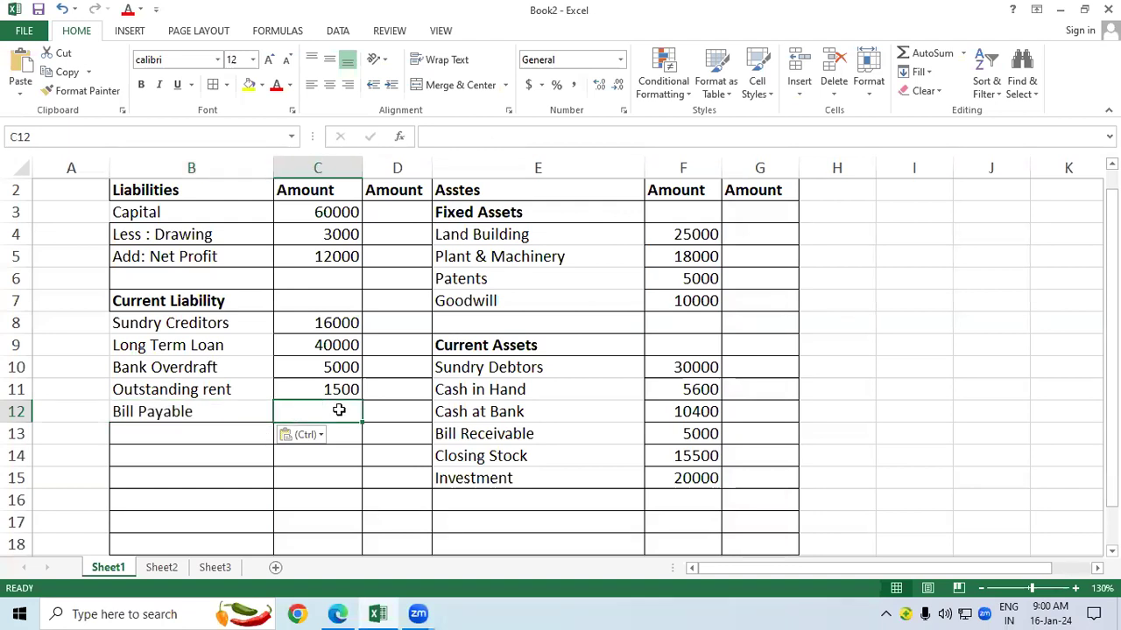
{"action": "type", "text": "13000"}
{"action": "key", "text": "Return"}
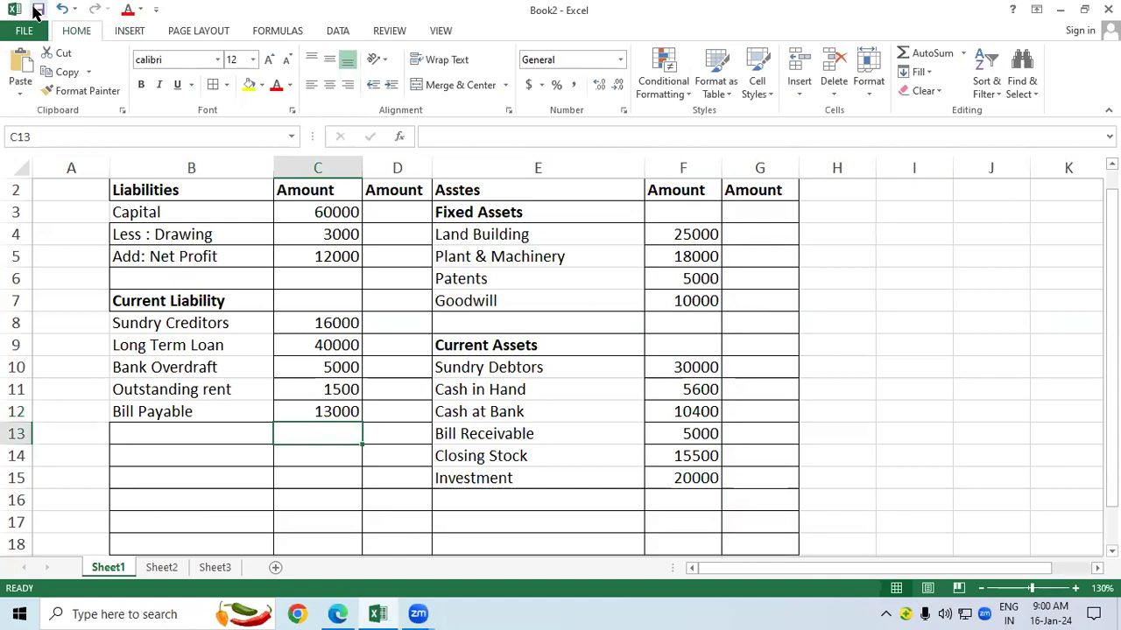
Step: Save Book2 in the Desktop folder under the file name 'bs'
{"action": "left_click", "coordinate": [37, 9]}
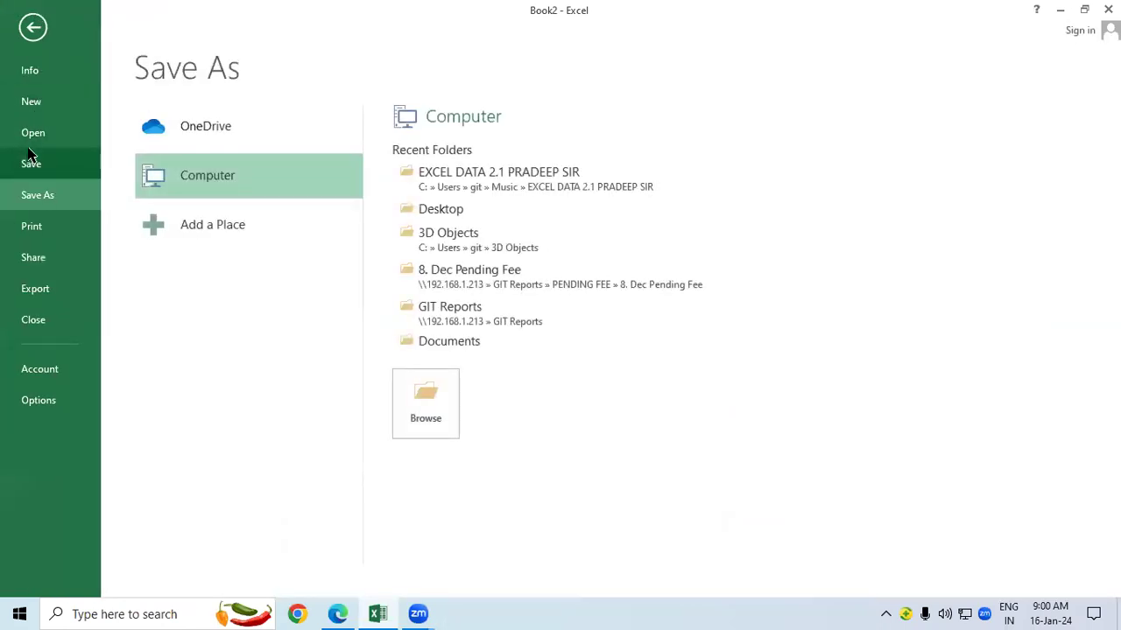
{"action": "mouse_move", "coordinate": [440, 209]}
{"action": "left_click", "coordinate": [412, 211]}
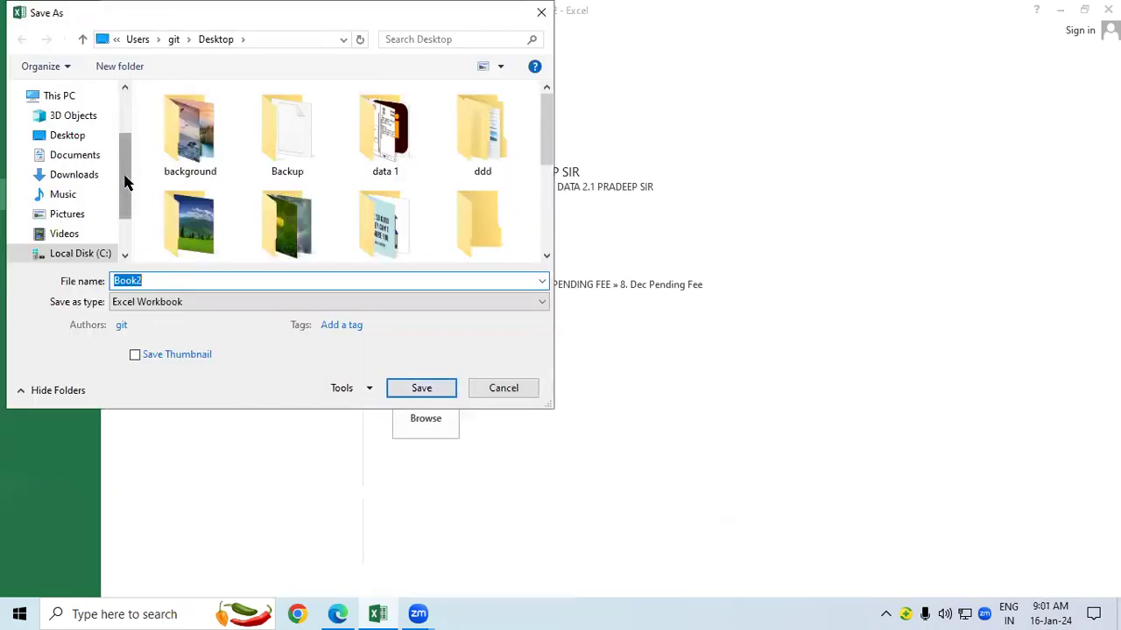
{"action": "scroll", "coordinate": [125, 175], "scroll_direction": "up", "scroll_amount": 1}
{"action": "left_click", "coordinate": [70, 221]}
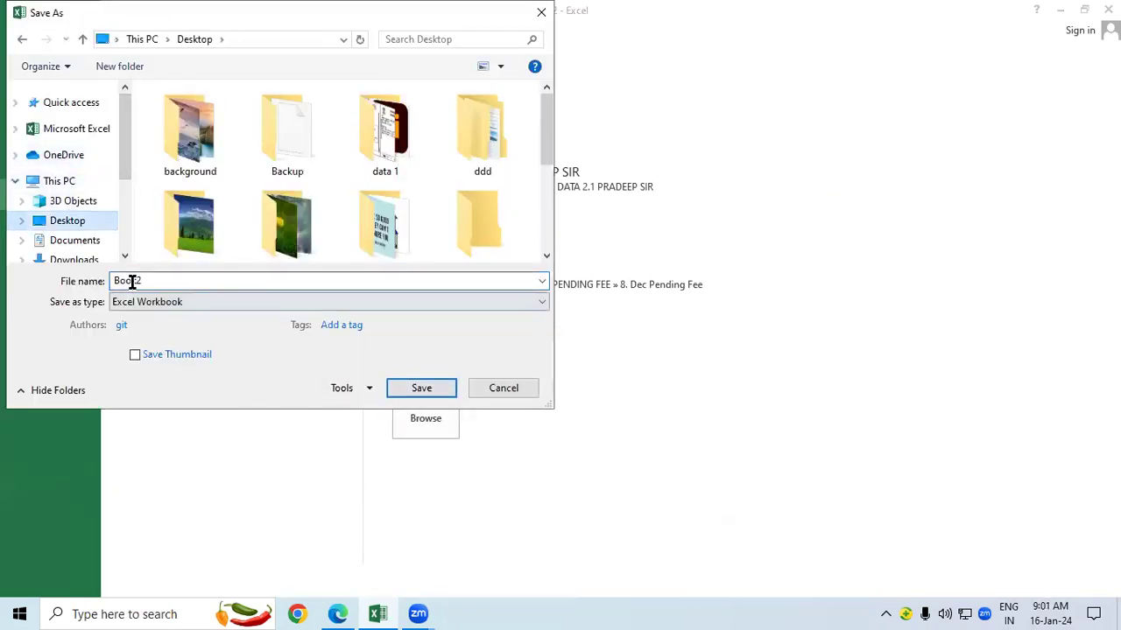
{"action": "type", "text": "b"}
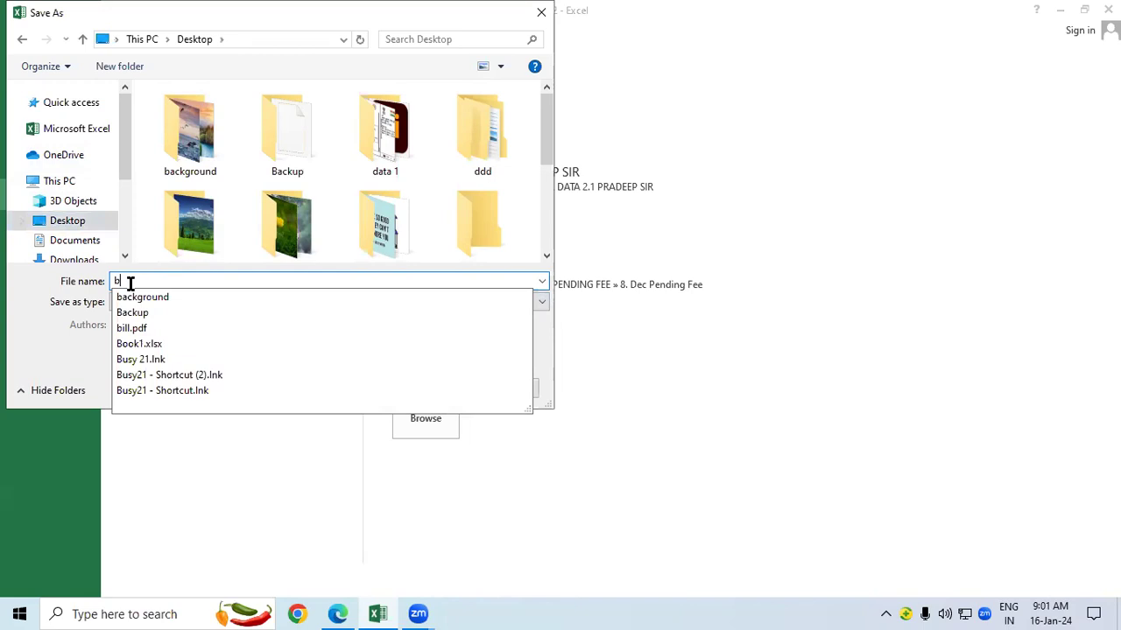
{"action": "type", "text": "s"}
{"action": "left_click", "coordinate": [416, 393]}
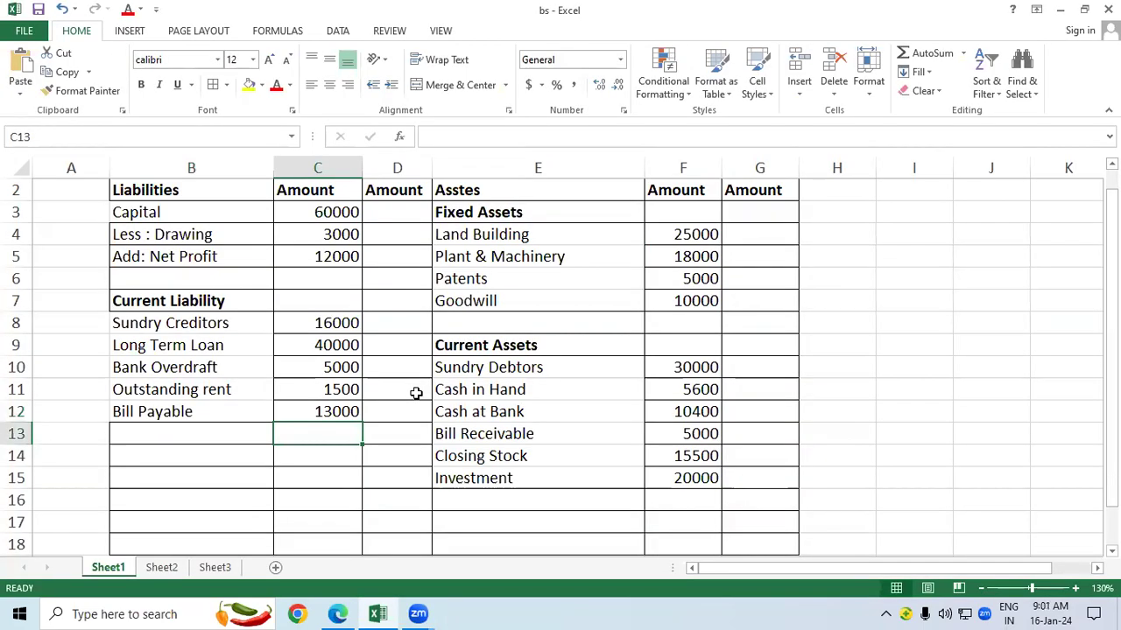
Step: Review the Capital, Drawing and Net Profit entries and their amounts
{"action": "left_click", "coordinate": [176, 214]}
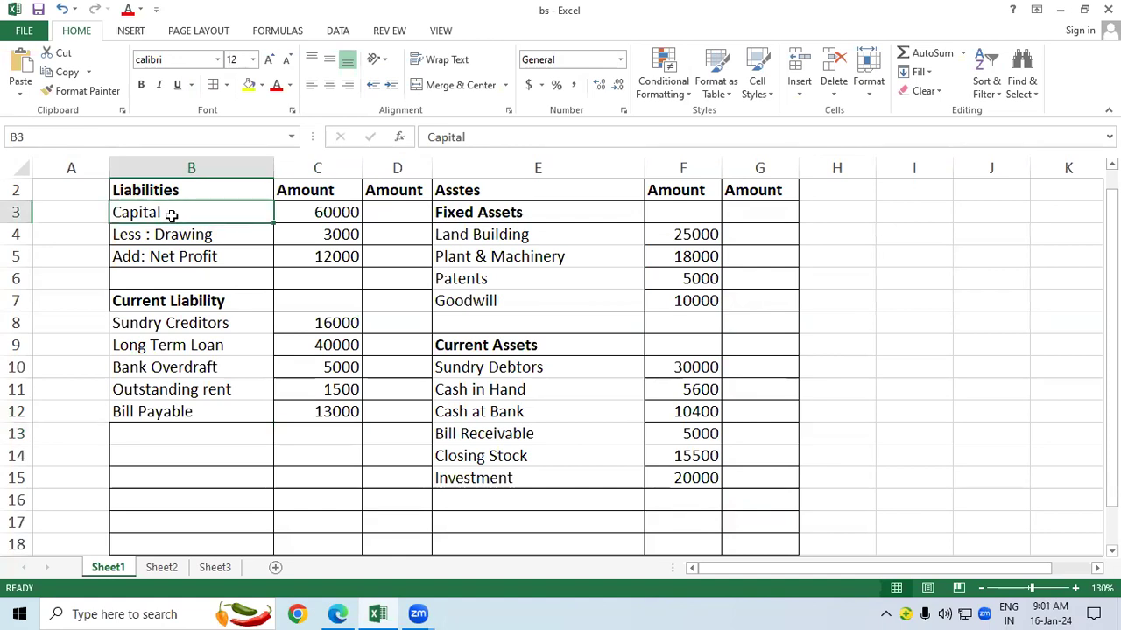
{"action": "left_click", "coordinate": [346, 215]}
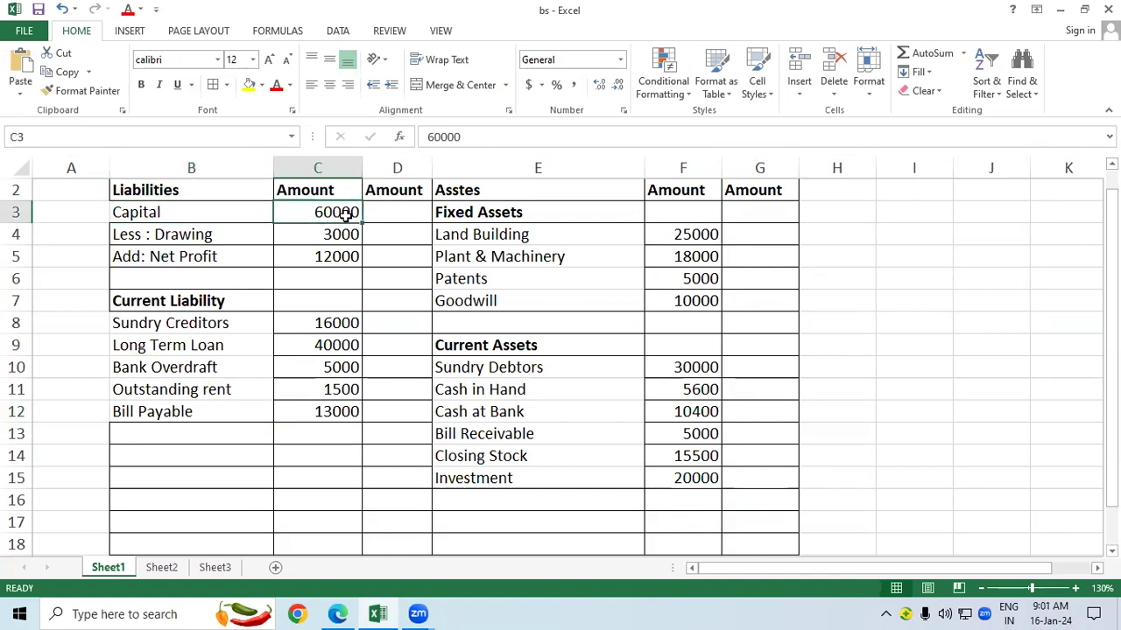
{"action": "left_click", "coordinate": [217, 241]}
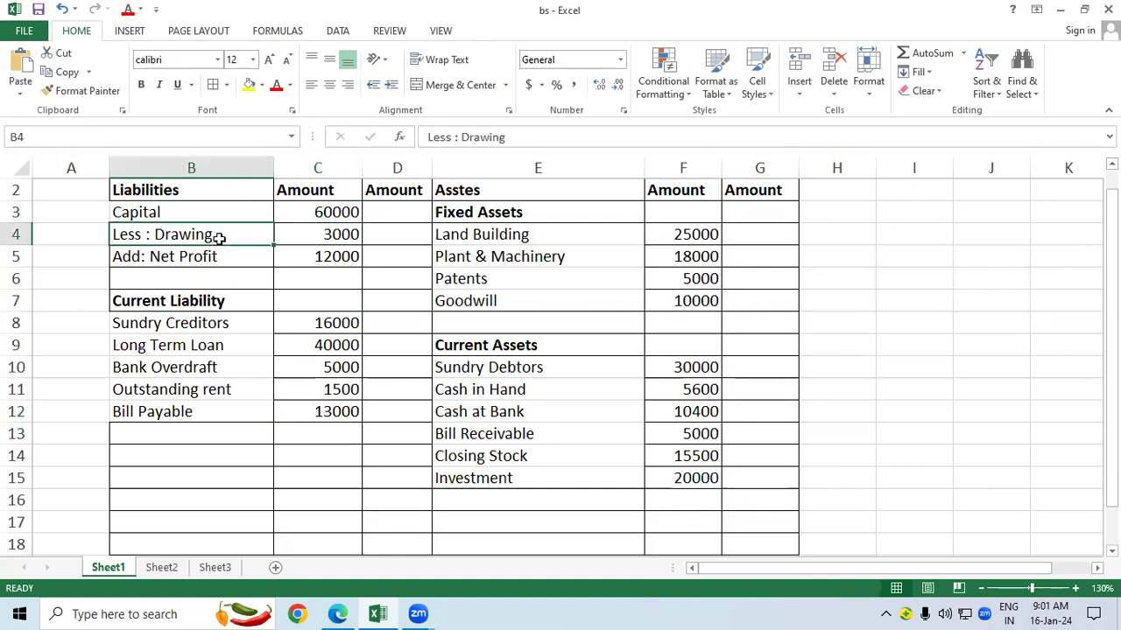
{"action": "left_click", "coordinate": [347, 234]}
{"action": "left_click", "coordinate": [343, 211]}
{"action": "left_click", "coordinate": [339, 235]}
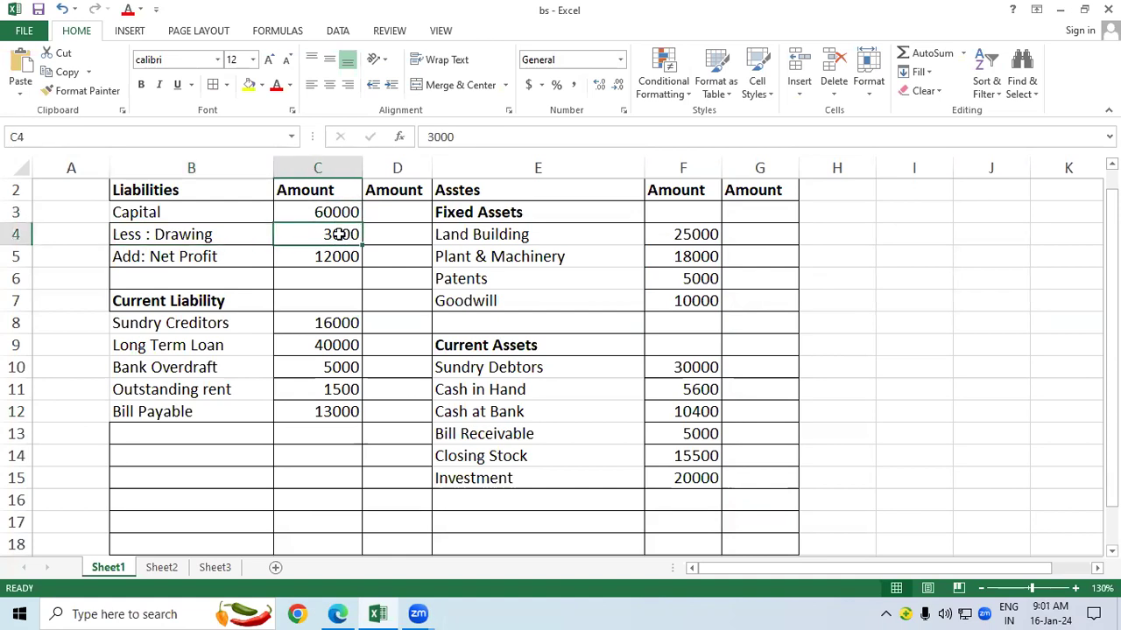
{"action": "left_click", "coordinate": [229, 259]}
{"action": "left_click", "coordinate": [338, 257]}
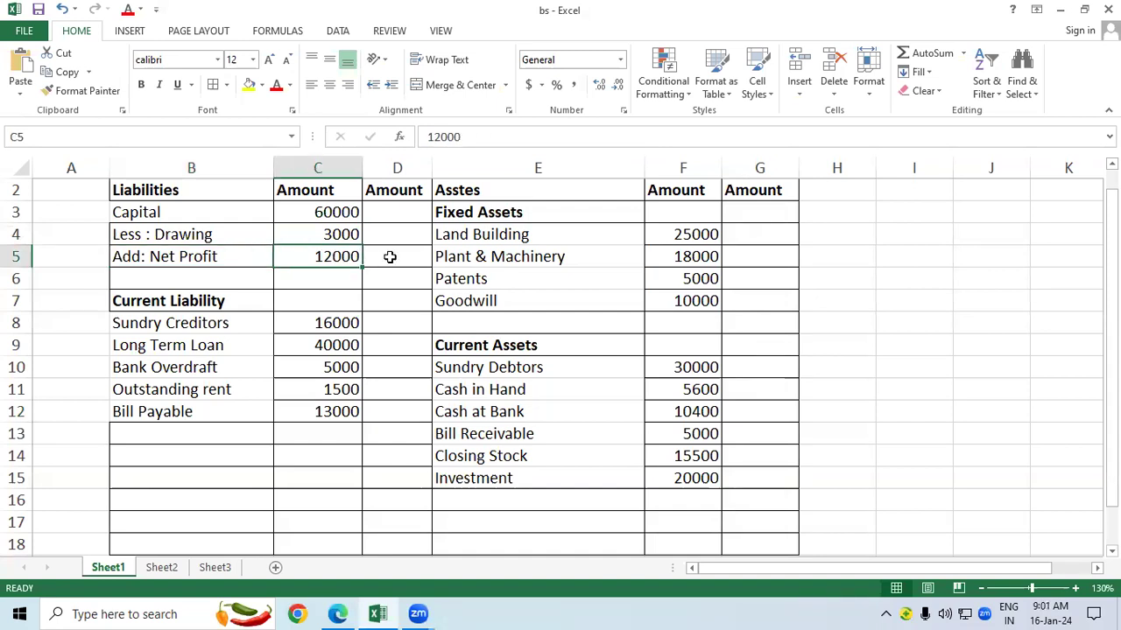
Step: Enter =C3-C4+C5 in D5 for the adjusted capital 69000, in bold
{"action": "left_click", "coordinate": [389, 257]}
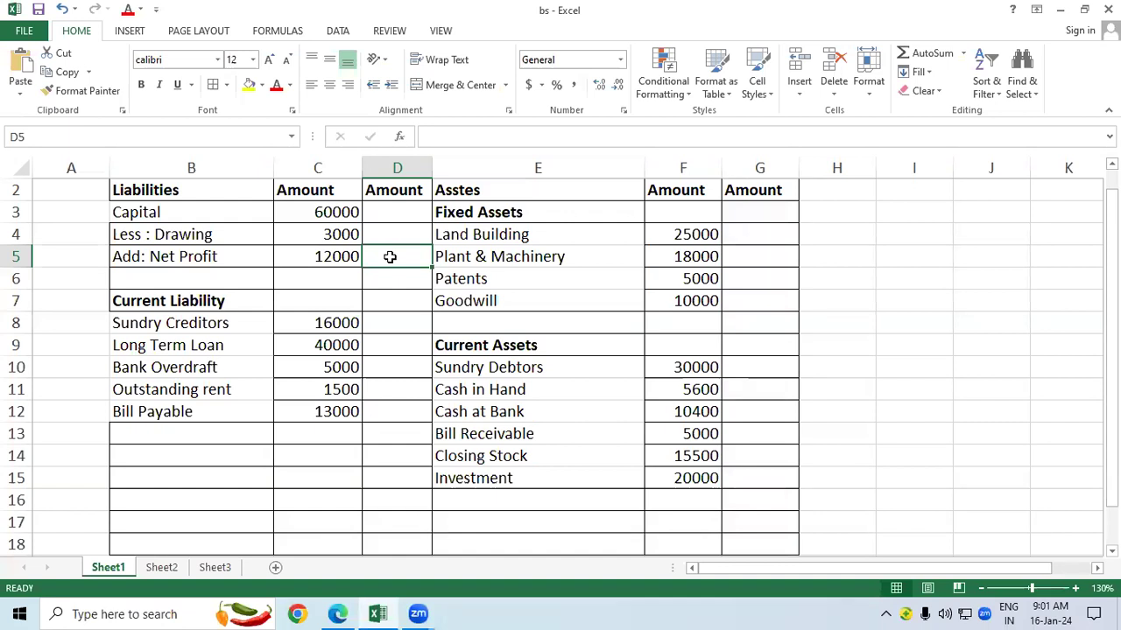
{"action": "type", "text": "="}
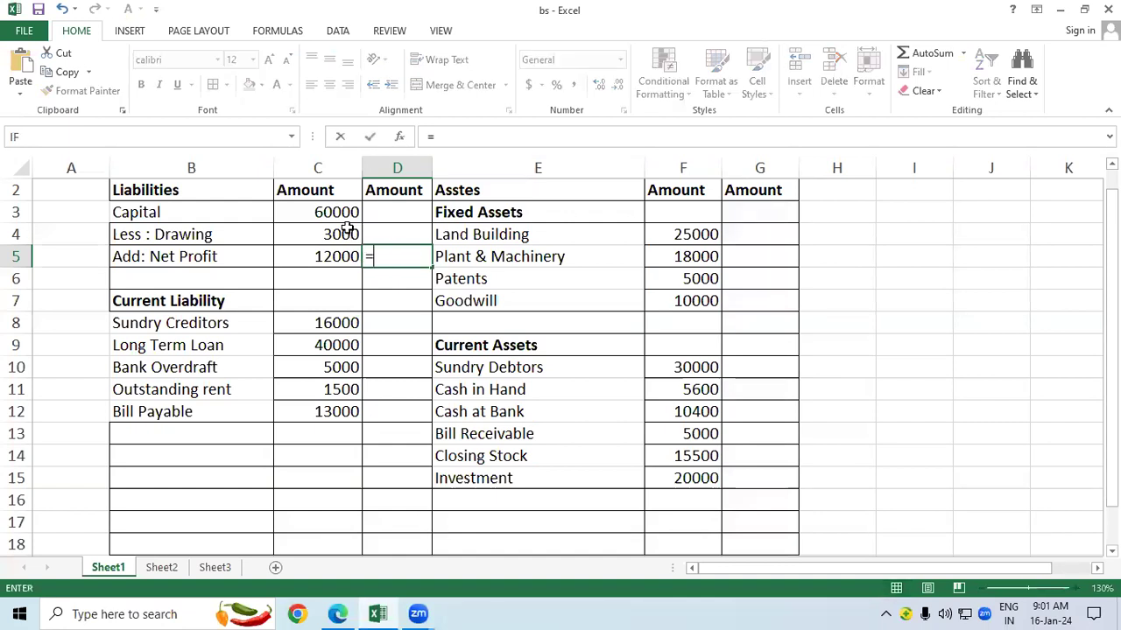
{"action": "left_click", "coordinate": [336, 212]}
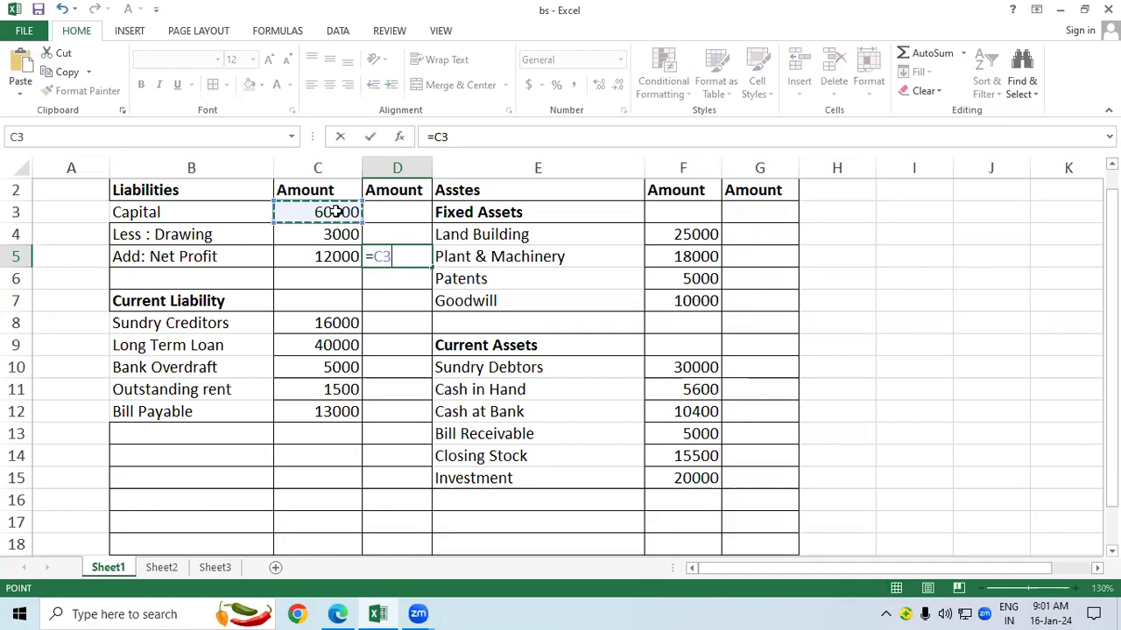
{"action": "type", "text": "-"}
{"action": "left_click", "coordinate": [323, 240]}
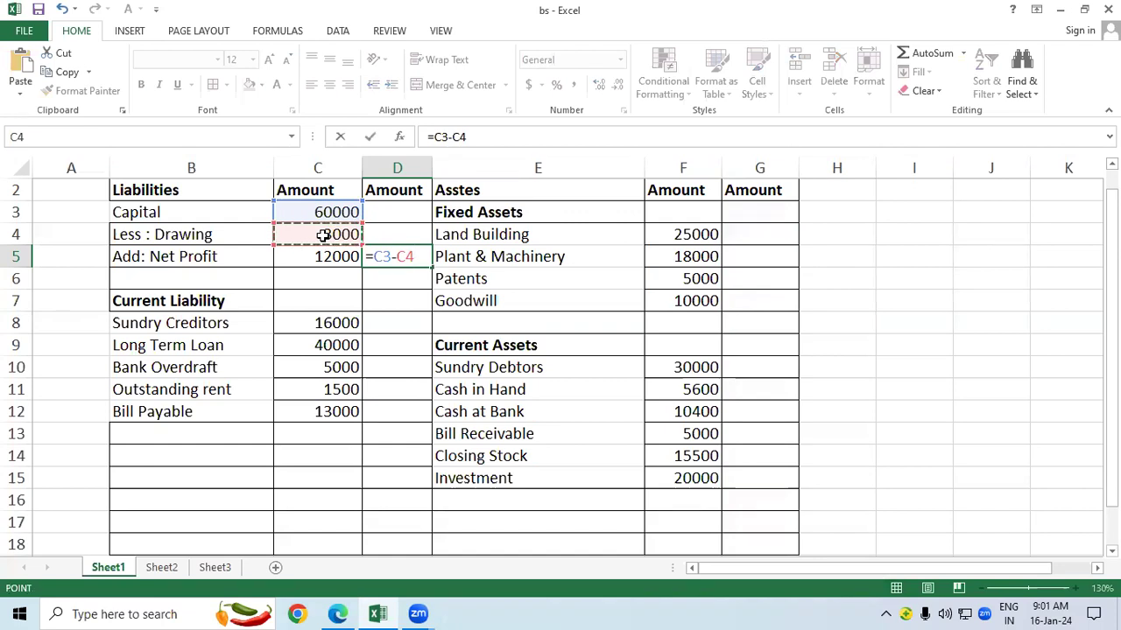
{"action": "type", "text": "+"}
{"action": "left_click", "coordinate": [326, 256]}
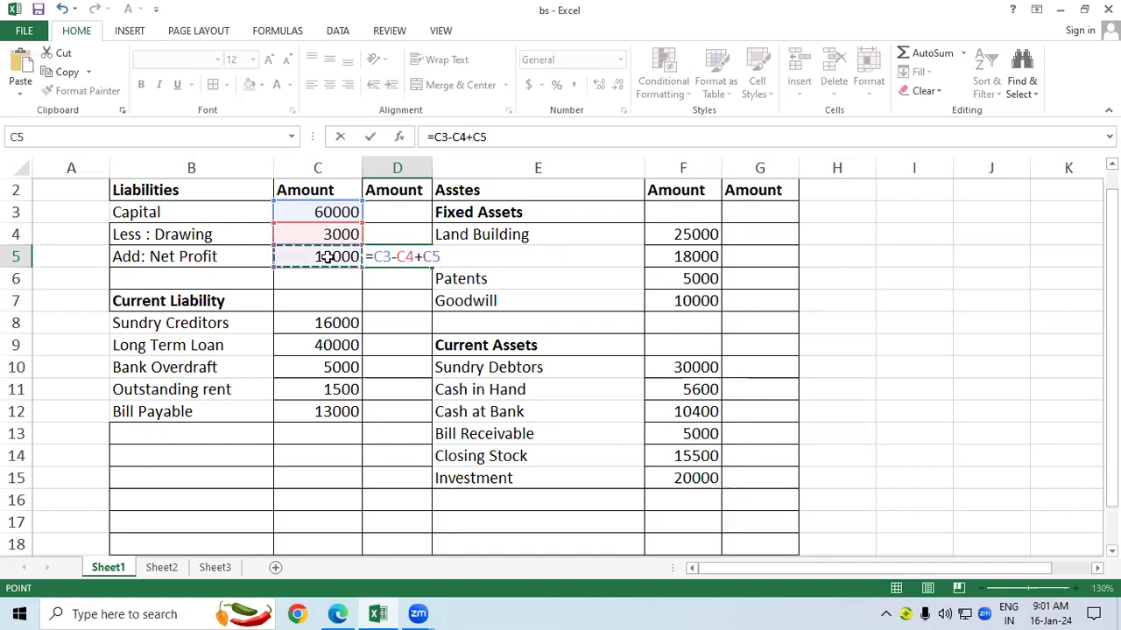
{"action": "key", "text": "Return"}
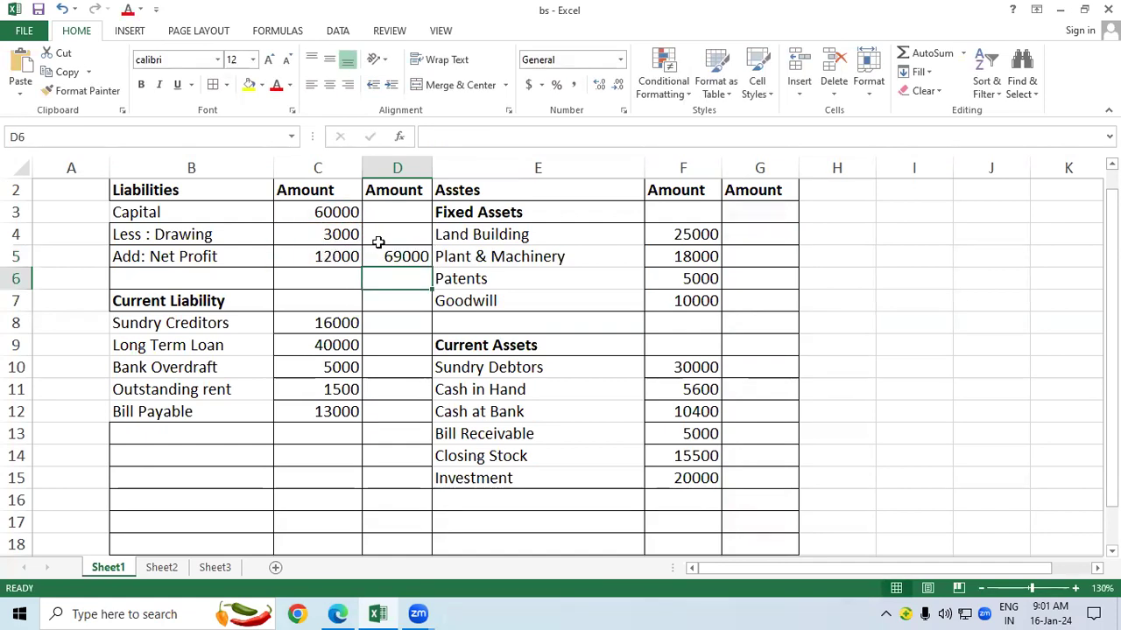
{"action": "left_click", "coordinate": [390, 253]}
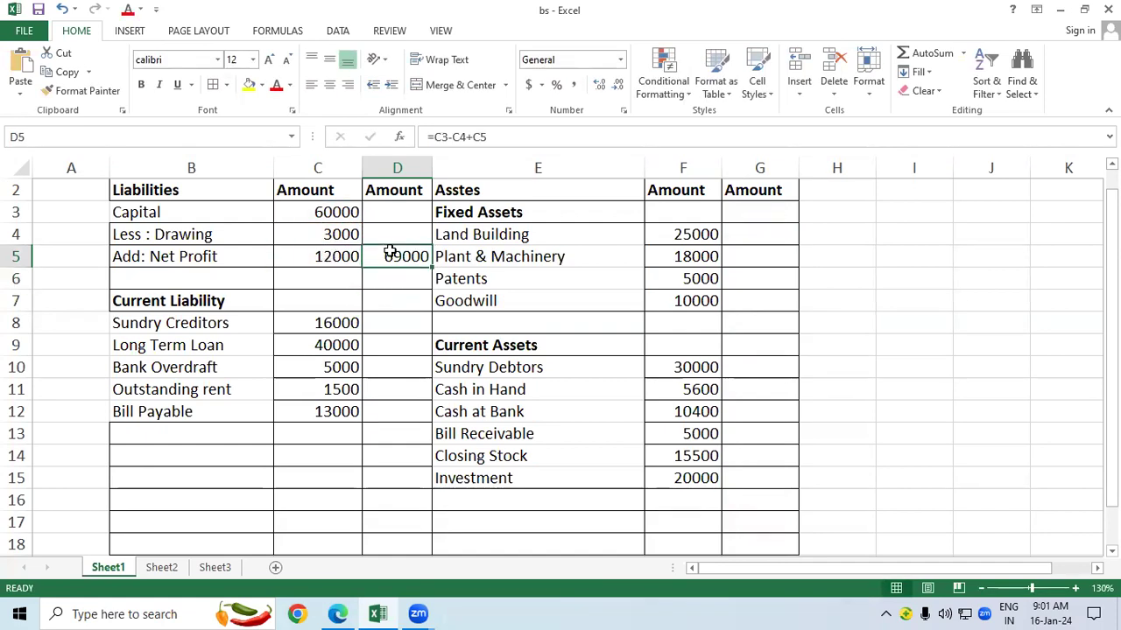
{"action": "key", "text": "ctrl+b"}
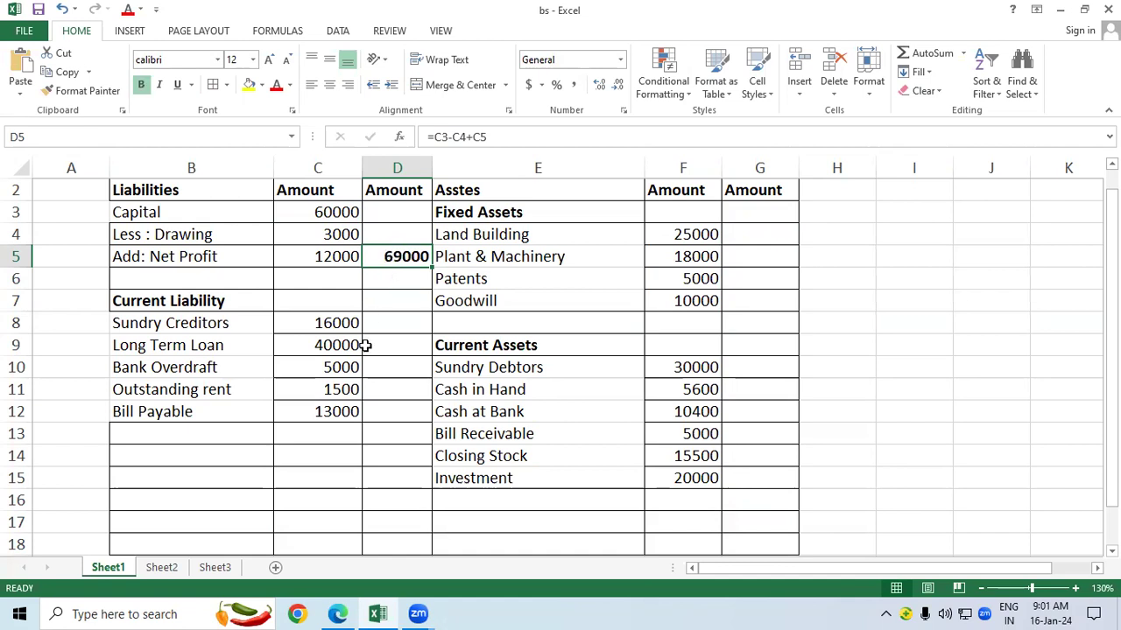
Step: Enter =SUM(C8:C12) in D12 to total current liabilities at 75500, in bold
{"action": "left_click_drag", "start_coordinate": [338, 322], "coordinate": [337, 418]}
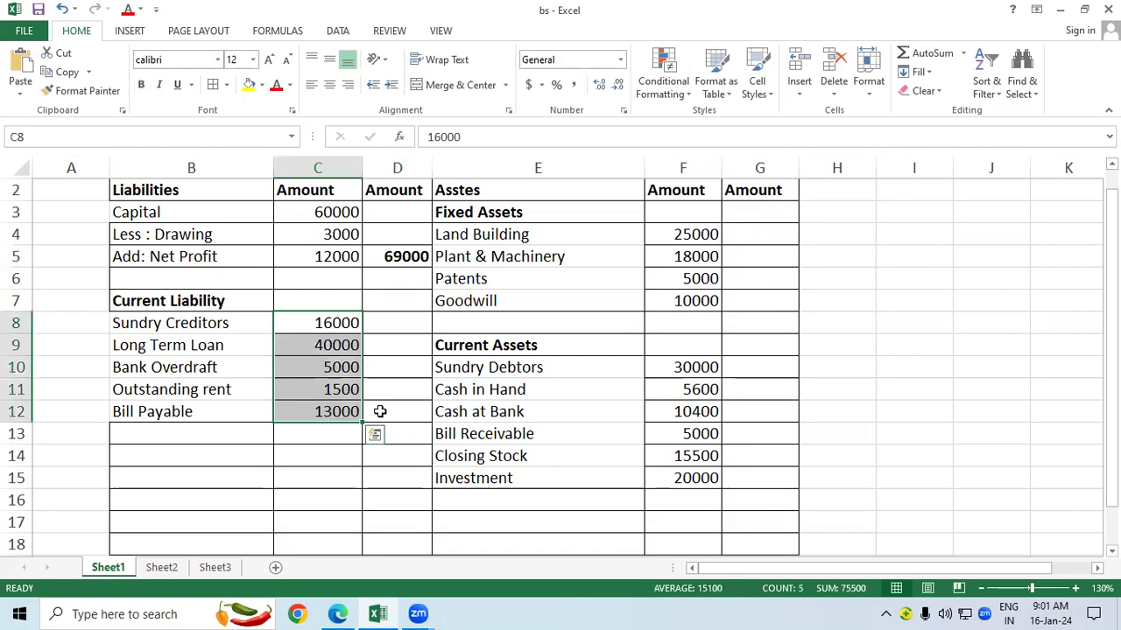
{"action": "left_click", "coordinate": [380, 411]}
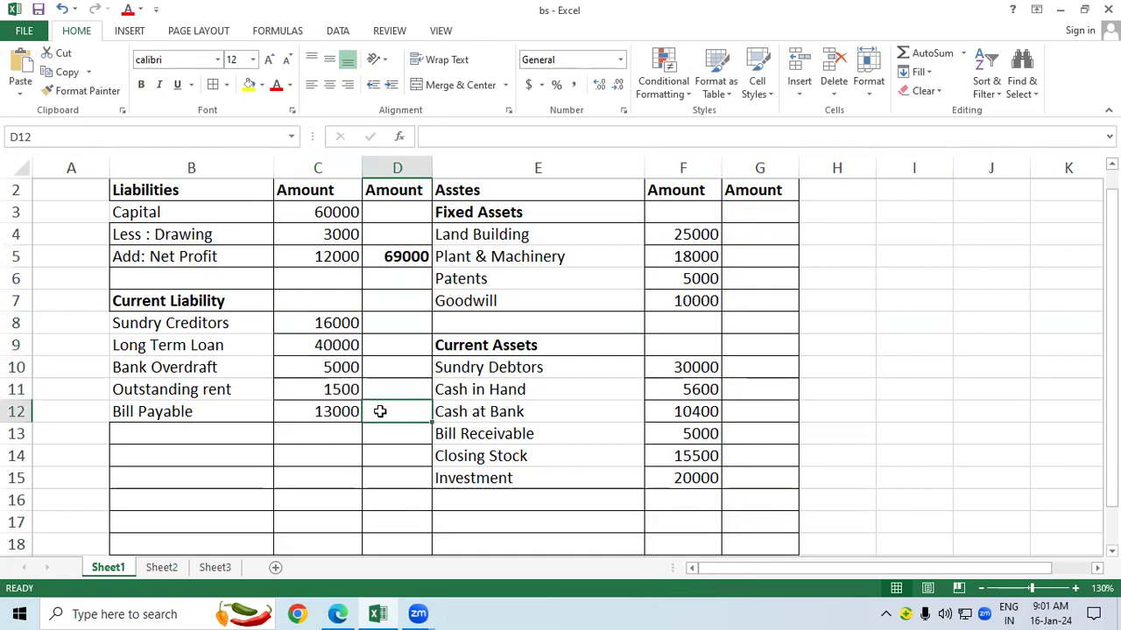
{"action": "type", "text": "="}
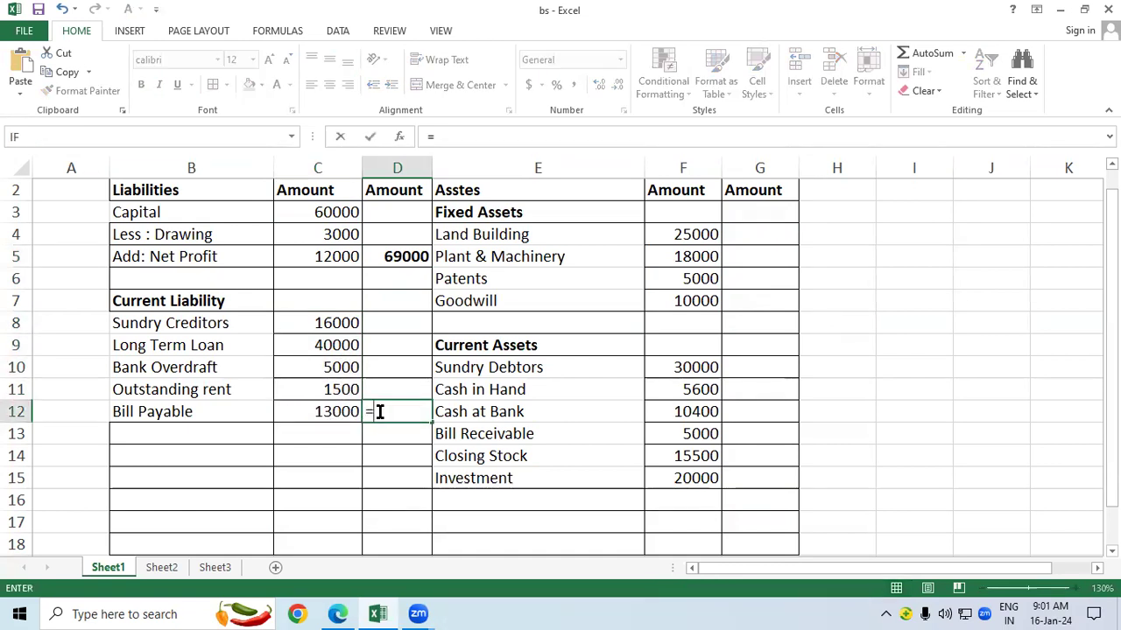
{"action": "type", "text": "sum"}
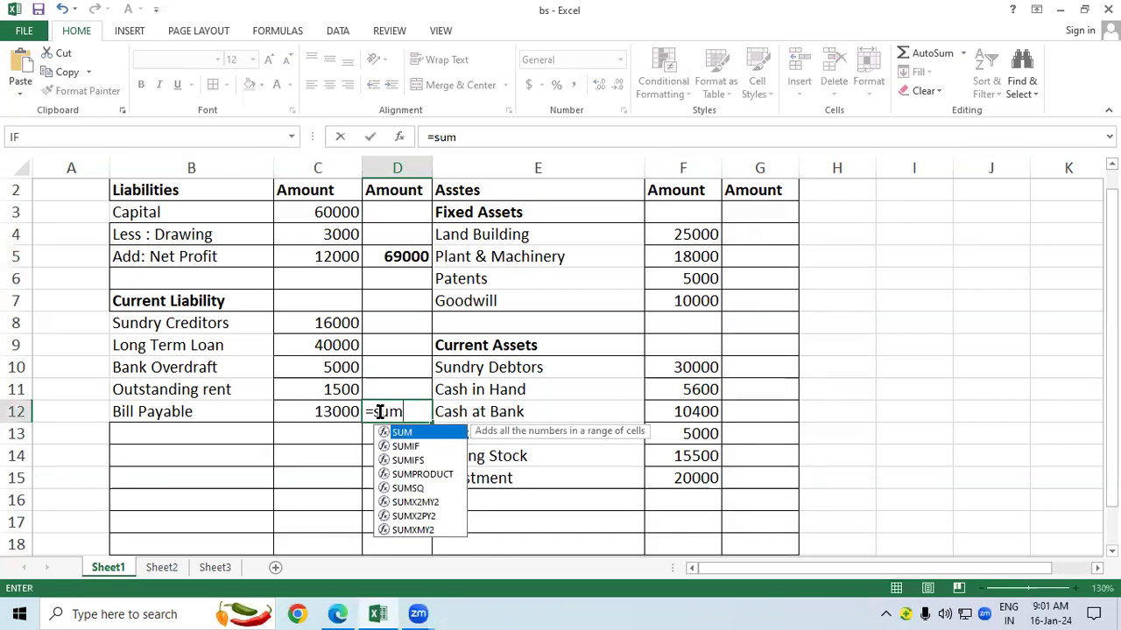
{"action": "type", "text": "("}
{"action": "left_click_drag", "start_coordinate": [344, 326], "coordinate": [345, 411]}
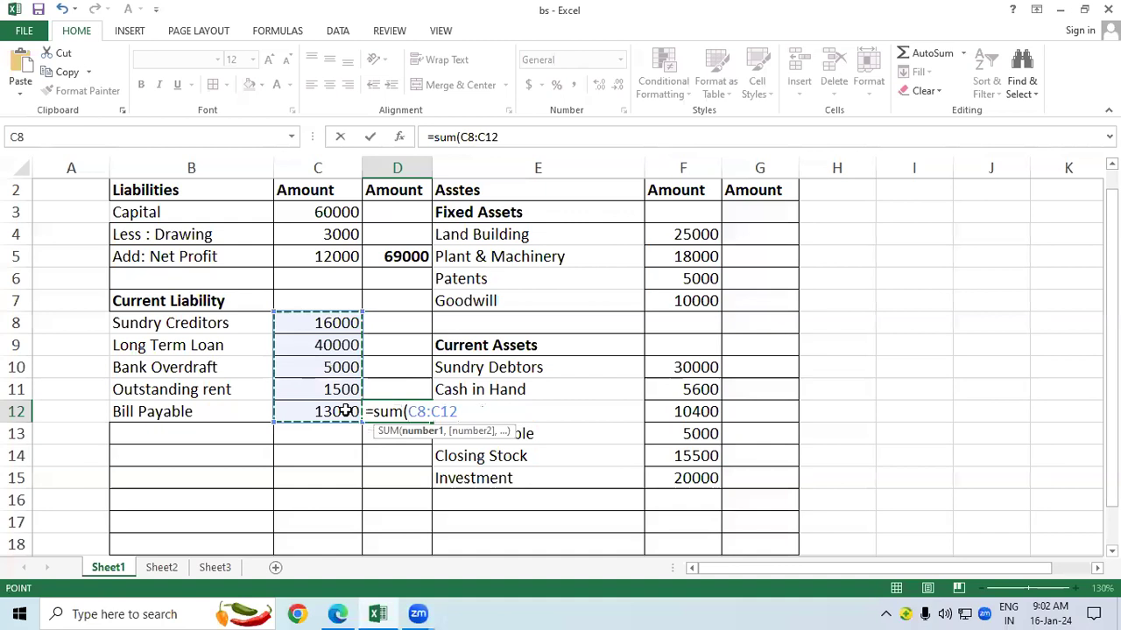
{"action": "key", "text": "Return"}
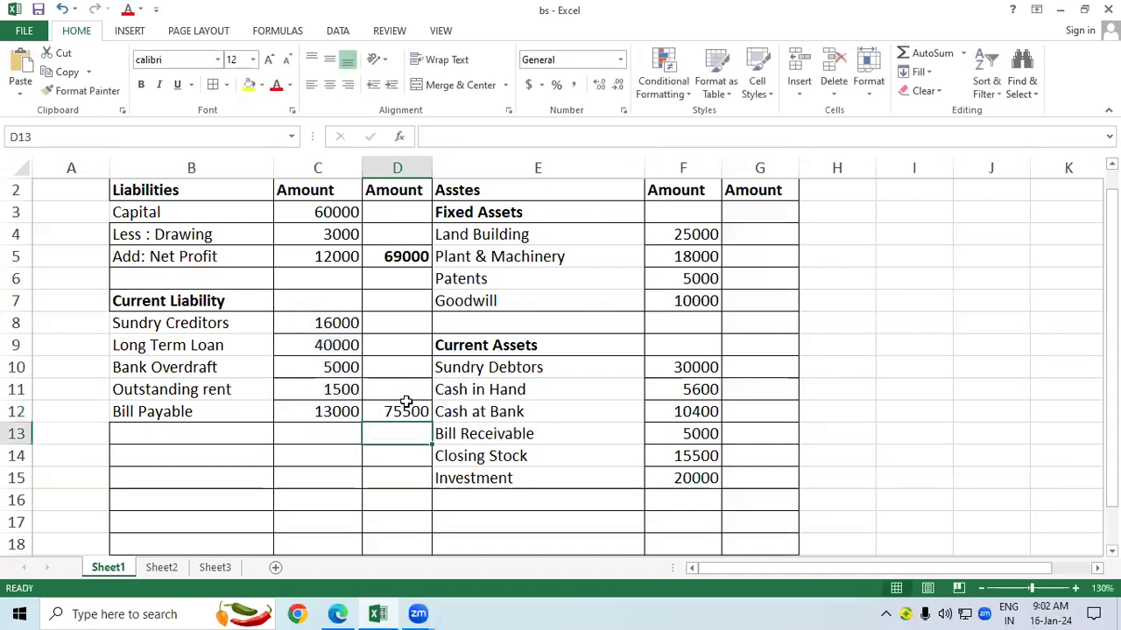
{"action": "left_click", "coordinate": [405, 404]}
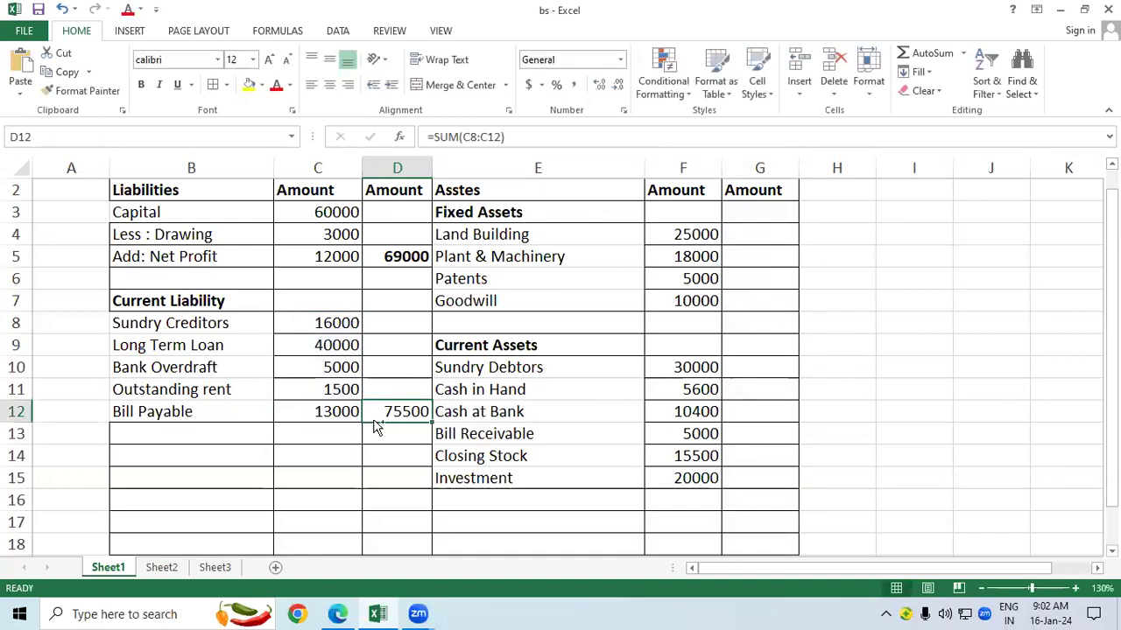
{"action": "key", "text": "ctrl+b"}
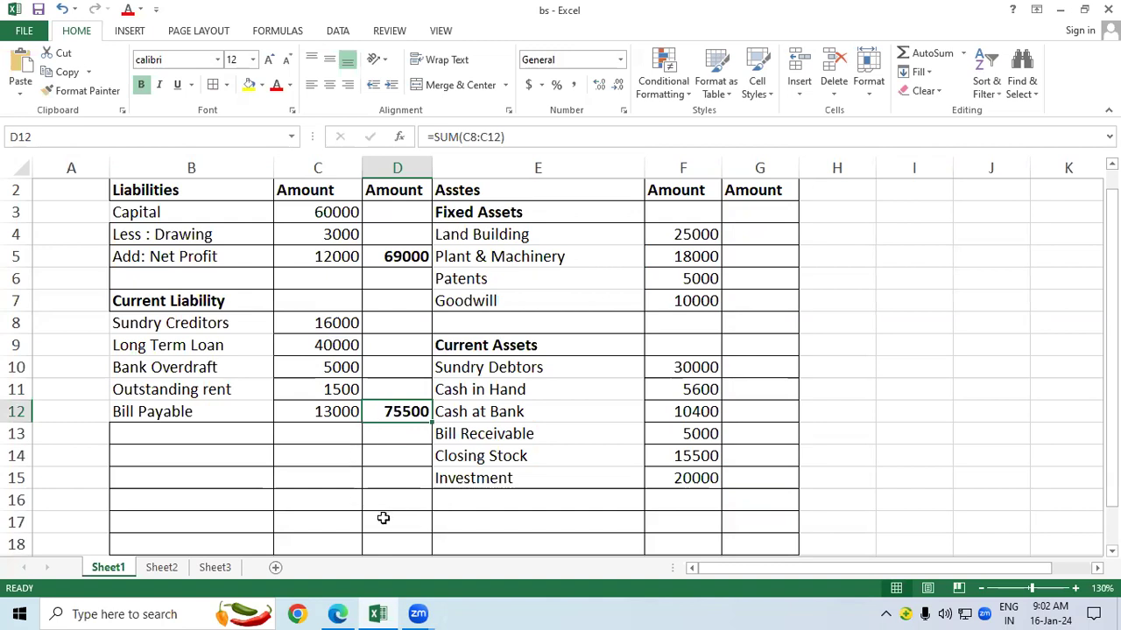
Step: Enter =D5+D12 in D17 for the liabilities grand total of 144500
{"action": "left_click", "coordinate": [383, 519]}
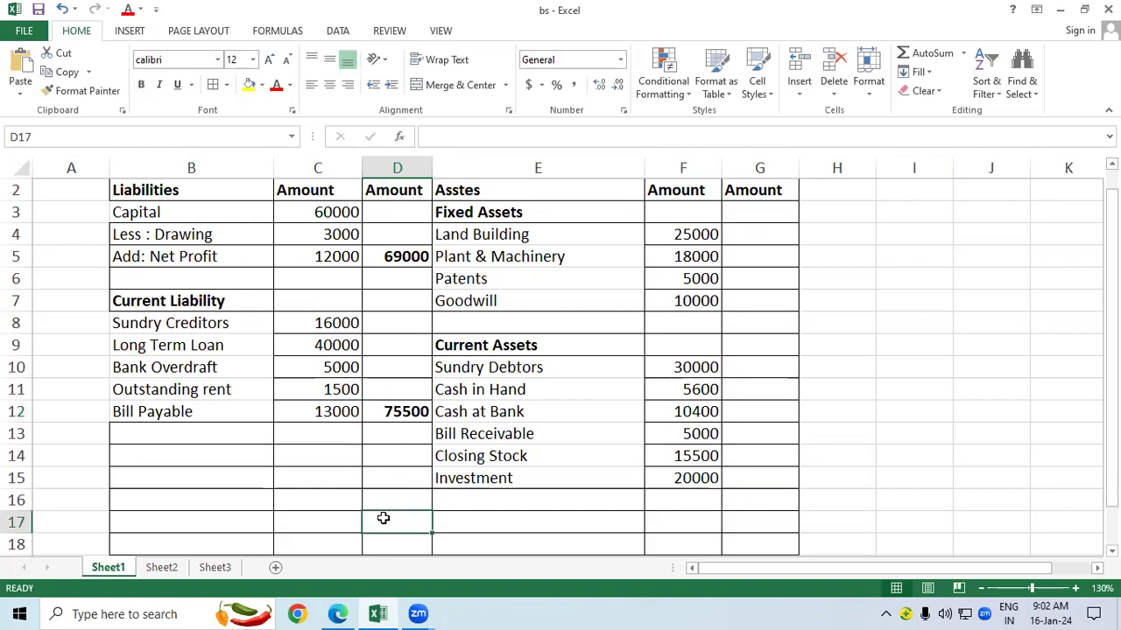
{"action": "type", "text": "="}
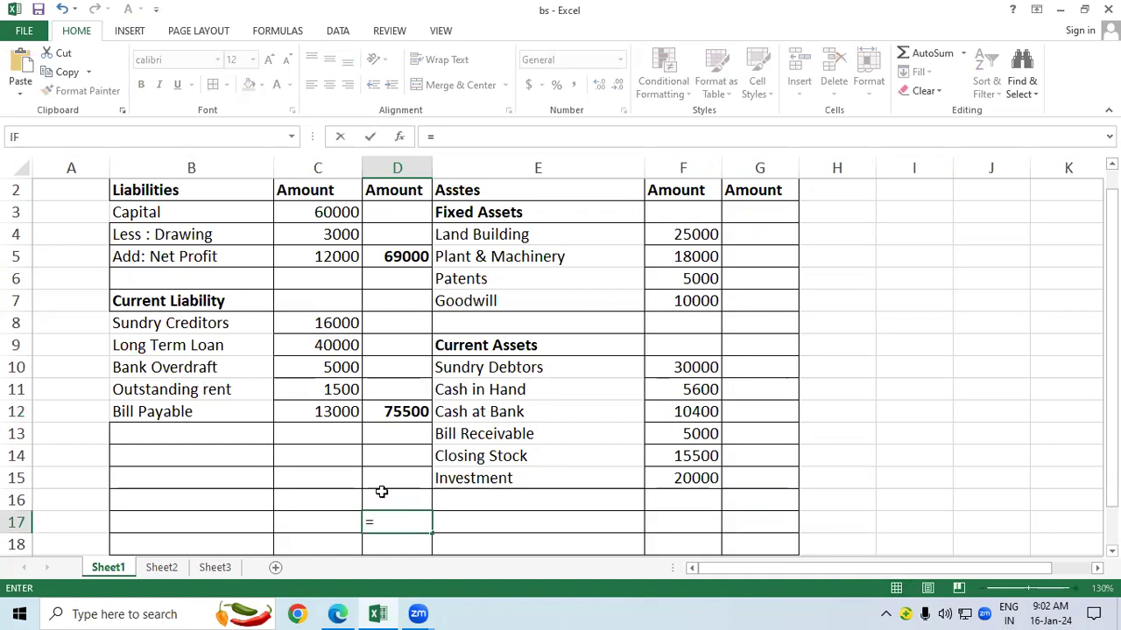
{"action": "left_click", "coordinate": [397, 260]}
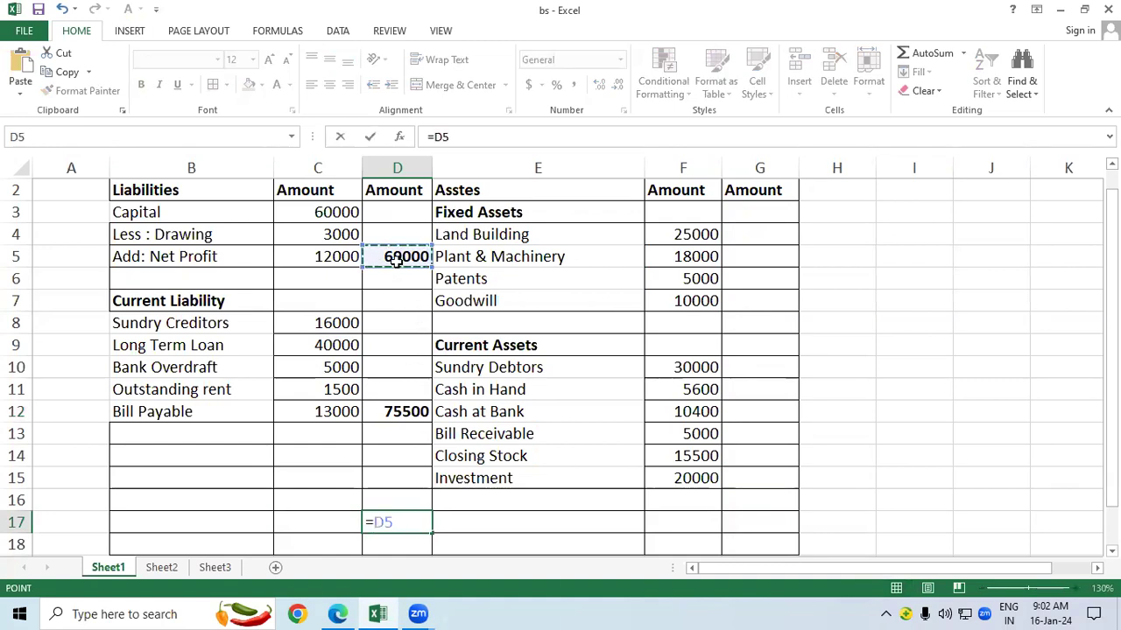
{"action": "type", "text": "+"}
{"action": "left_click", "coordinate": [382, 421]}
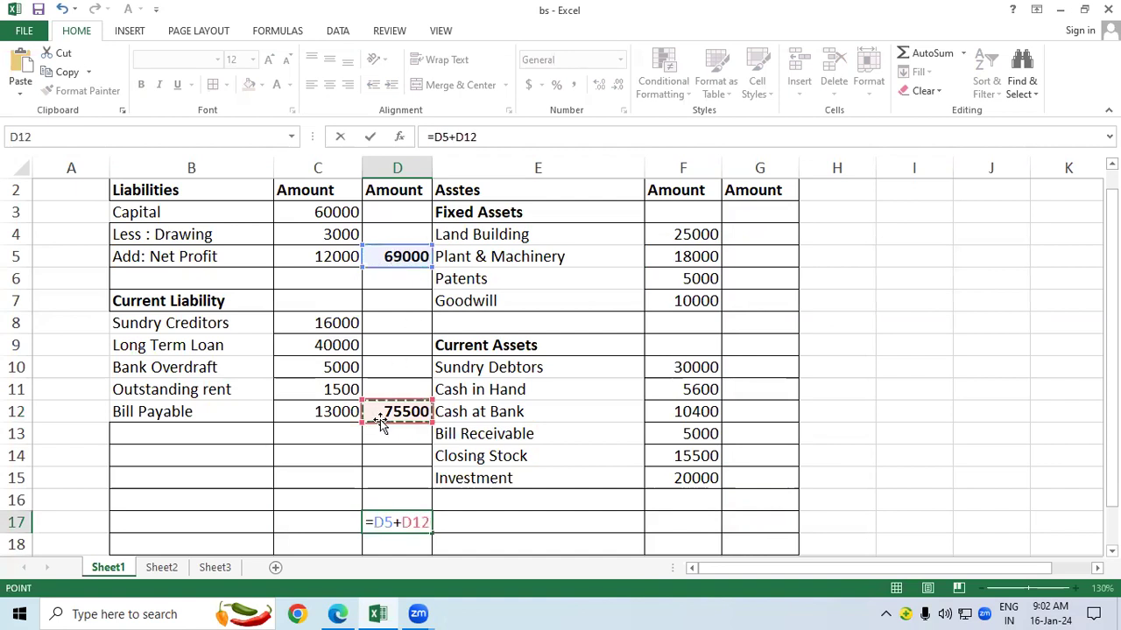
{"action": "key", "text": "Return"}
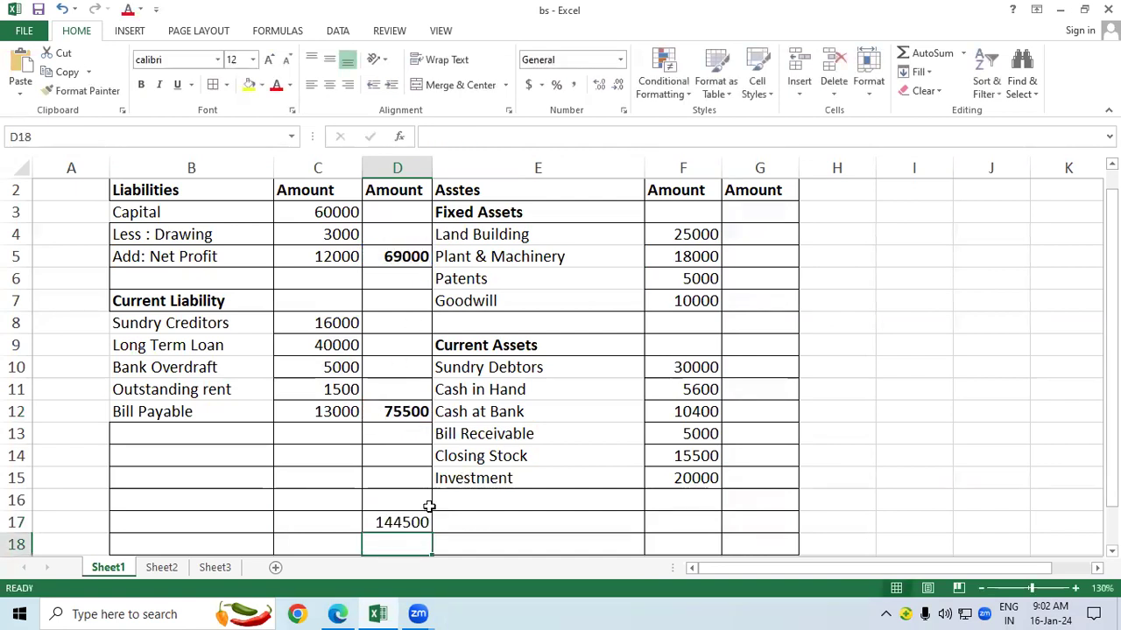
{"action": "left_click", "coordinate": [403, 521]}
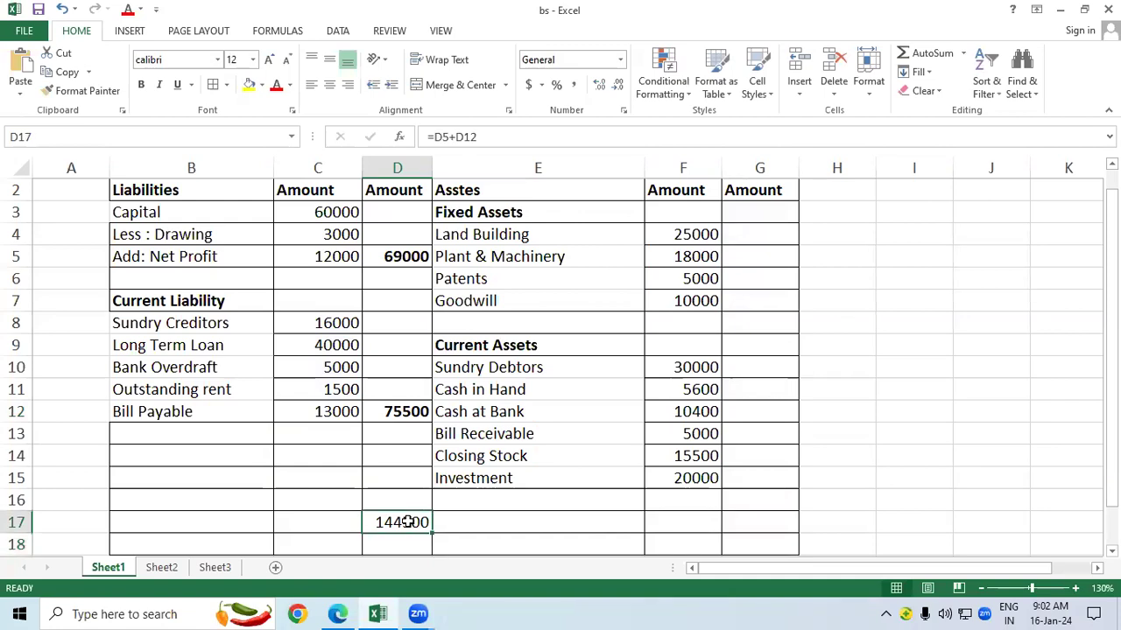